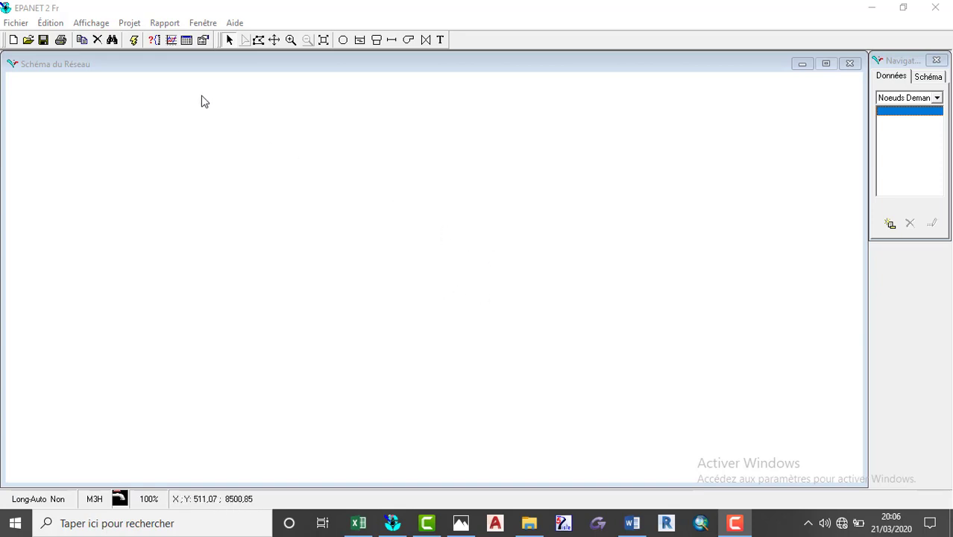
# - Set the project's default flow unit (Unités de Débit) to LPS, keeping the D-W head loss formula
pyautogui.click(133, 23)
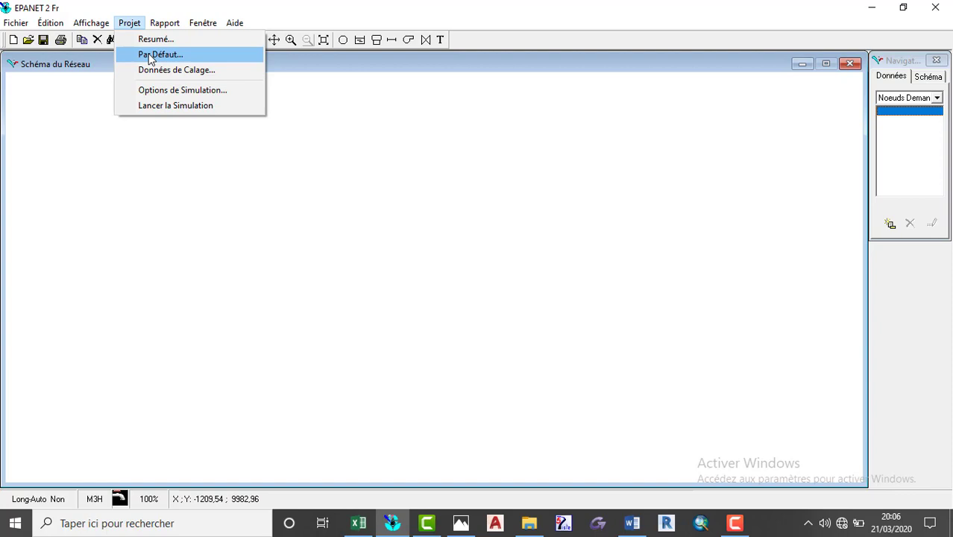
pyautogui.click(150, 55)
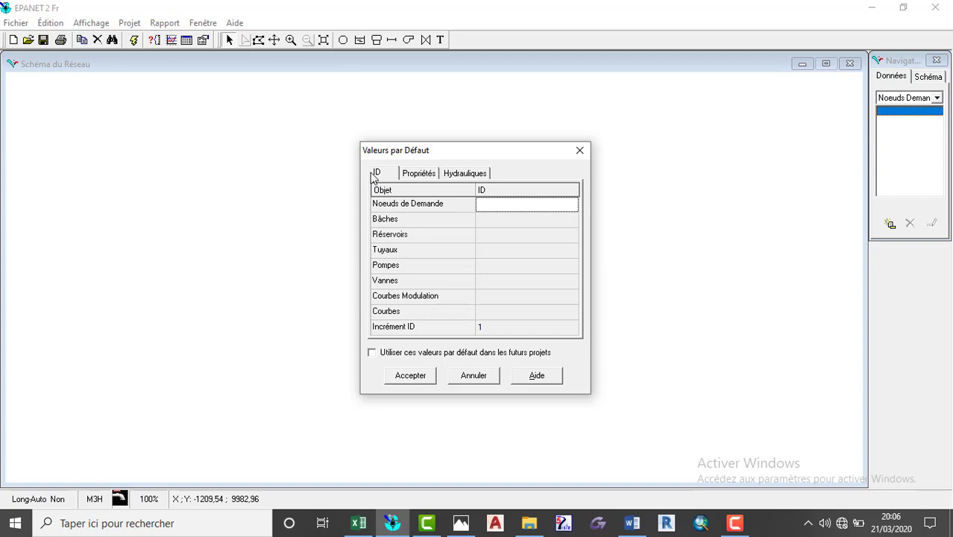
pyautogui.click(464, 176)
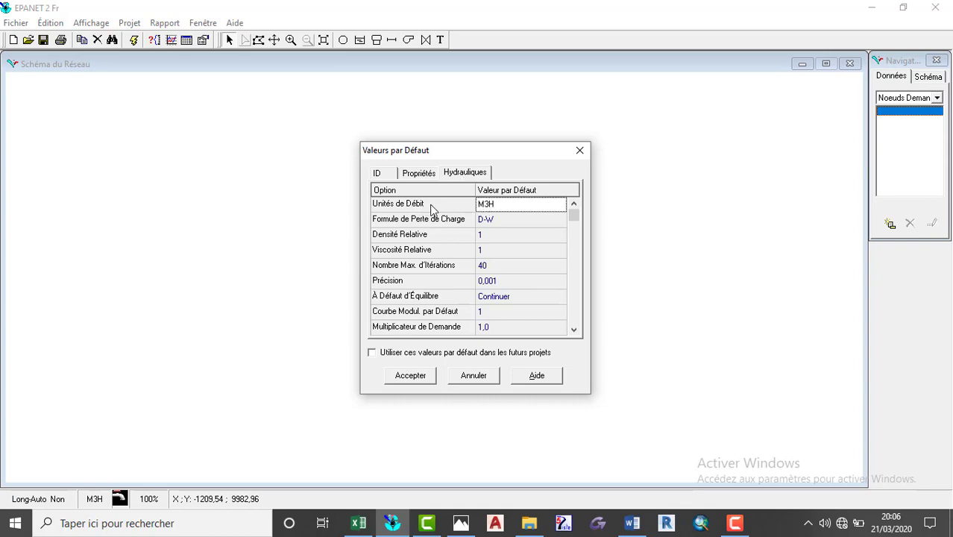
pyautogui.click(501, 205)
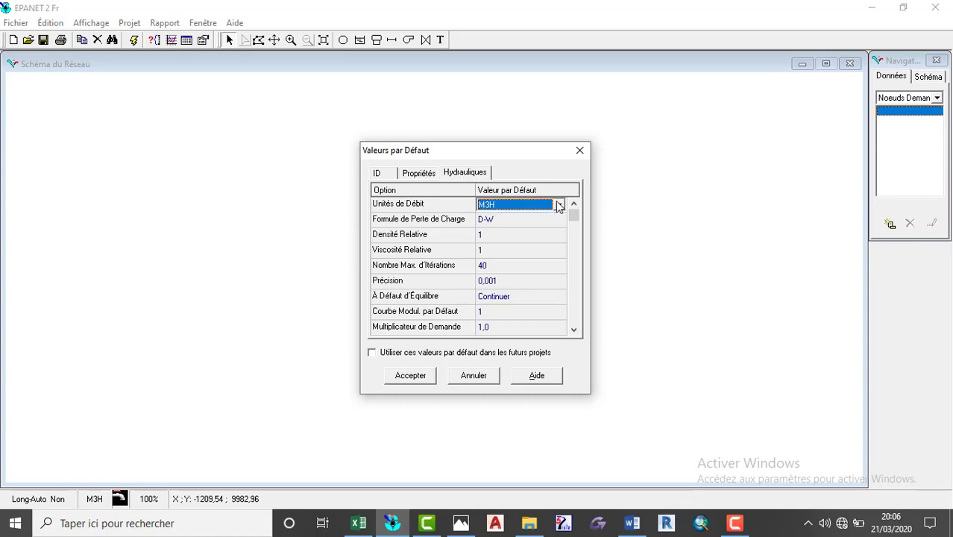
pyautogui.click(559, 205)
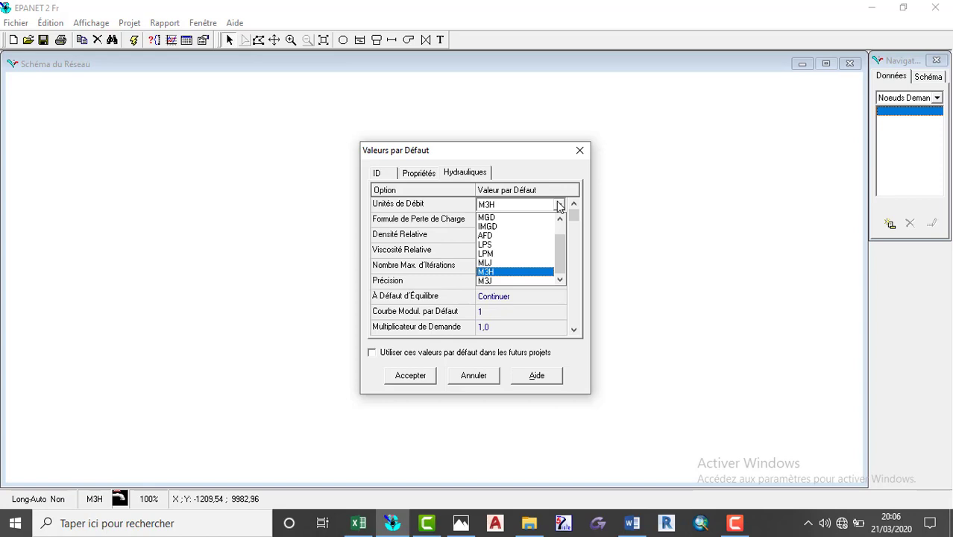
pyautogui.click(514, 245)
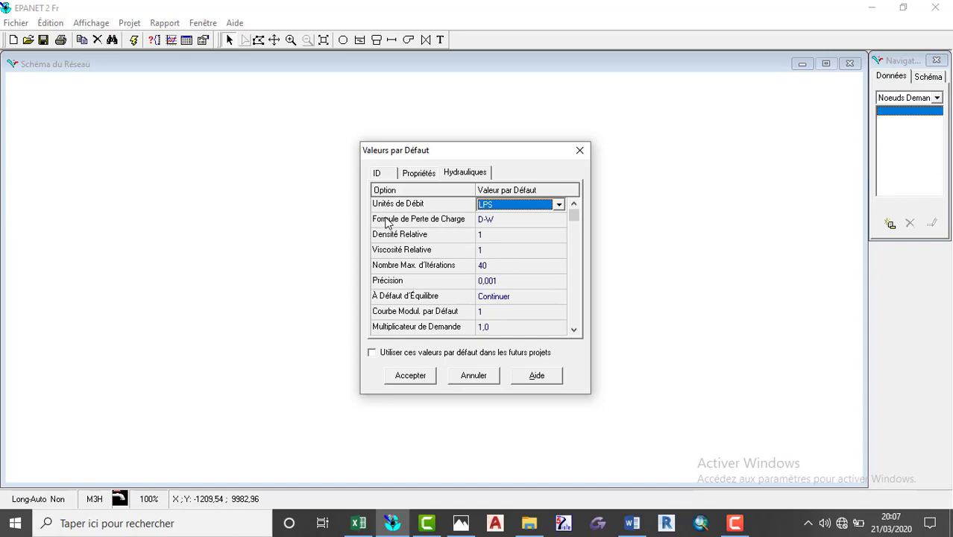
pyautogui.click(510, 219)
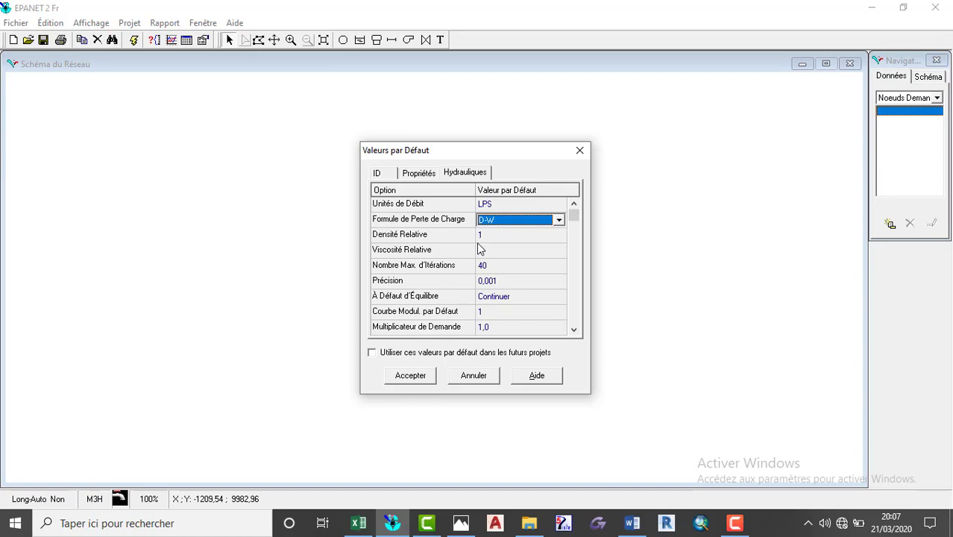
# - Review the default object properties and the option to reuse them in future projects, and accept the default values
pyautogui.click(420, 174)
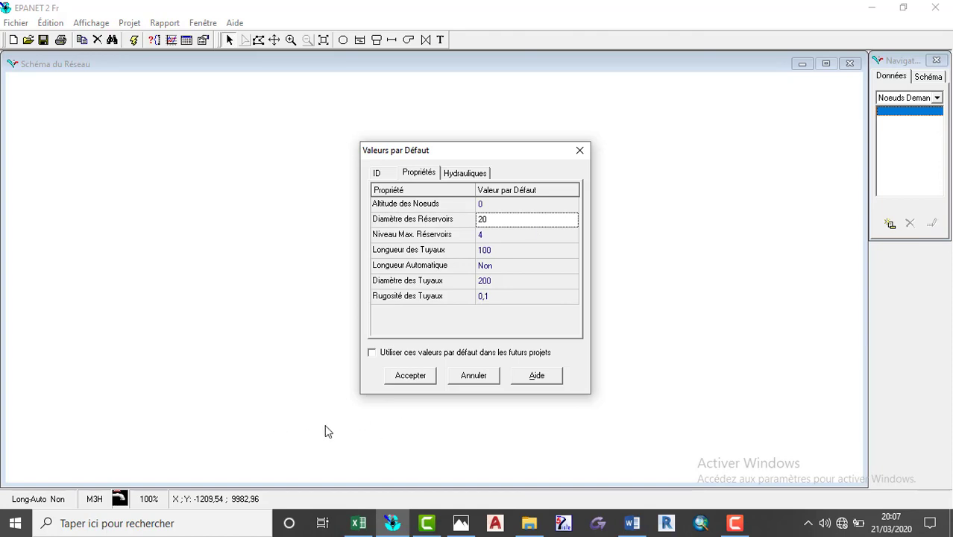
pyautogui.click(371, 353)
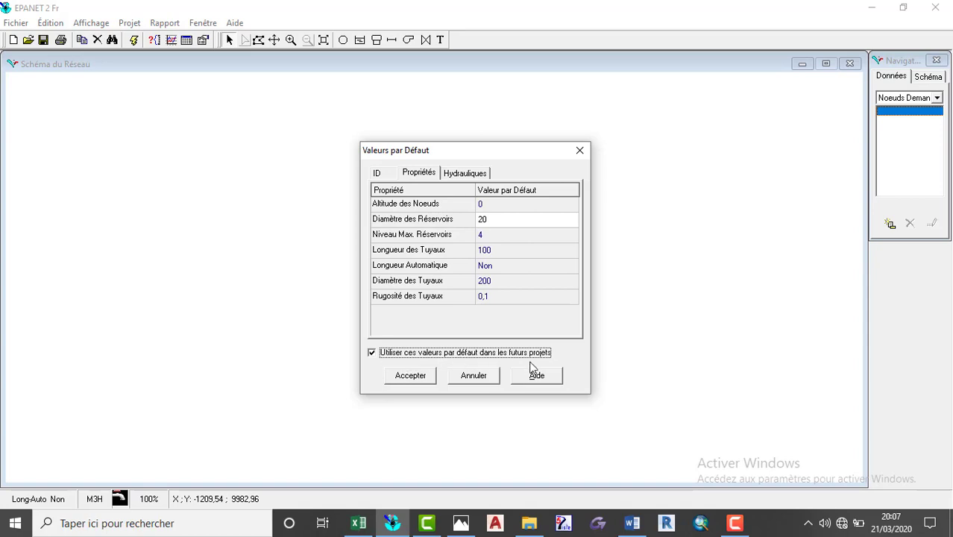
pyautogui.click(373, 353)
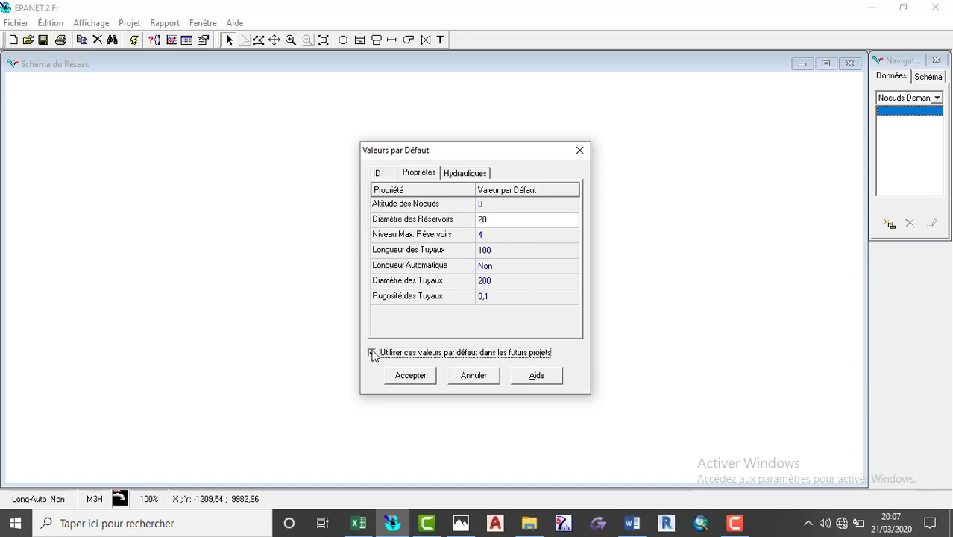
pyautogui.click(414, 382)
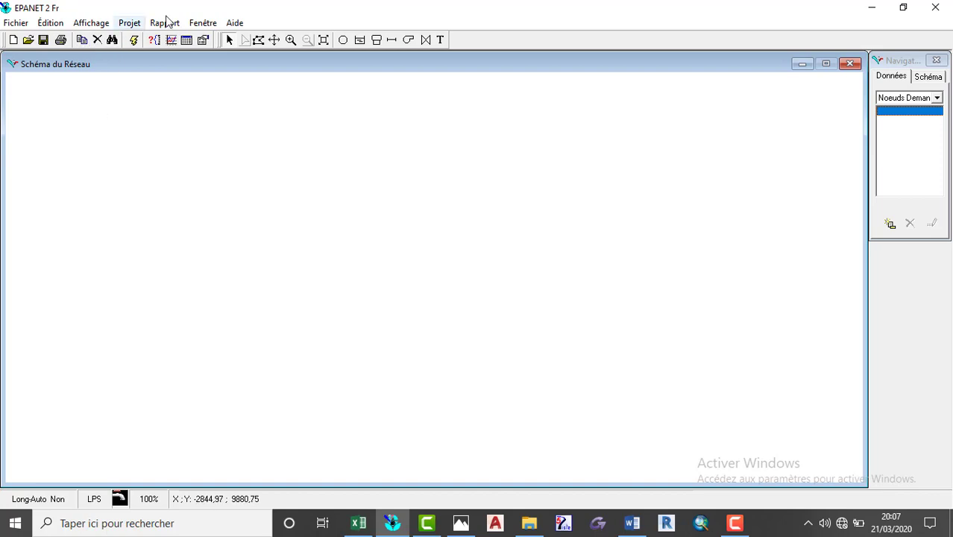
# - Enable display of node IDs, node values, link IDs and link values with transparent text in the network map options
pyautogui.click(91, 23)
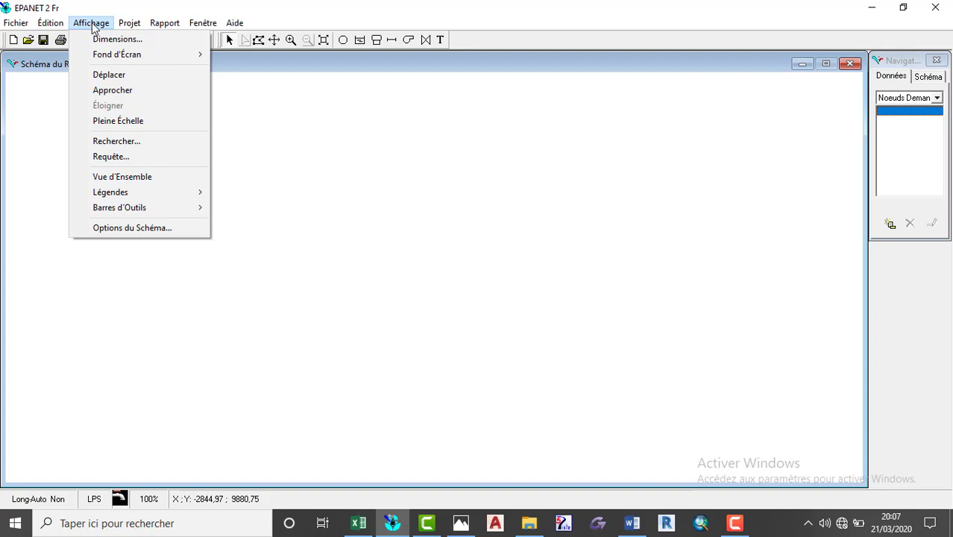
pyautogui.click(135, 228)
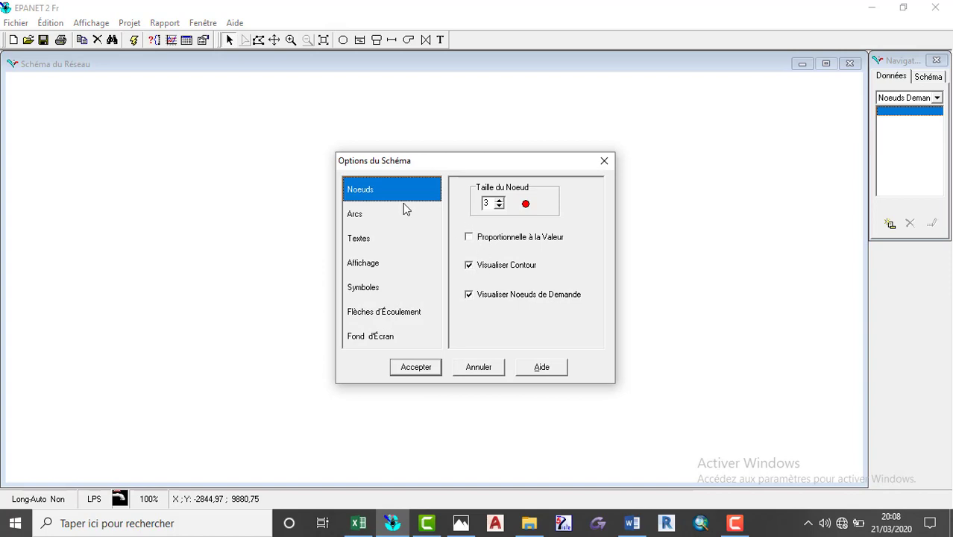
pyautogui.click(389, 215)
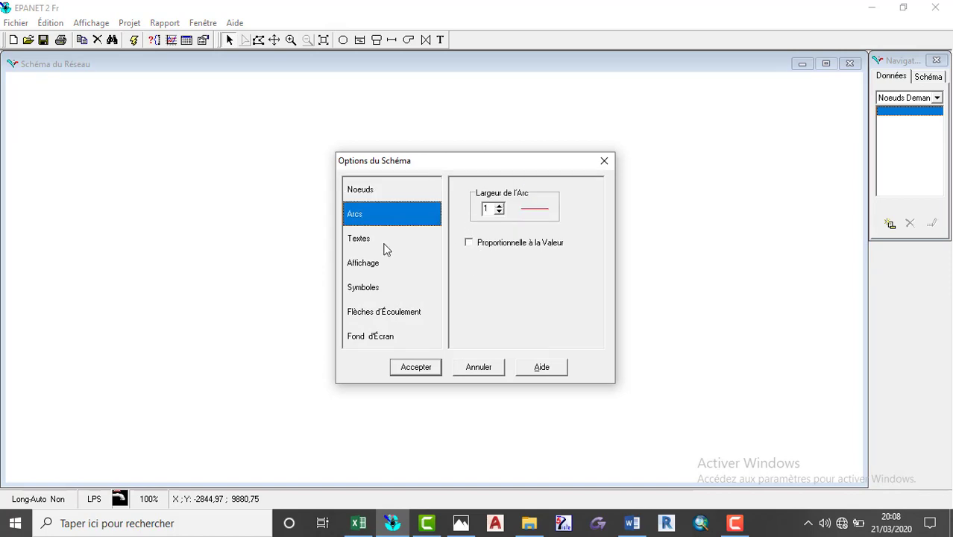
pyautogui.click(385, 248)
pyautogui.click(386, 272)
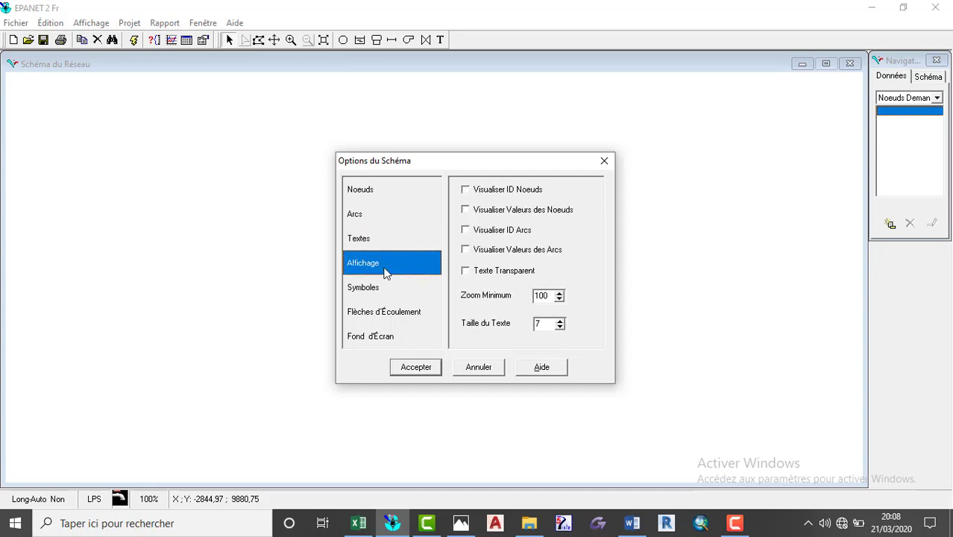
pyautogui.click(465, 191)
pyautogui.click(465, 210)
pyautogui.click(465, 230)
pyautogui.click(465, 250)
pyautogui.click(466, 270)
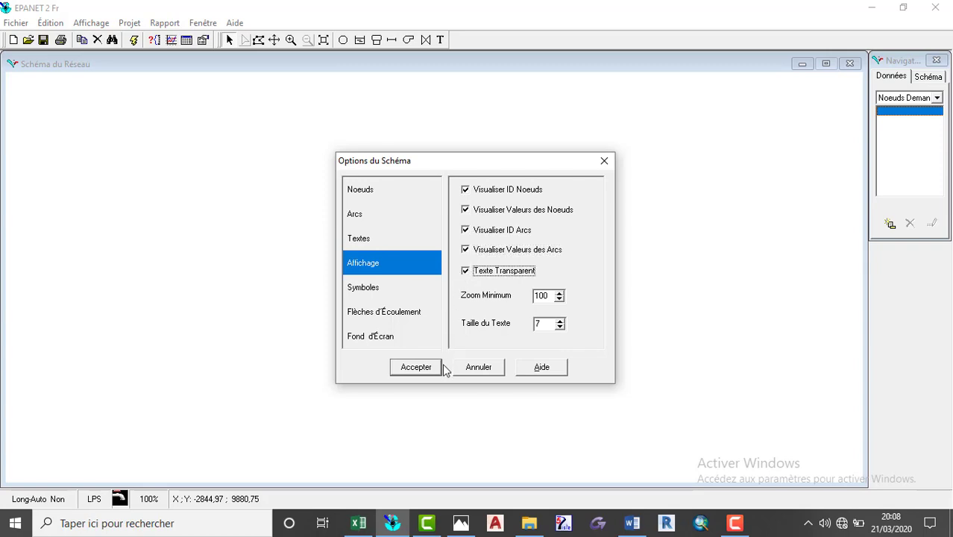
pyautogui.click(418, 366)
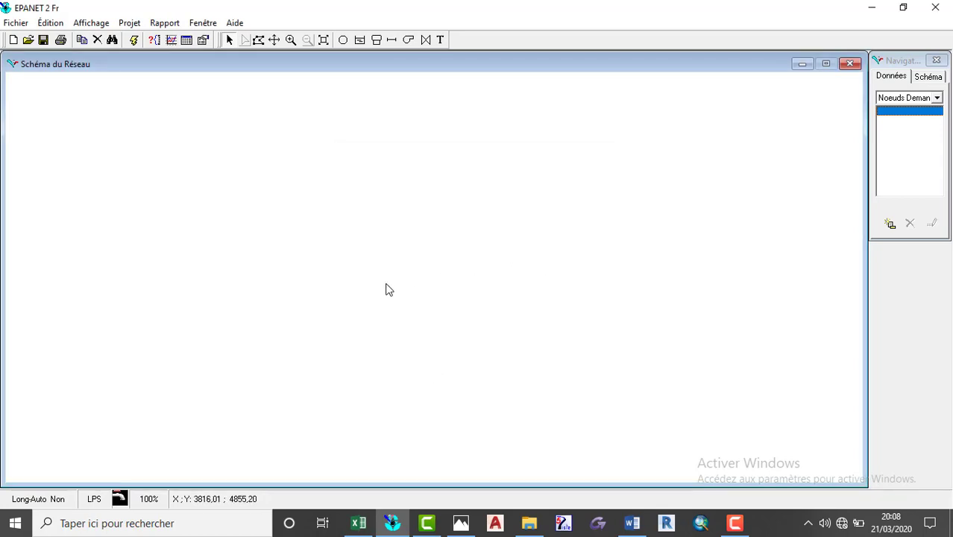
# - Set the default ID prefixes to N for demand nodes, R for tanks (Réservoirs) and P for pipes
pyautogui.click(135, 26)
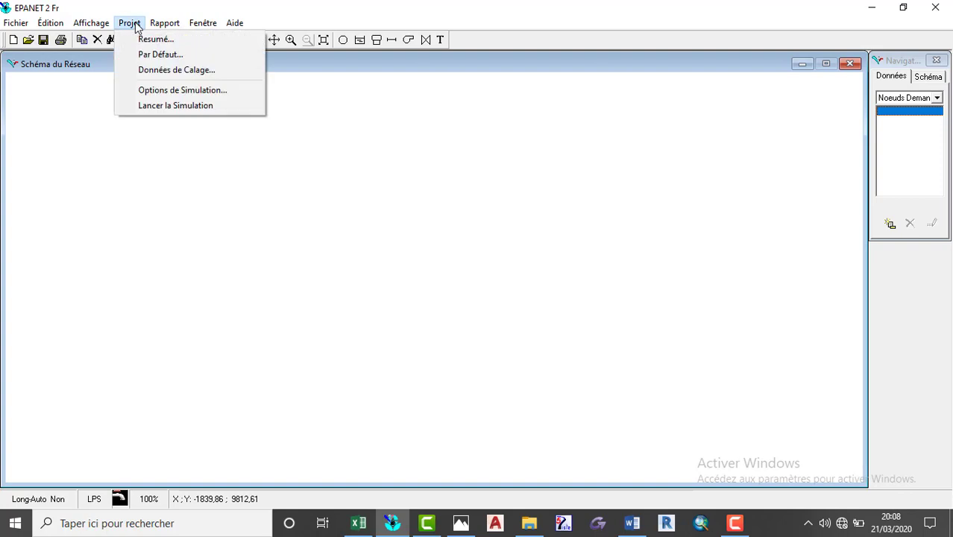
pyautogui.click(157, 54)
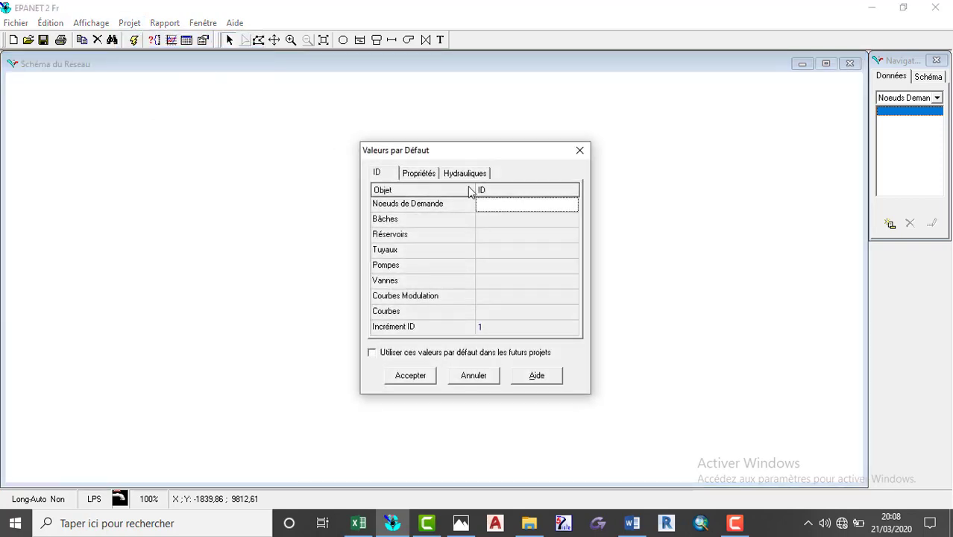
pyautogui.moveTo(503, 151); pyautogui.dragTo(411, 93)
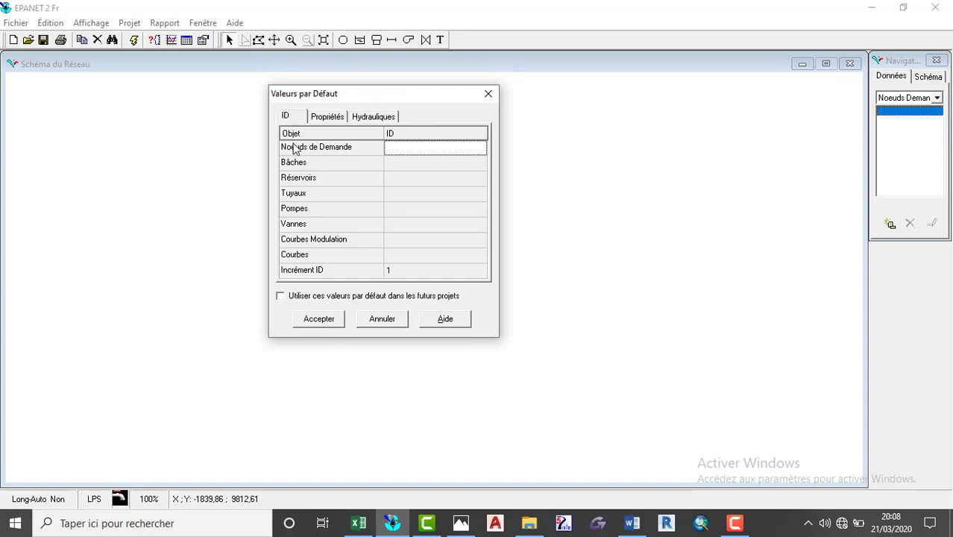
pyautogui.click(415, 149)
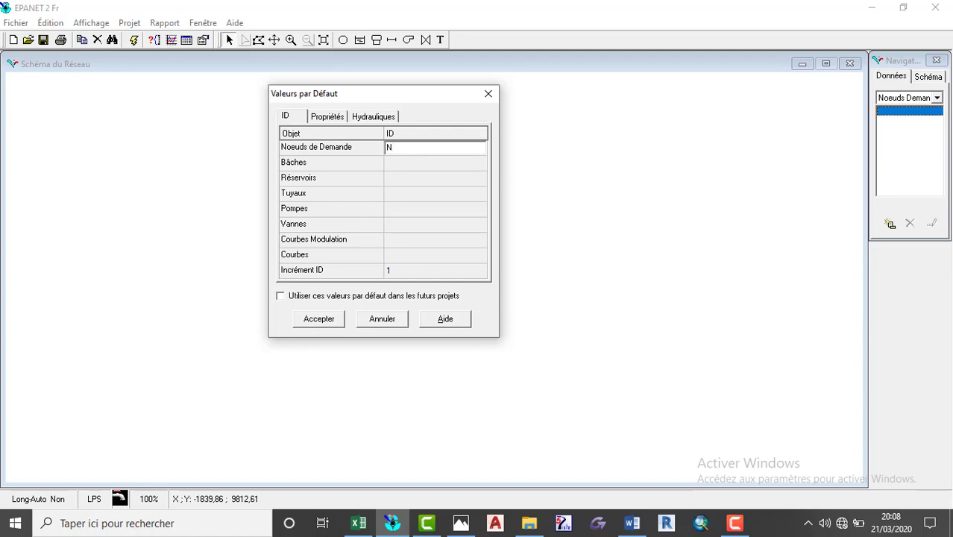
pyautogui.click(422, 178)
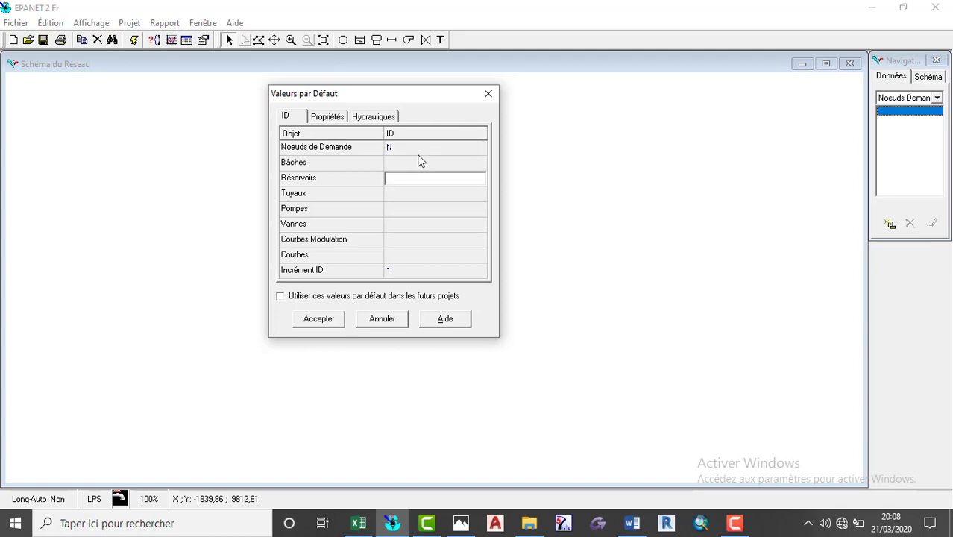
pyautogui.write('R')
pyautogui.click(398, 192)
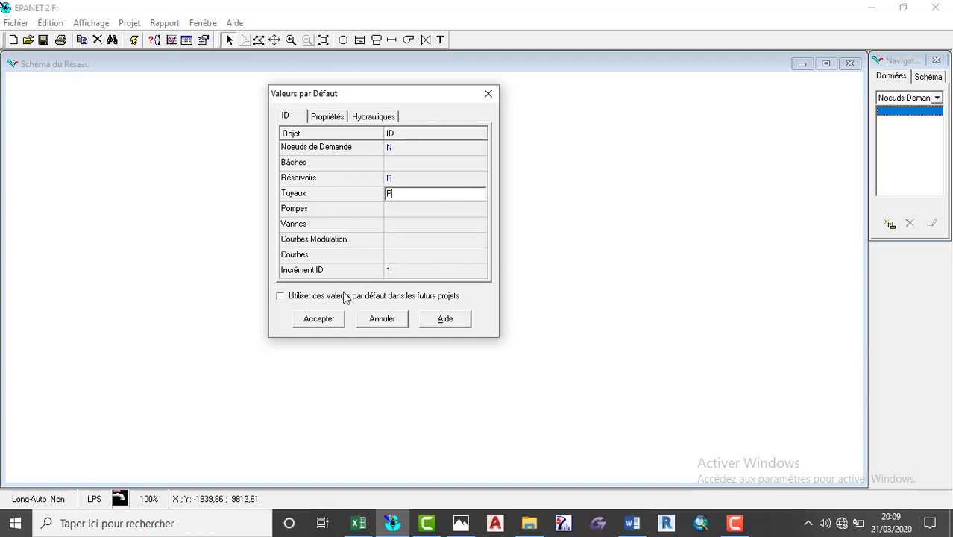
# - Change the default head loss formula to H-W and accept the project defaults
pyautogui.click(392, 117)
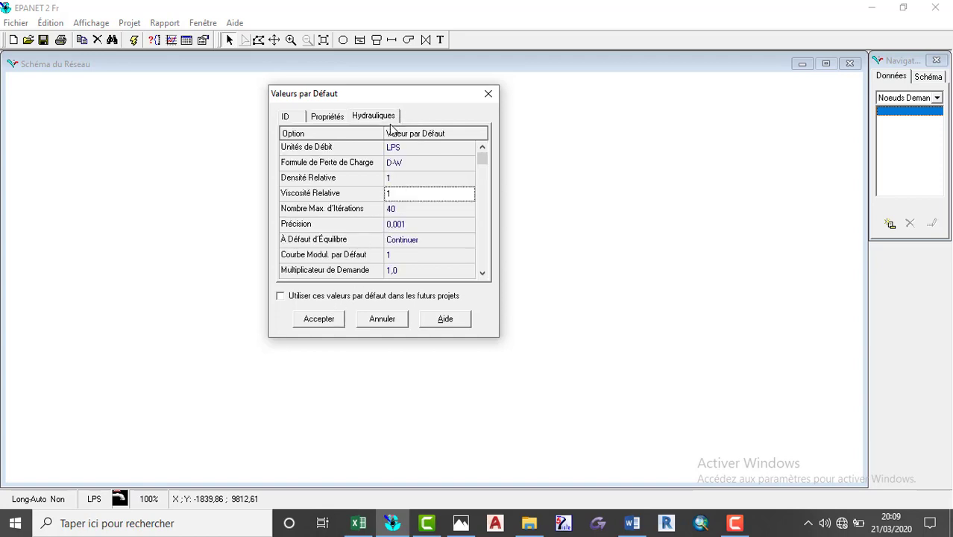
pyautogui.click(406, 165)
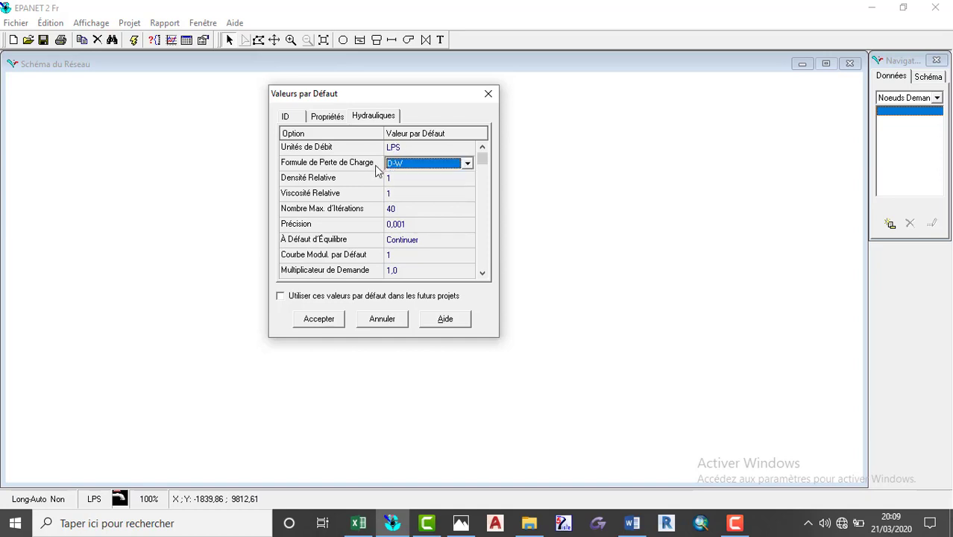
pyautogui.click(467, 163)
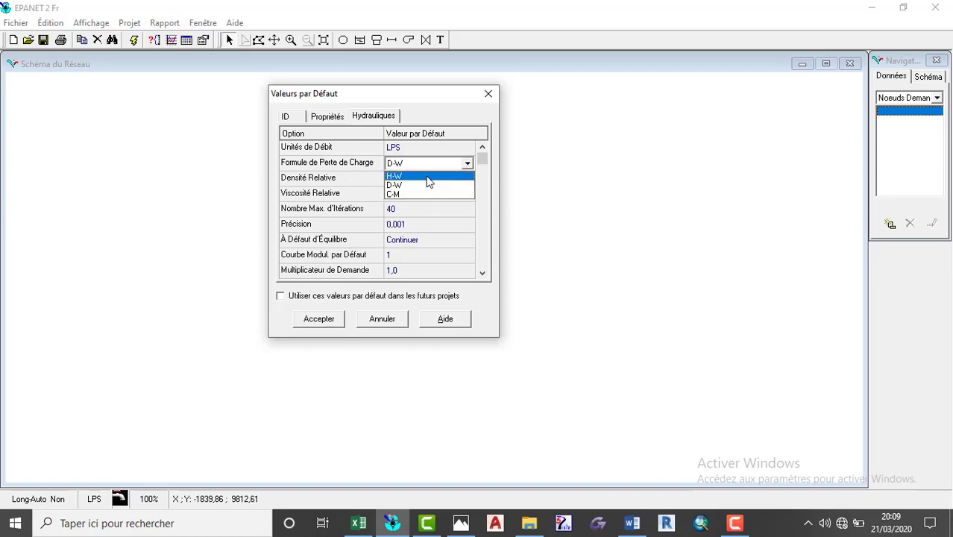
pyautogui.click(430, 176)
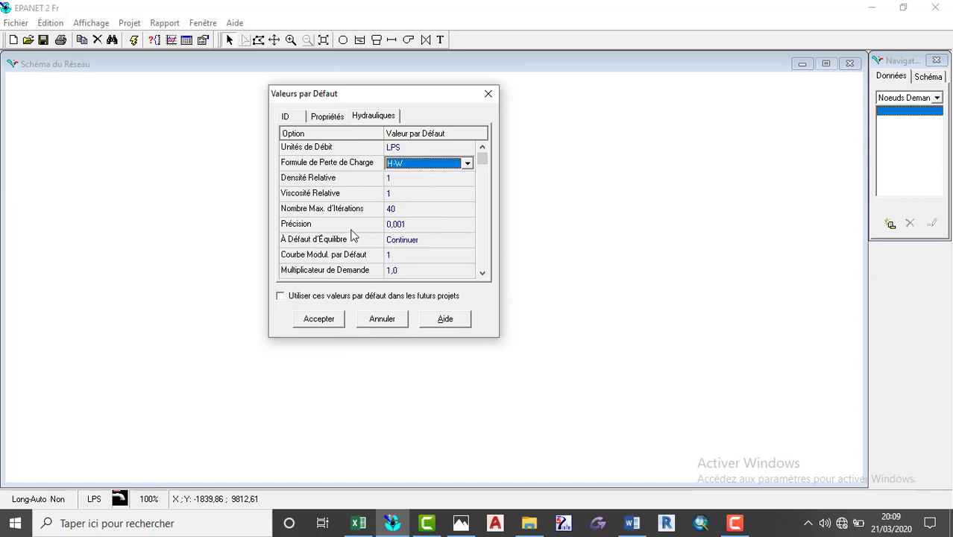
pyautogui.click(319, 325)
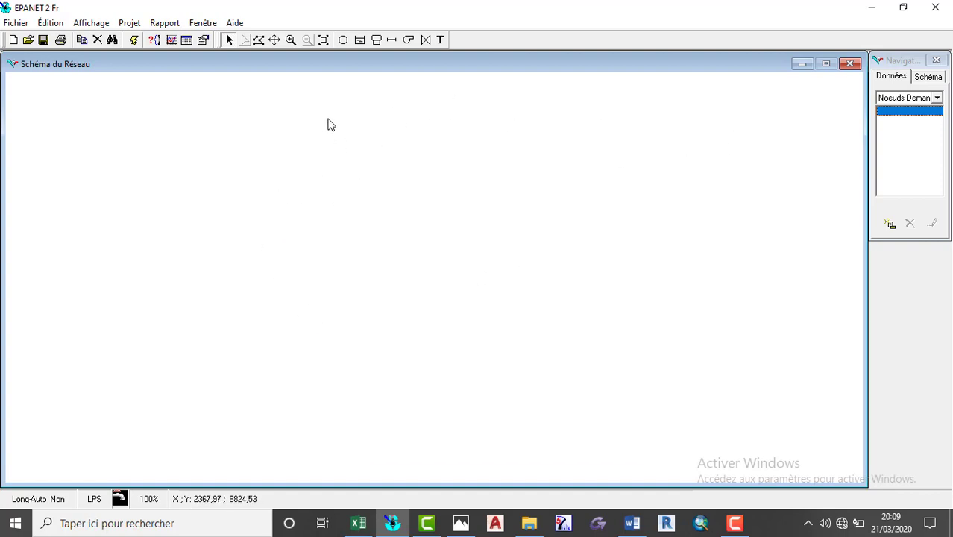
# - Place a tank in the map's upper right and four demand nodes in a descending column west of it, starting at about X 7970, Y 7380
pyautogui.click(378, 41)
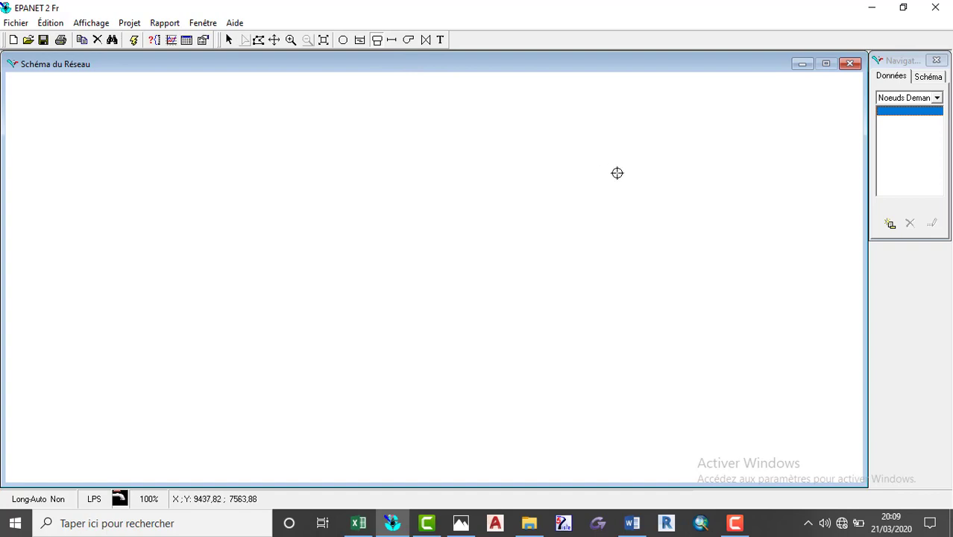
pyautogui.click(624, 176)
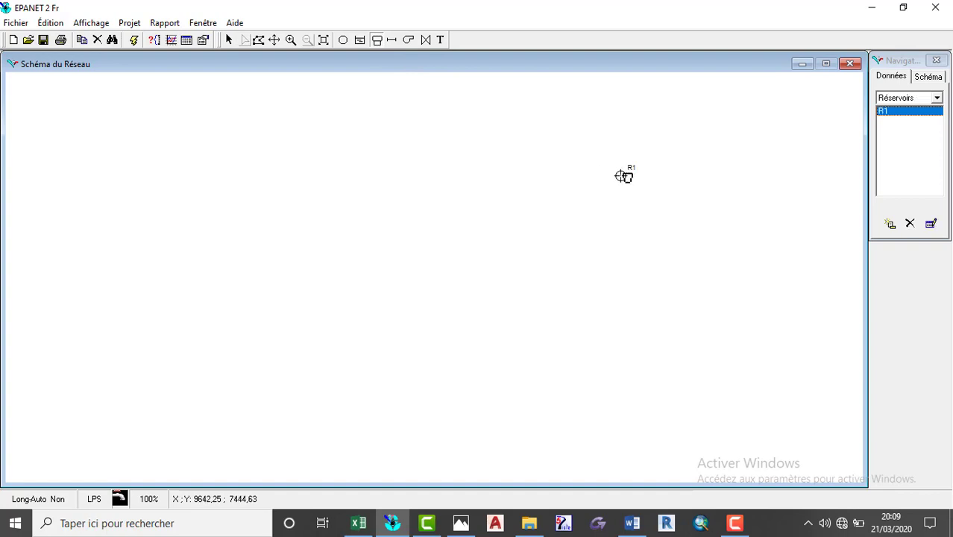
pyautogui.click(345, 42)
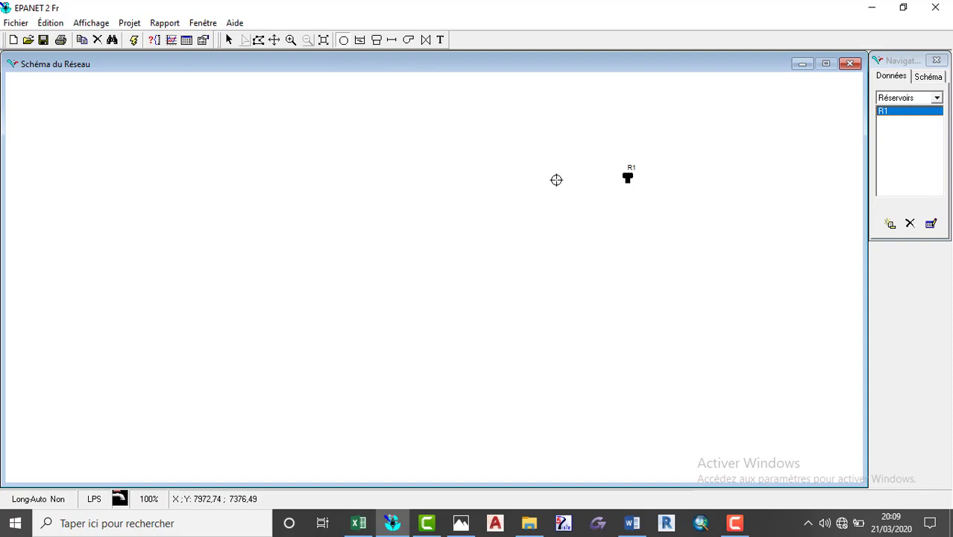
pyautogui.click(556, 180)
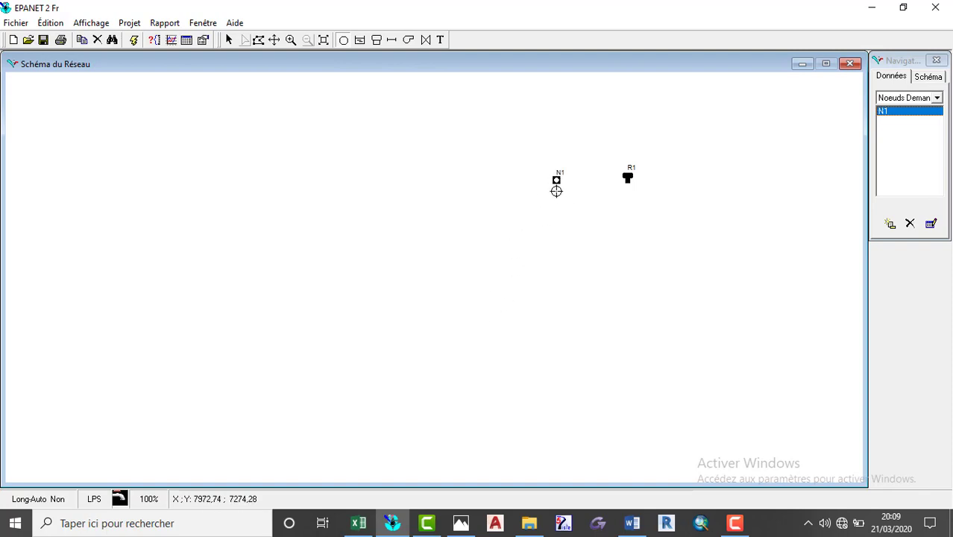
pyautogui.click(561, 237)
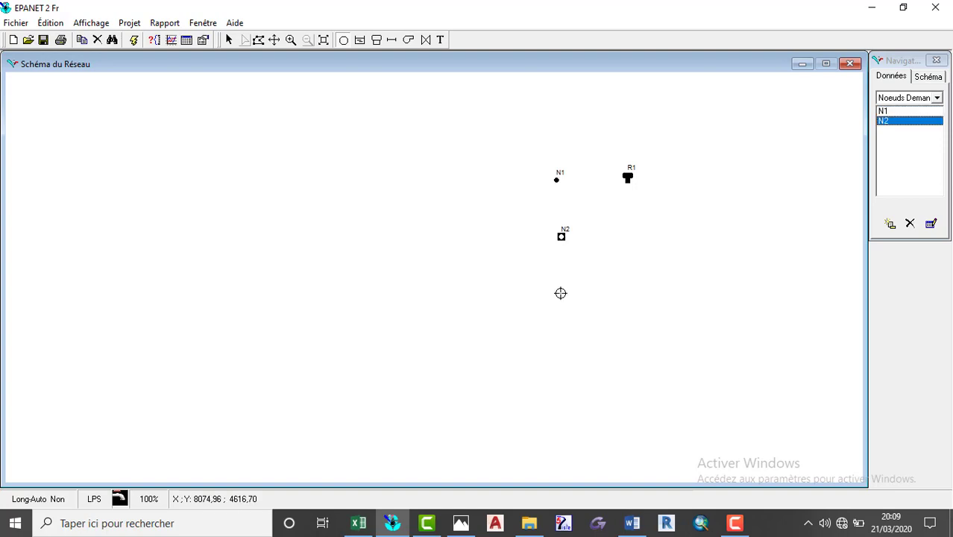
pyautogui.click(564, 290)
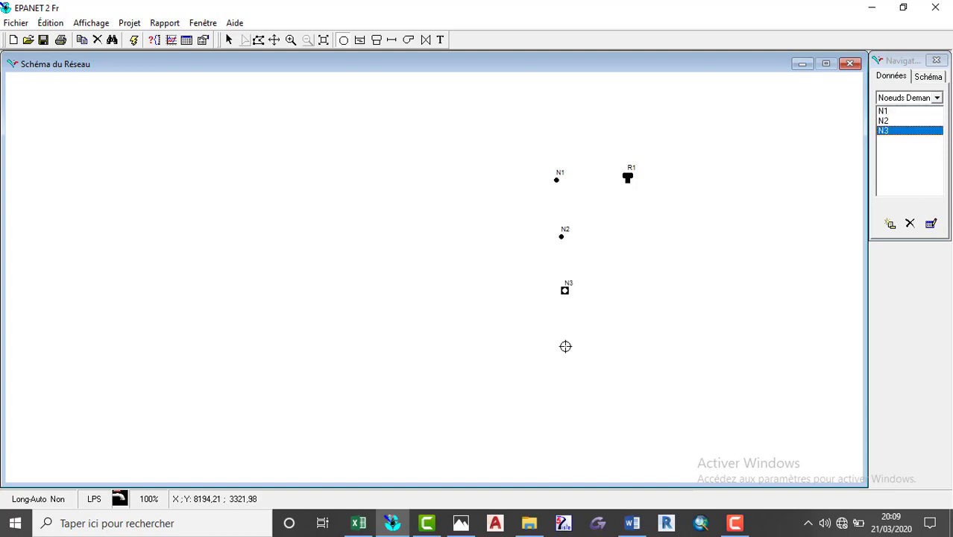
pyautogui.click(568, 378)
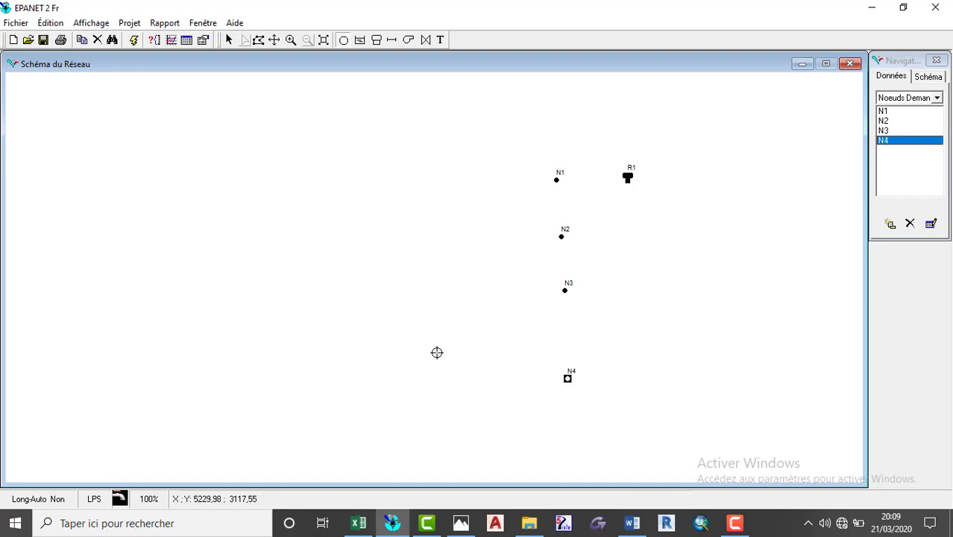
# - Add one demand node west of N4 in the lower middle of the map and three more in a rising column at about X 1700
pyautogui.click(395, 337)
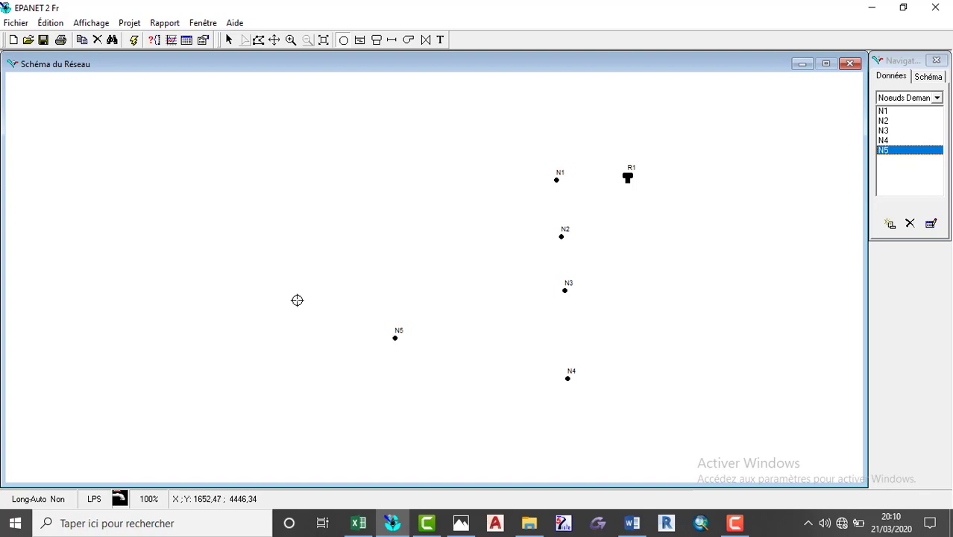
pyautogui.click(297, 299)
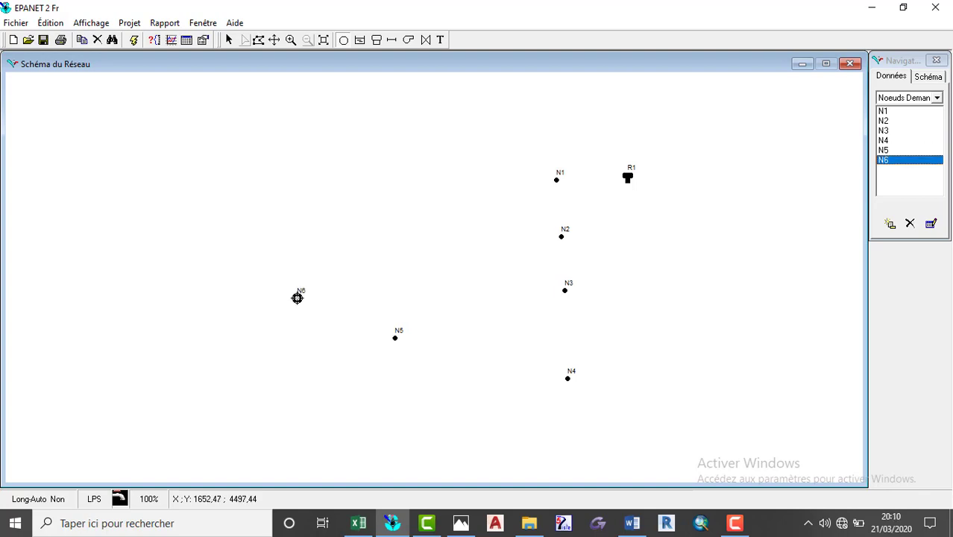
pyautogui.click(294, 244)
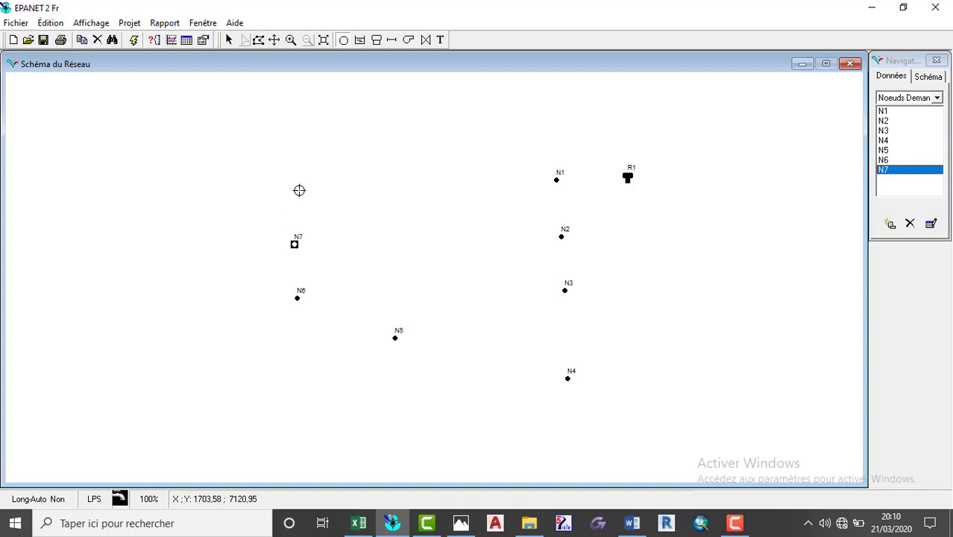
pyautogui.click(299, 190)
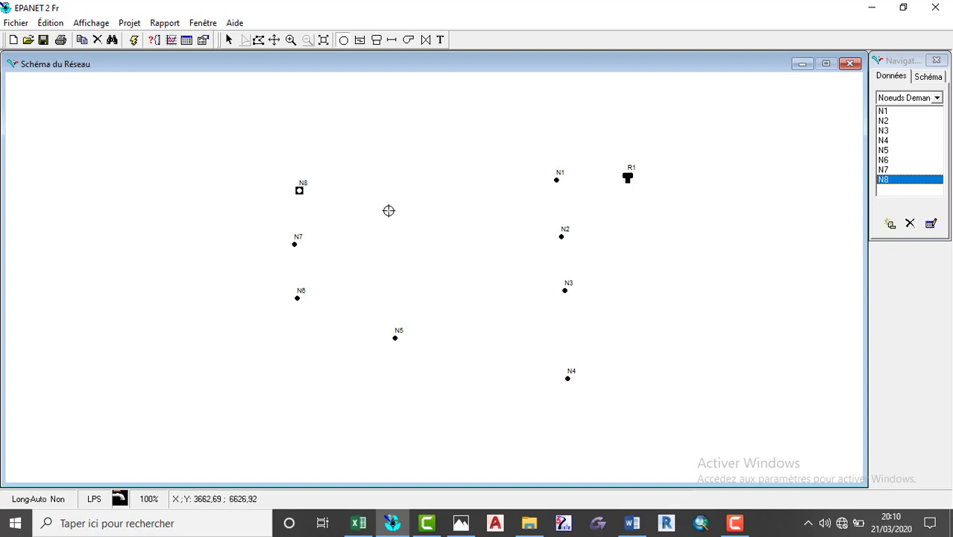
# - Draw pipes linking the eastern column of demand nodes in sequence, from N1 to N2, N2 to N3 and N3 to N4
pyautogui.click(391, 41)
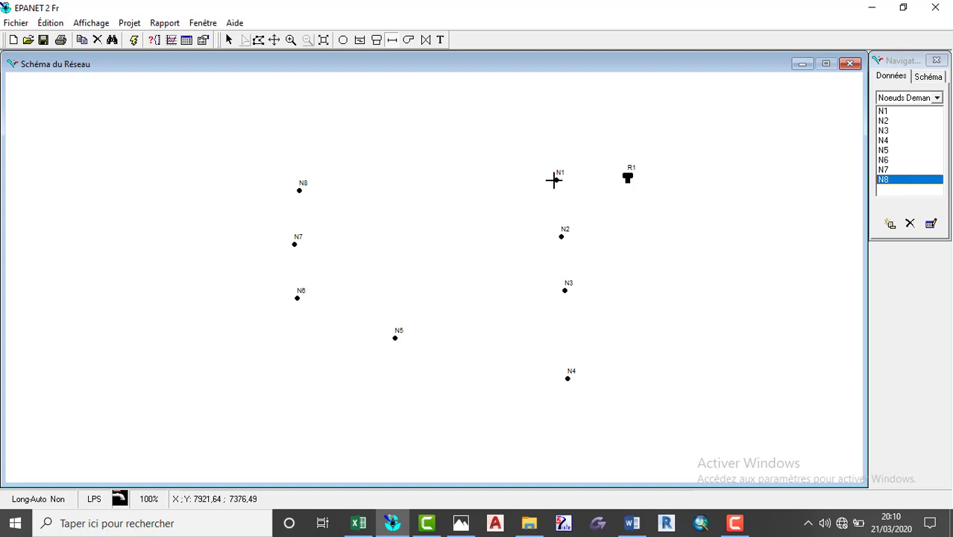
pyautogui.click(562, 235)
pyautogui.click(561, 235)
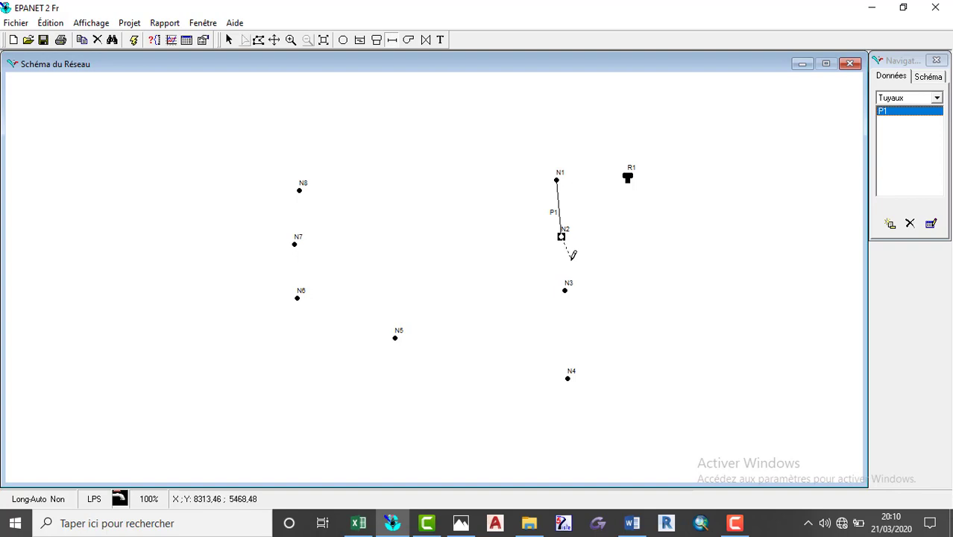
pyautogui.click(565, 288)
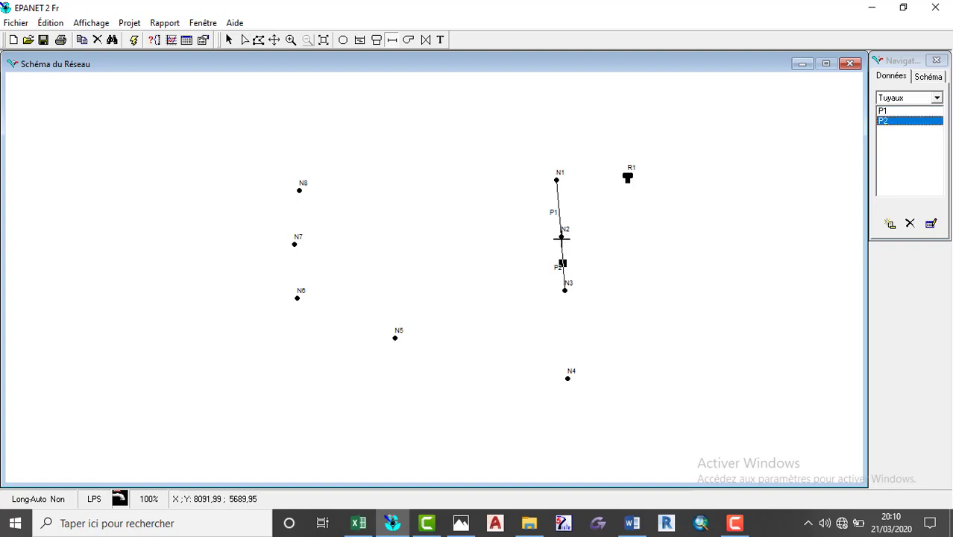
pyautogui.click(565, 291)
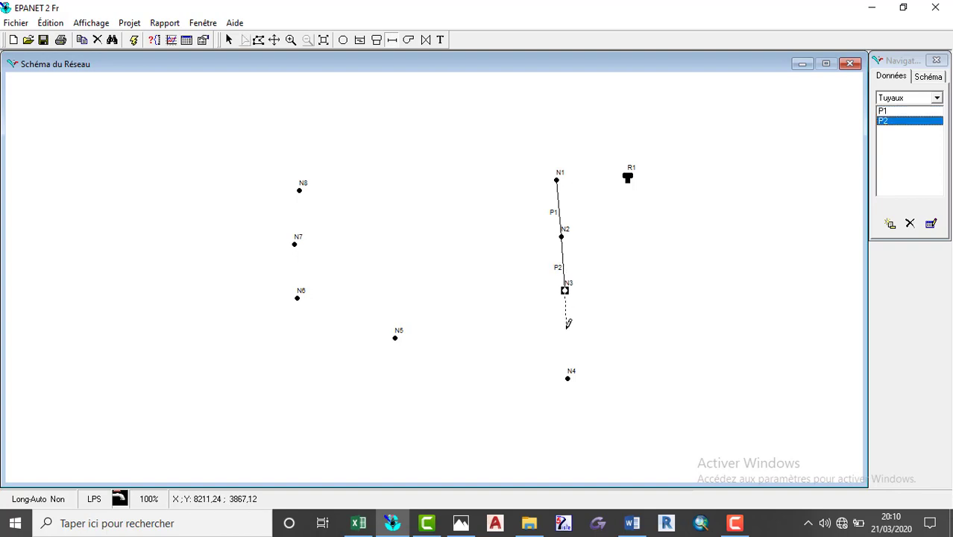
pyautogui.click(568, 379)
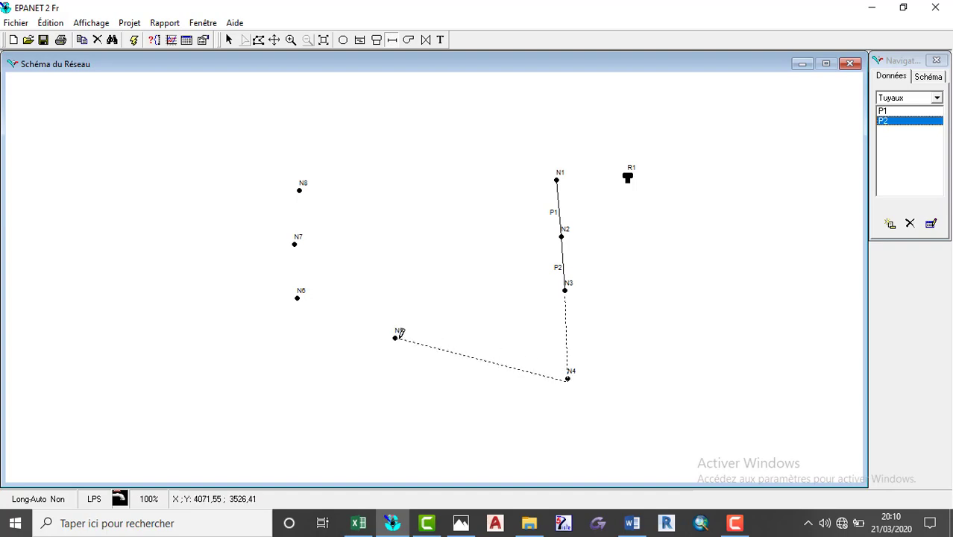
pyautogui.click(569, 375)
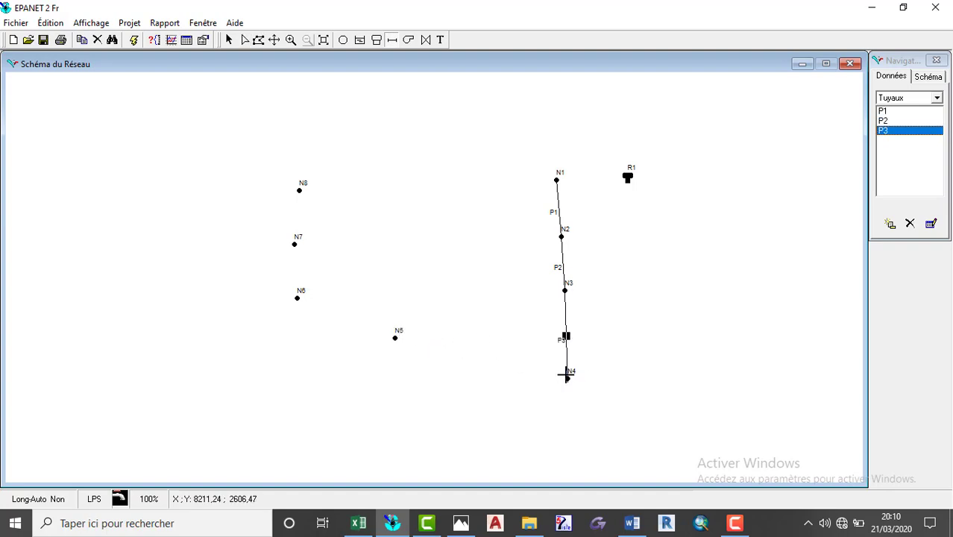
# - Draw a pipe from node N4 to N5 and another from N5 to N6
pyautogui.click(568, 379)
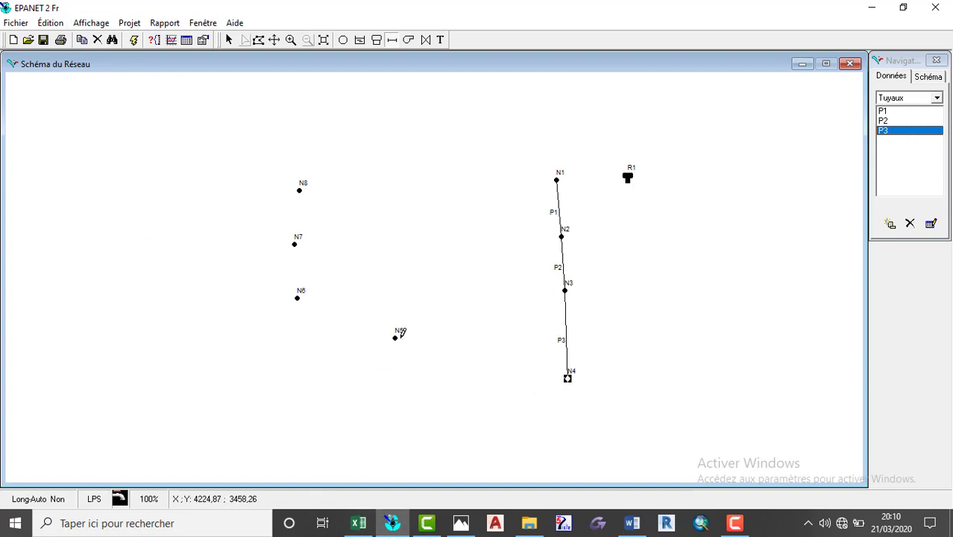
pyautogui.click(396, 336)
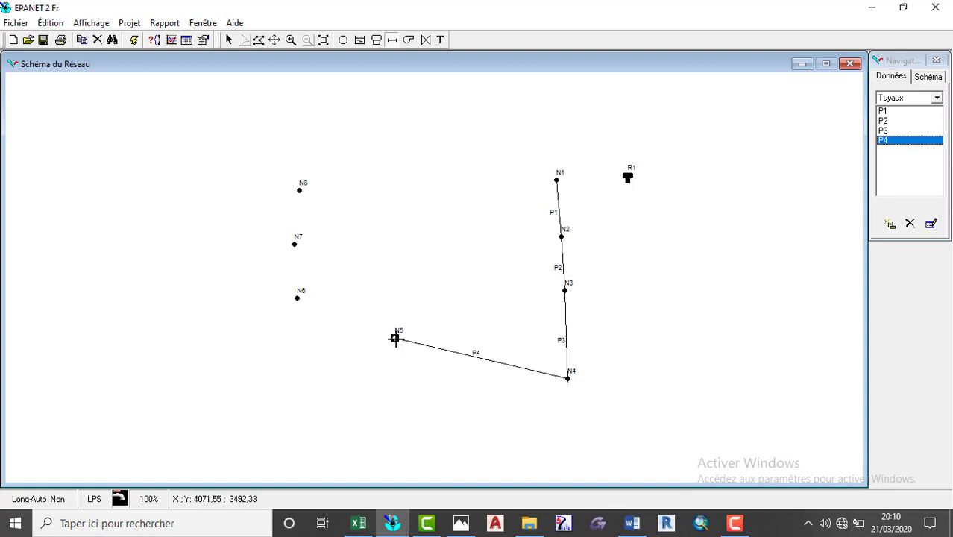
pyautogui.click(395, 339)
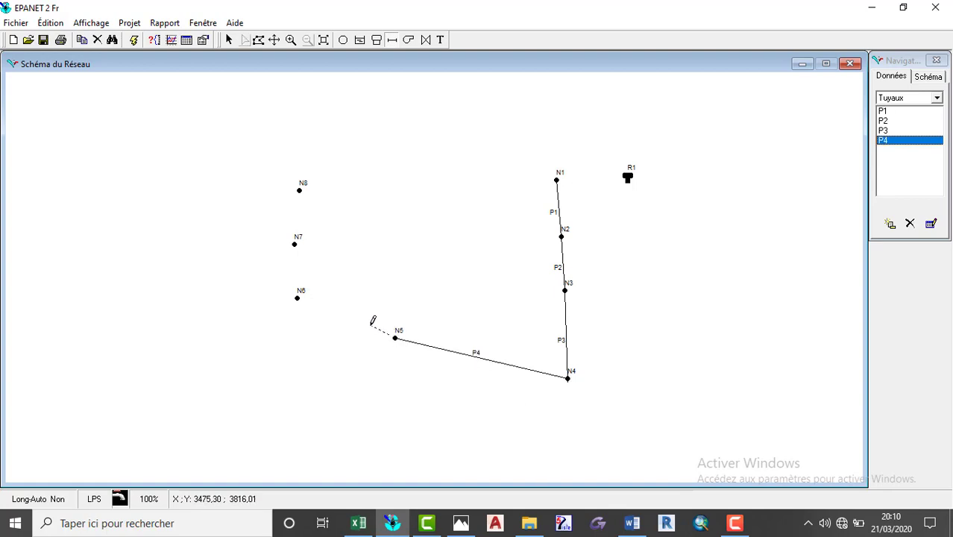
pyautogui.click(298, 297)
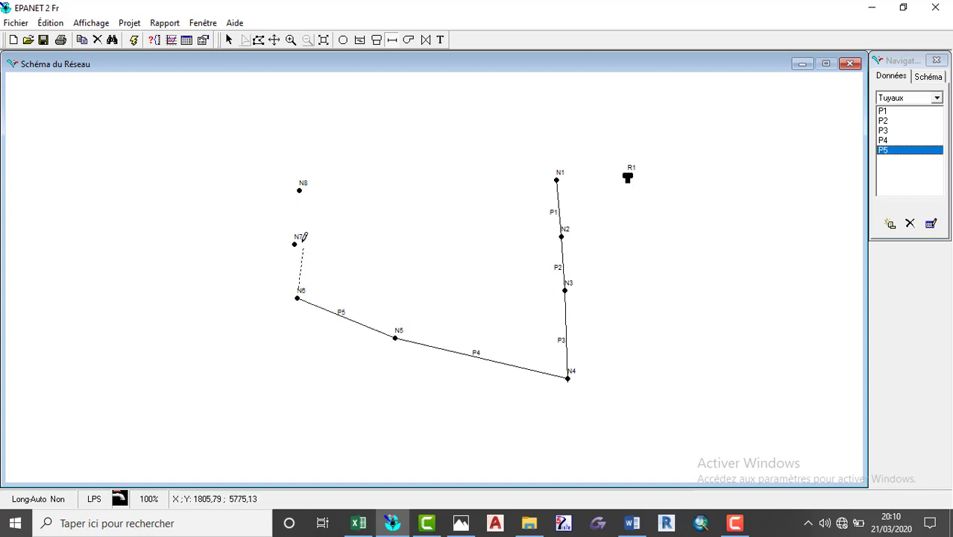
# - Draw pipes from N6 to N7, N7 to N8 and N8 to N1 to close the outer loop
pyautogui.click(294, 244)
pyautogui.click(295, 243)
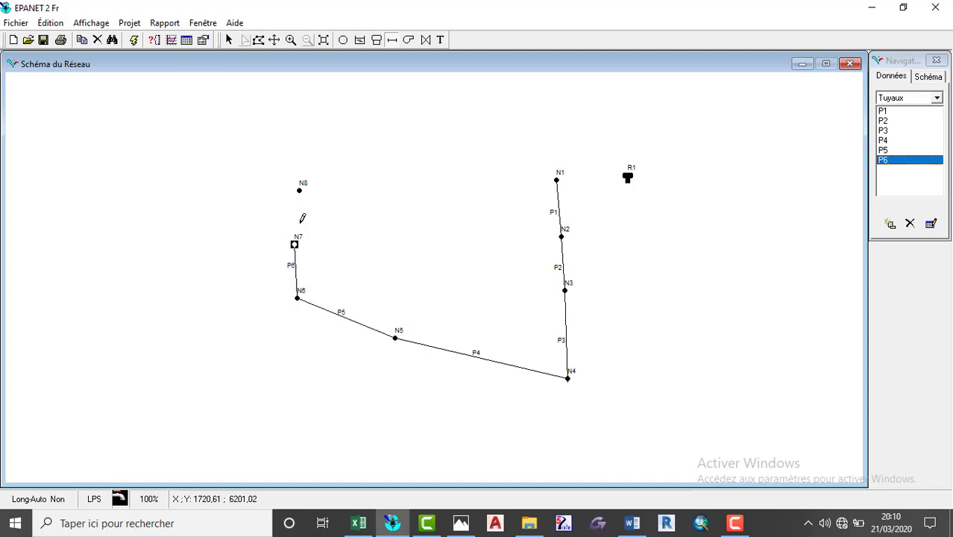
pyautogui.click(298, 190)
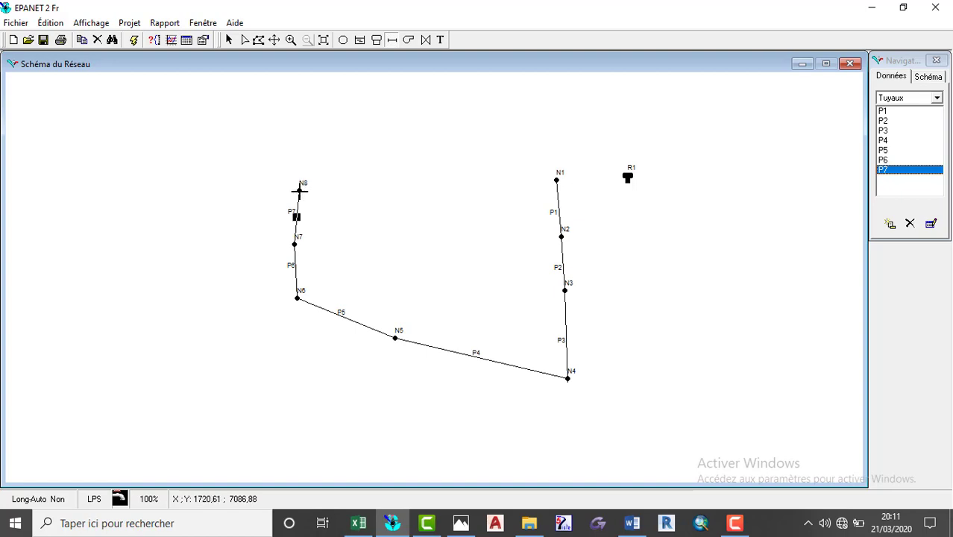
pyautogui.click(299, 190)
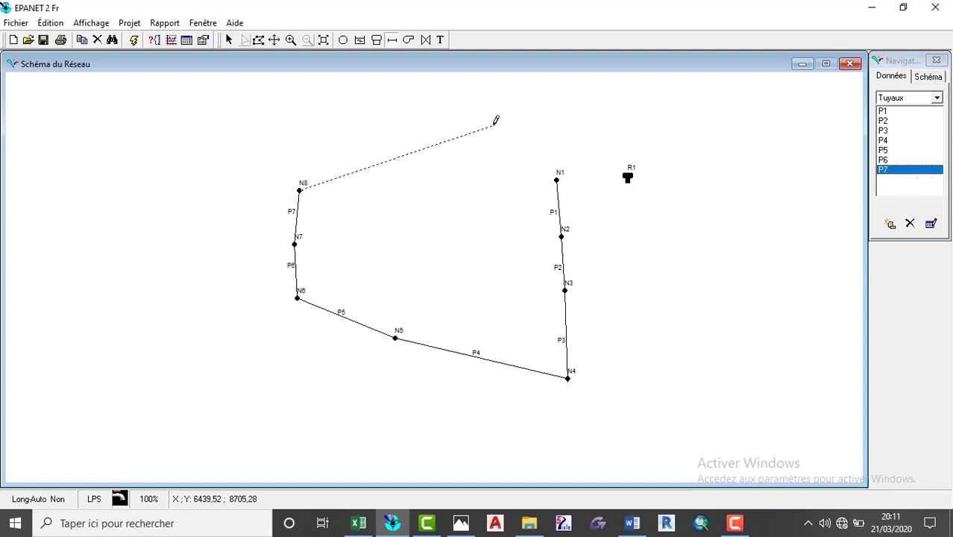
pyautogui.click(557, 180)
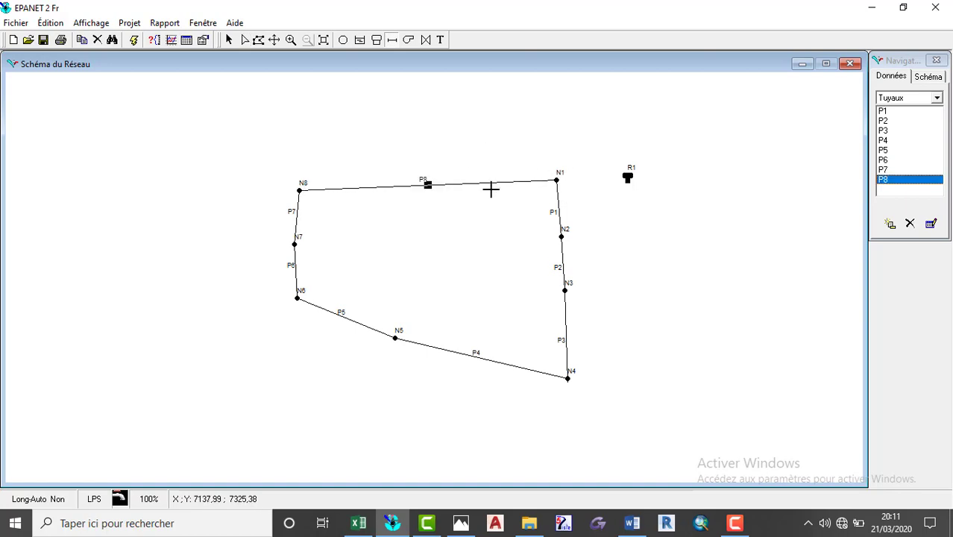
# - Draw two cross pipes inside the loop, from node N7 to N2 and from node N6 to N3
pyautogui.click(296, 243)
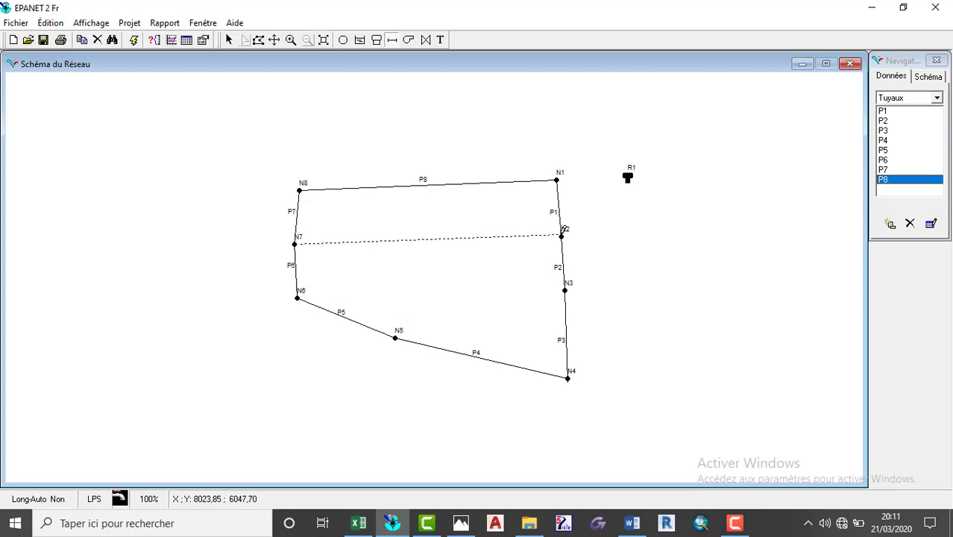
pyautogui.click(562, 234)
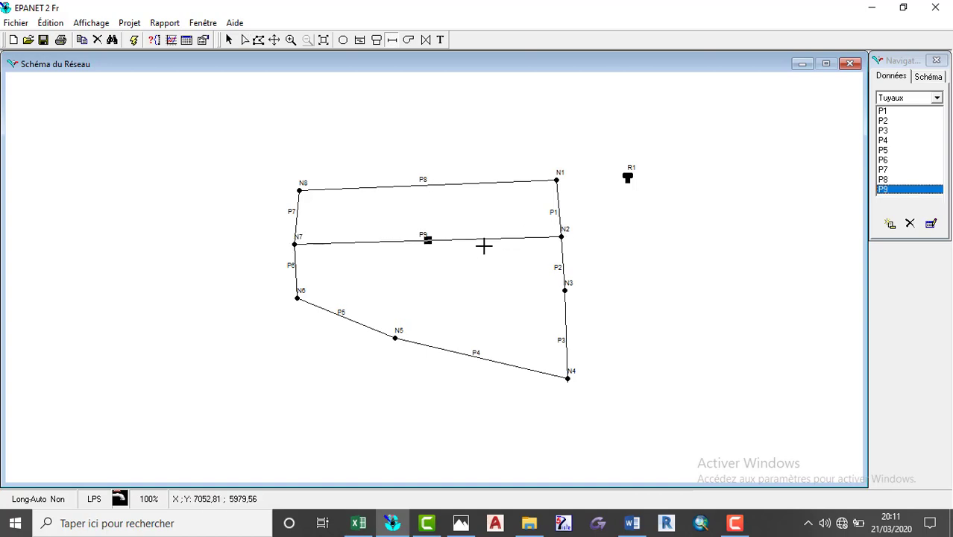
pyautogui.click(297, 297)
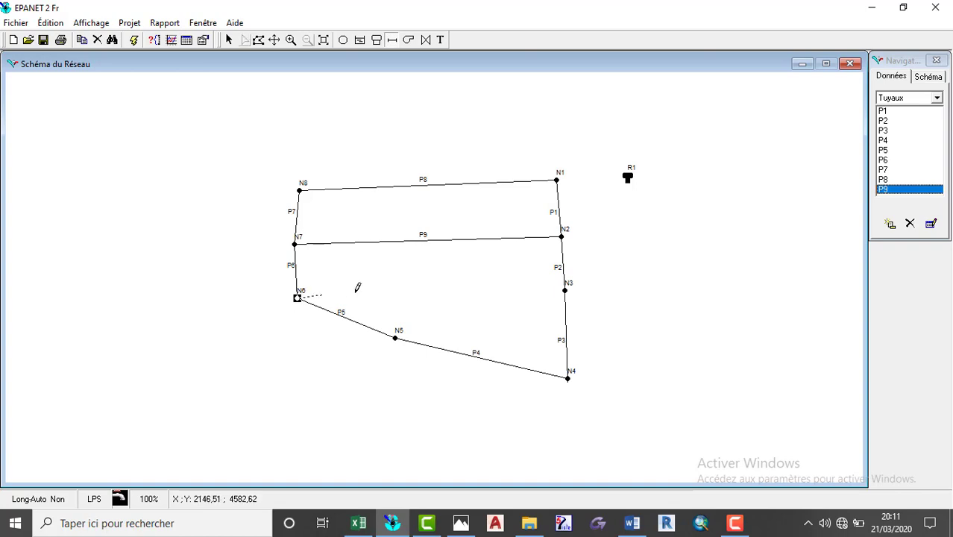
pyautogui.click(565, 289)
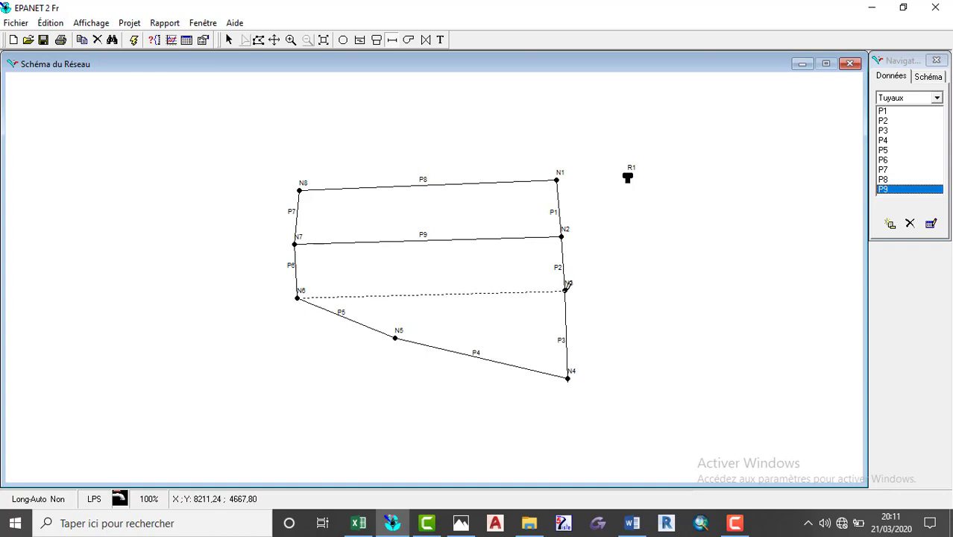
pyautogui.click(566, 287)
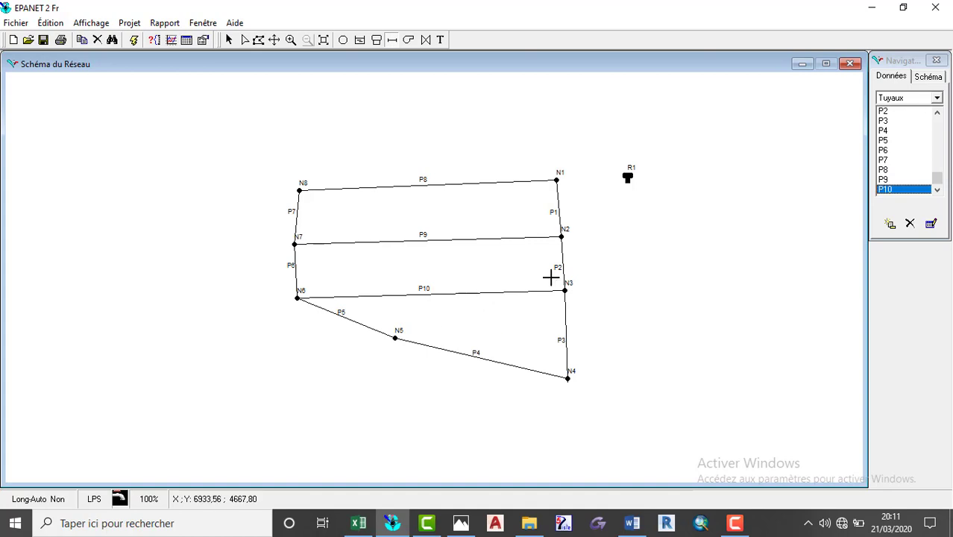
# - Try connecting node N1 to tank R1 with a pipe, and delete that pipe
pyautogui.click(558, 179)
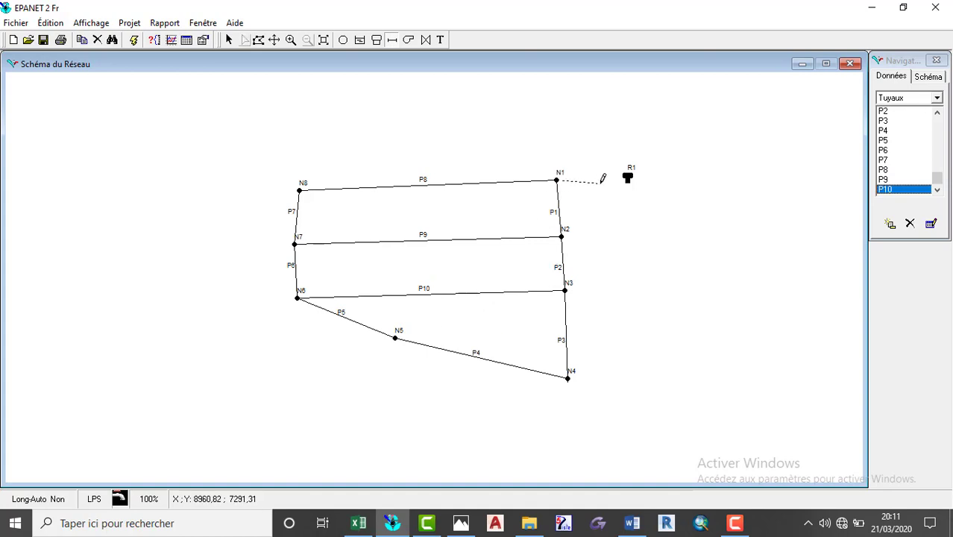
pyautogui.click(628, 176)
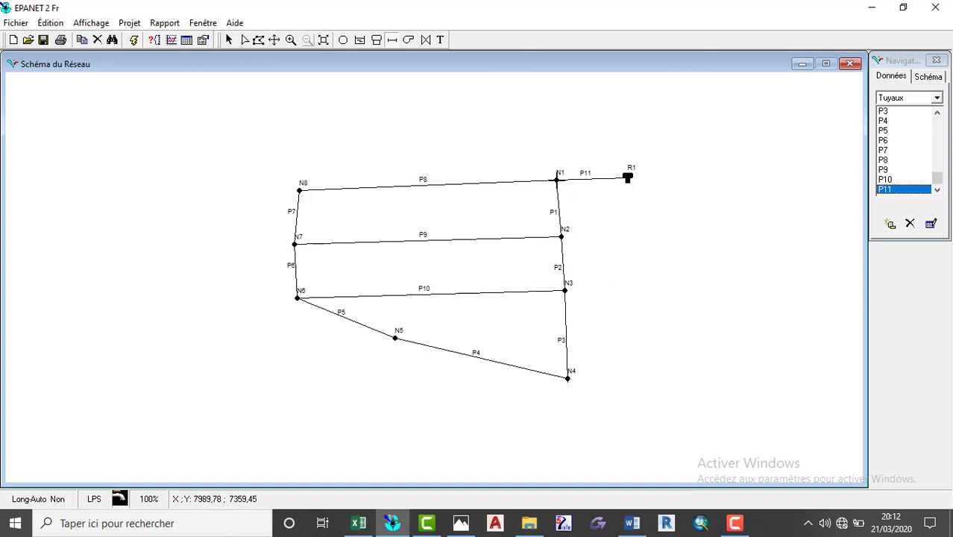
pyautogui.click(557, 179)
pyautogui.click(97, 41)
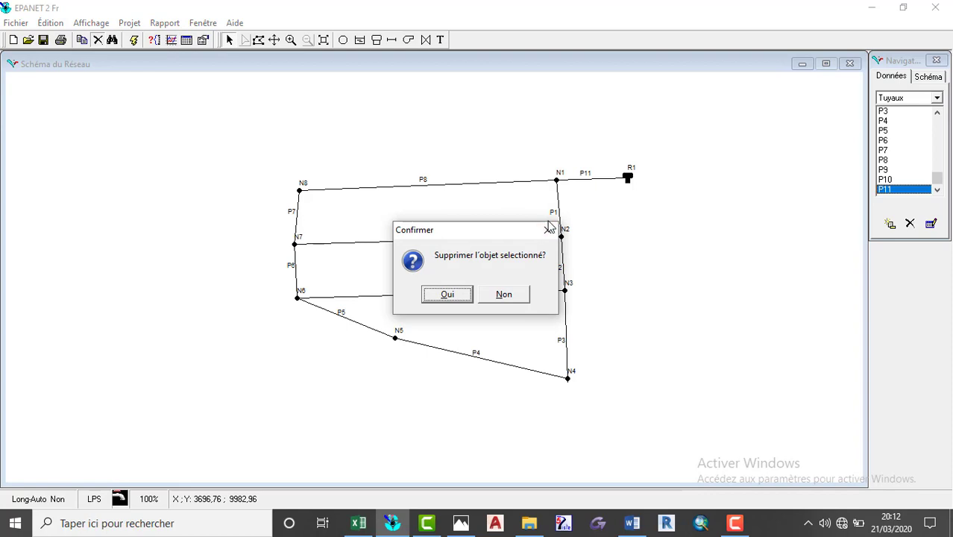
pyautogui.press('Return')
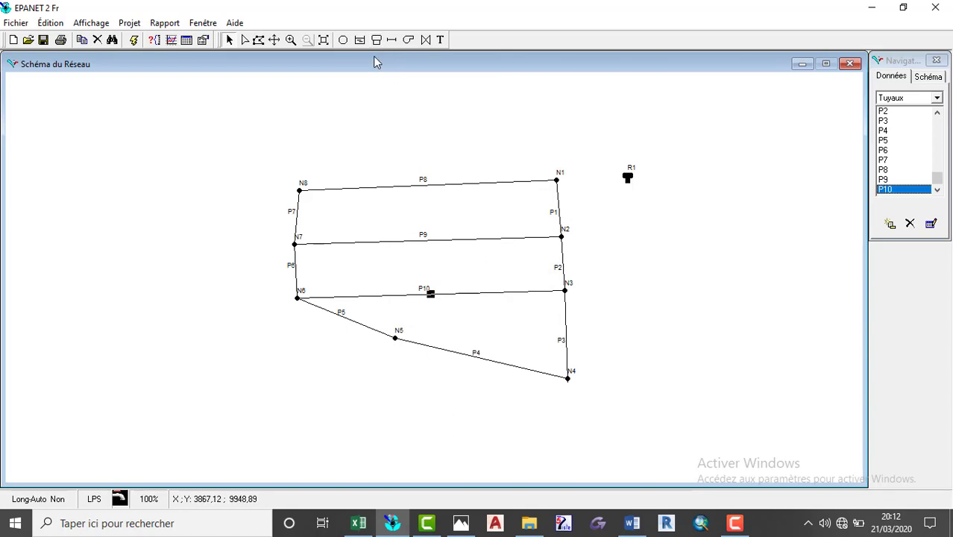
# - Draw a pipe connecting node N1 to tank R1
pyautogui.click(389, 41)
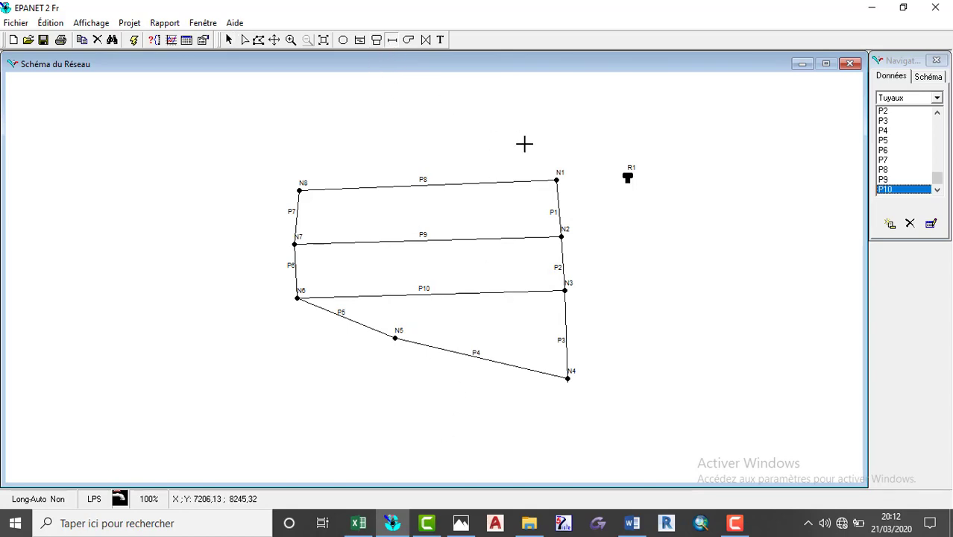
pyautogui.click(558, 180)
pyautogui.click(628, 176)
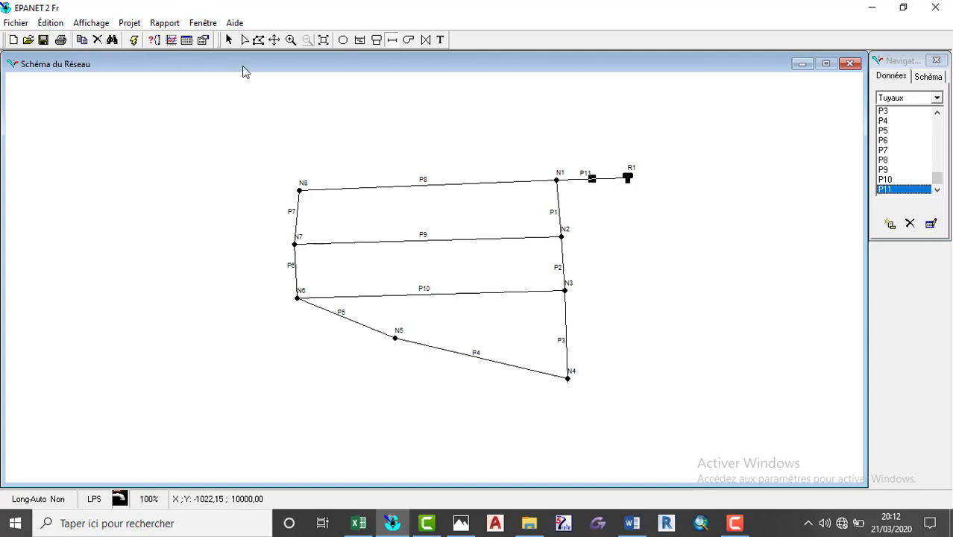
# - Enlarge the network map and centre it so that all nodes and the tank fit in view
pyautogui.click(290, 39)
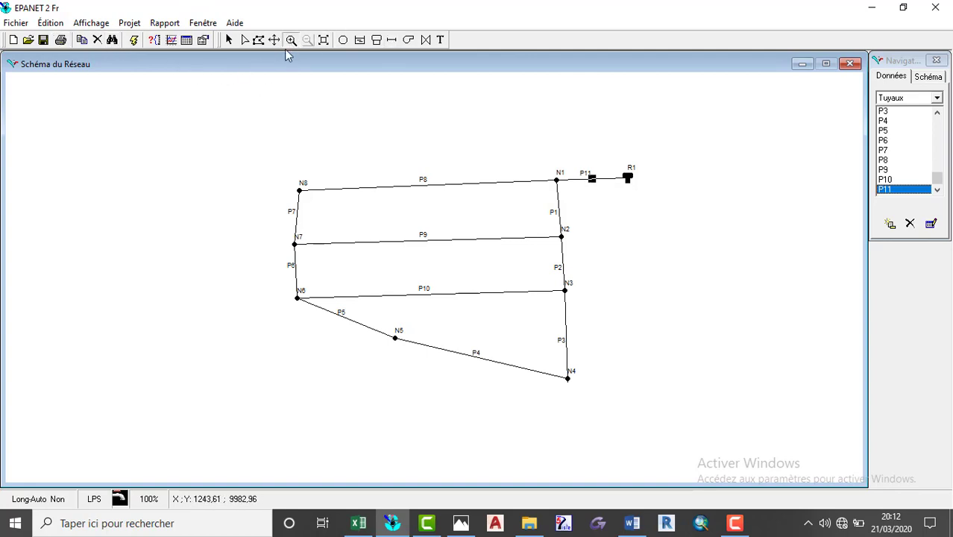
pyautogui.moveTo(230, 144); pyautogui.dragTo(694, 426)
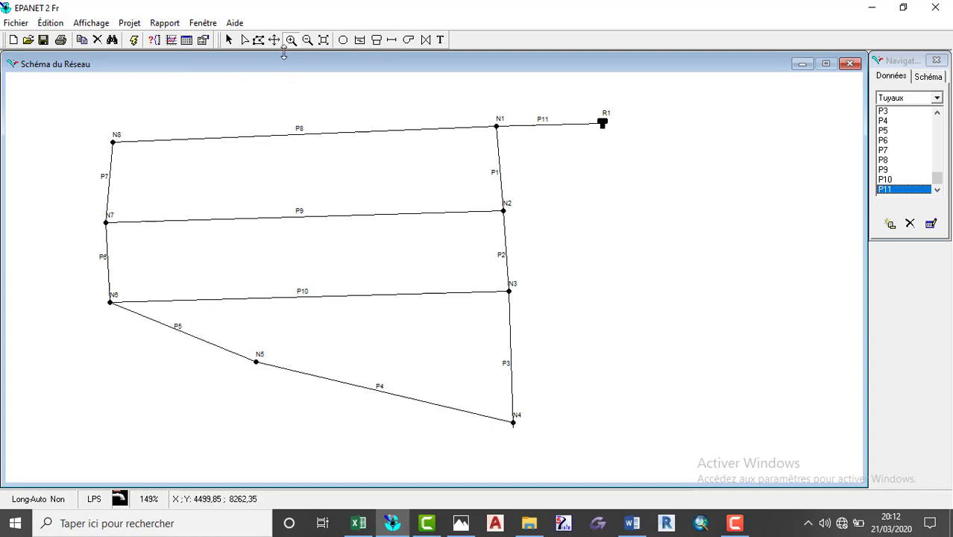
pyautogui.click(275, 40)
pyautogui.moveTo(303, 165); pyautogui.dragTo(401, 167)
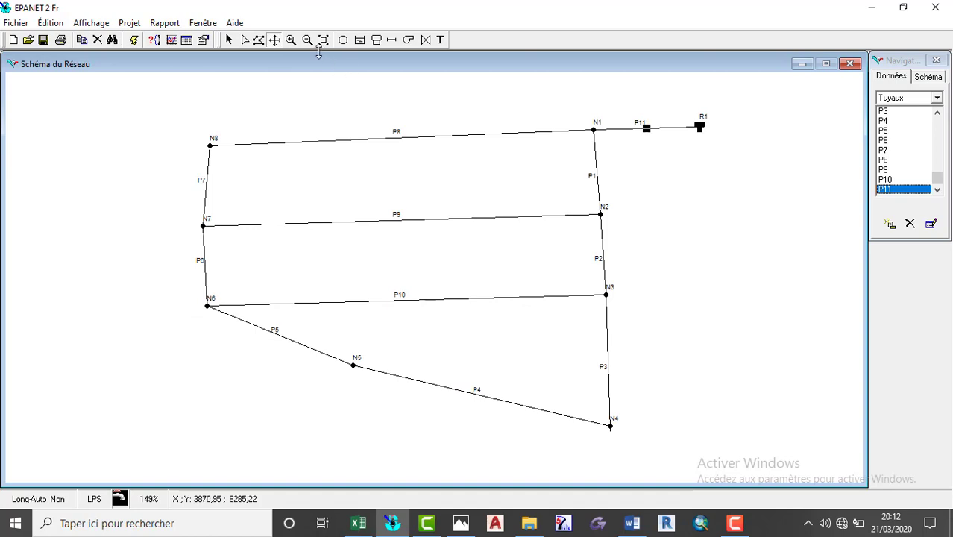
pyautogui.click(291, 40)
pyautogui.moveTo(170, 99); pyautogui.dragTo(711, 429)
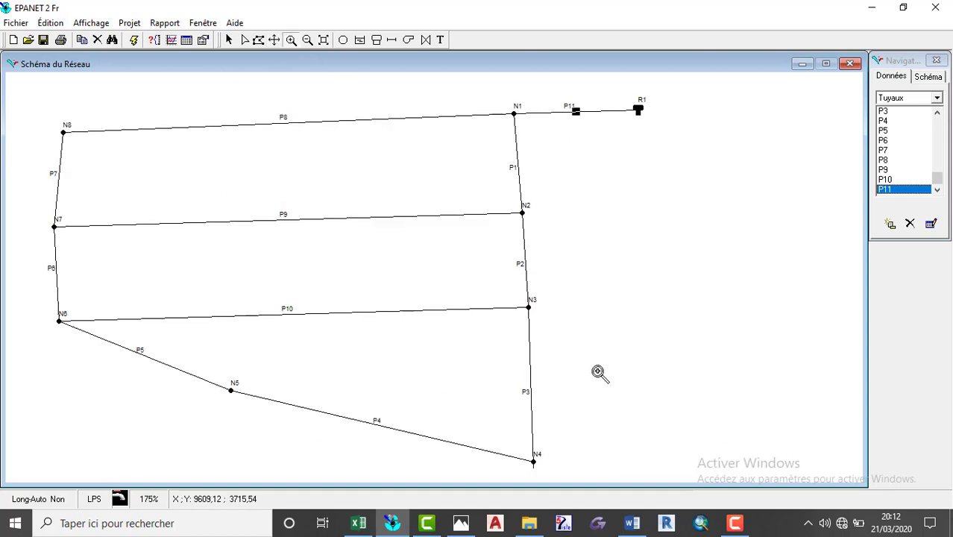
pyautogui.click(274, 41)
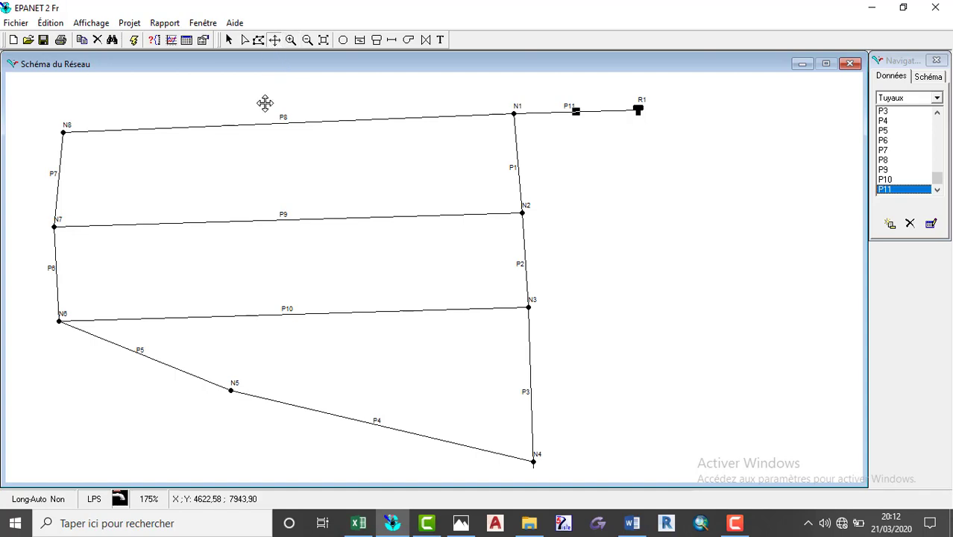
pyautogui.moveTo(276, 243); pyautogui.dragTo(334, 238)
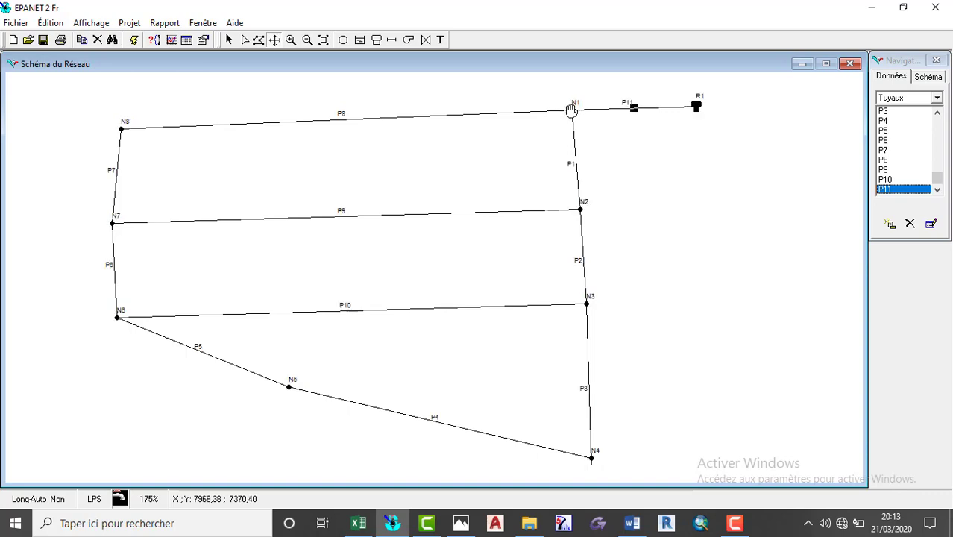
pyautogui.moveTo(568, 112); pyautogui.dragTo(574, 110)
# - Set demand node N1's altitude to 523 and its base demand to 4
pyautogui.click(936, 98)
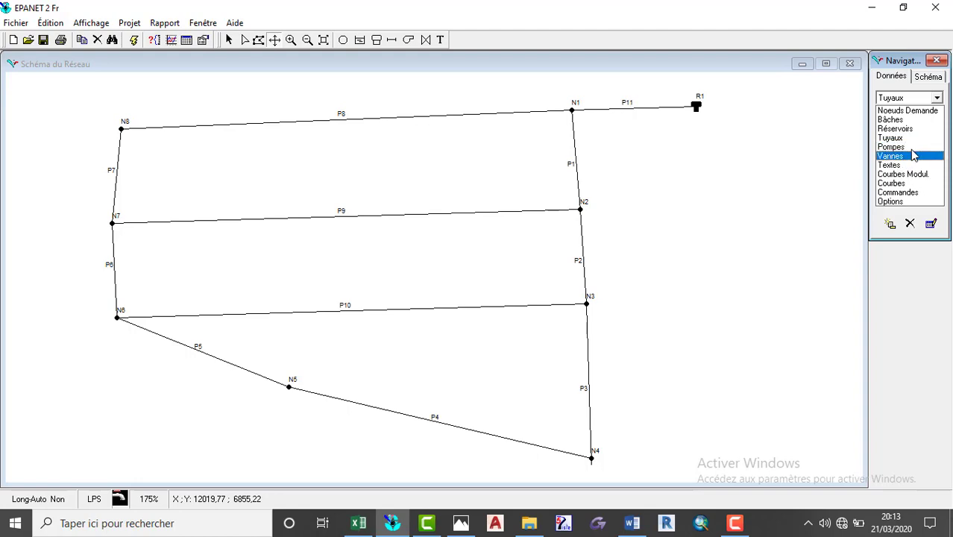
pyautogui.click(918, 111)
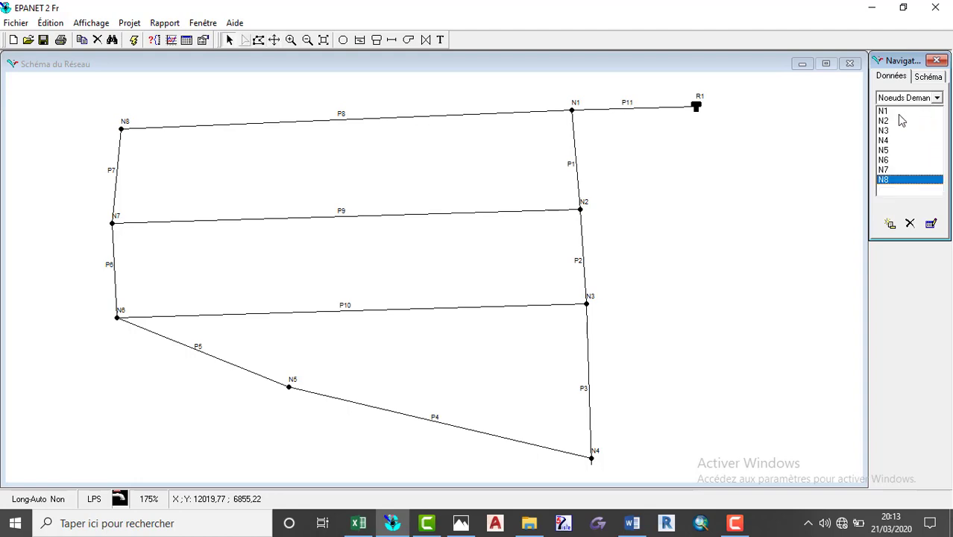
pyautogui.click(899, 112)
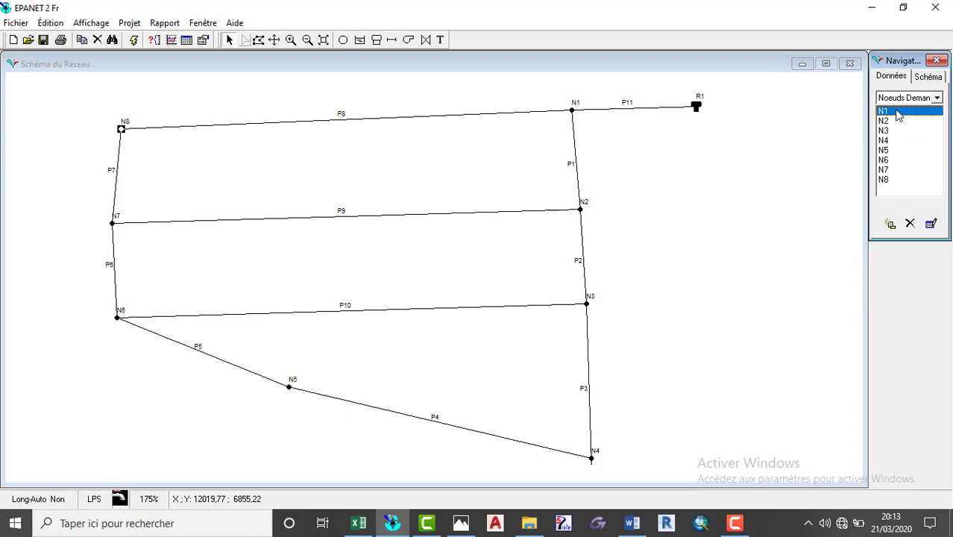
pyautogui.doubleClick(572, 110)
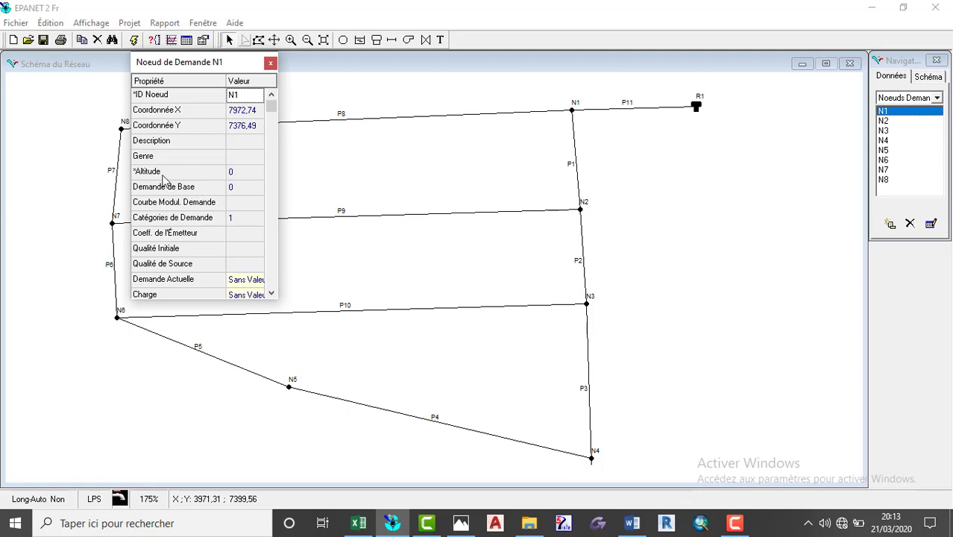
pyautogui.click(243, 173)
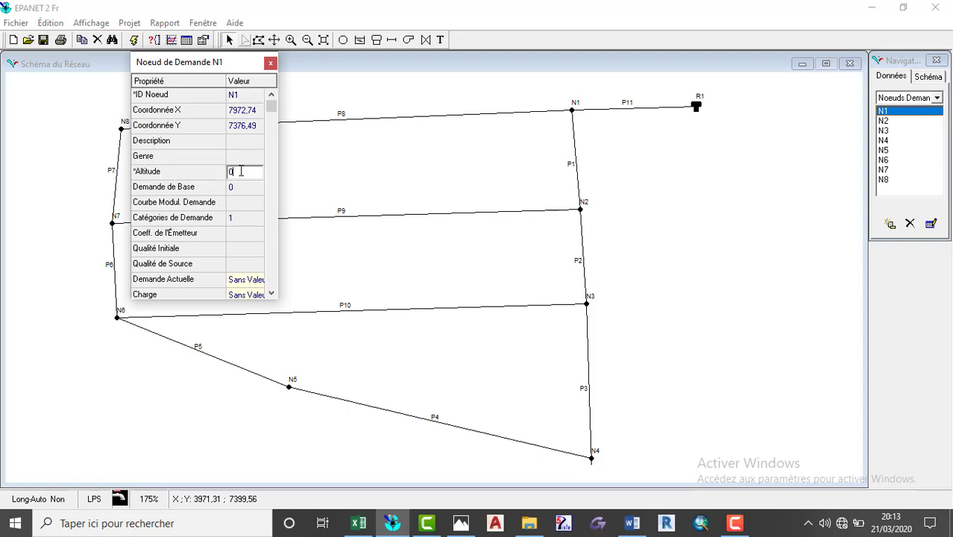
pyautogui.write('523')
pyautogui.click(240, 189)
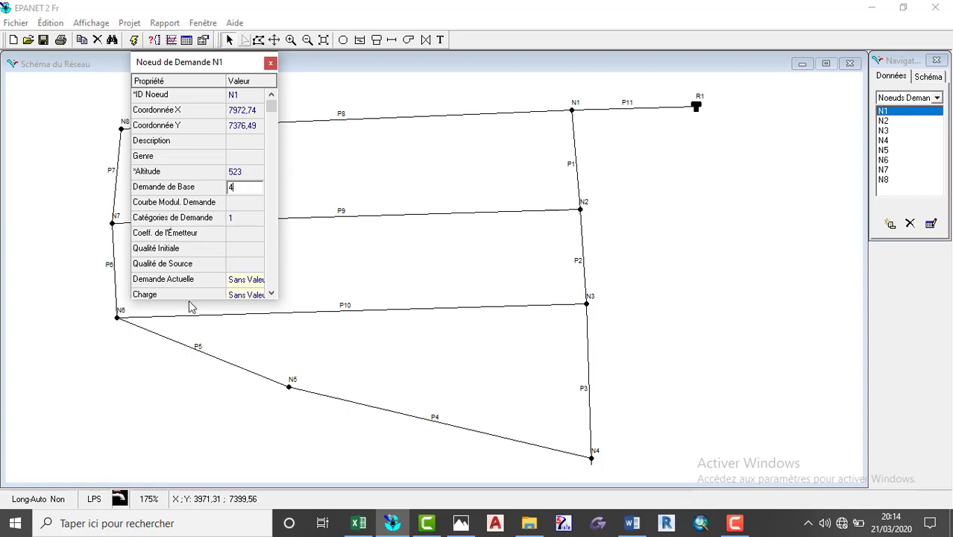
pyautogui.moveTo(187, 299); pyautogui.dragTo(180, 373)
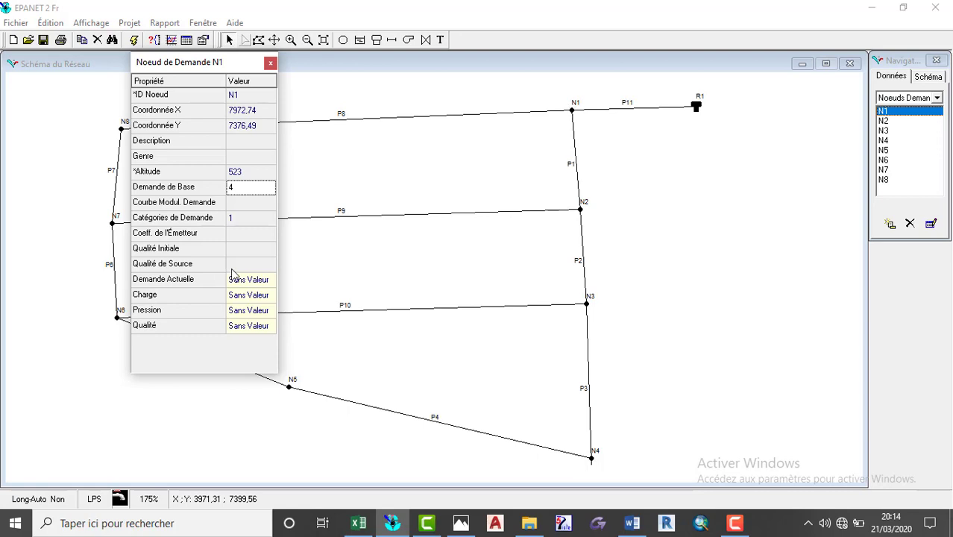
pyautogui.click(270, 62)
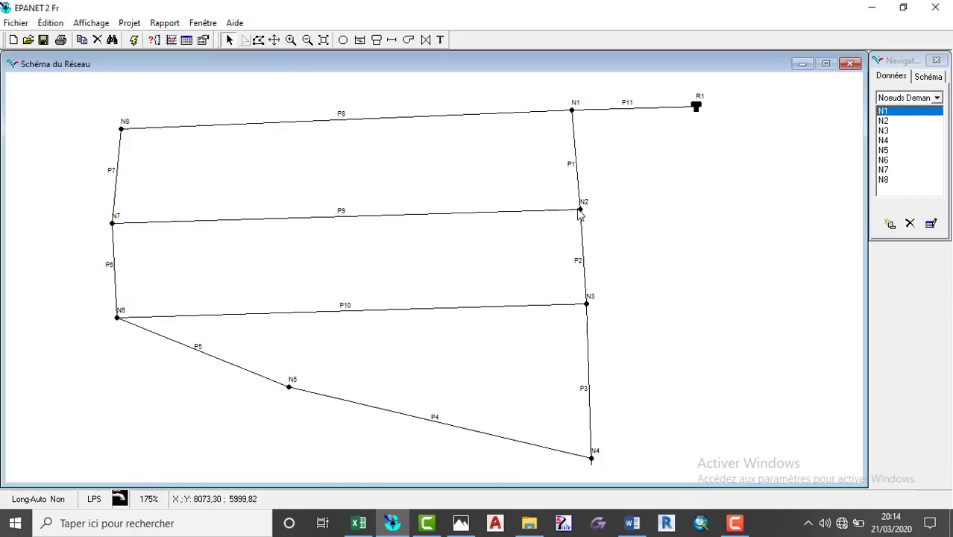
# - Set demand node N2's altitude to 5215 and its base demand to 468
pyautogui.doubleClick(579, 206)
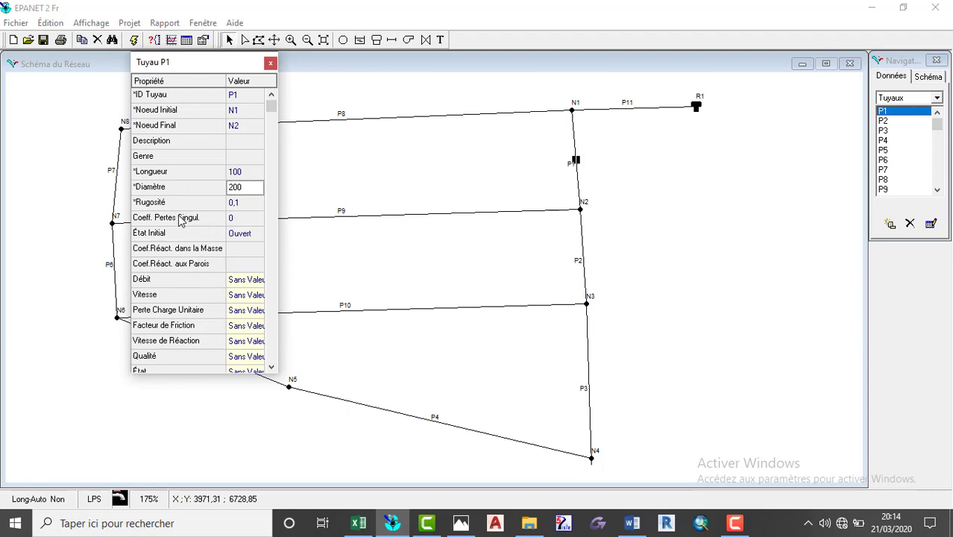
pyautogui.click(270, 65)
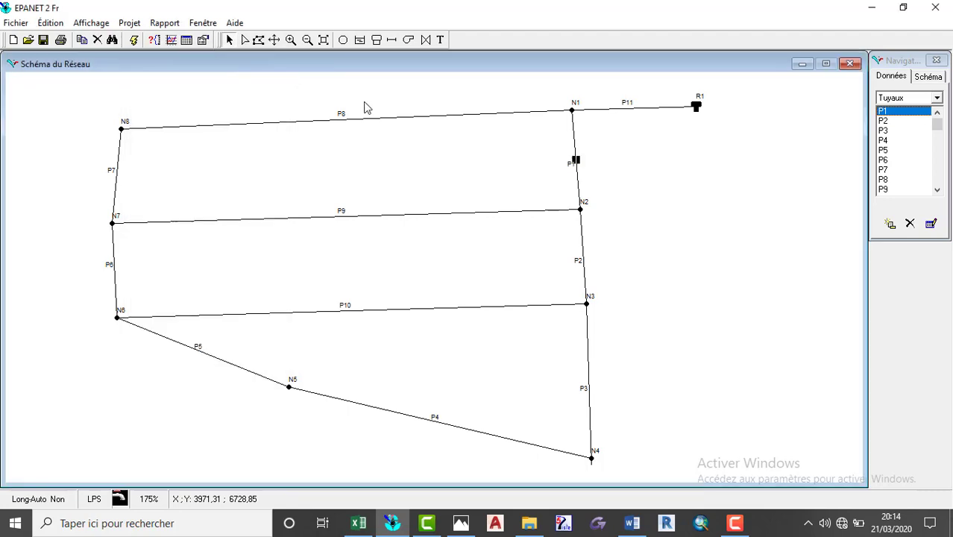
pyautogui.click(580, 211)
pyautogui.doubleClick(580, 211)
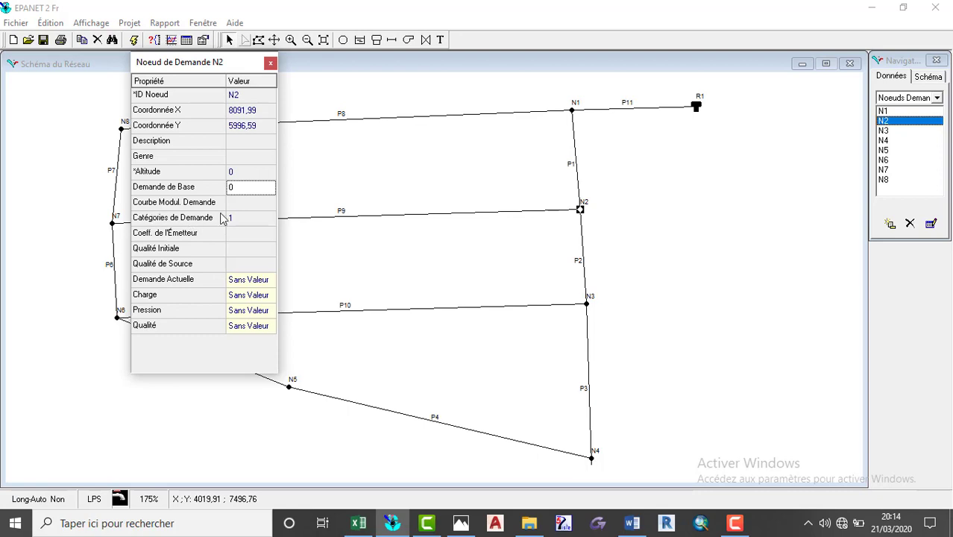
pyautogui.click(246, 171)
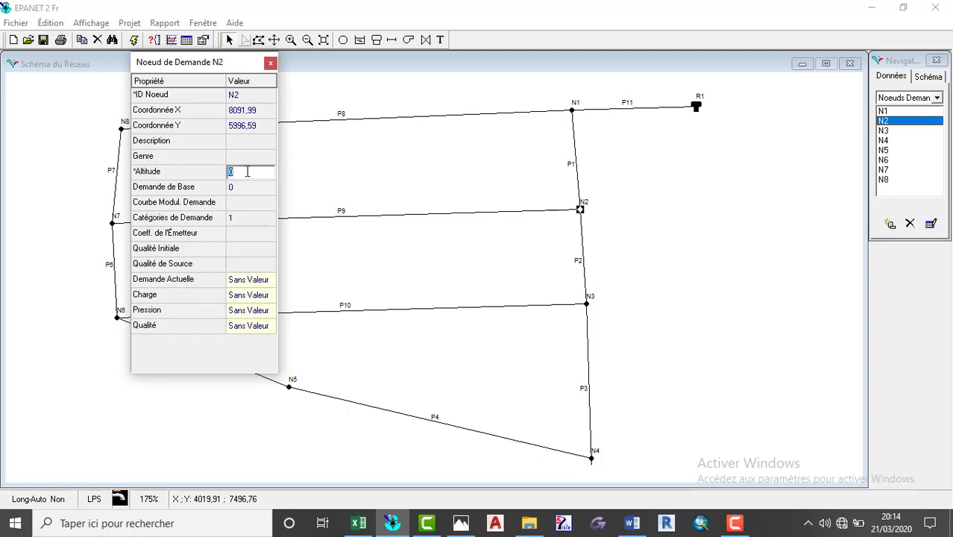
pyautogui.press('BackSpace')
pyautogui.write('5215')
pyautogui.click(245, 191)
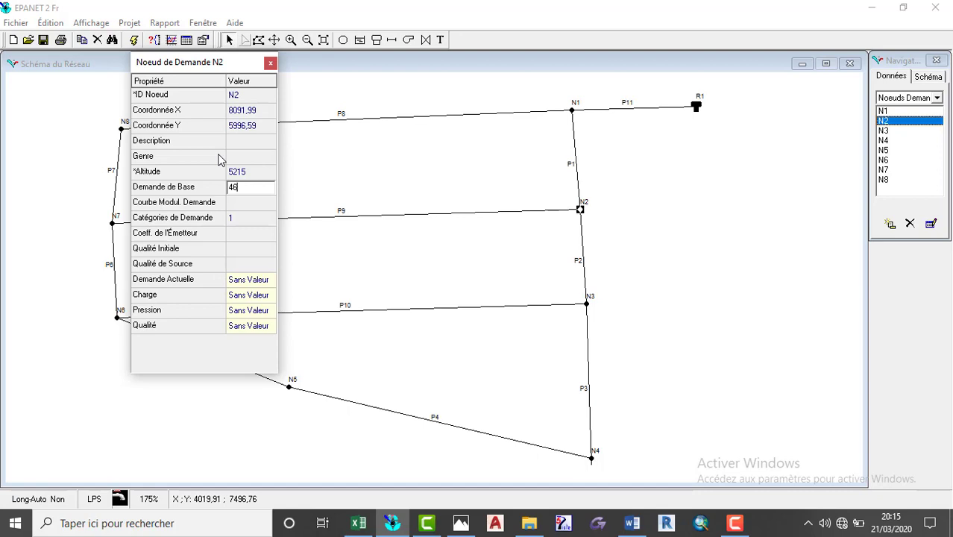
pyautogui.write('8')
pyautogui.click(270, 64)
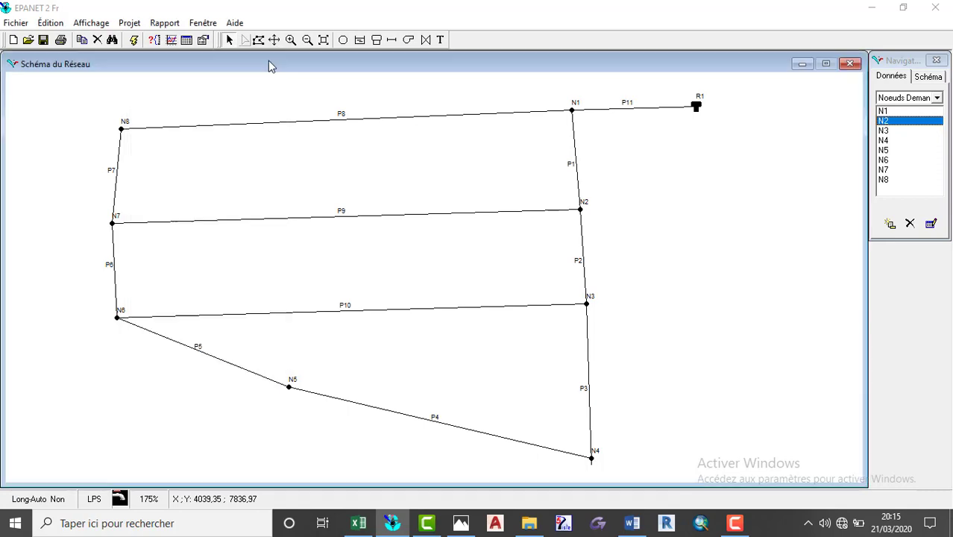
# - Set demand node N3's altitude to 516 and its base demand to 5
pyautogui.doubleClick(587, 304)
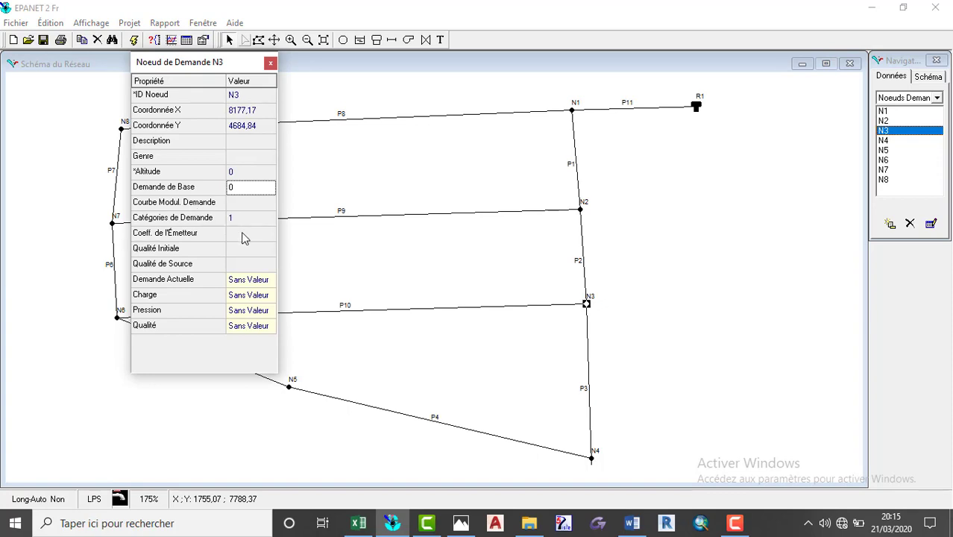
pyautogui.click(250, 188)
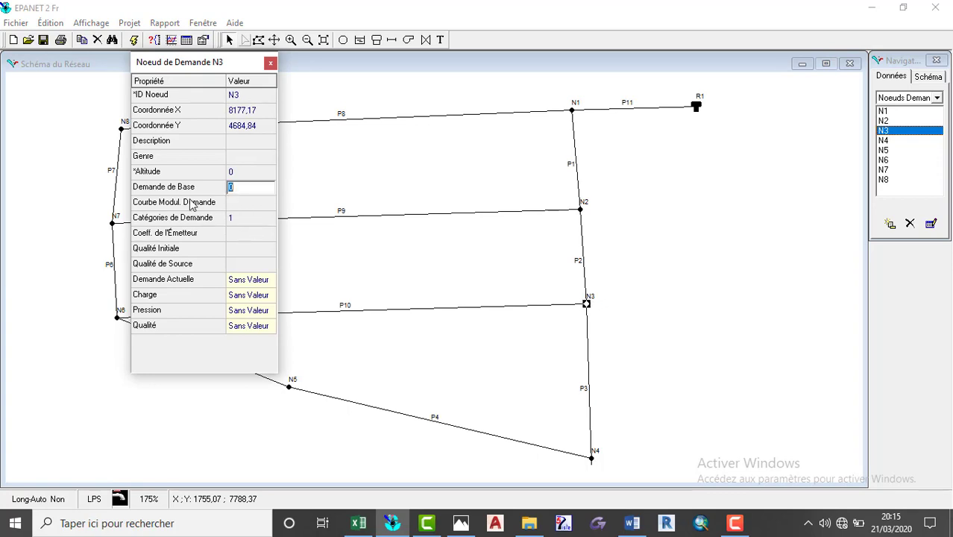
pyautogui.click(242, 171)
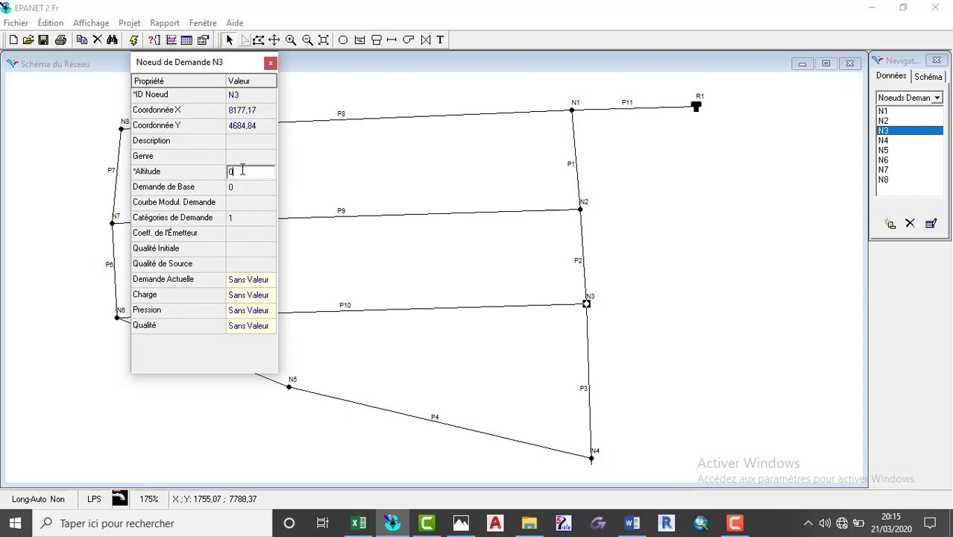
pyautogui.press('BackSpace')
pyautogui.write('5165')
pyautogui.press('BackSpace')
pyautogui.click(246, 187)
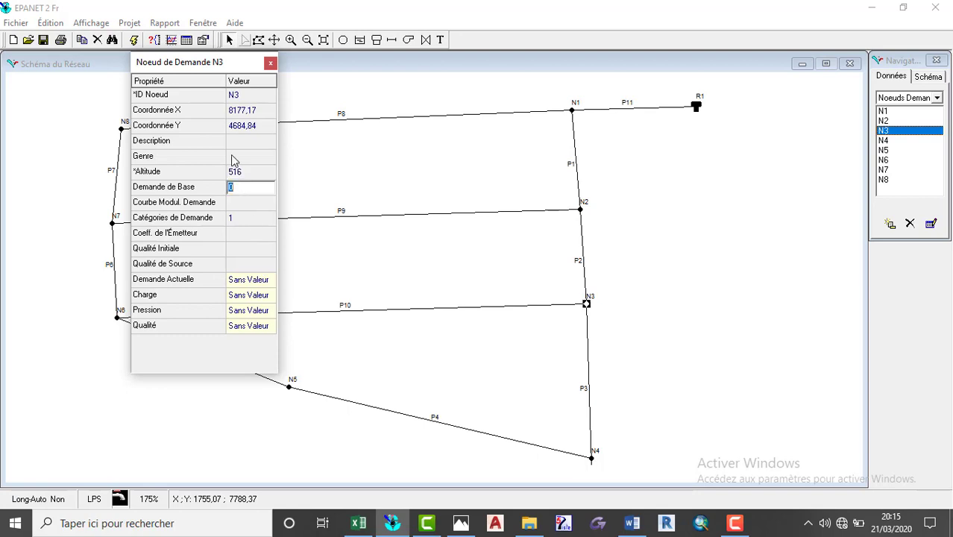
pyautogui.press('BackSpace')
pyautogui.write('5')
pyautogui.click(271, 63)
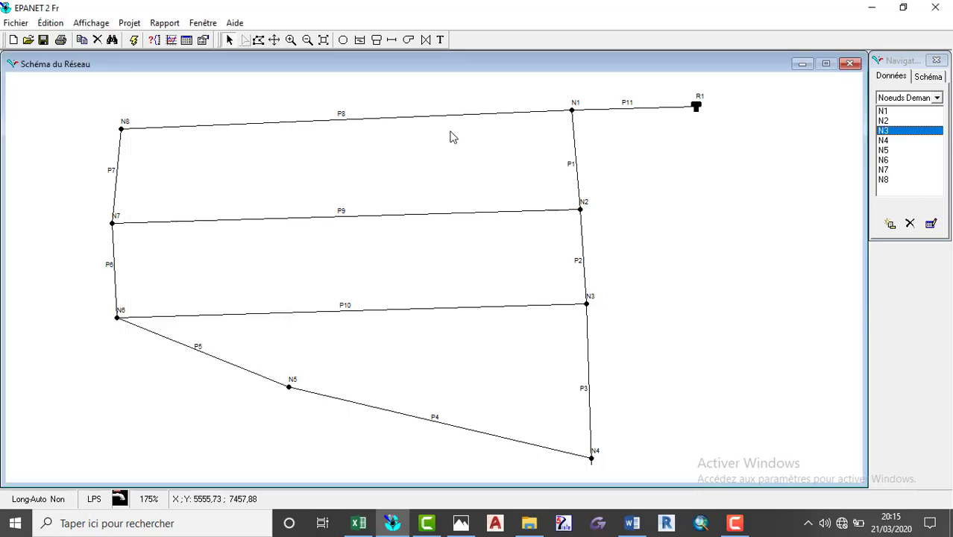
# - Correct demand node N2 by setting its altitude to 521 and its base demand to 4
pyautogui.doubleClick(581, 211)
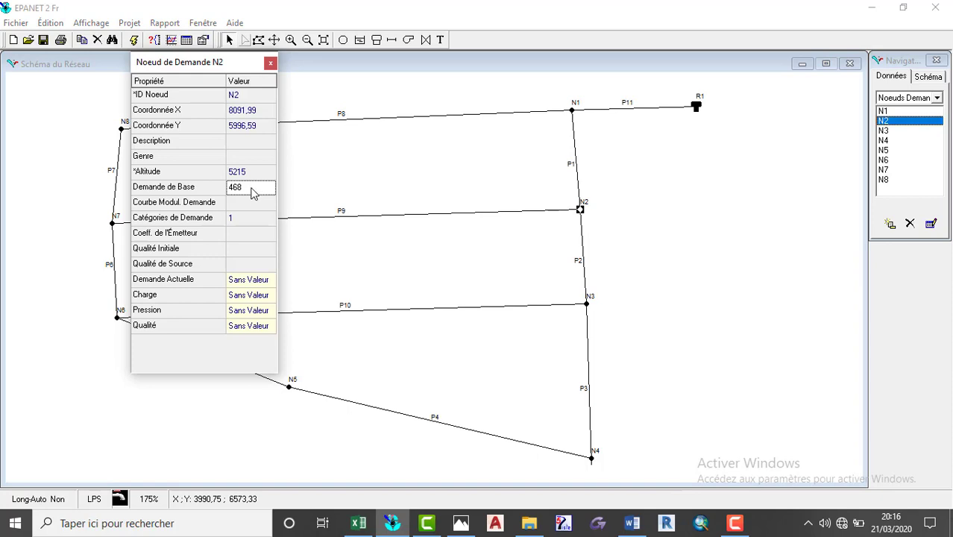
pyautogui.click(253, 172)
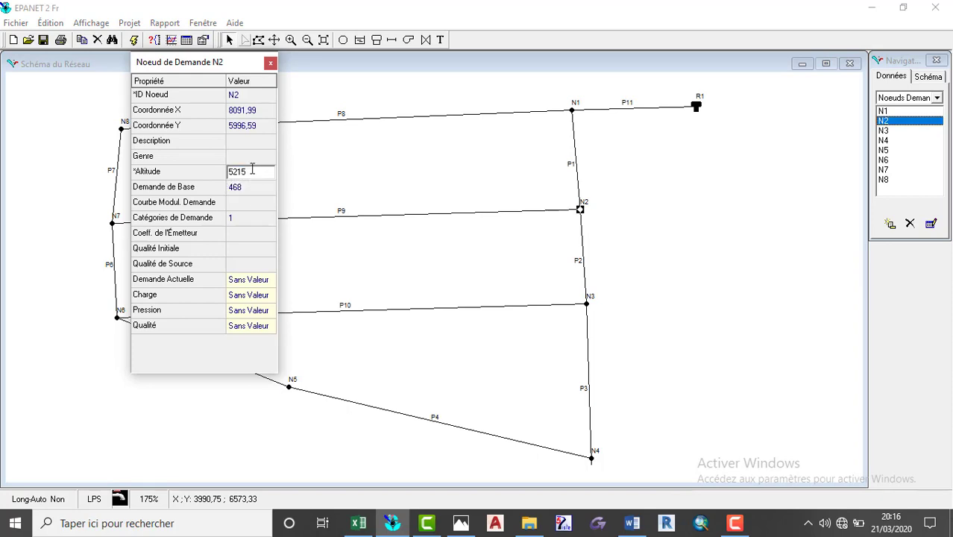
pyautogui.press('BackSpace')
pyautogui.write('521')
pyautogui.click(259, 187)
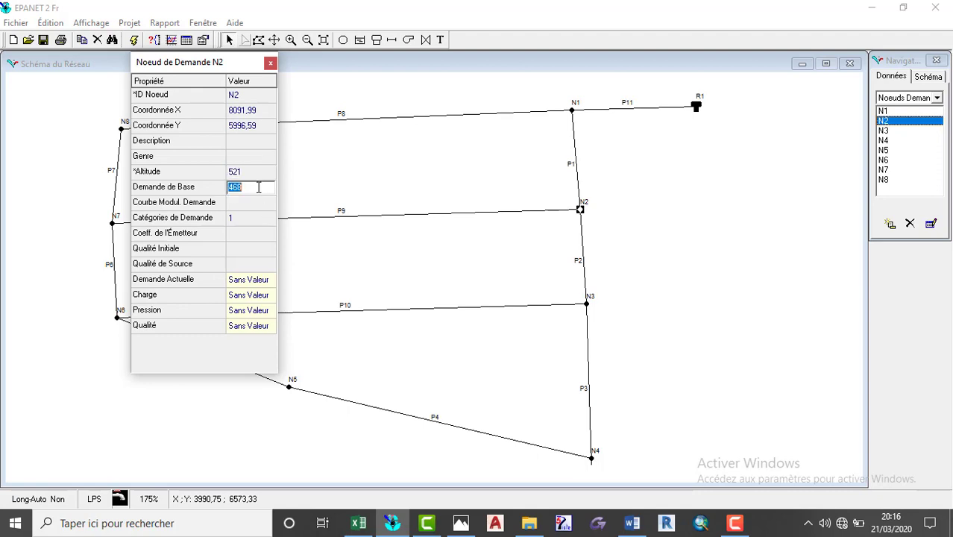
pyautogui.press('BackSpace')
pyautogui.write('4')
pyautogui.click(271, 63)
# - Check the altitude and base demand entered for demand node N1
pyautogui.doubleClick(570, 112)
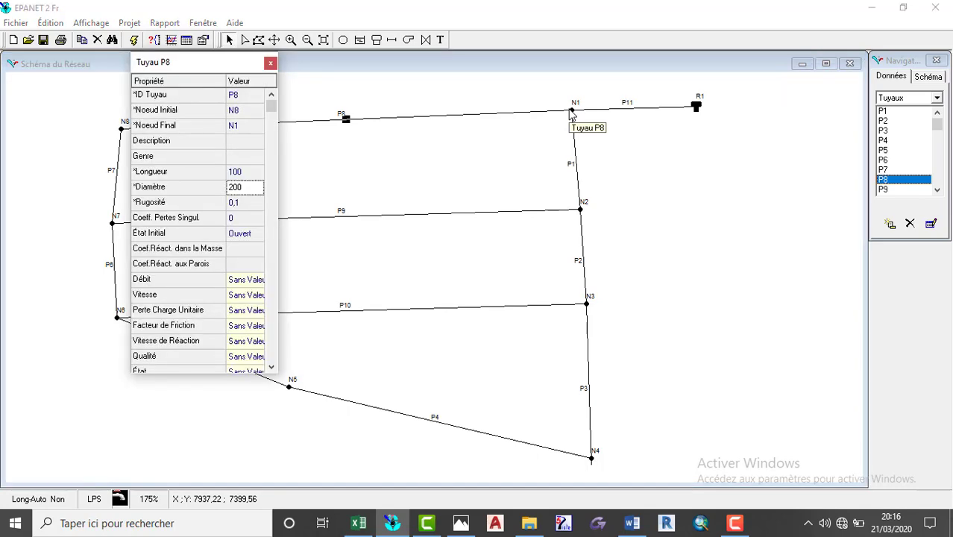
pyautogui.click(270, 63)
pyautogui.doubleClick(570, 114)
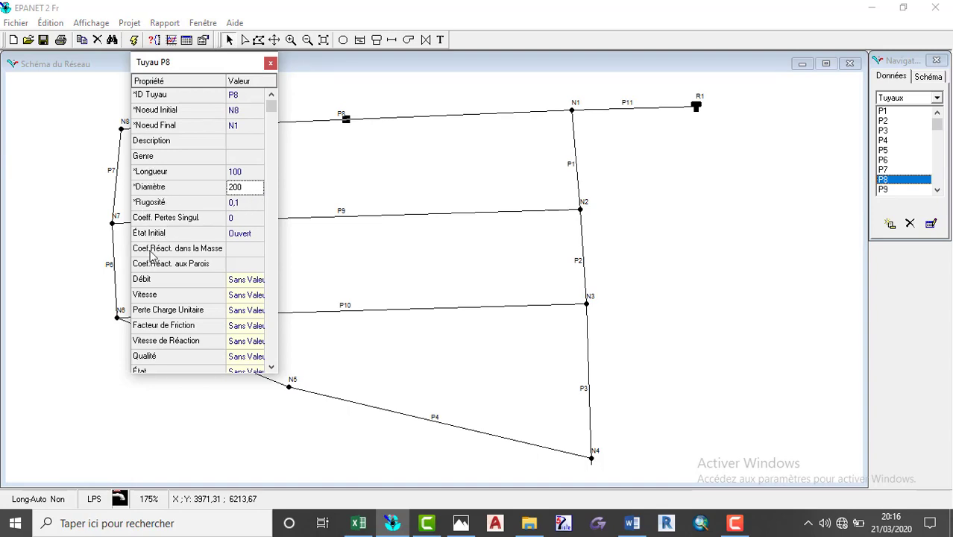
pyautogui.click(271, 63)
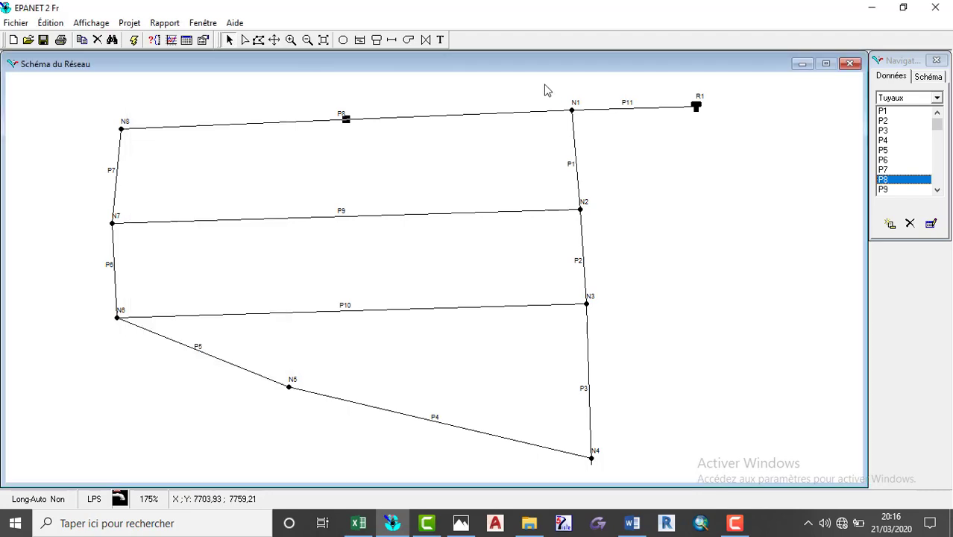
pyautogui.doubleClick(571, 110)
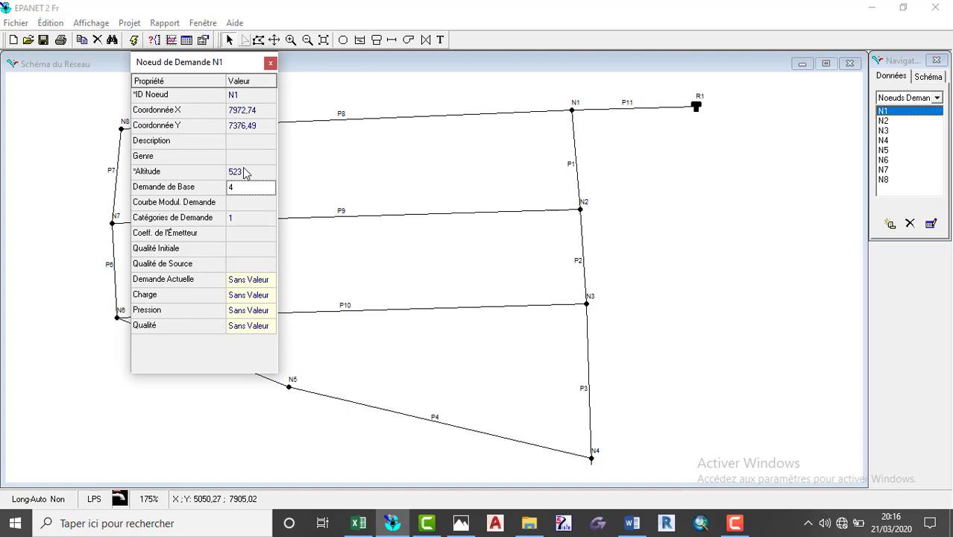
pyautogui.click(271, 64)
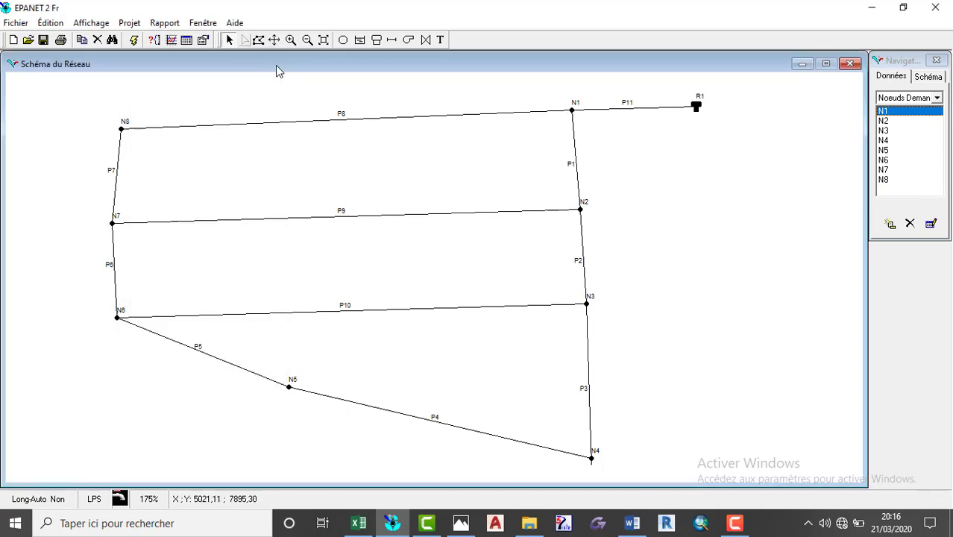
# - Check the altitude and base demand entered for demand node N3
pyautogui.doubleClick(587, 303)
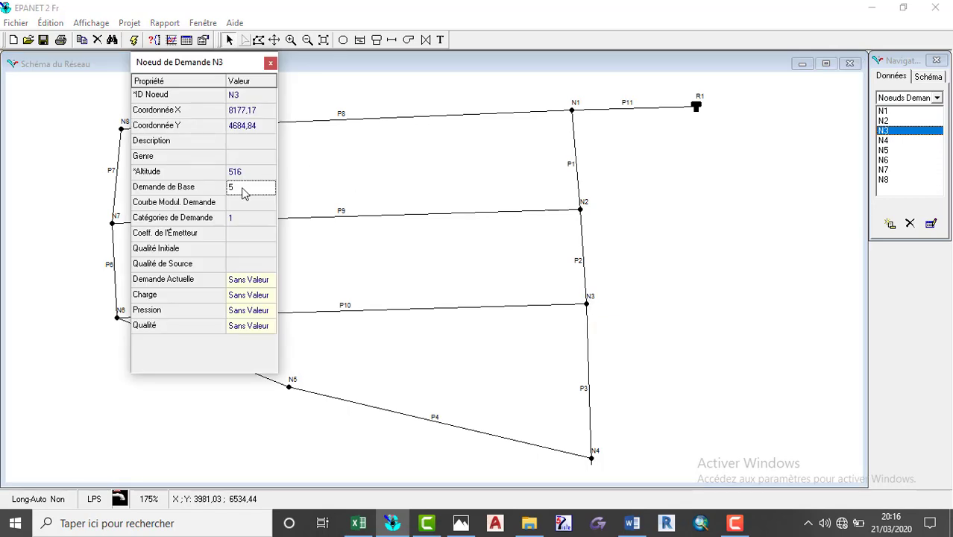
pyautogui.click(270, 63)
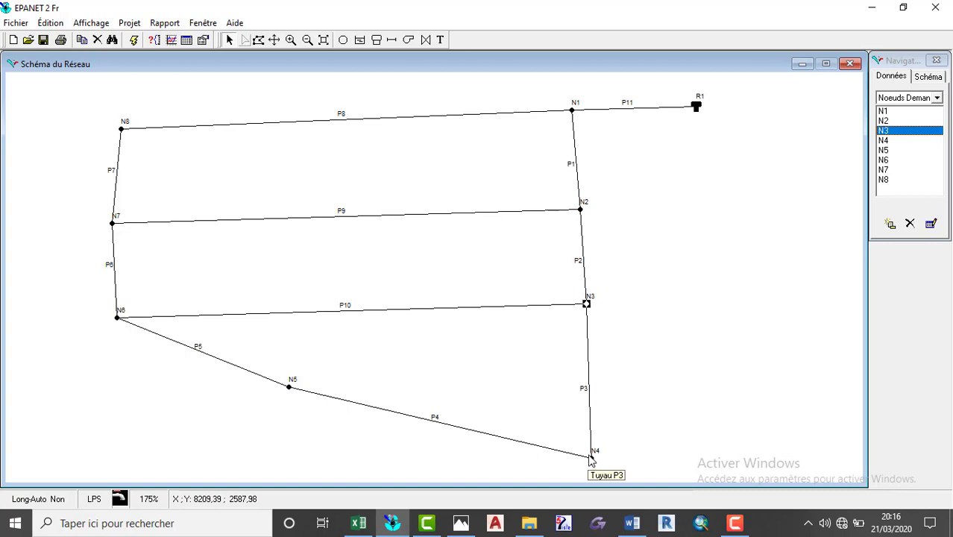
# - Set demand node N4's altitude to 503
pyautogui.click(590, 457)
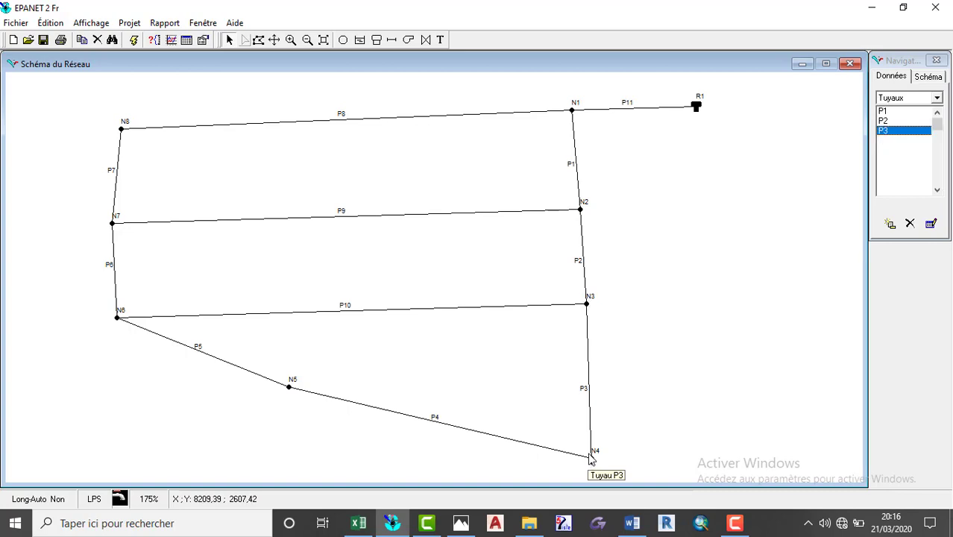
pyautogui.rightClick(590, 456)
pyautogui.click(666, 313)
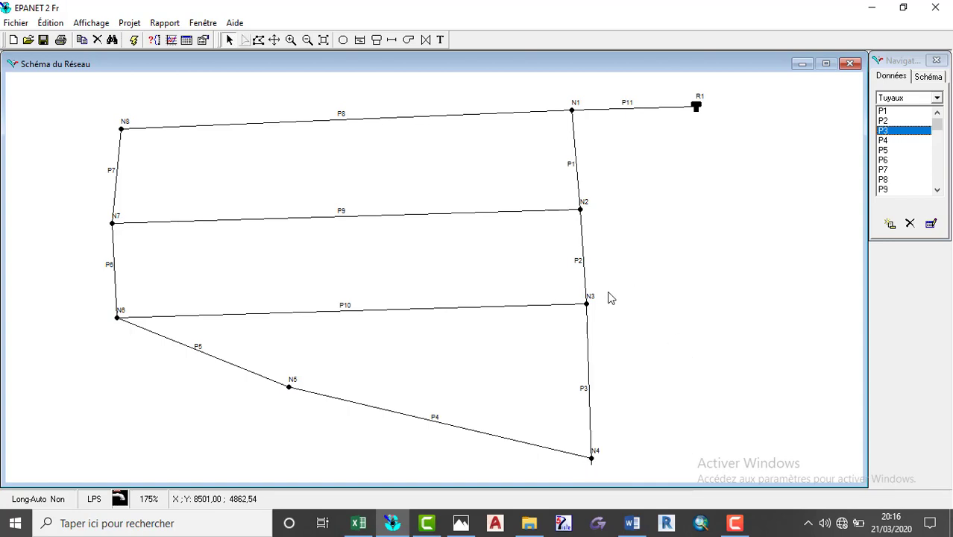
pyautogui.doubleClick(590, 458)
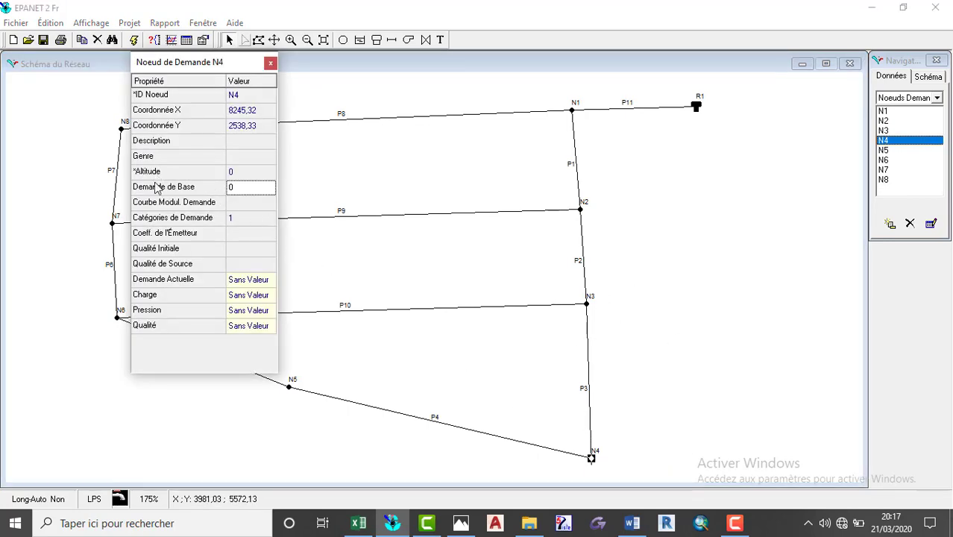
pyautogui.click(249, 171)
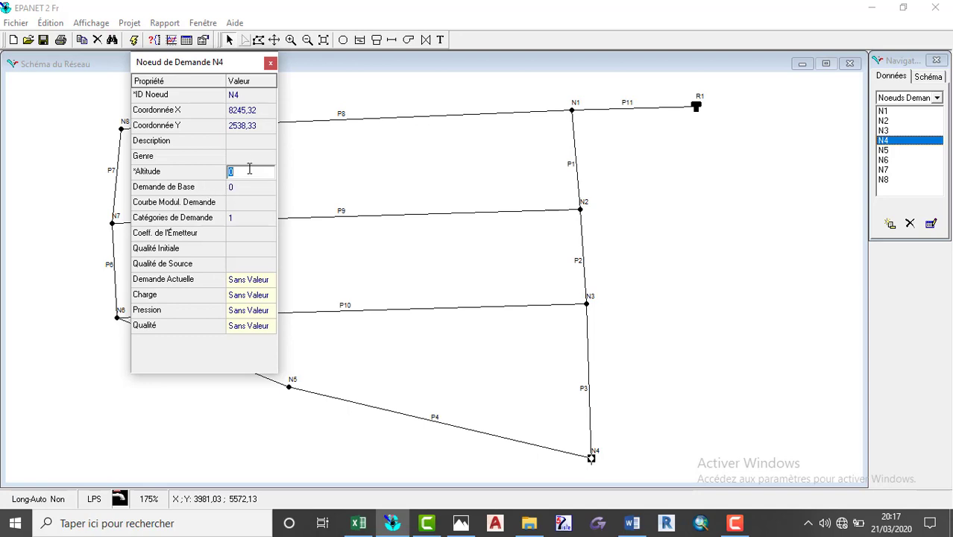
pyautogui.press('BackSpace')
pyautogui.write('5')
pyautogui.press('BackSpace')
pyautogui.write('03')
pyautogui.press('BackSpace')
pyautogui.press('BackSpace')
pyautogui.write('503')
# - Set demand node N4's base demand to 3 and close its properties
pyautogui.click(254, 191)
pyautogui.press('BackSpace')
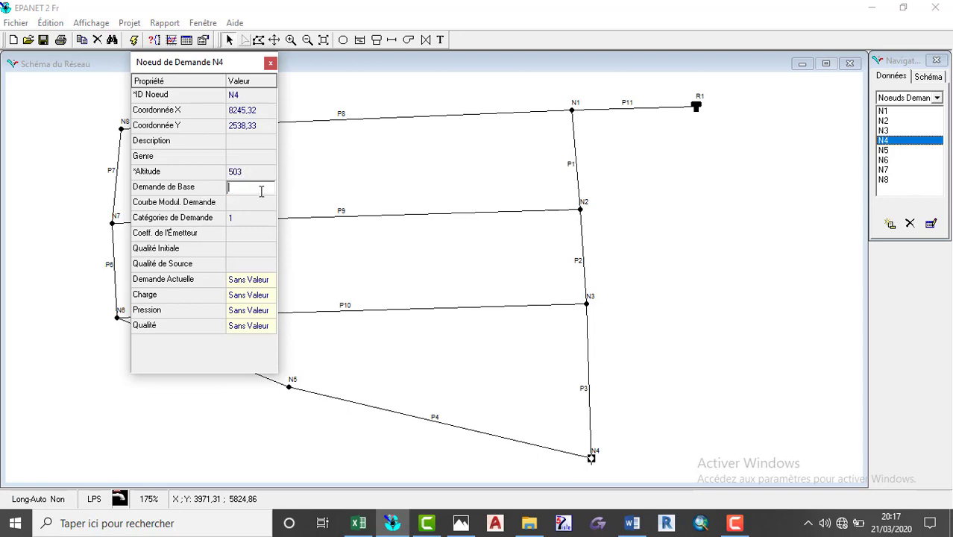
pyautogui.write('3')
pyautogui.click(270, 64)
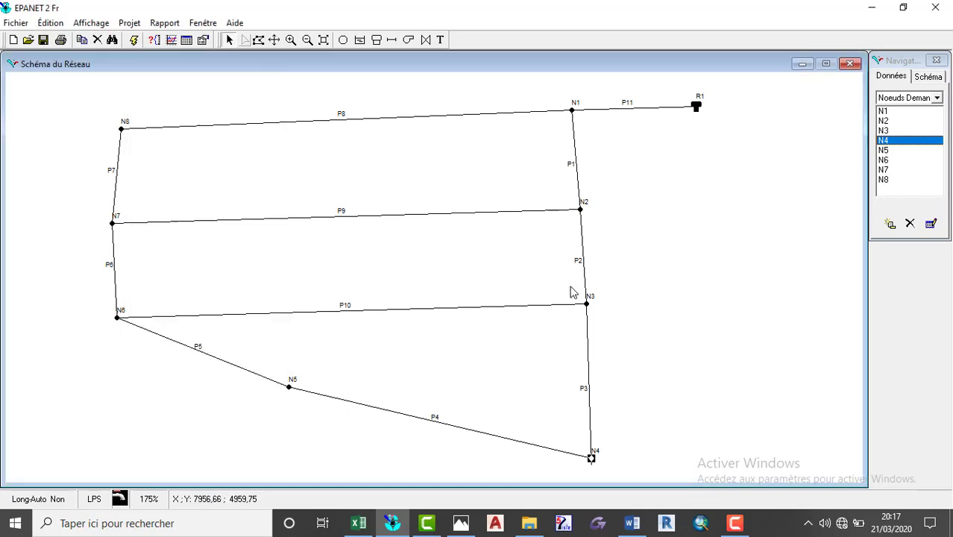
# - Set demand node N5's altitude to 599 and its base demand to 8
pyautogui.doubleClick(291, 391)
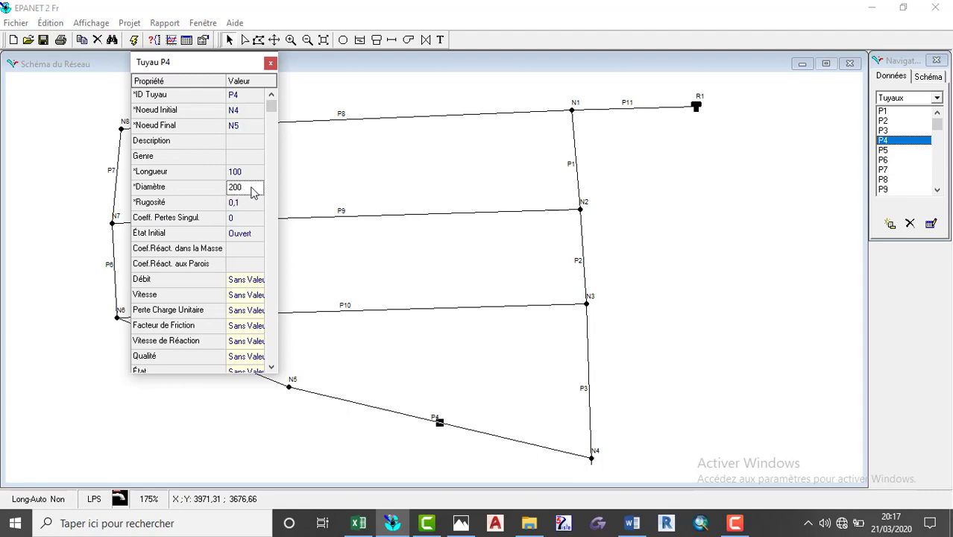
pyautogui.click(271, 63)
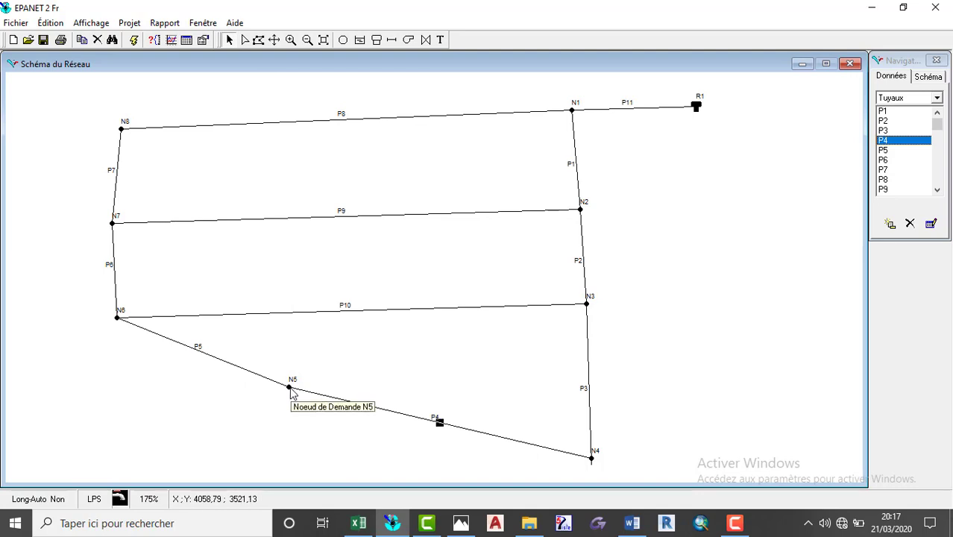
pyautogui.doubleClick(290, 389)
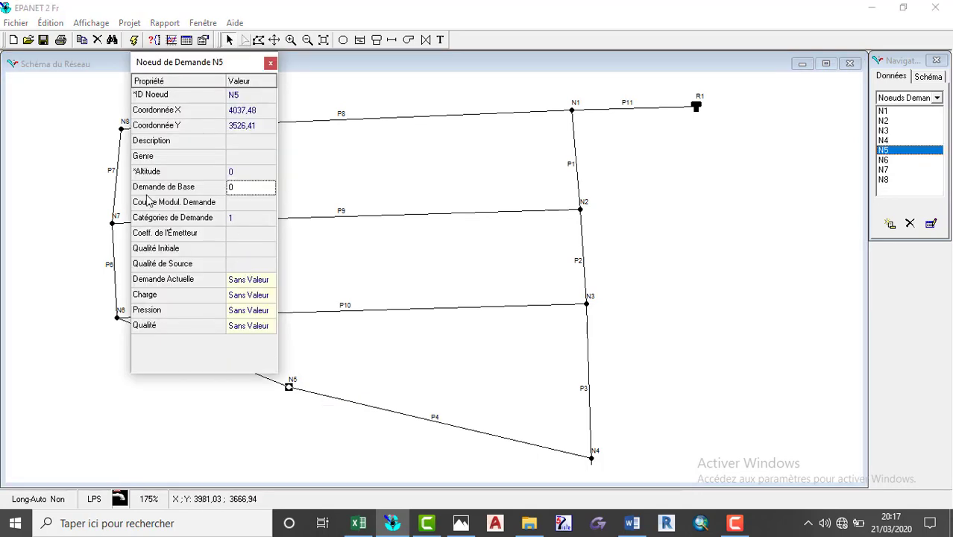
pyautogui.click(251, 170)
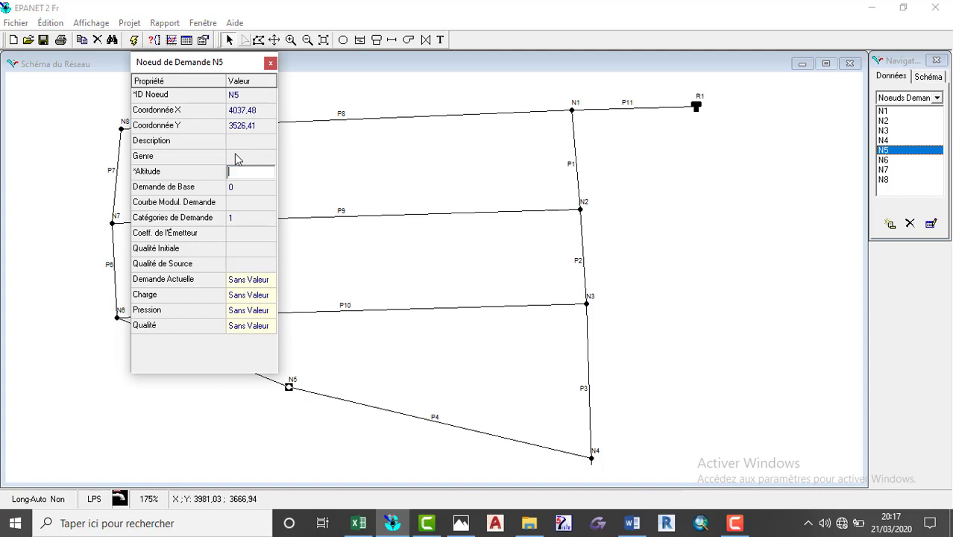
pyautogui.write('599')
pyautogui.click(249, 187)
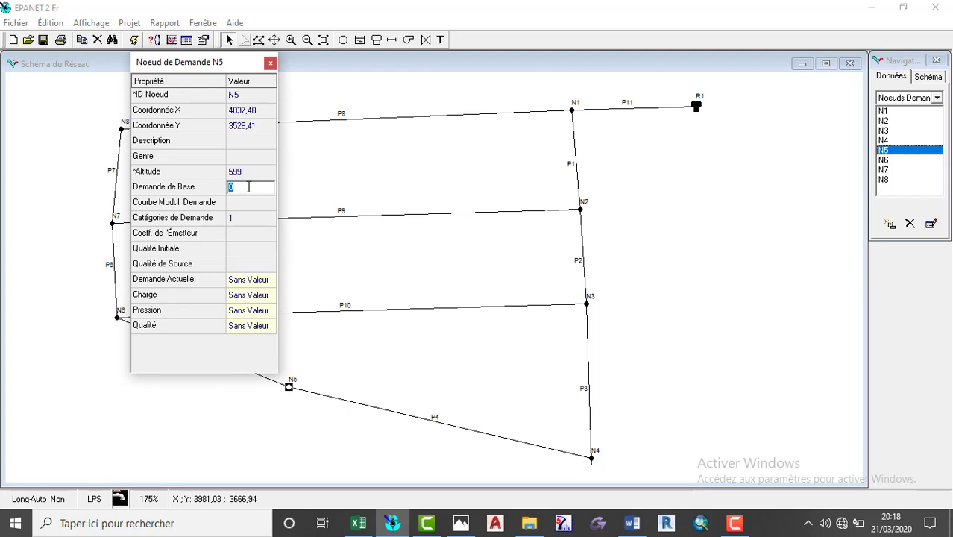
pyautogui.write('8')
pyautogui.click(271, 64)
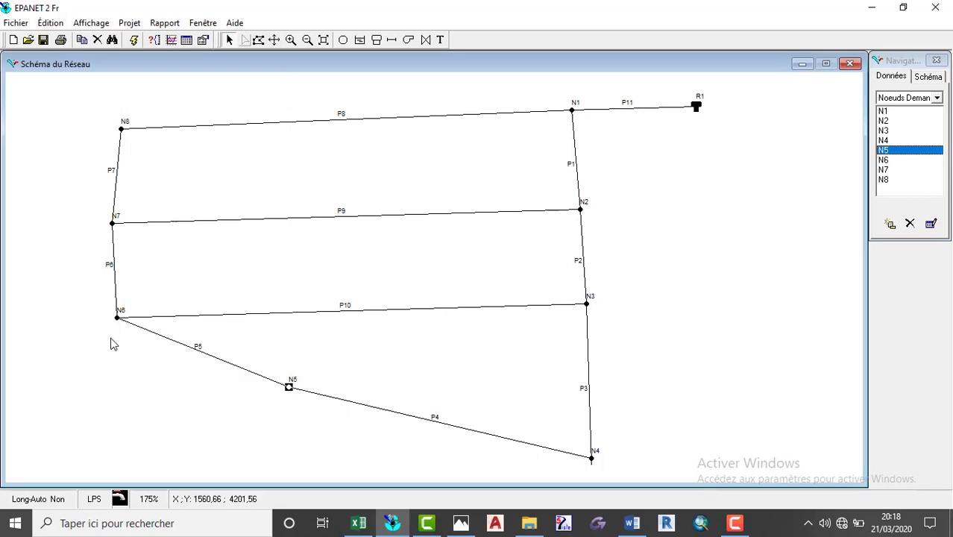
# - Set demand node N6's altitude to 495 and its base demand to 5
pyautogui.doubleClick(117, 317)
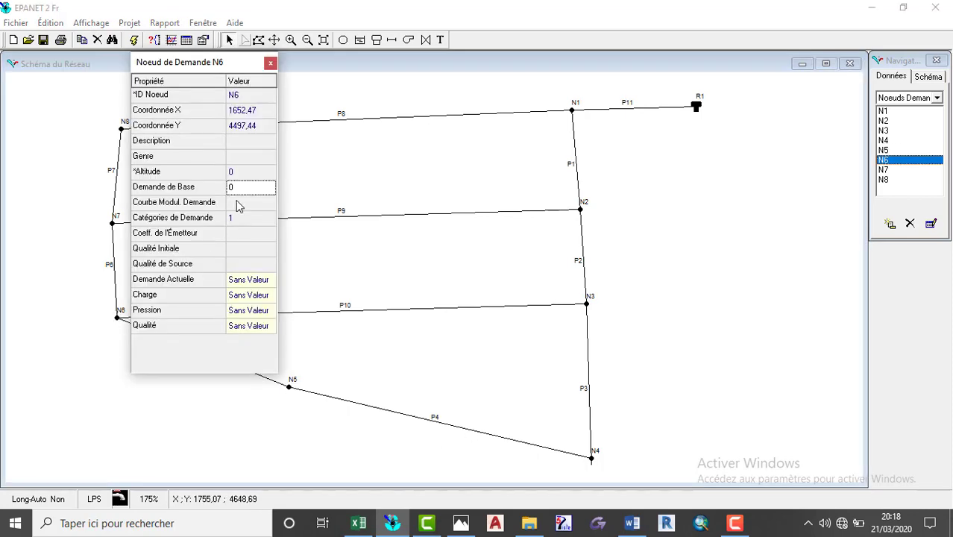
pyautogui.click(246, 175)
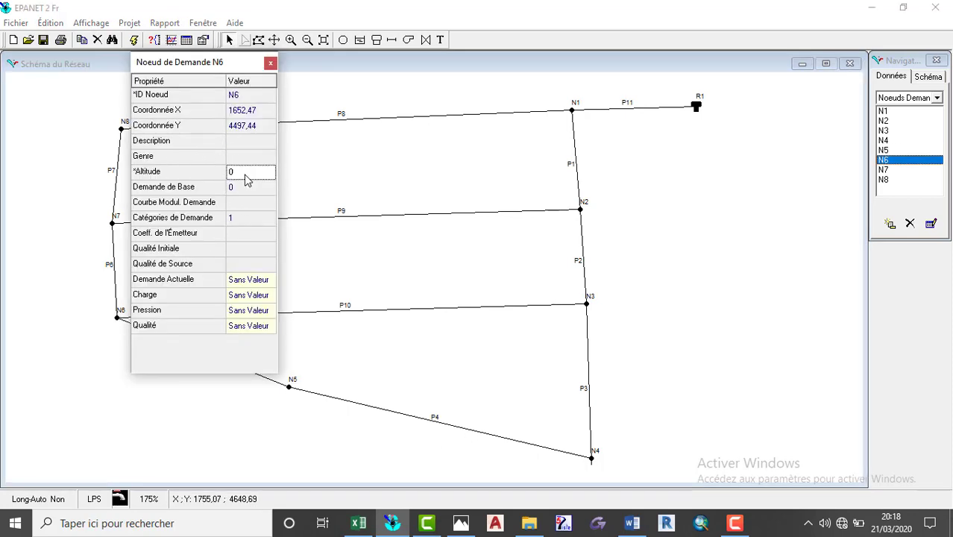
pyautogui.doubleClick(242, 171)
pyautogui.press('BackSpace')
pyautogui.write('495')
pyautogui.click(246, 186)
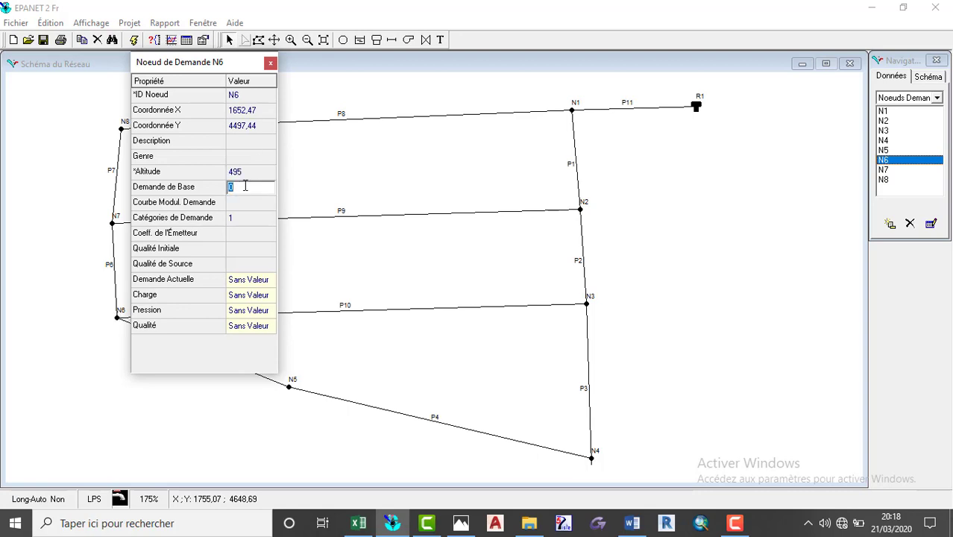
pyautogui.press('BackSpace')
pyautogui.write('8')
pyautogui.press('BackSpace')
pyautogui.write('5')
pyautogui.click(271, 63)
# - Set demand node N7's altitude to 494 and its base demand to 4
pyautogui.doubleClick(112, 225)
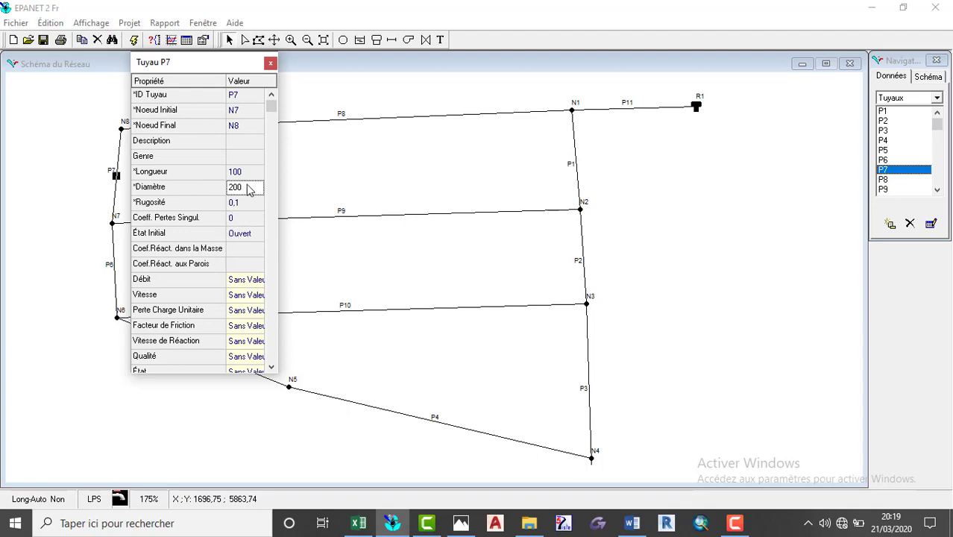
pyautogui.click(250, 190)
pyautogui.click(270, 64)
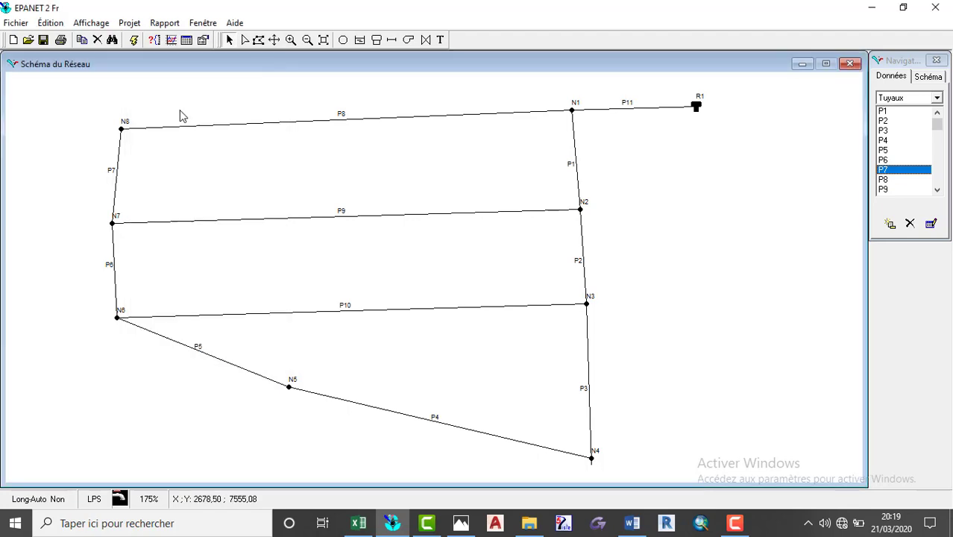
pyautogui.doubleClick(113, 224)
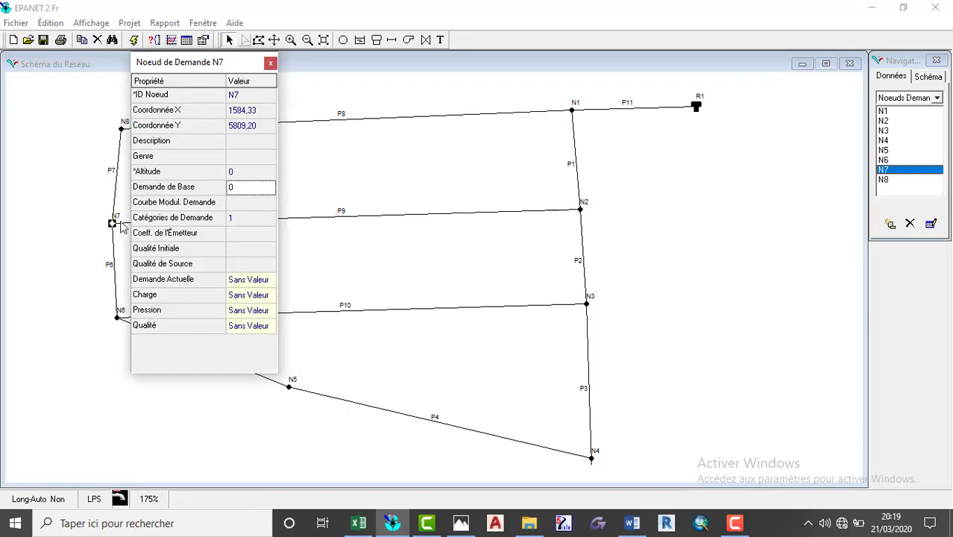
pyautogui.click(250, 171)
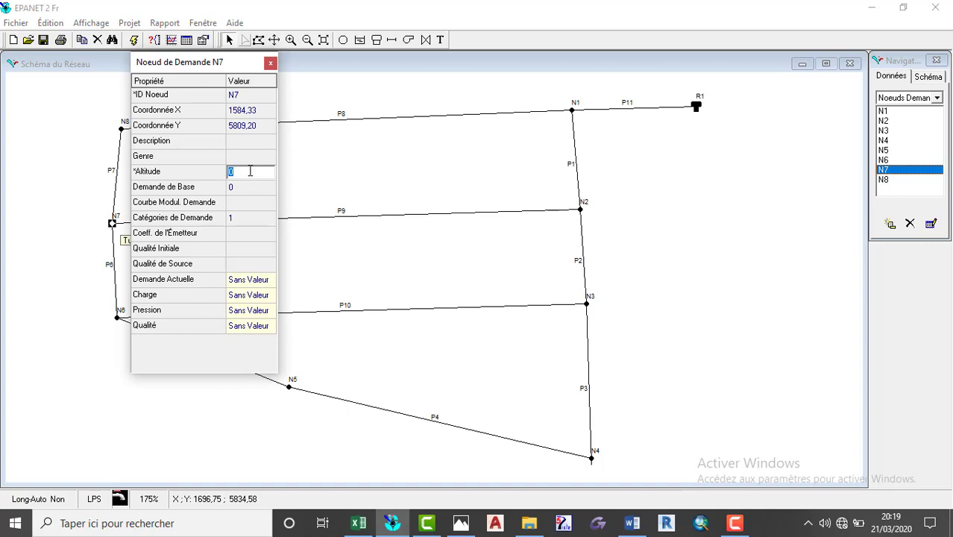
pyautogui.press('BackSpace')
pyautogui.write('494')
pyautogui.click(246, 187)
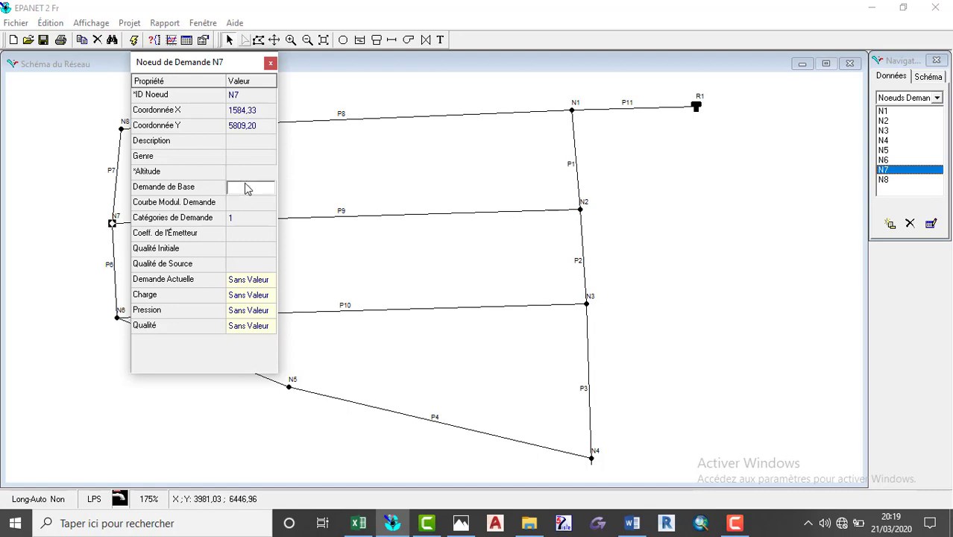
pyautogui.press('BackSpace')
pyautogui.write('4')
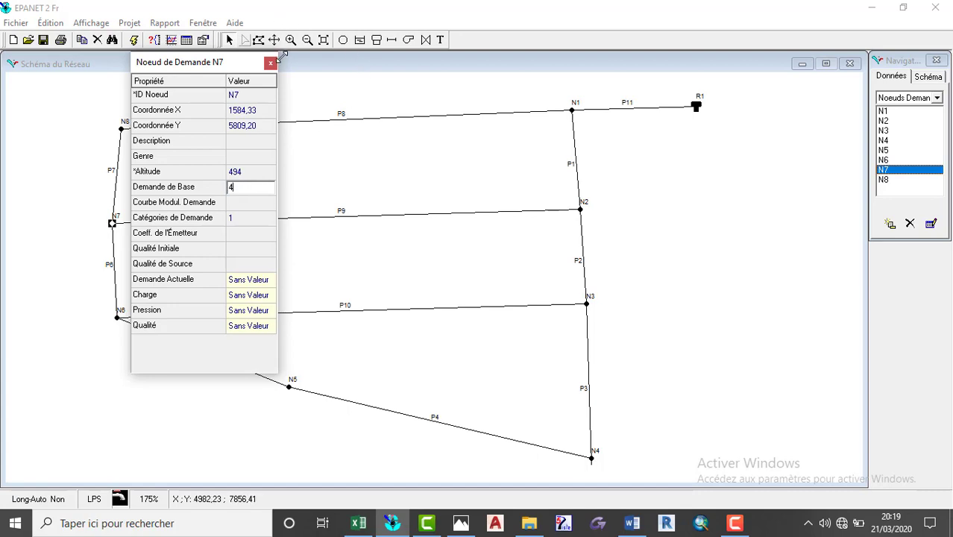
pyautogui.click(265, 65)
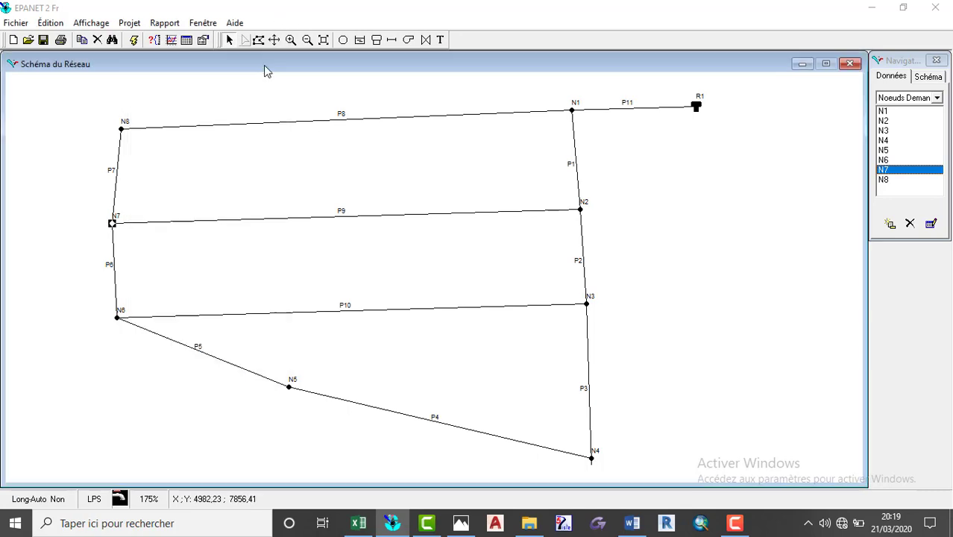
# - Set demand node N8's altitude to 493 and its base demand to 4
pyautogui.doubleClick(122, 129)
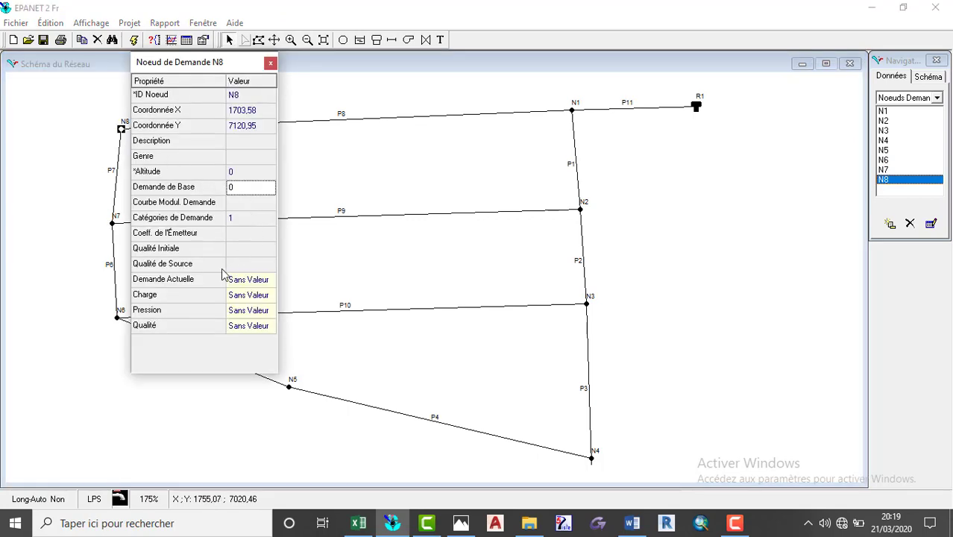
pyautogui.click(242, 192)
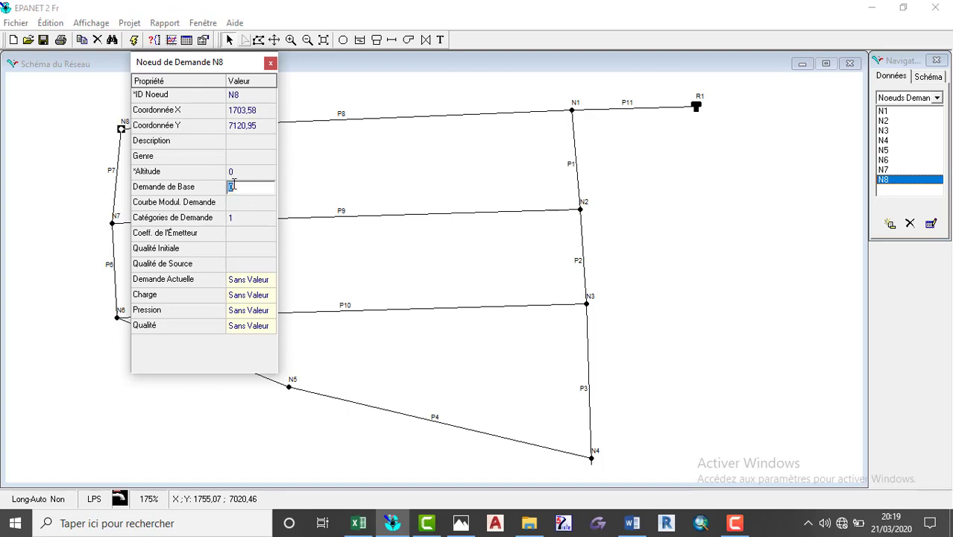
pyautogui.write('493')
pyautogui.click(247, 173)
pyautogui.write('493')
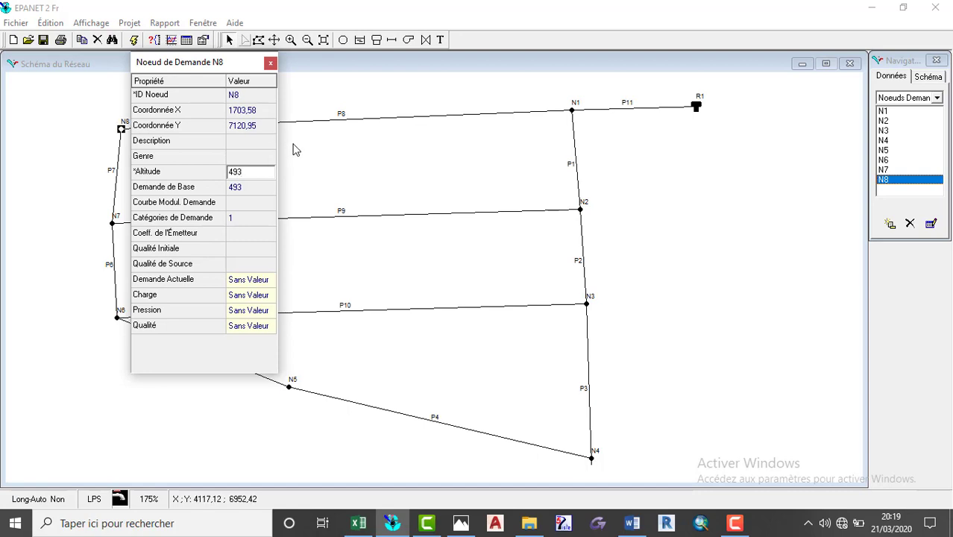
pyautogui.click(259, 187)
pyautogui.press('BackSpace')
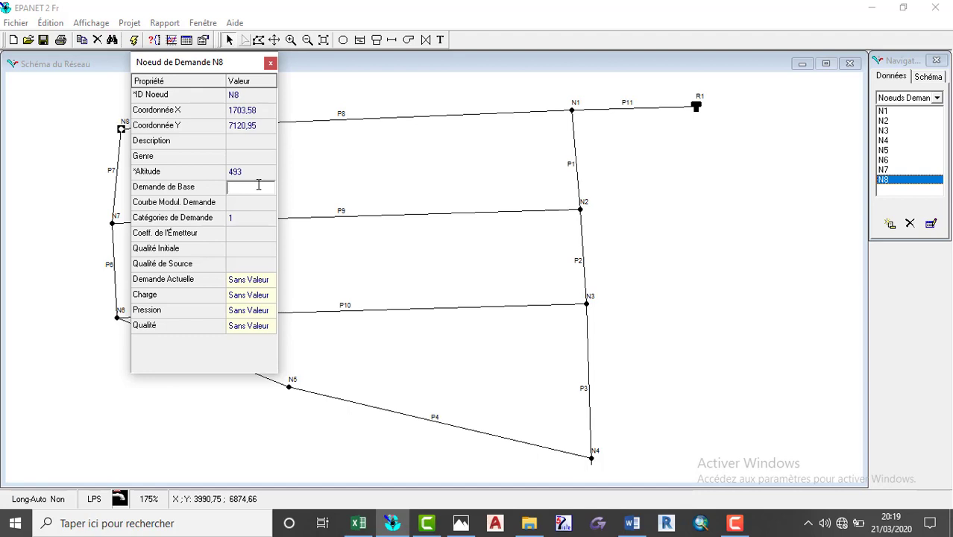
pyautogui.write('4')
pyautogui.click(269, 64)
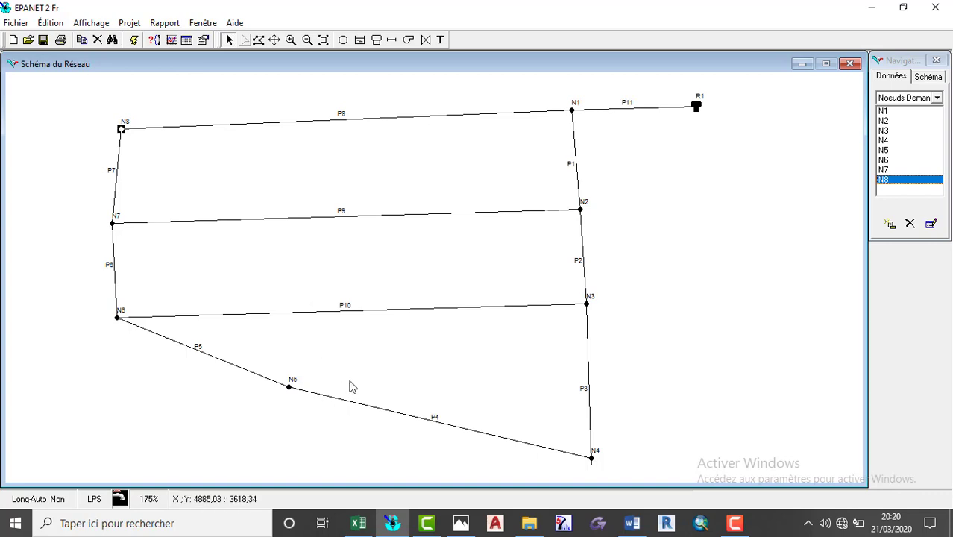
# - Set the bottom elevation (Altitude du Radier) of tank R1 to 535
pyautogui.doubleClick(695, 107)
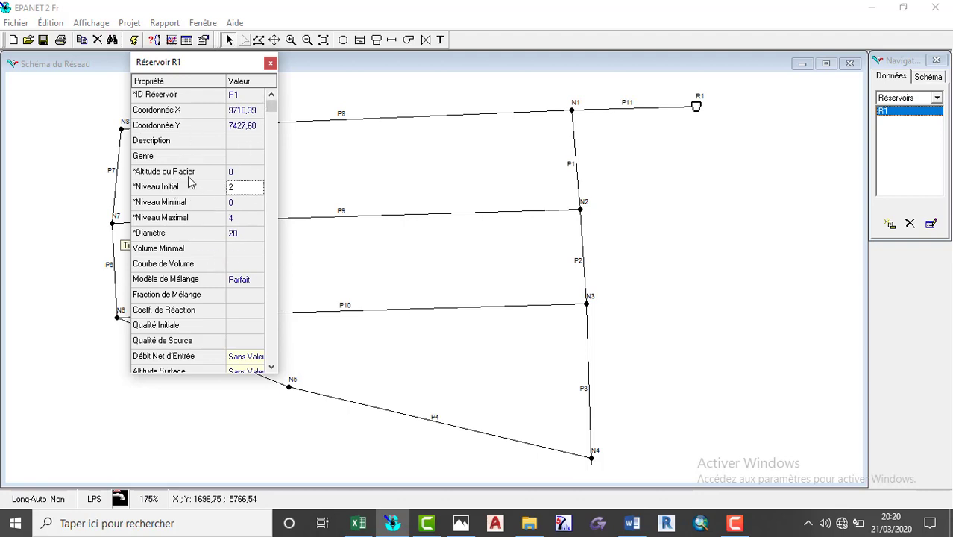
pyautogui.click(237, 171)
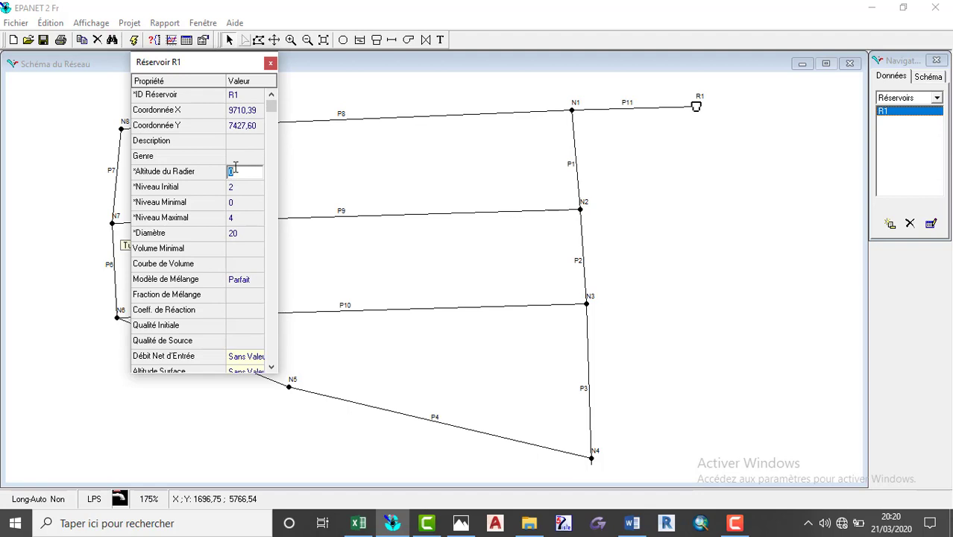
pyautogui.press('BackSpace')
pyautogui.write('535')
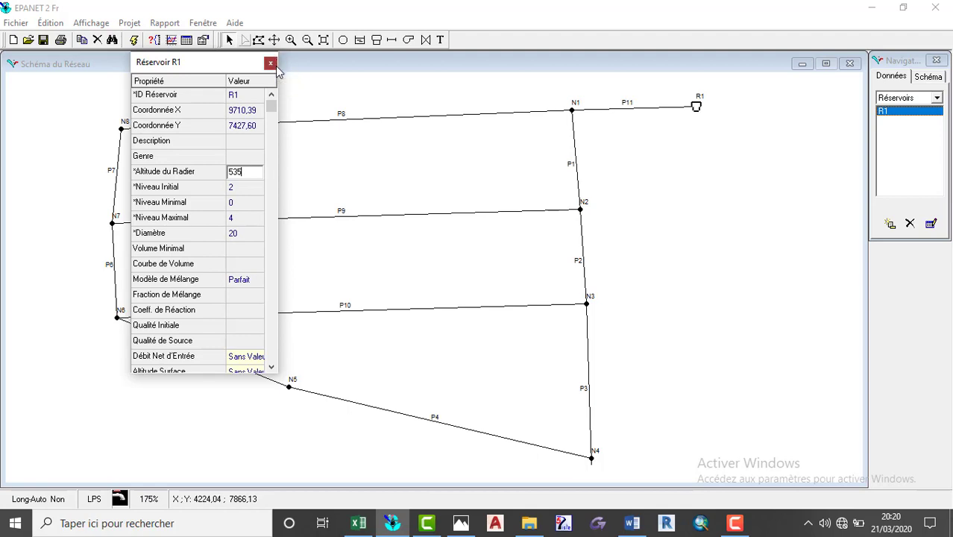
pyautogui.click(270, 64)
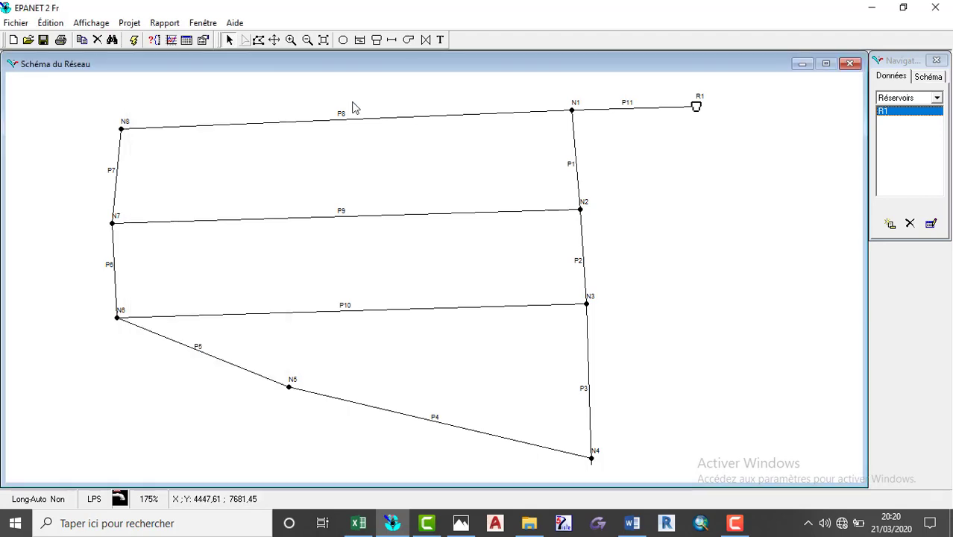
# - Set pipe P11's length (Longueur) to 78 and its diameter (Diamètre) to 176
pyautogui.doubleClick(627, 116)
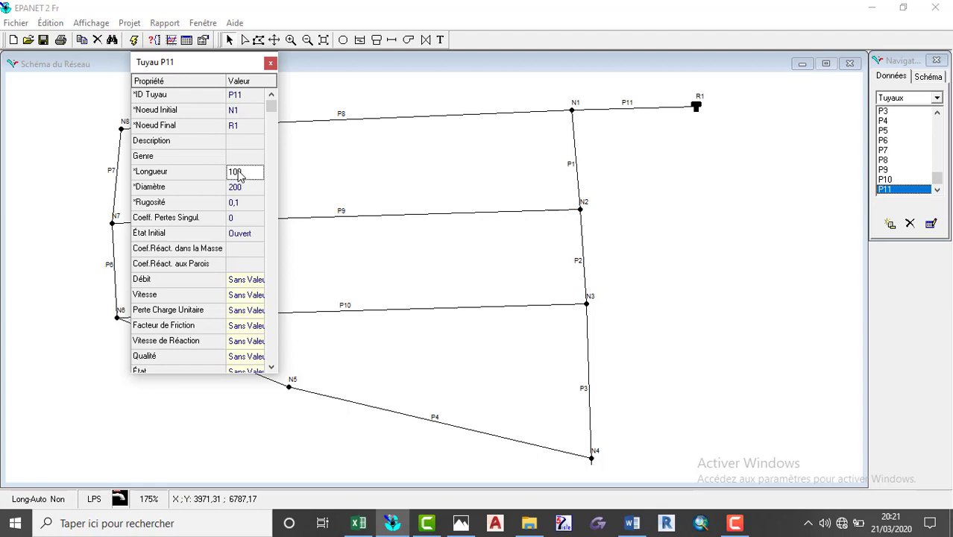
pyautogui.click(246, 173)
pyautogui.press('BackSpace')
pyautogui.write('78')
pyautogui.click(255, 193)
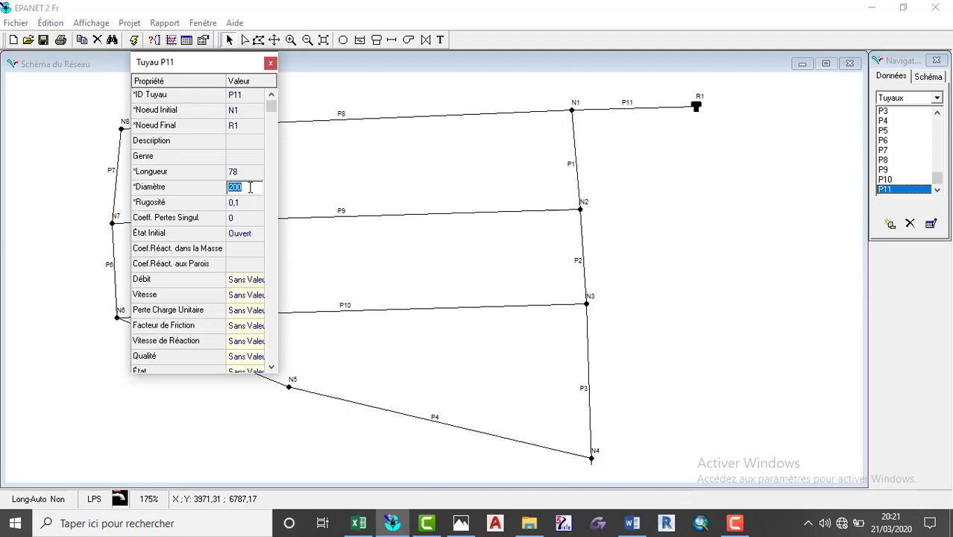
pyautogui.press('BackSpace')
pyautogui.write('176')
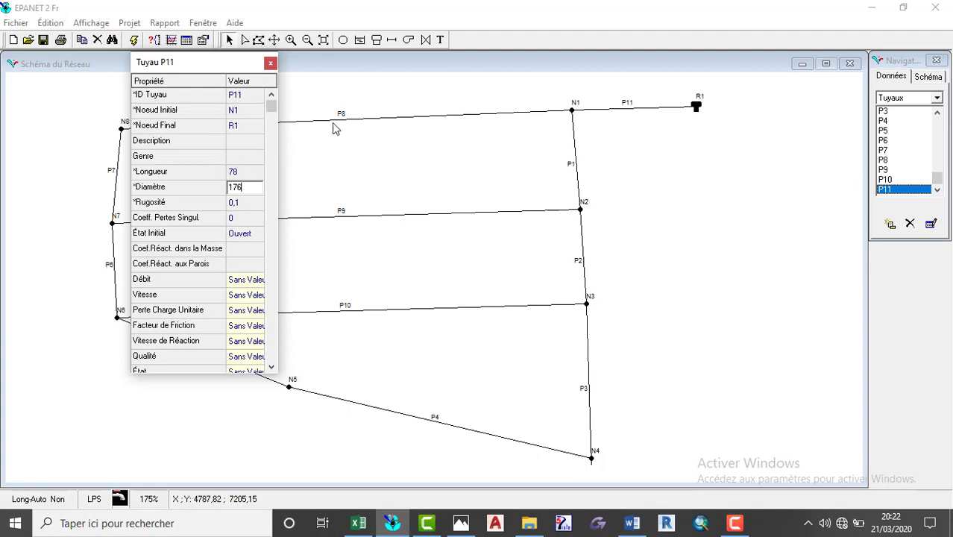
pyautogui.click(270, 64)
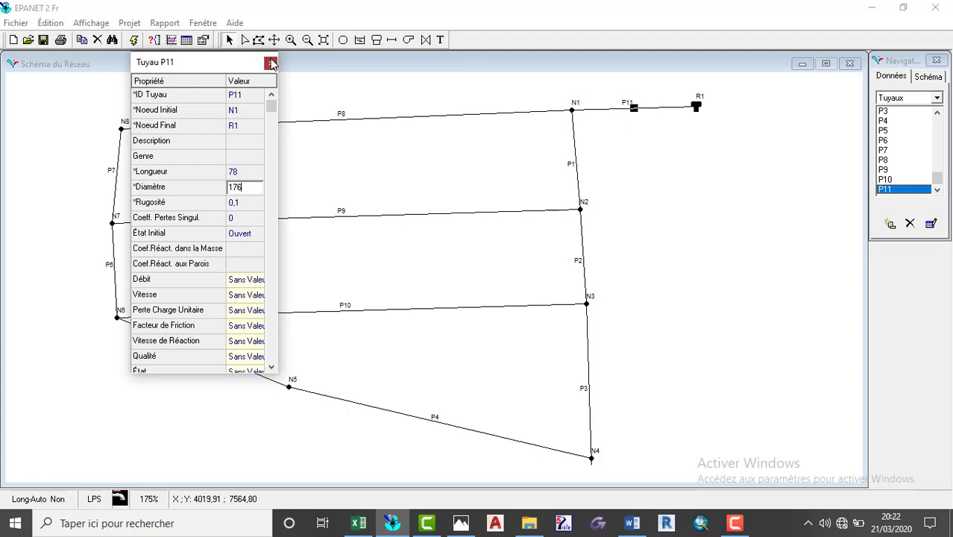
# - Set pipe P2's length to 78 and its diameter to 141
pyautogui.doubleClick(582, 256)
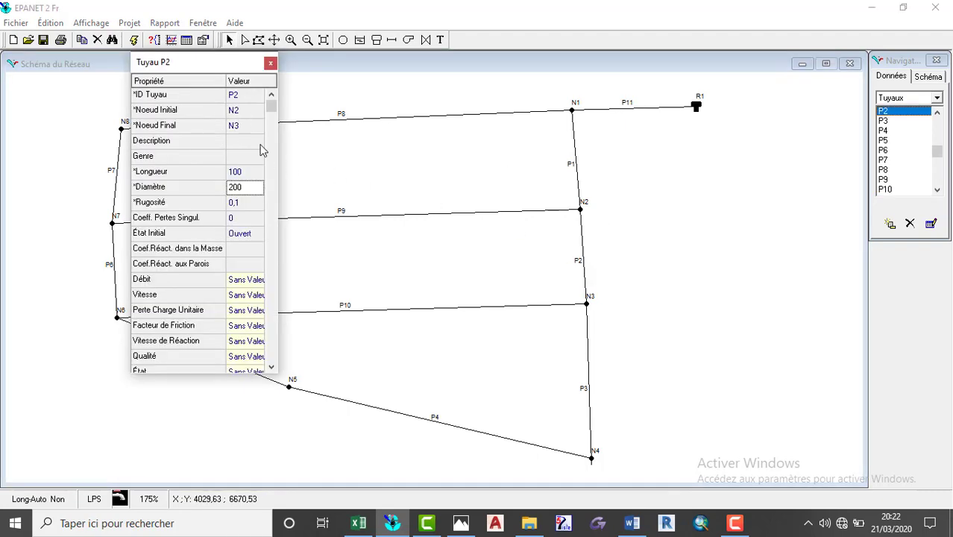
pyautogui.click(795, 475)
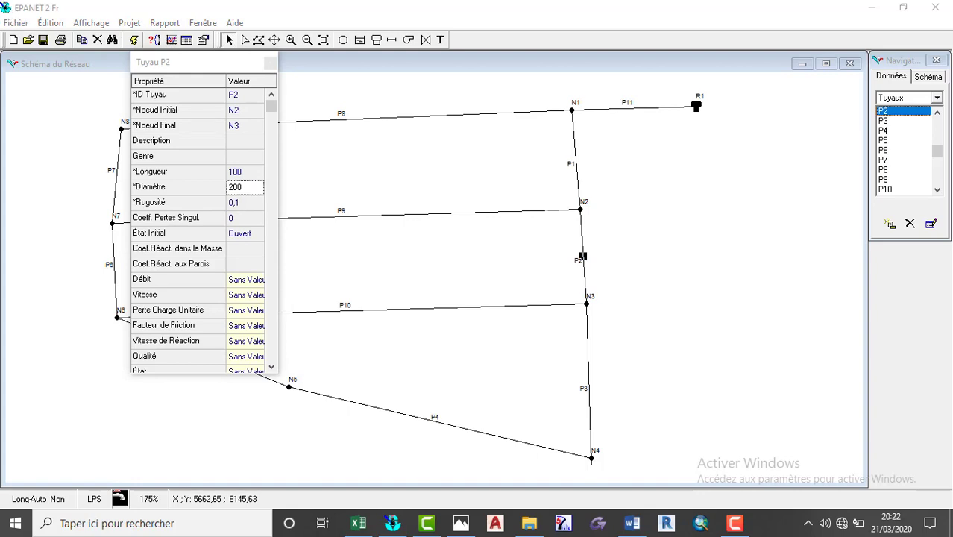
pyautogui.click(246, 172)
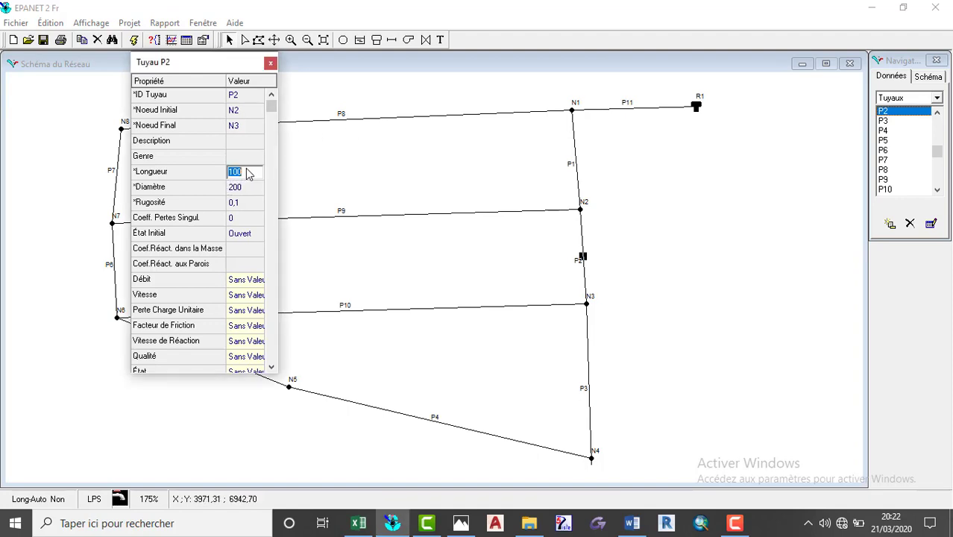
pyautogui.click(250, 171)
pyautogui.press('BackSpace')
pyautogui.press('BackSpace')
pyautogui.press('BackSpace')
pyautogui.click(241, 188)
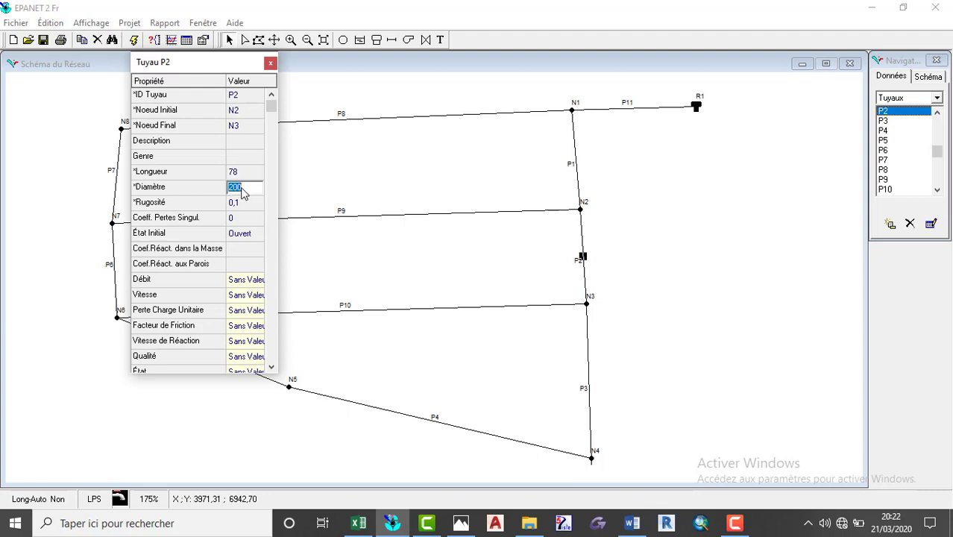
pyautogui.press('BackSpace')
pyautogui.write('141')
pyautogui.click(271, 62)
# - Set pipe P3's length to 125 and replace its default diameter
pyautogui.doubleClick(588, 389)
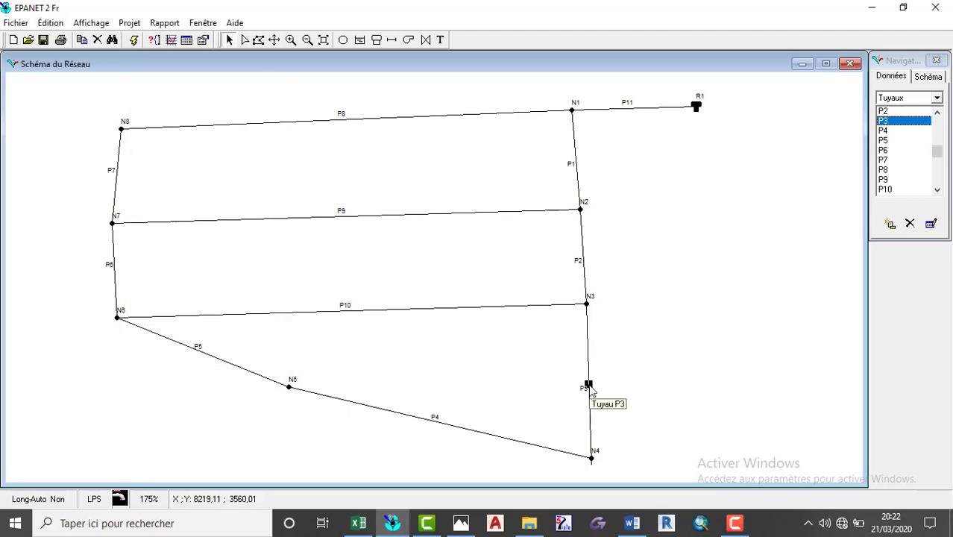
pyautogui.click(252, 159)
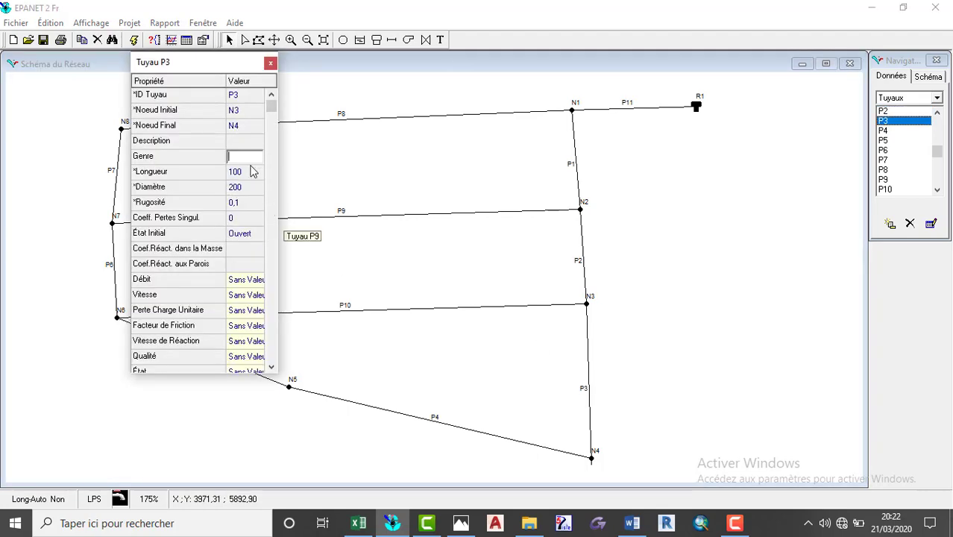
pyautogui.click(249, 171)
pyautogui.press('BackSpace')
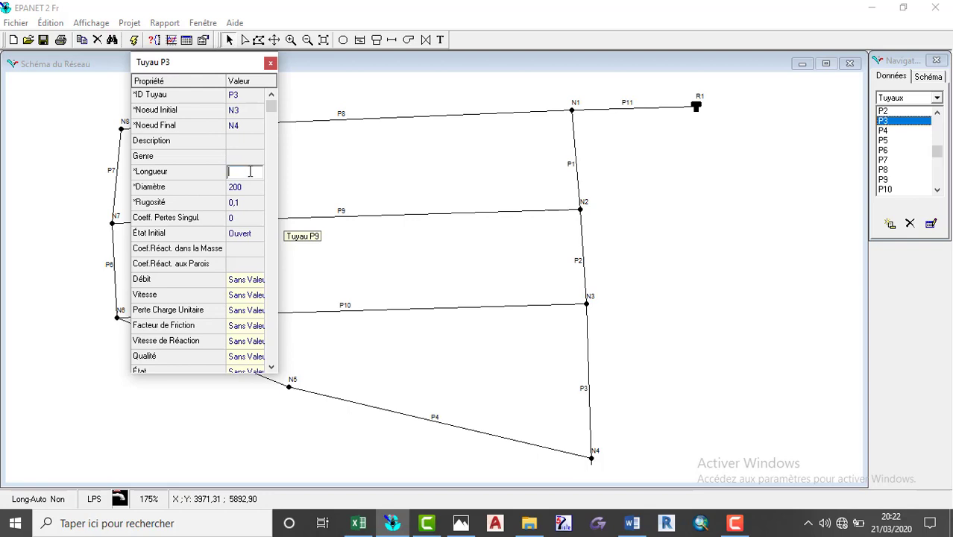
pyautogui.write('125')
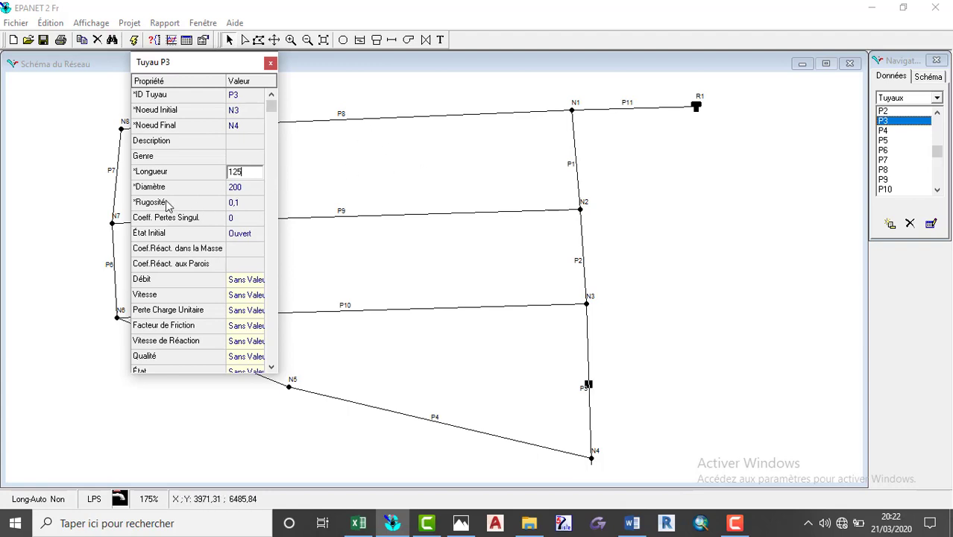
pyautogui.click(244, 190)
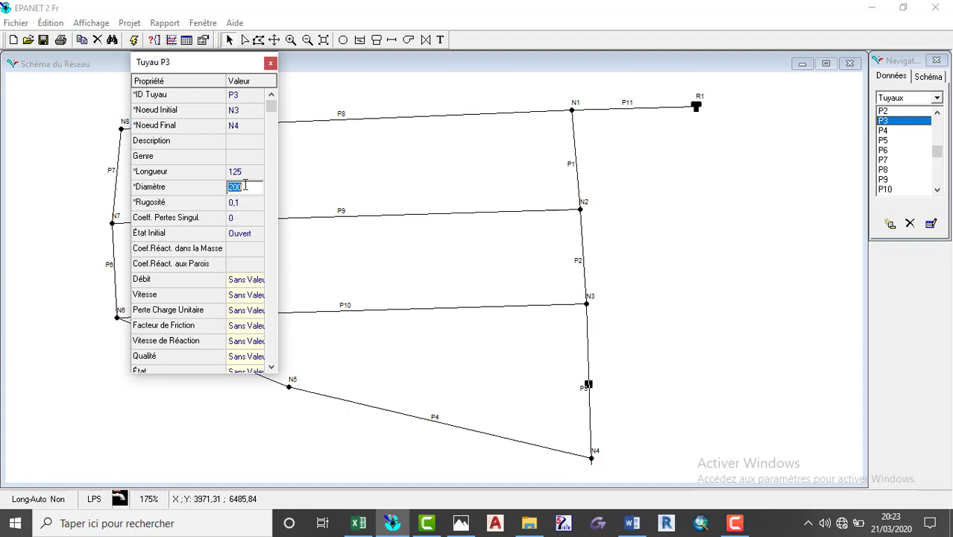
pyautogui.press('BackSpace')
pyautogui.click(271, 63)
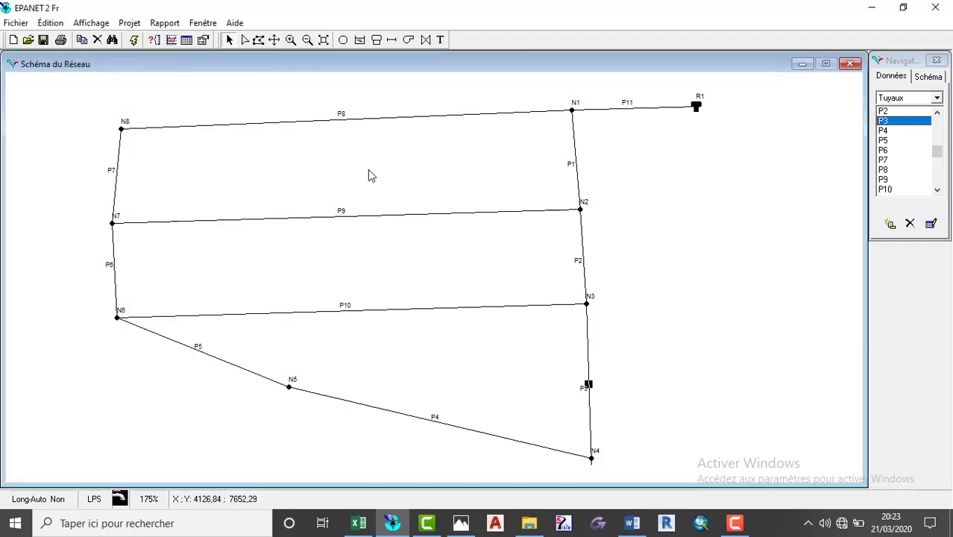
# - Set pipe P4's length to 238 and its diameter to 300
pyautogui.doubleClick(441, 422)
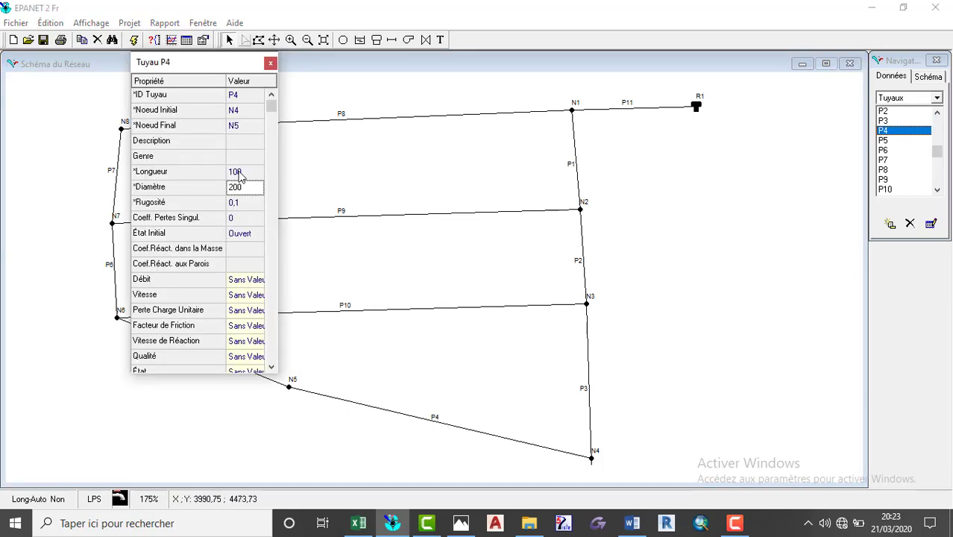
pyautogui.click(252, 172)
pyautogui.press('BackSpace')
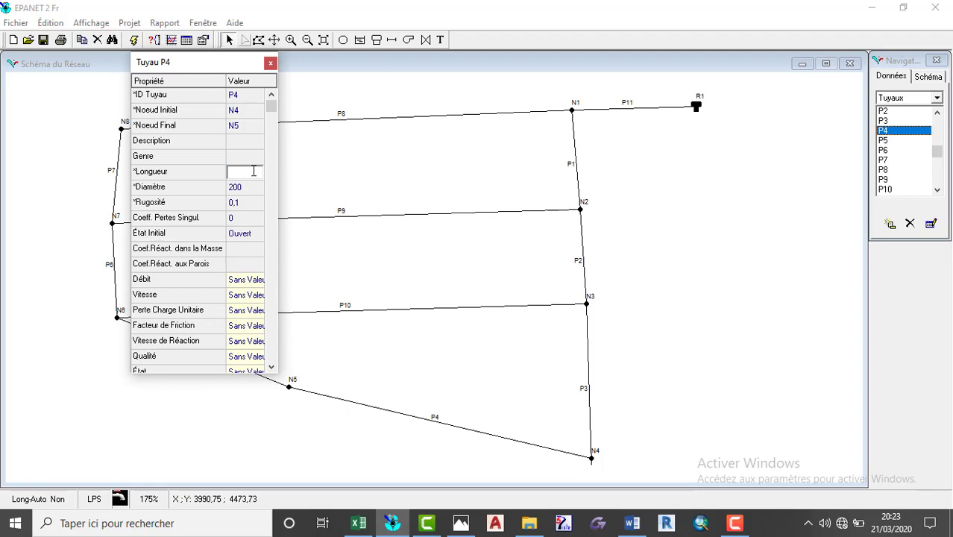
pyautogui.write('238')
pyautogui.click(251, 187)
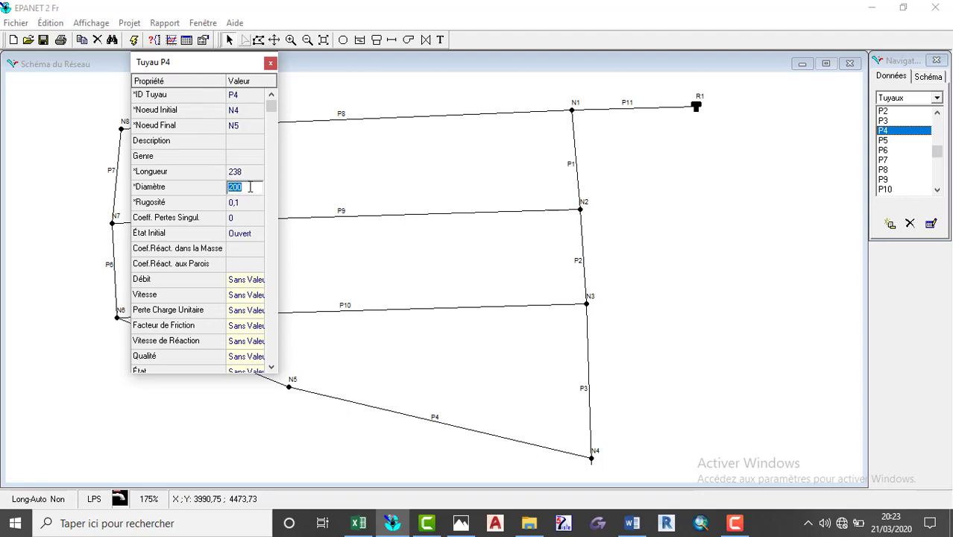
pyautogui.press('BackSpace')
pyautogui.write('300')
pyautogui.click(270, 63)
# - Set pipe P5's length to 198, its diameter to 79 and its roughness (Rugosité) to 0
pyautogui.doubleClick(240, 366)
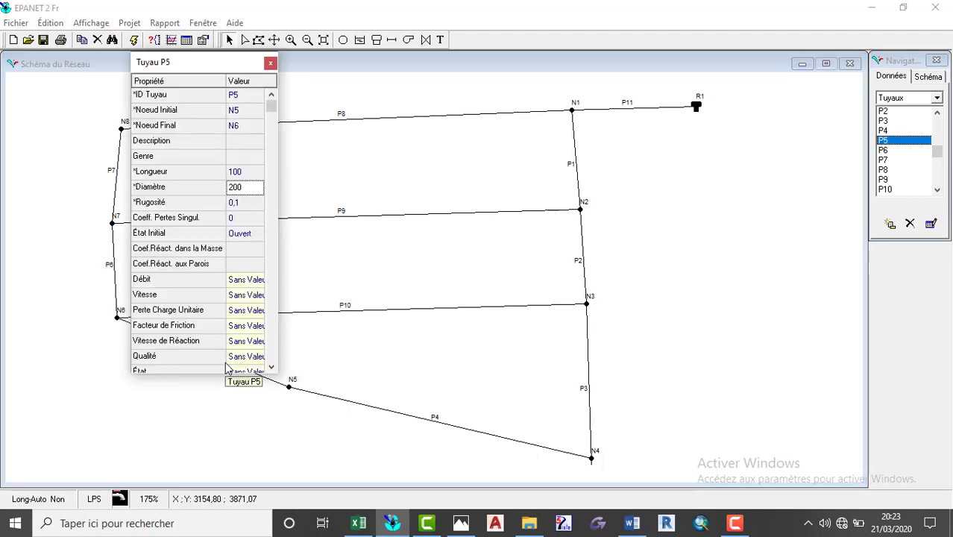
pyautogui.click(246, 188)
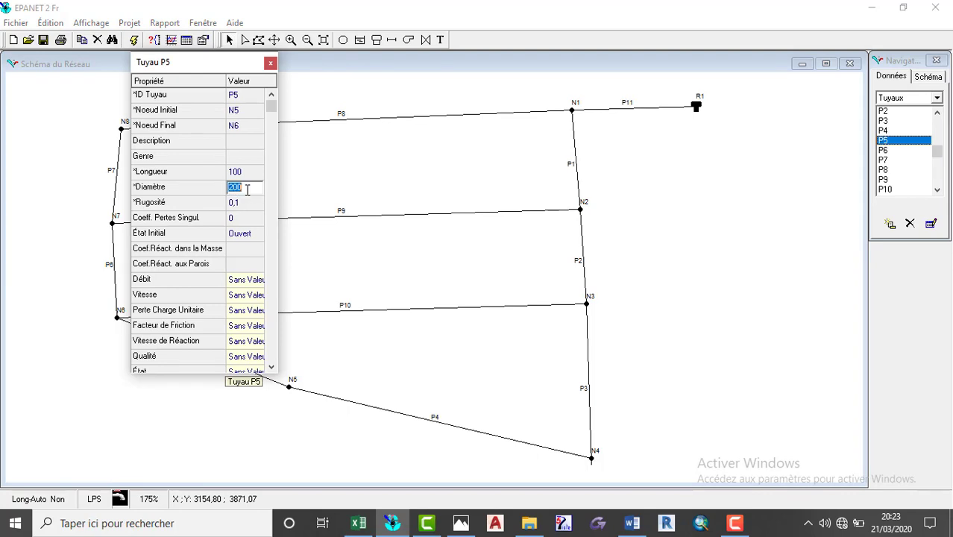
pyautogui.click(248, 173)
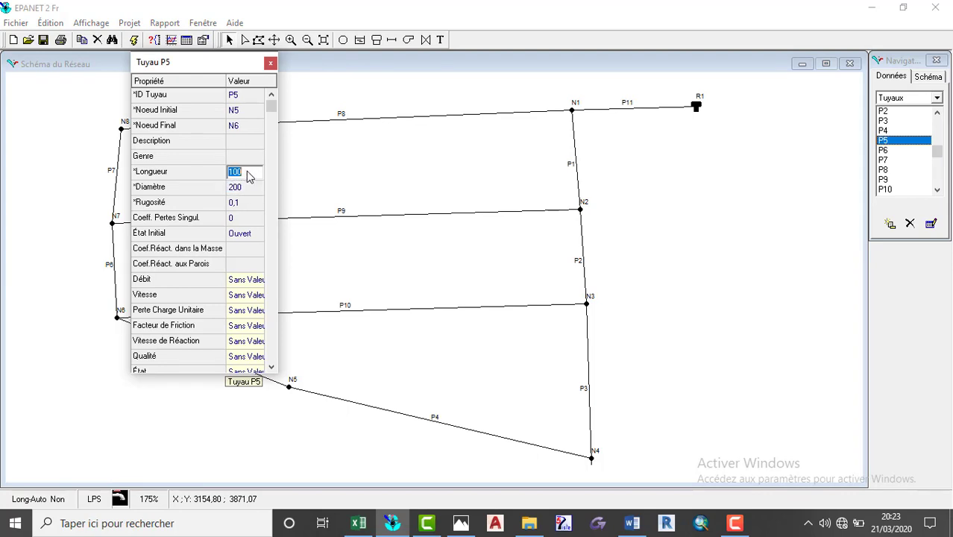
pyautogui.press('BackSpace')
pyautogui.write('198')
pyautogui.click(253, 186)
pyautogui.click(241, 203)
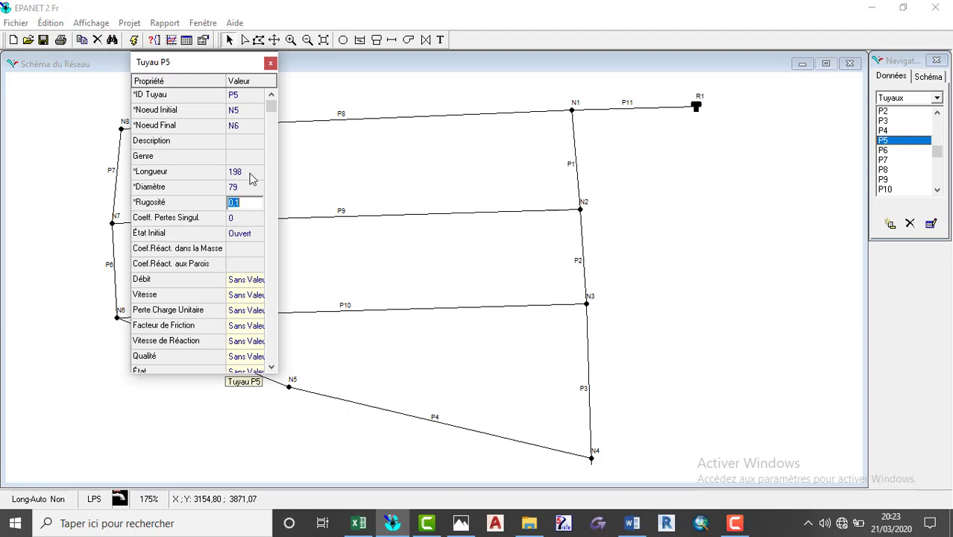
pyautogui.press('BackSpace')
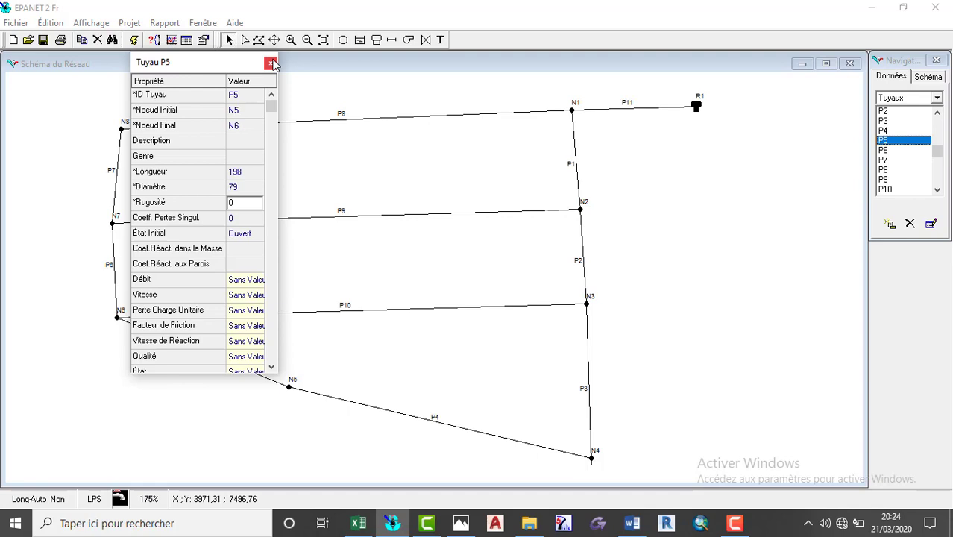
pyautogui.click(271, 64)
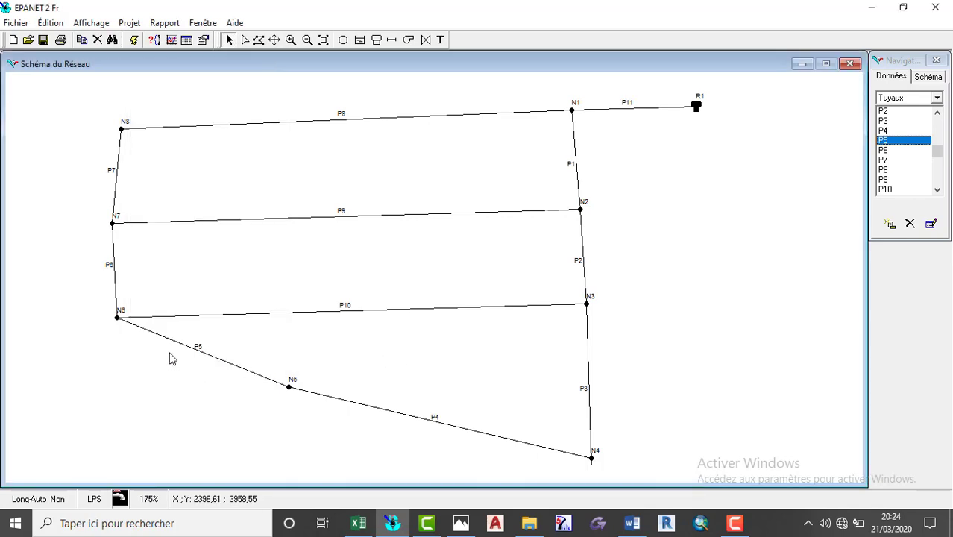
# - Set pipe P6's length to 78 and its diameter to 110, and check pipe P5's properties
pyautogui.click(112, 269)
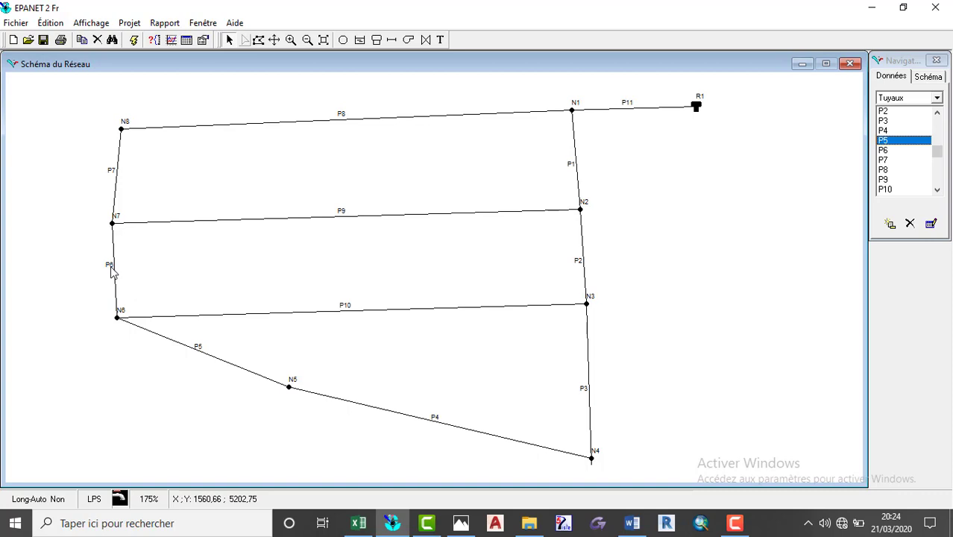
pyautogui.doubleClick(111, 271)
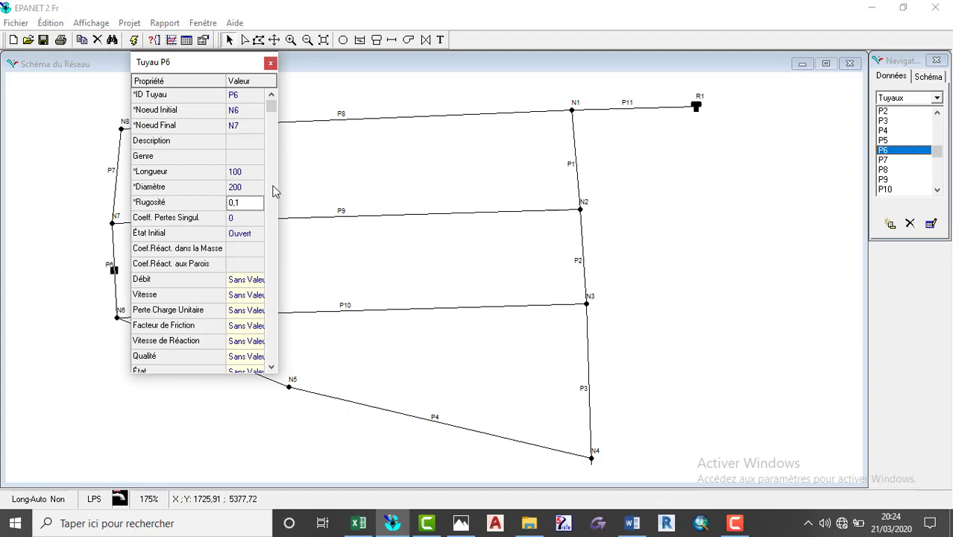
pyautogui.click(246, 173)
pyautogui.write('78')
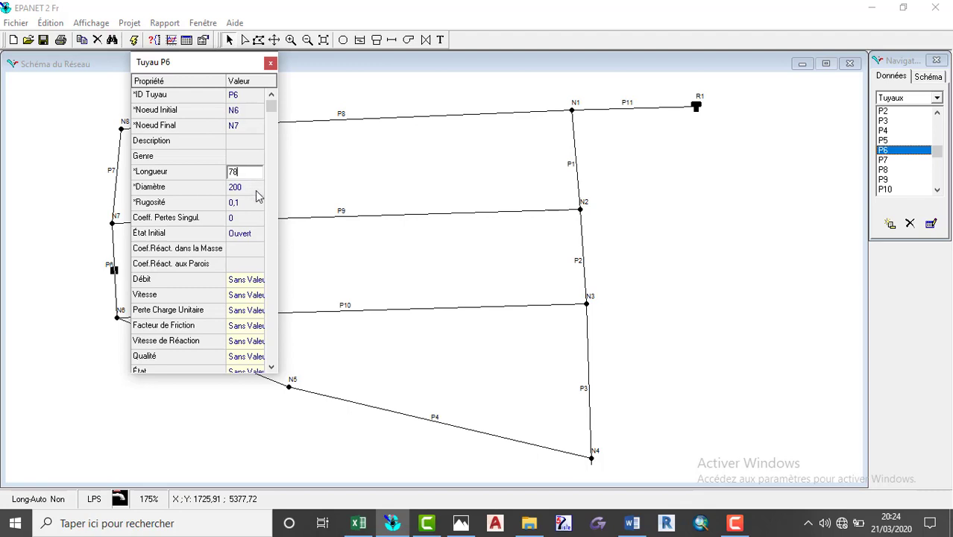
pyautogui.click(248, 190)
pyautogui.write('110')
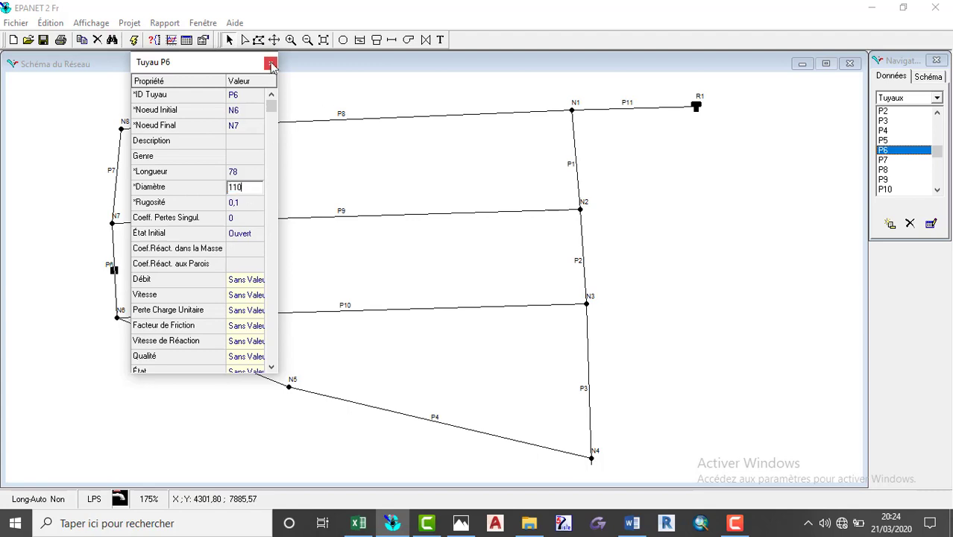
pyautogui.click(270, 64)
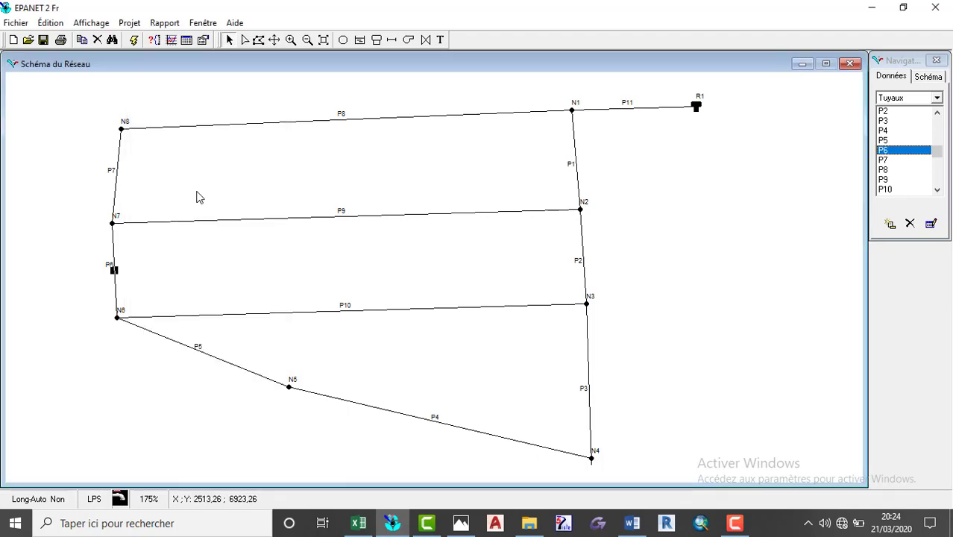
pyautogui.doubleClick(195, 349)
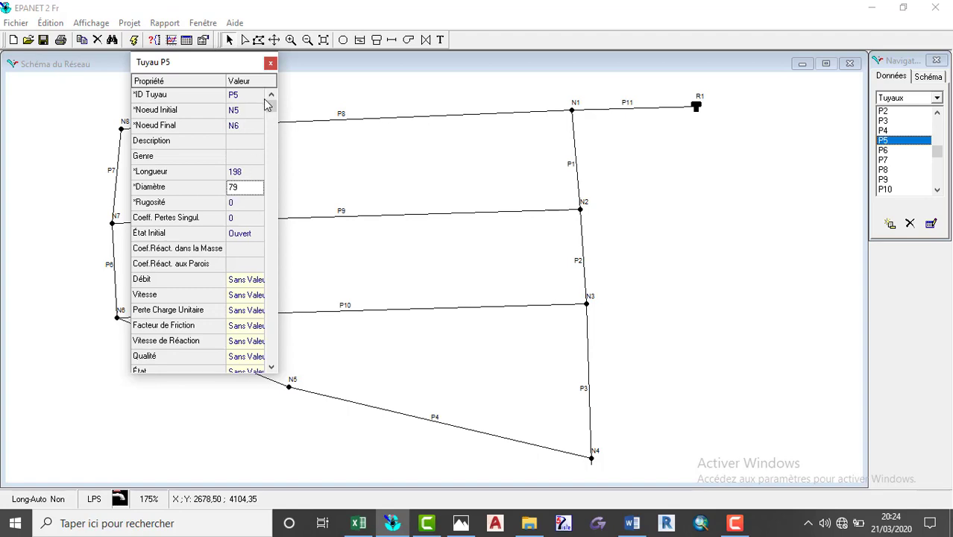
pyautogui.click(270, 64)
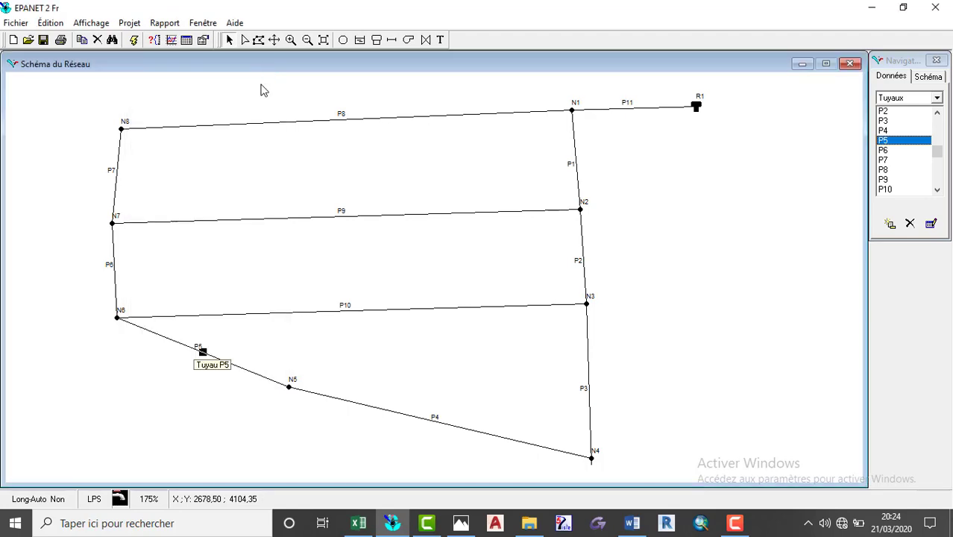
# - Set pipe P7's length to 79 and its diameter to 96
pyautogui.doubleClick(115, 179)
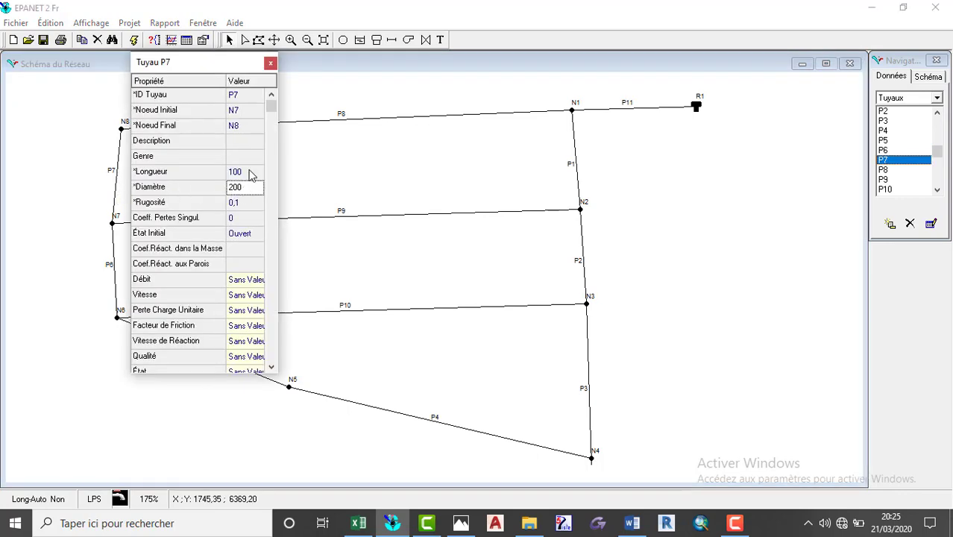
pyautogui.click(249, 172)
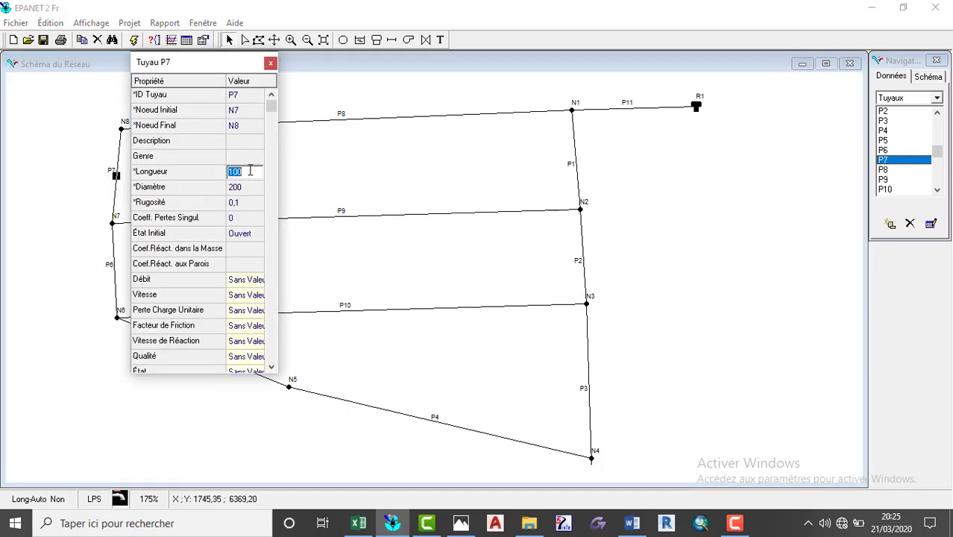
pyautogui.press('BackSpace')
pyautogui.click(246, 188)
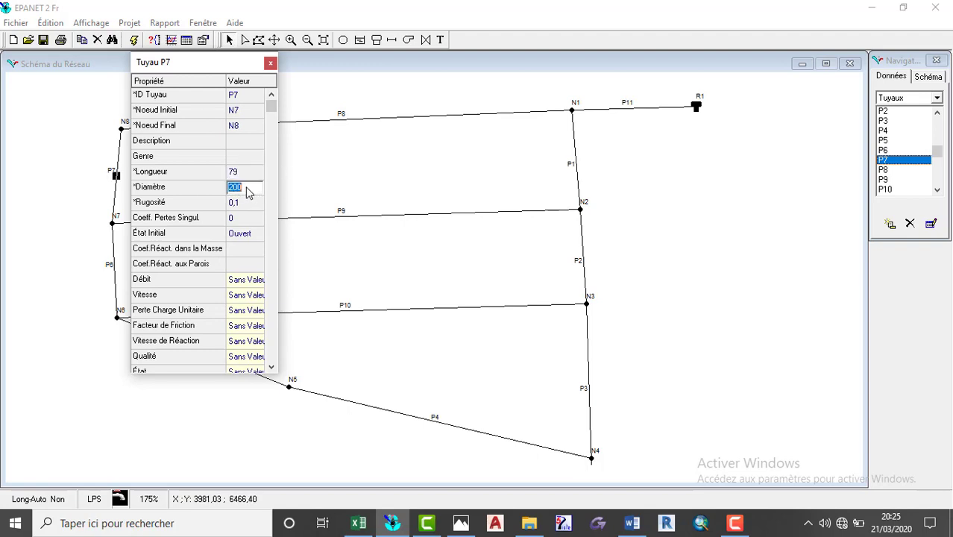
pyautogui.press('BackSpace')
pyautogui.write('96')
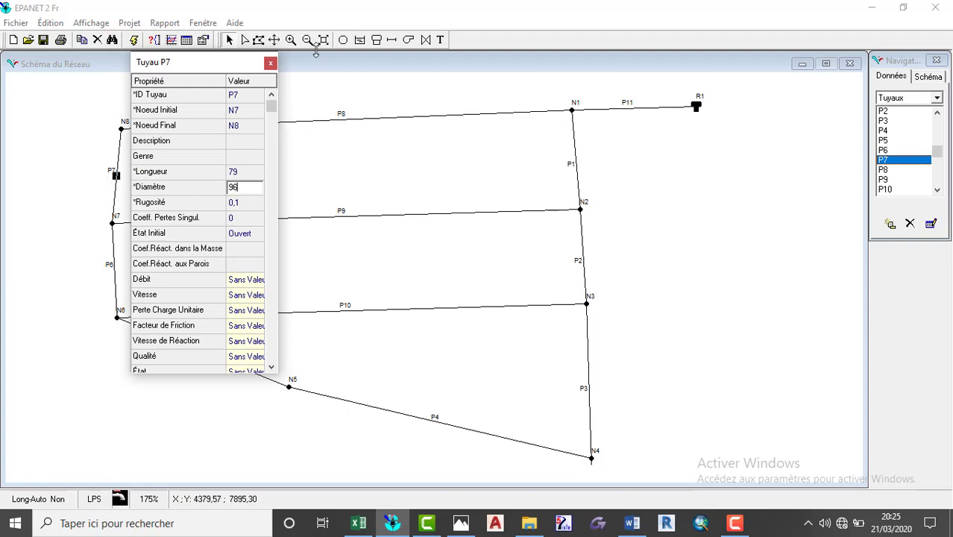
pyautogui.click(270, 63)
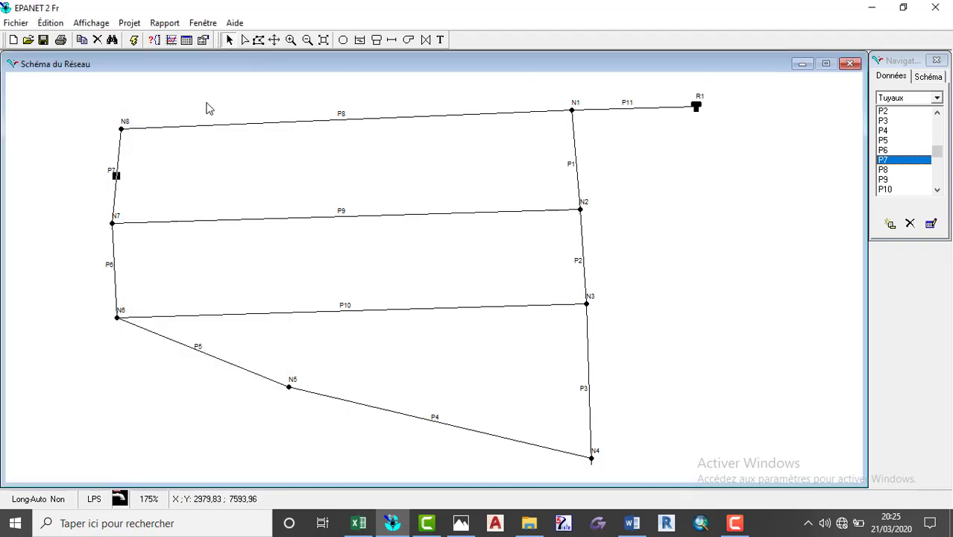
# - Set pipe P8's length to 387 and its diameter to 141
pyautogui.doubleClick(246, 131)
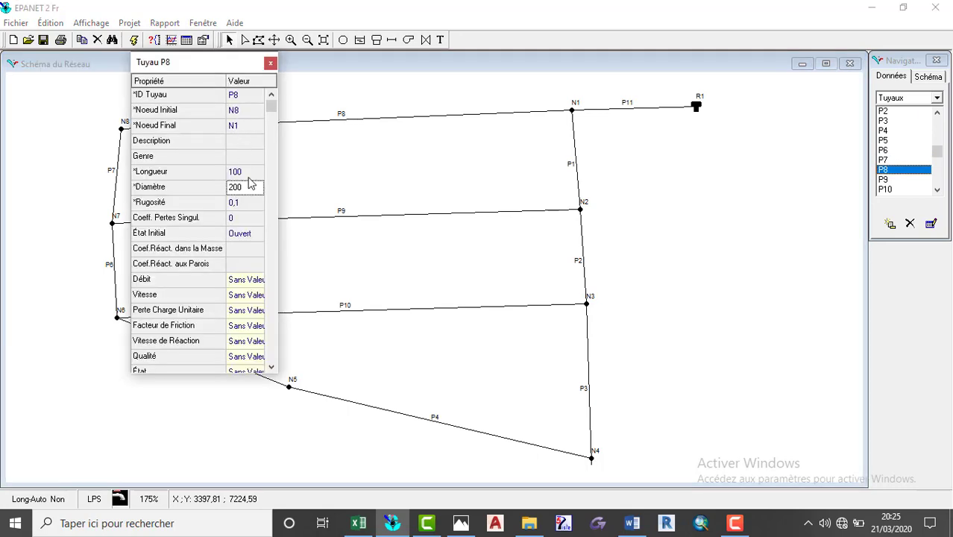
pyautogui.click(248, 173)
pyautogui.click(248, 173)
pyautogui.press('BackSpace')
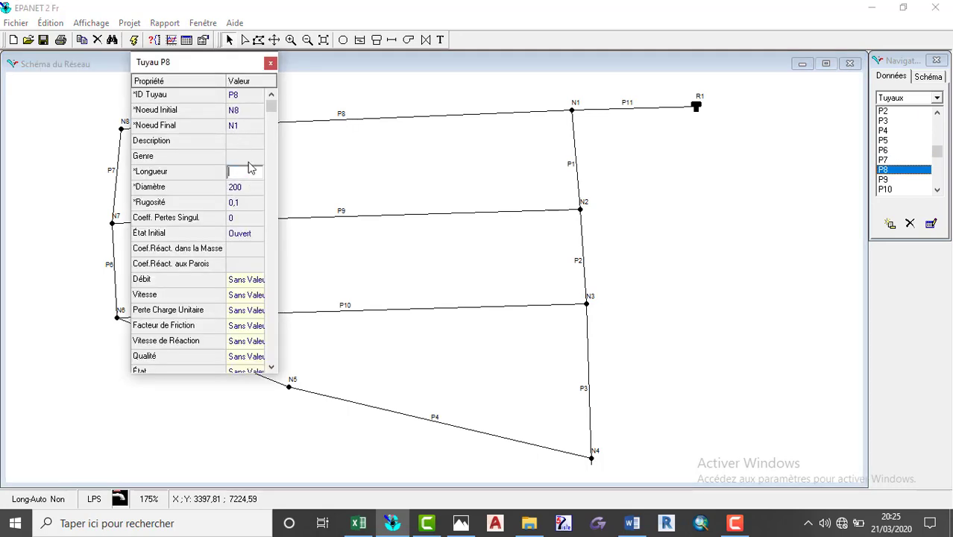
pyautogui.write('387')
pyautogui.click(251, 188)
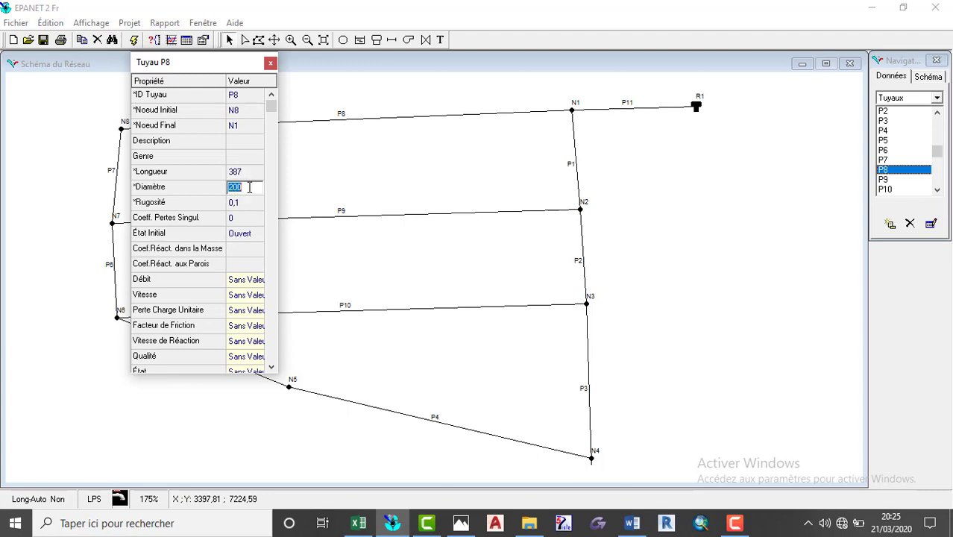
pyautogui.press('BackSpace')
pyautogui.write('141')
pyautogui.click(273, 64)
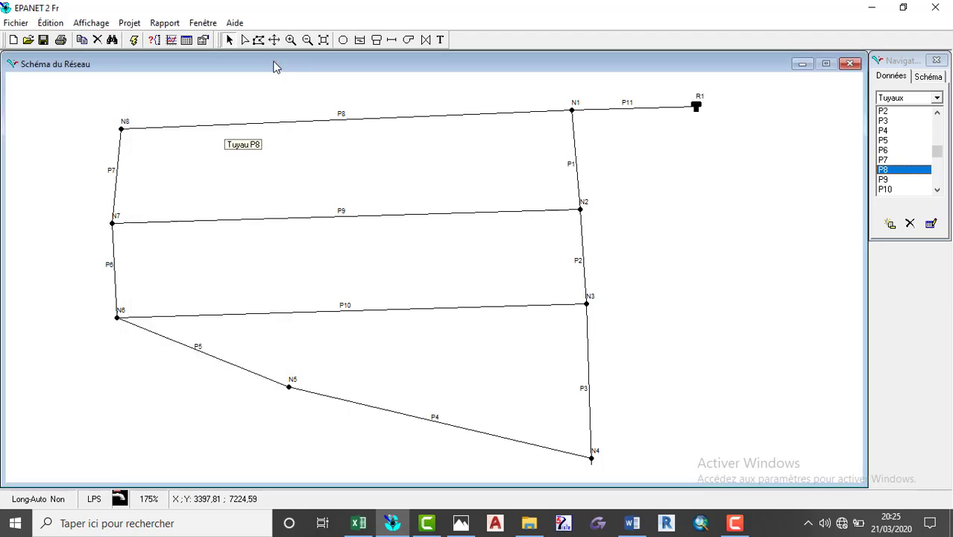
# - Set pipe P9's length to 387 and its diameter to 75
pyautogui.doubleClick(333, 218)
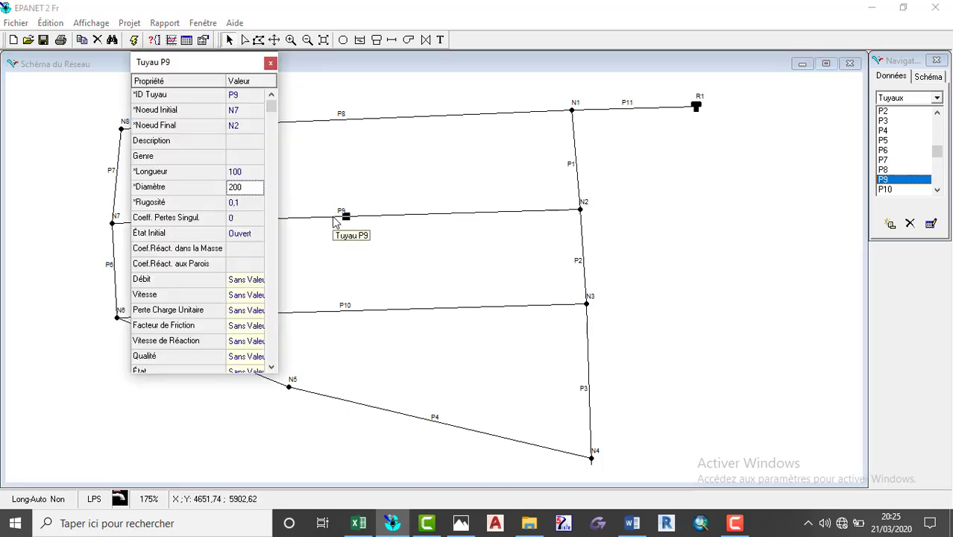
pyautogui.click(247, 171)
pyautogui.press('BackSpace')
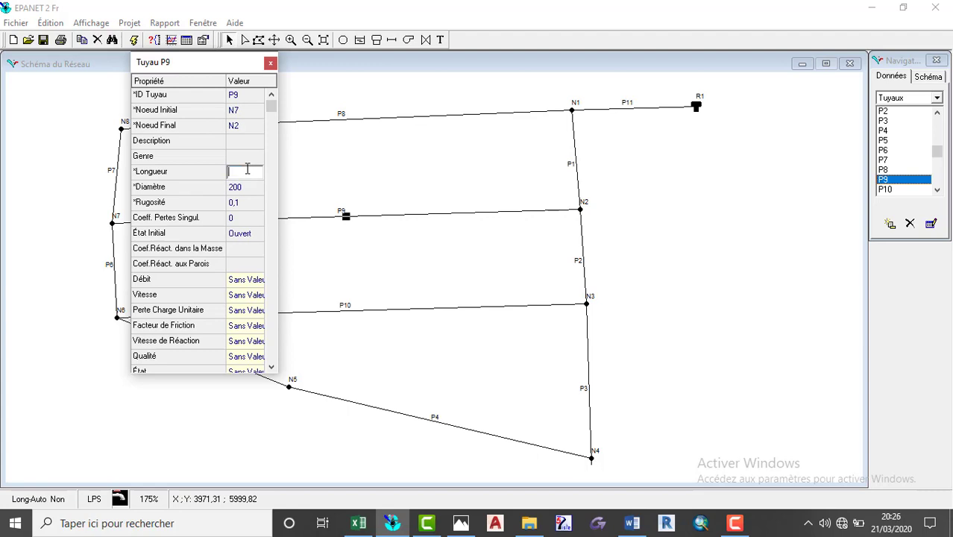
pyautogui.write('387')
pyautogui.click(244, 187)
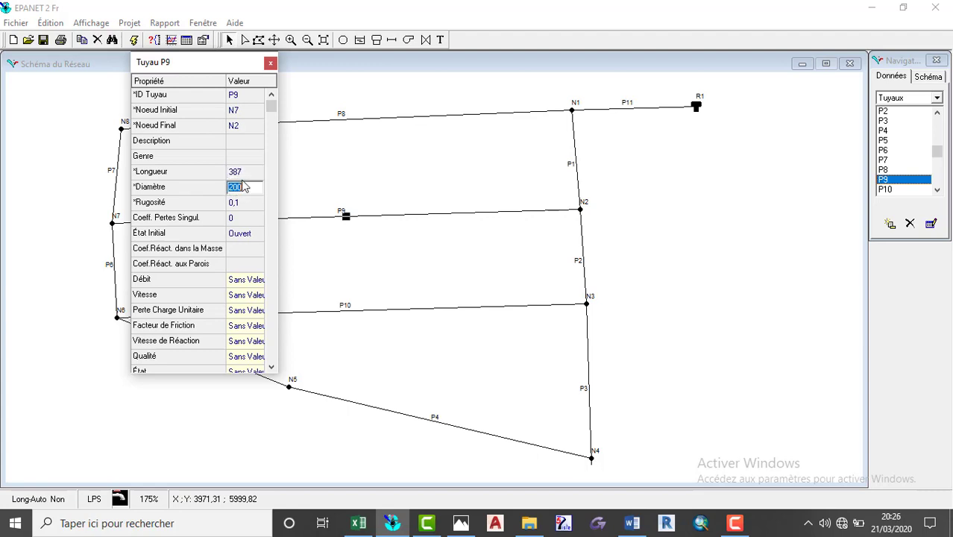
pyautogui.press('BackSpace')
pyautogui.write('75')
pyautogui.click(270, 63)
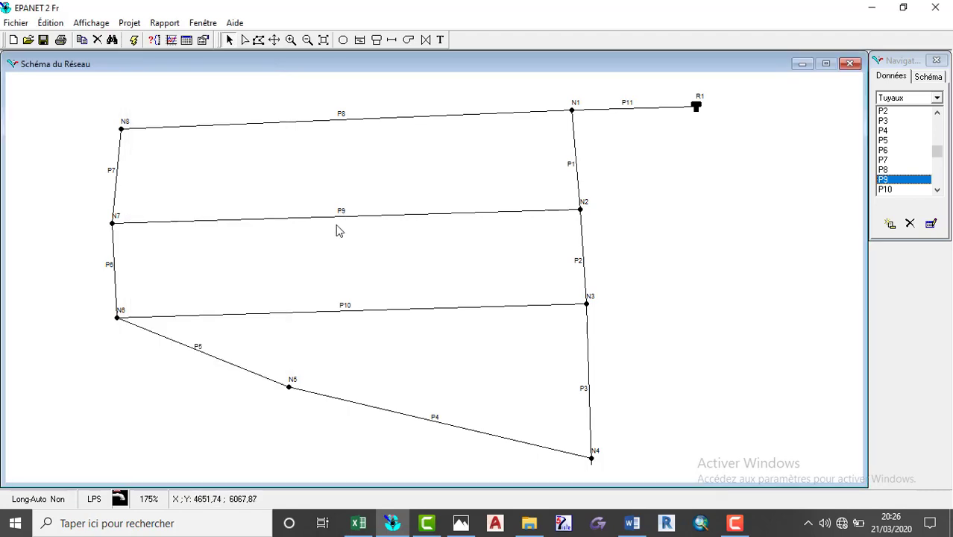
# - Set pipe P10's length to 386 and replace its diameter value
pyautogui.click(349, 311)
pyautogui.doubleClick(349, 315)
pyautogui.click(248, 172)
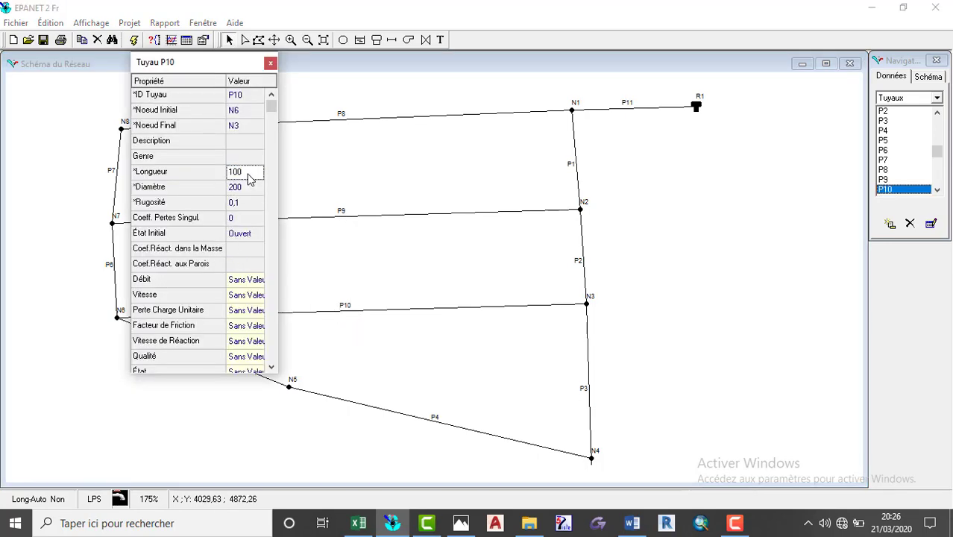
pyautogui.press('BackSpace')
pyautogui.click(250, 191)
pyautogui.press('BackSpace')
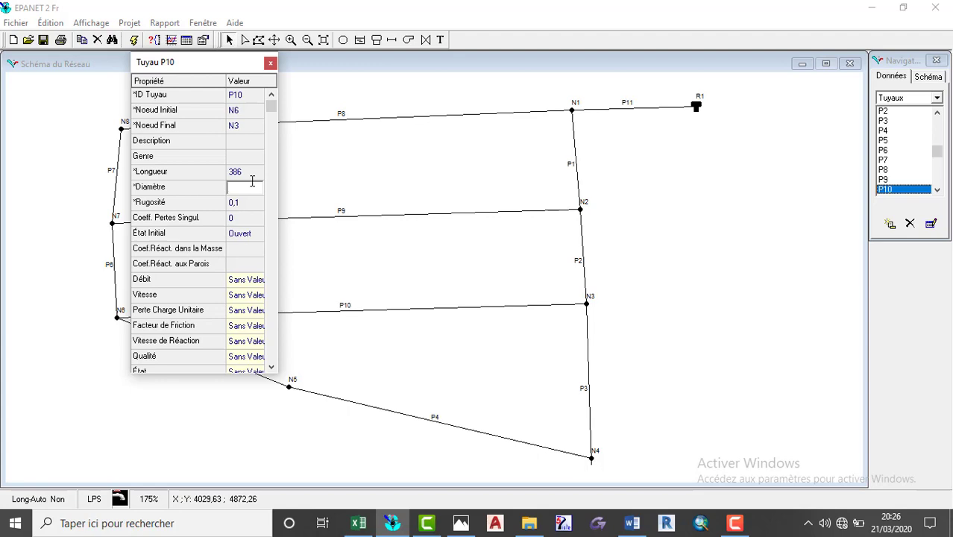
pyautogui.click(271, 63)
pyautogui.click(270, 79)
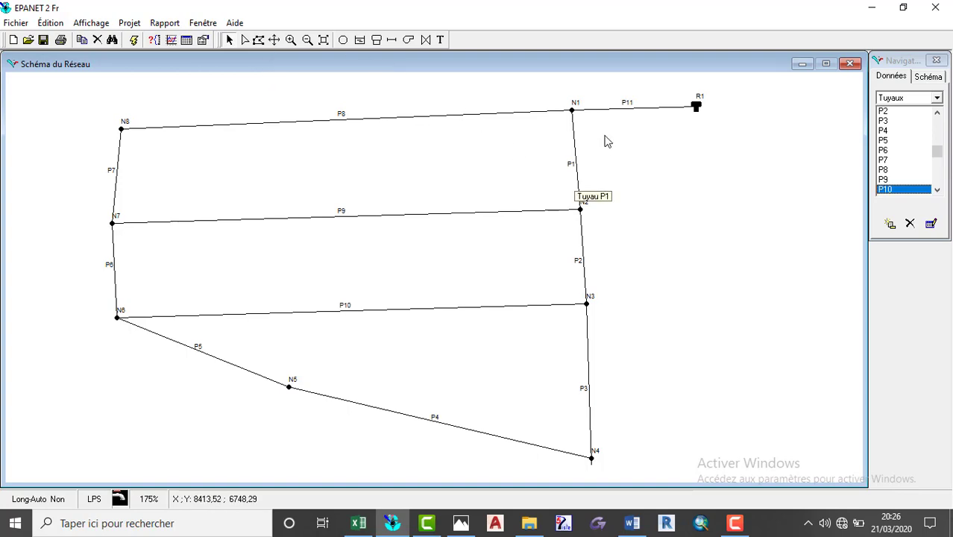
# - Set pipe P11's length to 55 and its diameter to 220
pyautogui.doubleClick(626, 113)
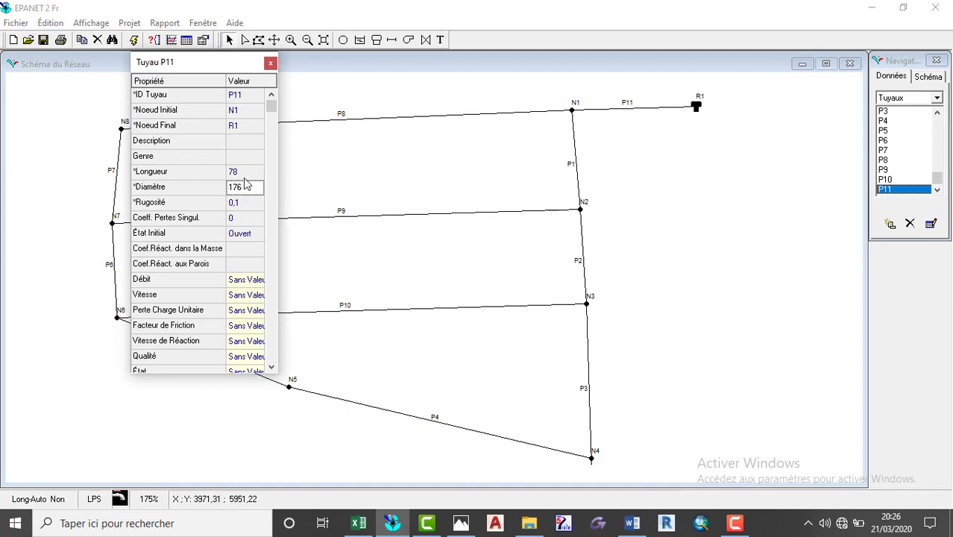
pyautogui.click(242, 187)
pyautogui.click(246, 174)
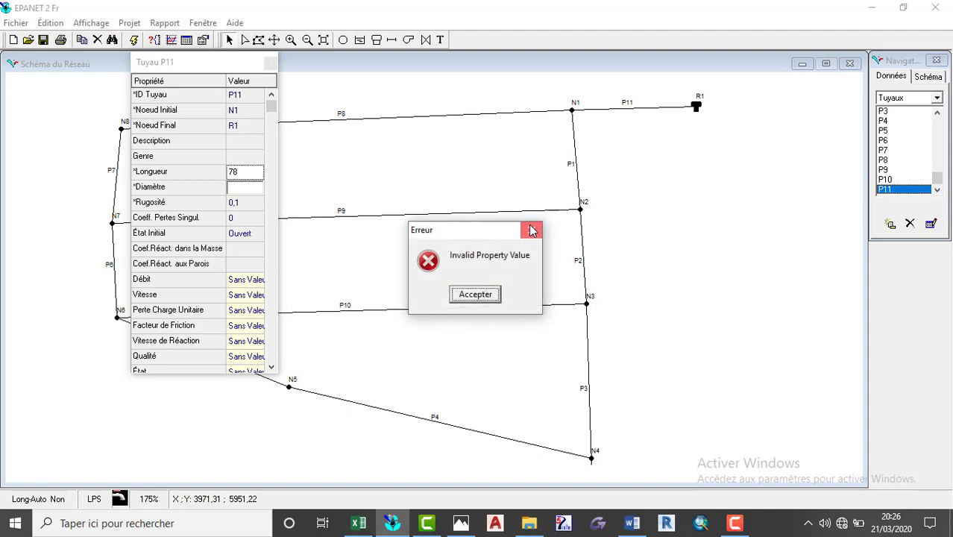
pyautogui.click(531, 227)
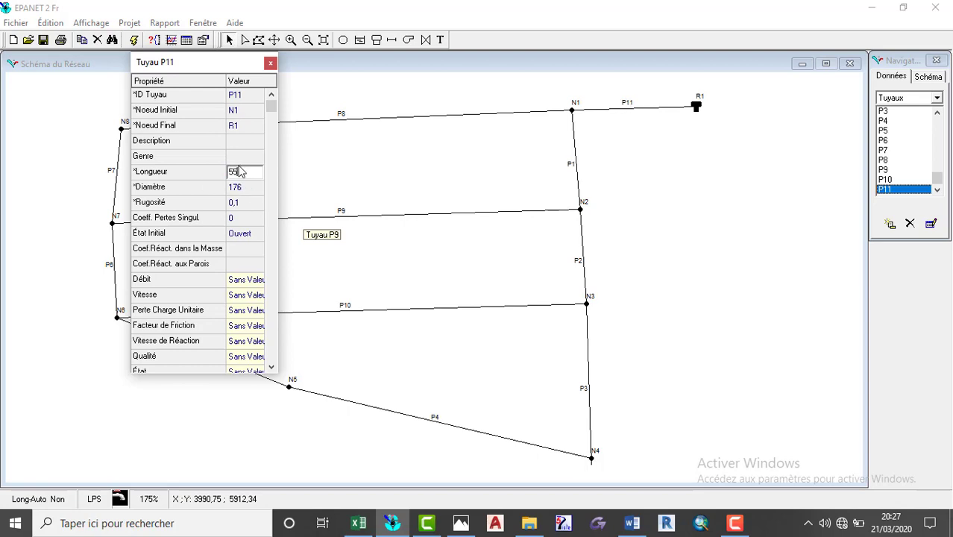
pyautogui.click(252, 191)
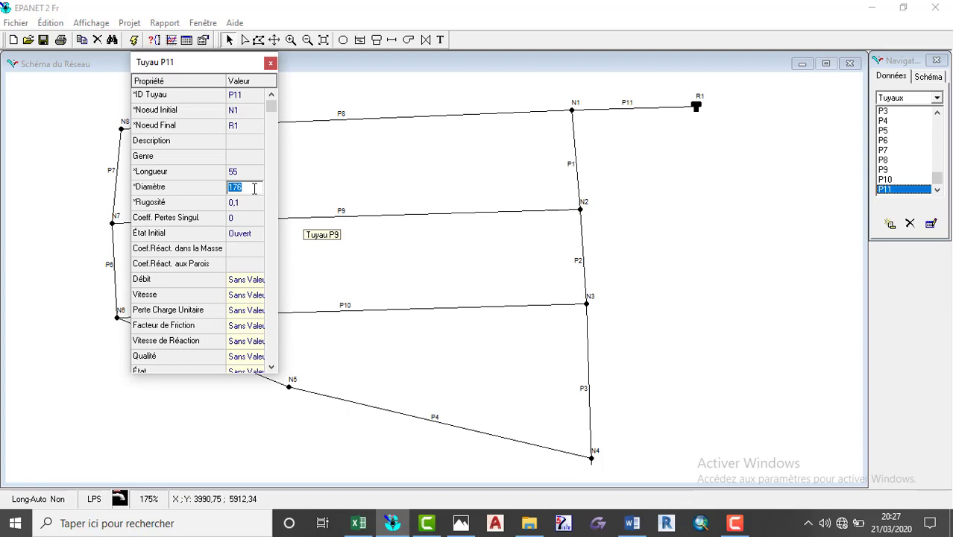
pyautogui.press('BackSpace')
pyautogui.write('220')
pyautogui.click(271, 65)
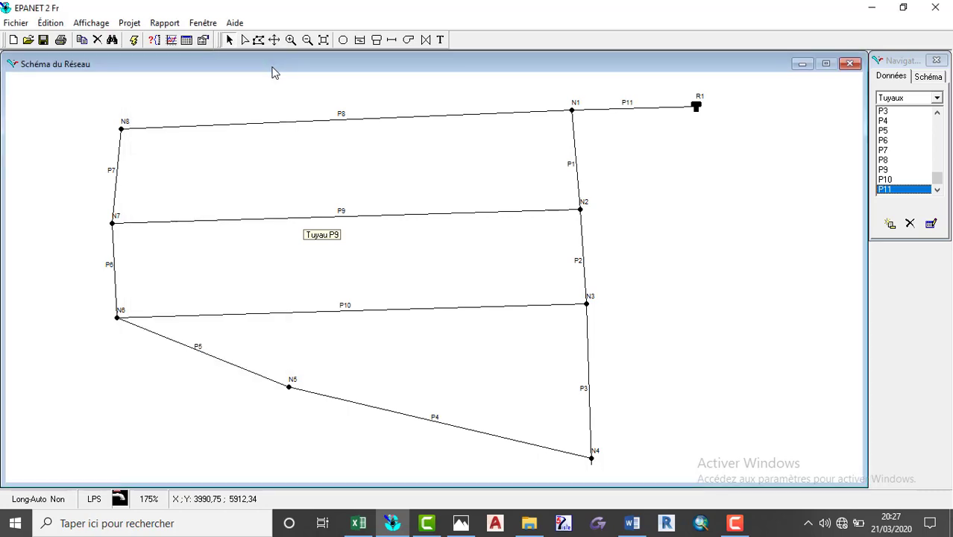
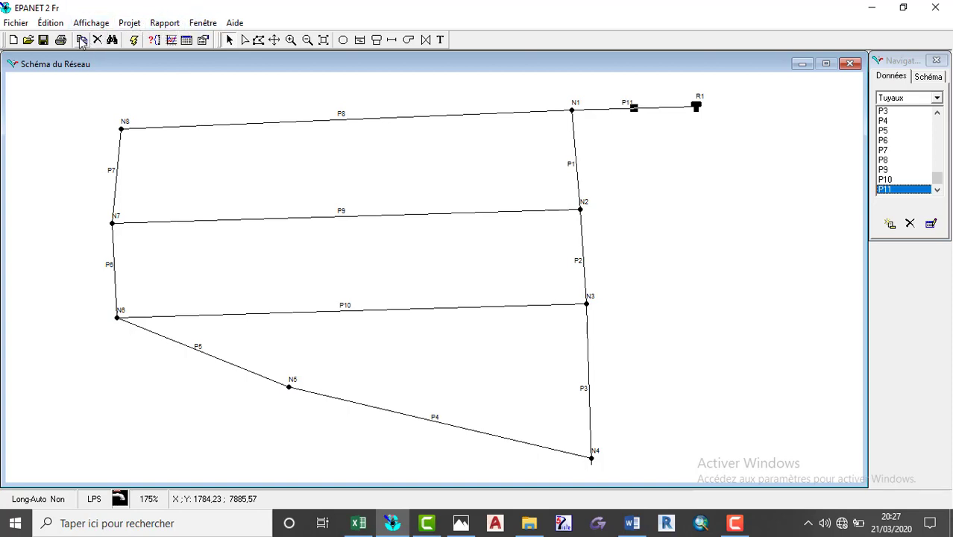
pyautogui.click(54, 23)
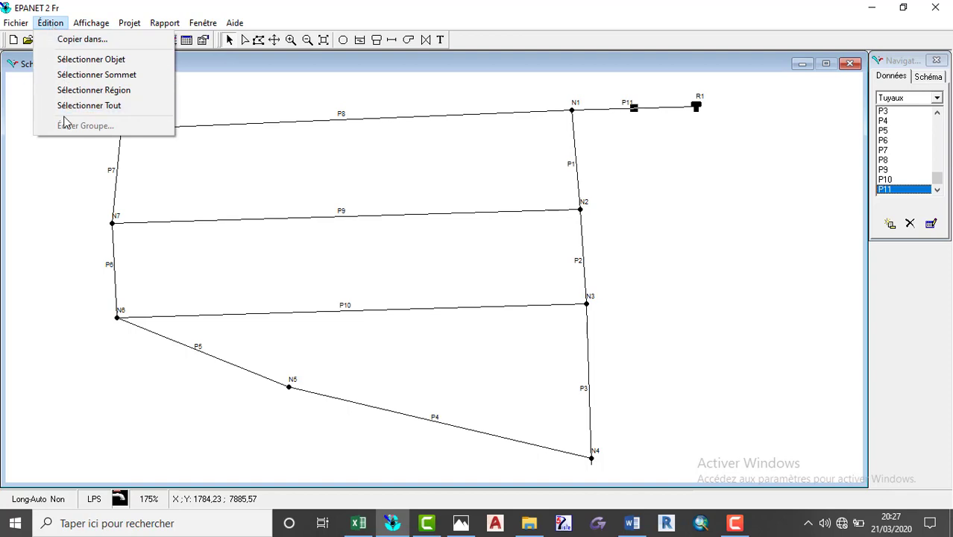
pyautogui.click(278, 196)
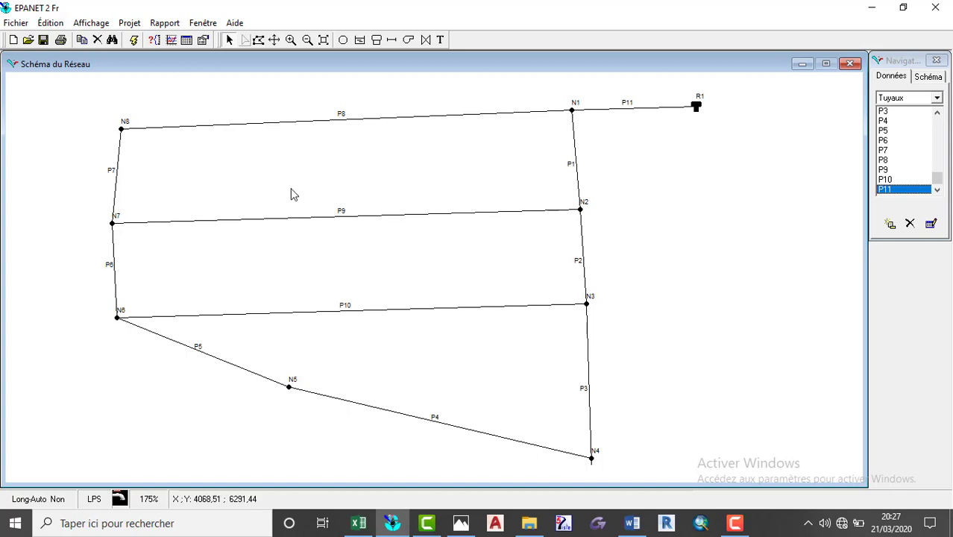
# - Set the roughness (Rugosité) of pipe P1, between nodes N1 and N2, to 150
pyautogui.click(575, 158)
pyautogui.doubleClick(574, 158)
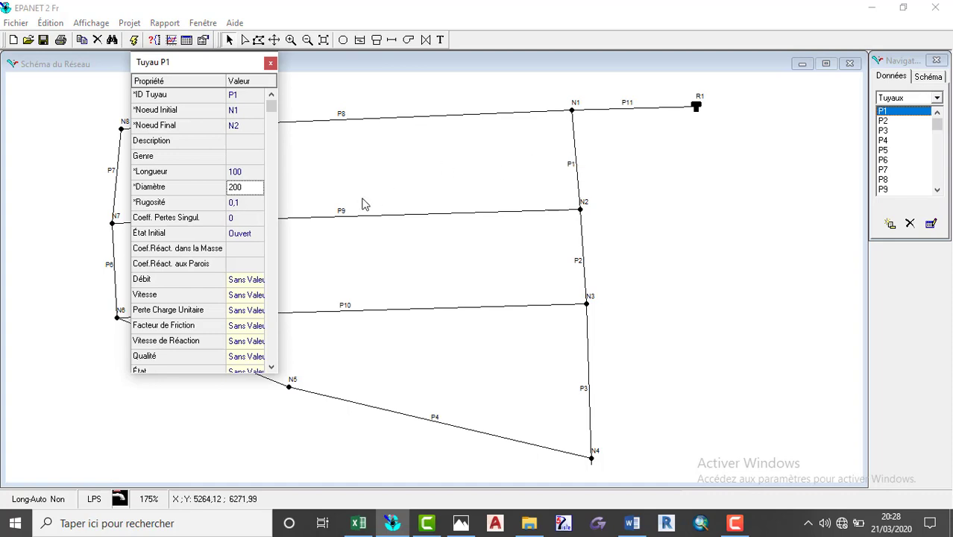
pyautogui.click(249, 203)
pyautogui.press('BackSpace')
pyautogui.write('1')
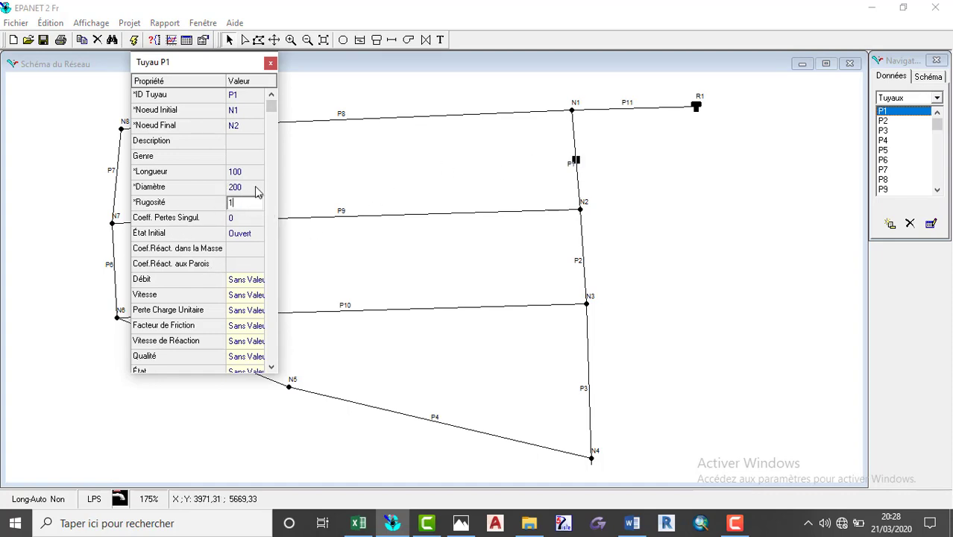
pyautogui.write('50')
pyautogui.click(54, 25)
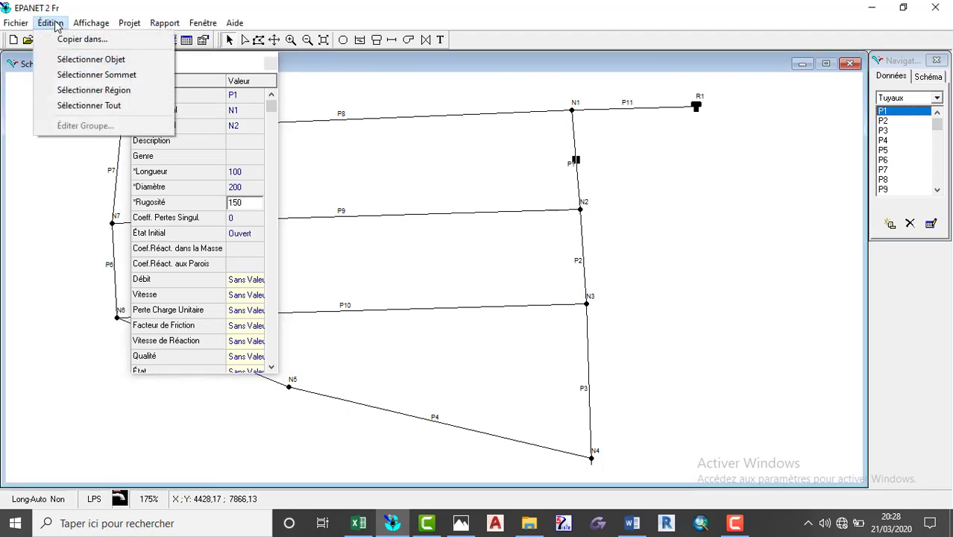
pyautogui.click(322, 76)
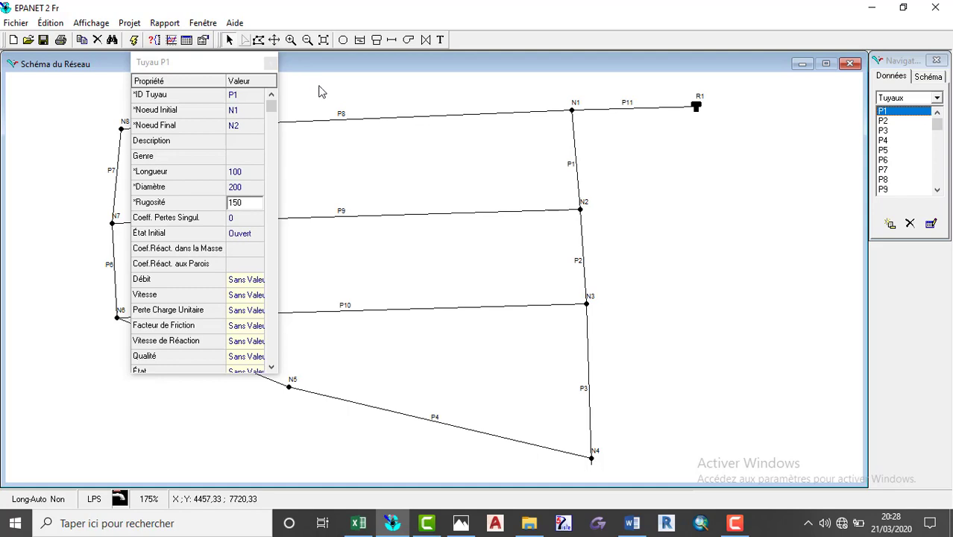
pyautogui.click(270, 65)
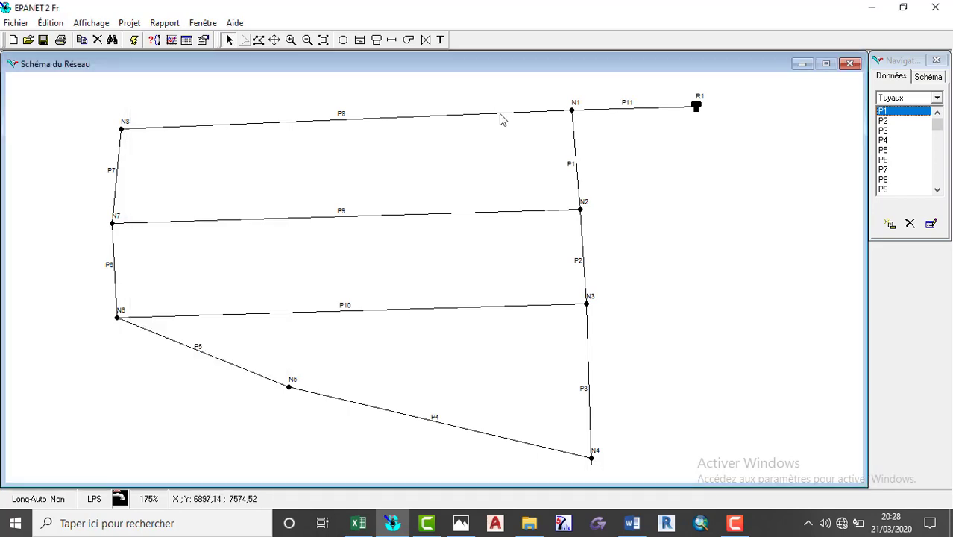
# - Set the roughness (Rugosité) of pipe P2, between nodes N2 and N3, to 150
pyautogui.doubleClick(585, 262)
pyautogui.click(247, 202)
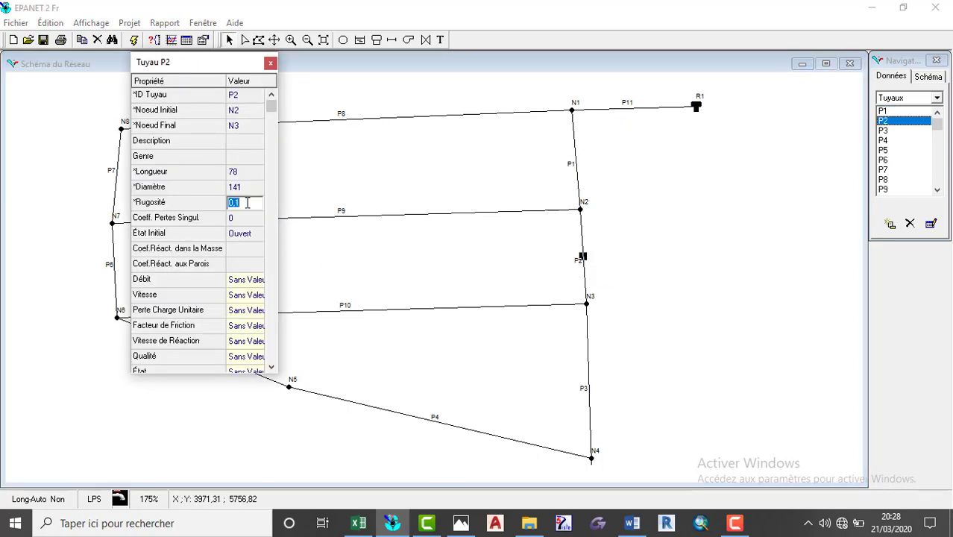
pyautogui.press('BackSpace')
pyautogui.write('150')
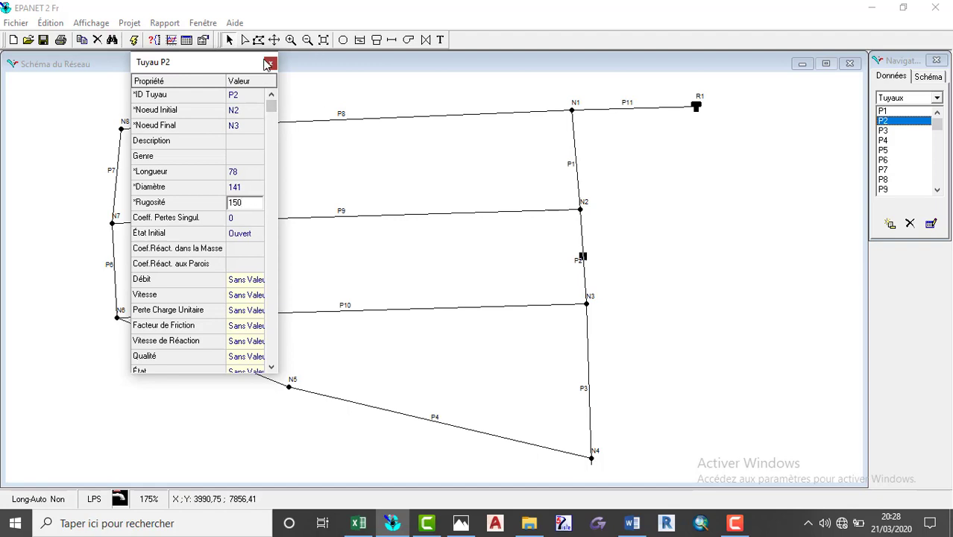
pyautogui.click(270, 63)
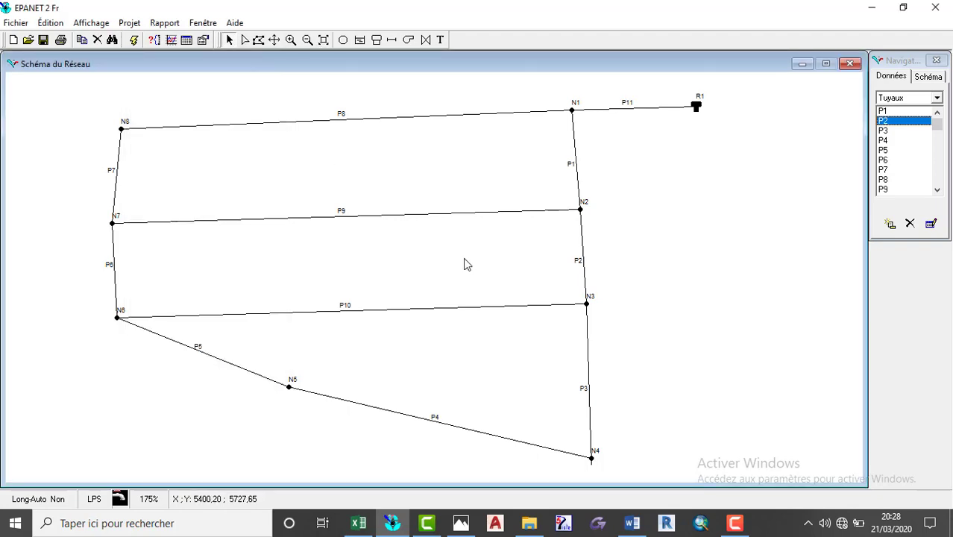
# - Set the roughness (Rugosité) of pipe P3, between nodes N3 and N4, to 150
pyautogui.doubleClick(586, 389)
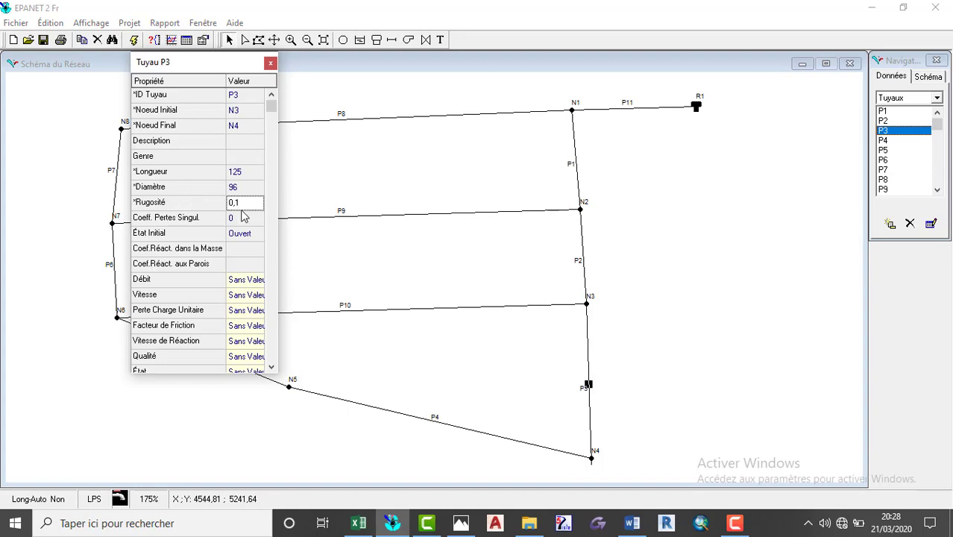
pyautogui.doubleClick(239, 203)
pyautogui.press('BackSpace')
pyautogui.write('15')
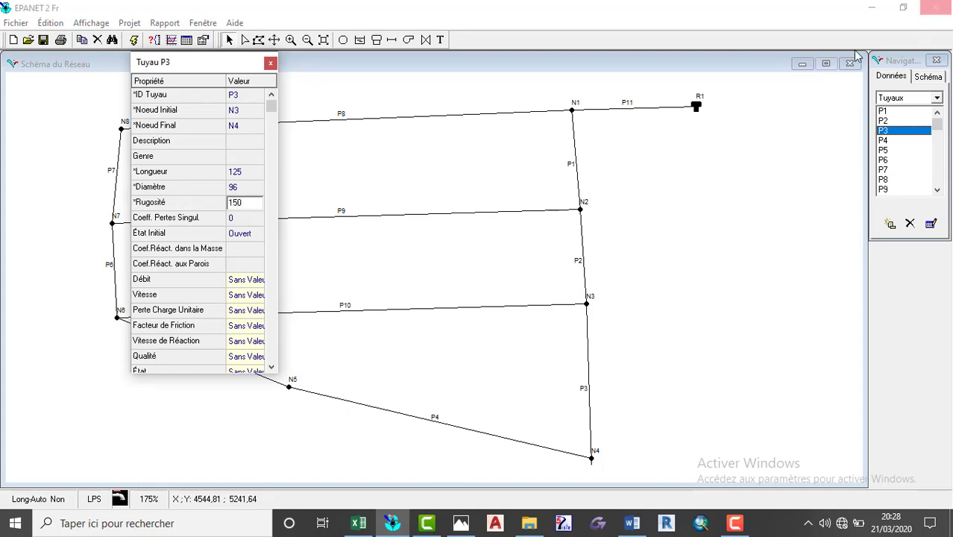
pyautogui.write('0')
pyautogui.click(271, 63)
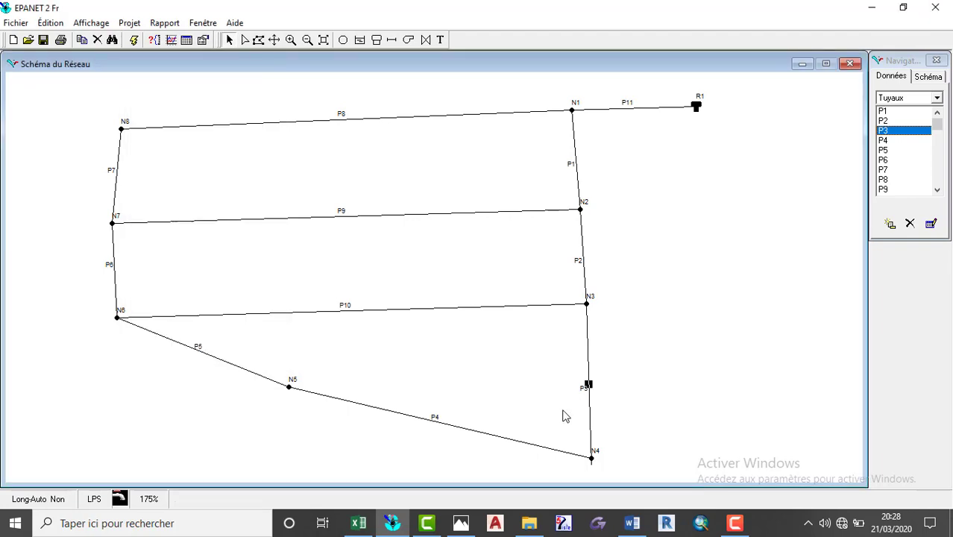
# - Set the roughness (Rugosité) of pipe P4, between nodes N4 and N5, to 150
pyautogui.click(412, 416)
pyautogui.doubleClick(412, 422)
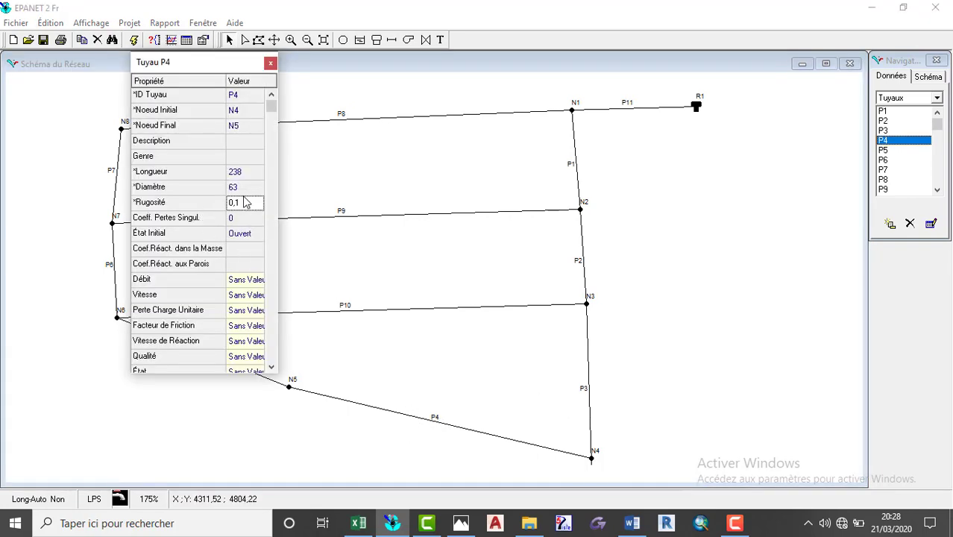
pyautogui.click(233, 202)
pyautogui.press('BackSpace')
pyautogui.write('150')
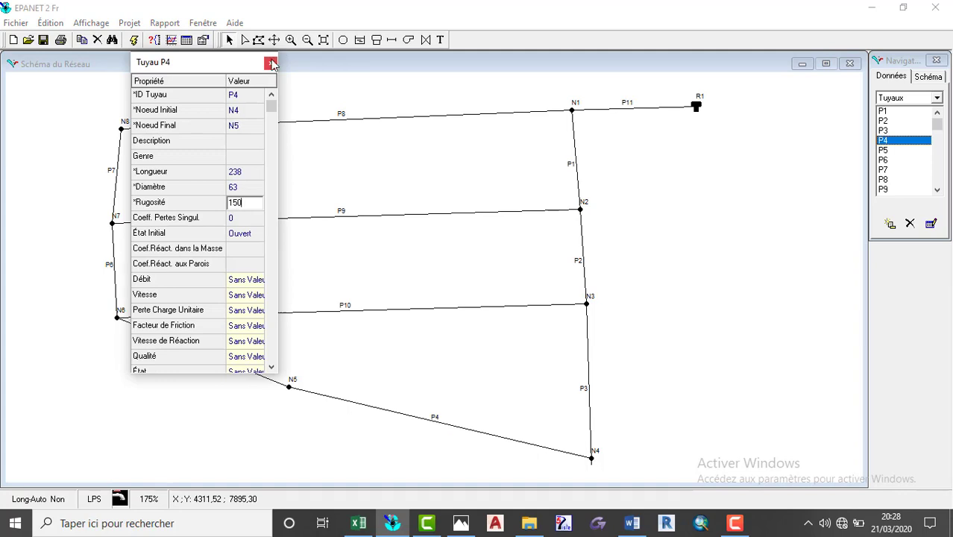
pyautogui.click(271, 62)
# - Set the roughness (Rugosité) of pipe P5, between nodes N5 and N6, to 150
pyautogui.click(221, 366)
pyautogui.doubleClick(220, 365)
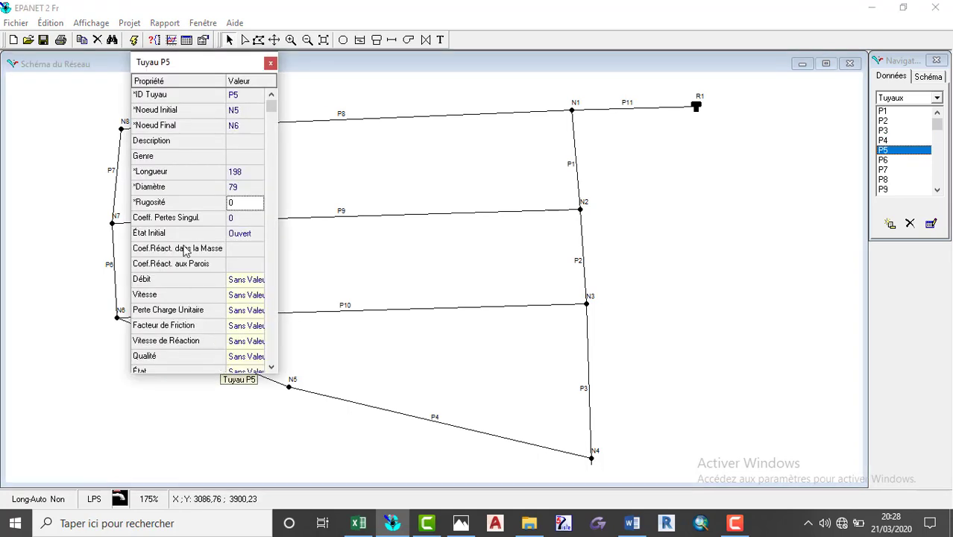
pyautogui.click(235, 202)
pyautogui.write('150')
pyautogui.click(270, 63)
# - Set the roughness (Rugosité) of pipe P6, between nodes N6 and N7, to 150
pyautogui.doubleClick(114, 273)
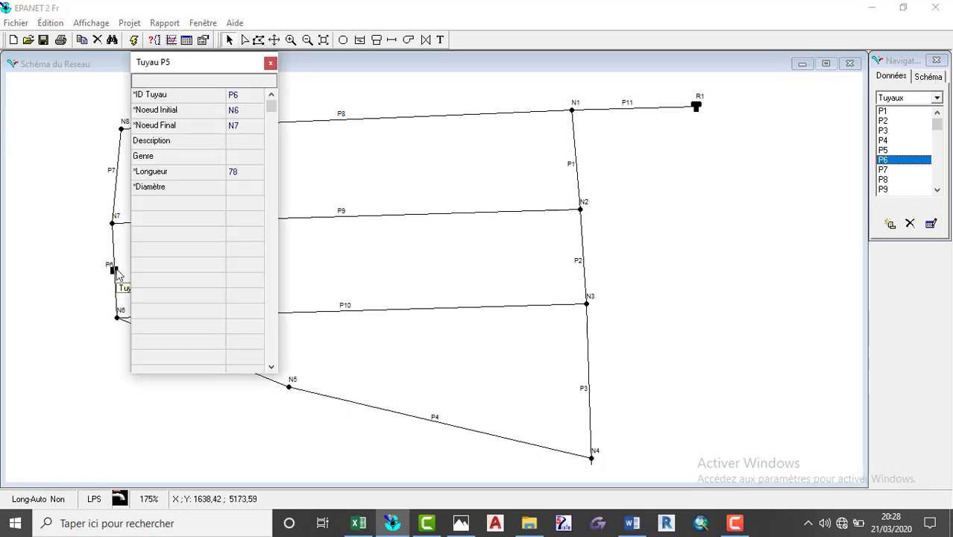
pyautogui.click(239, 204)
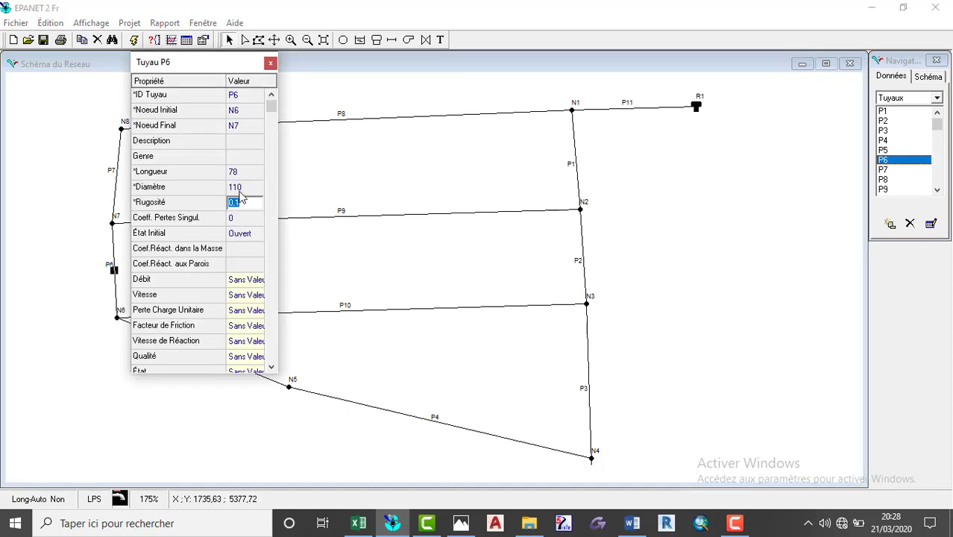
pyautogui.press('BackSpace')
pyautogui.write('150')
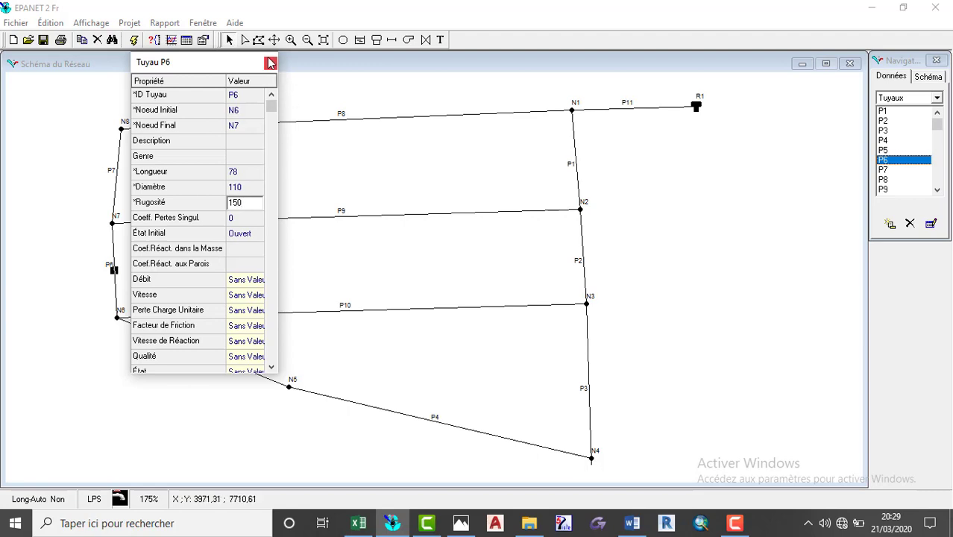
pyautogui.click(270, 64)
# - Set the roughness (Rugosité) of pipe P7, between nodes N7 and N8, to 150
pyautogui.doubleClick(117, 185)
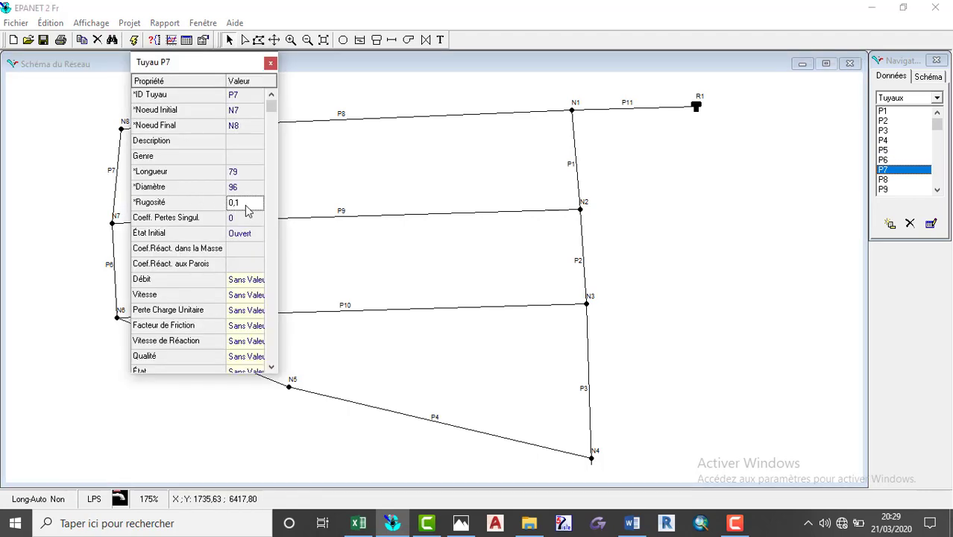
pyautogui.click(246, 203)
pyautogui.press('BackSpace')
pyautogui.write('150')
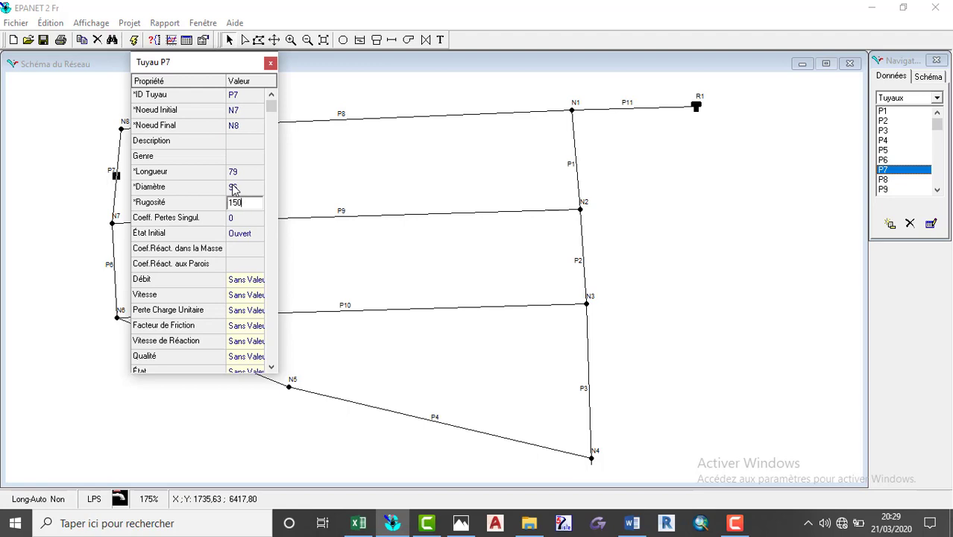
pyautogui.click(270, 63)
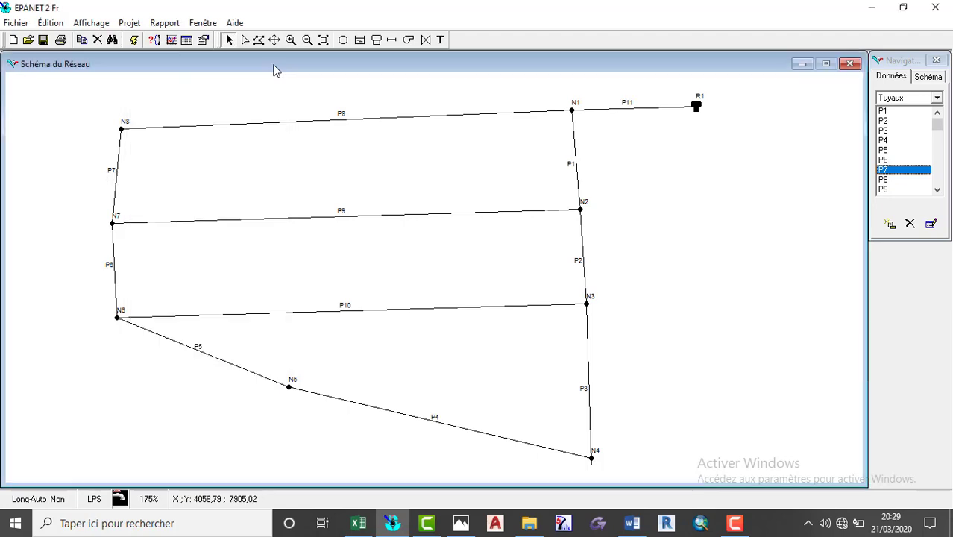
# - Set the roughness (Rugosité) of pipe P8, between nodes N8 and N1, to 150
pyautogui.doubleClick(343, 120)
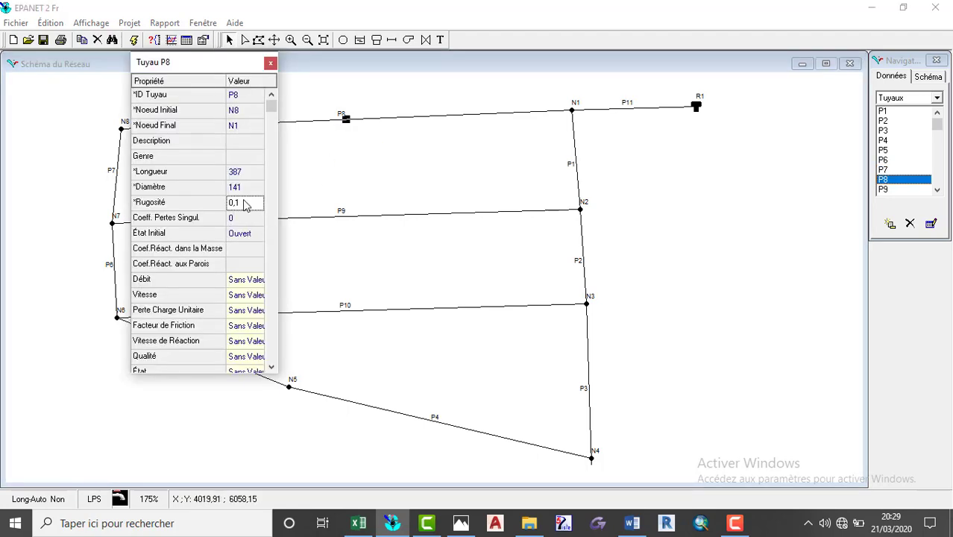
pyautogui.click(249, 199)
pyautogui.press('BackSpace')
pyautogui.write('150')
pyautogui.click(269, 63)
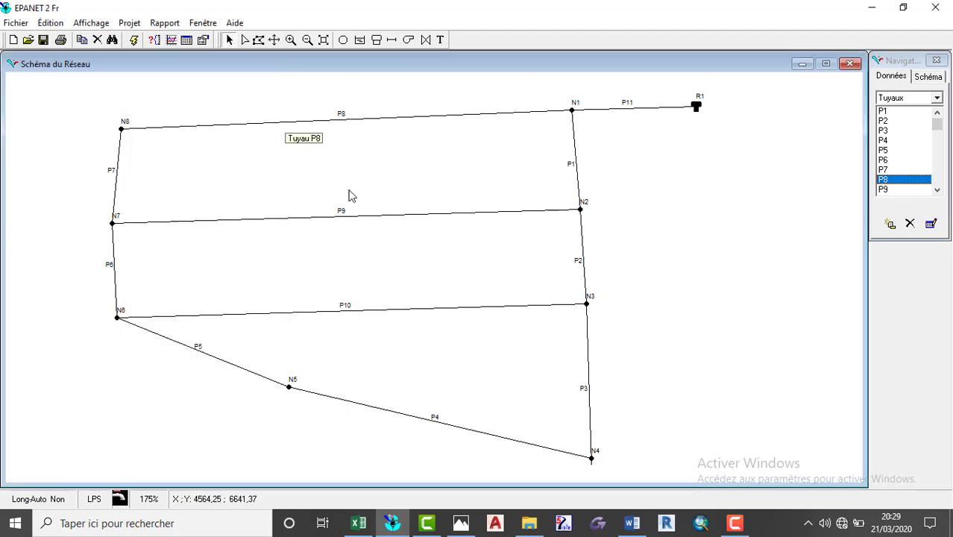
# - Set the roughness (Rugosité) of pipe P9, between nodes N7 and N2, to 150
pyautogui.doubleClick(381, 223)
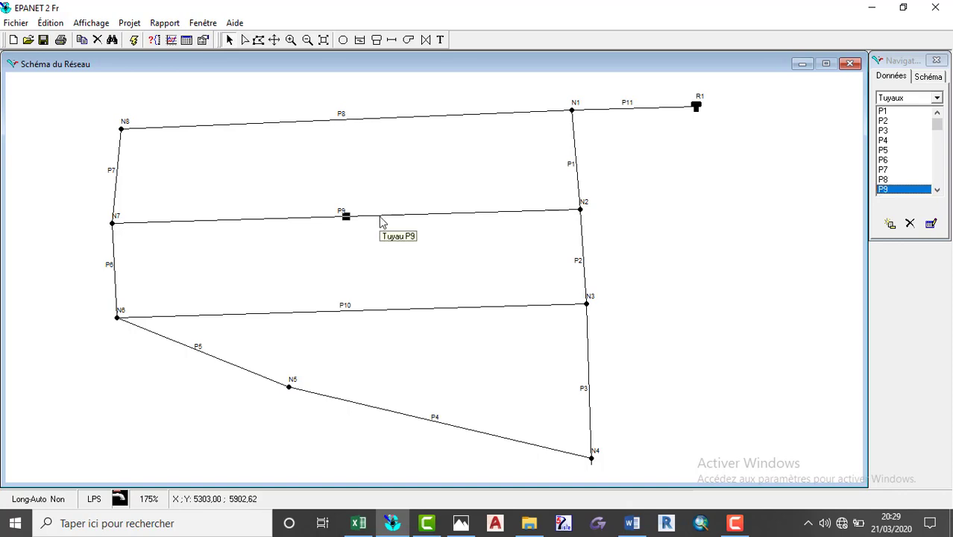
pyautogui.click(252, 202)
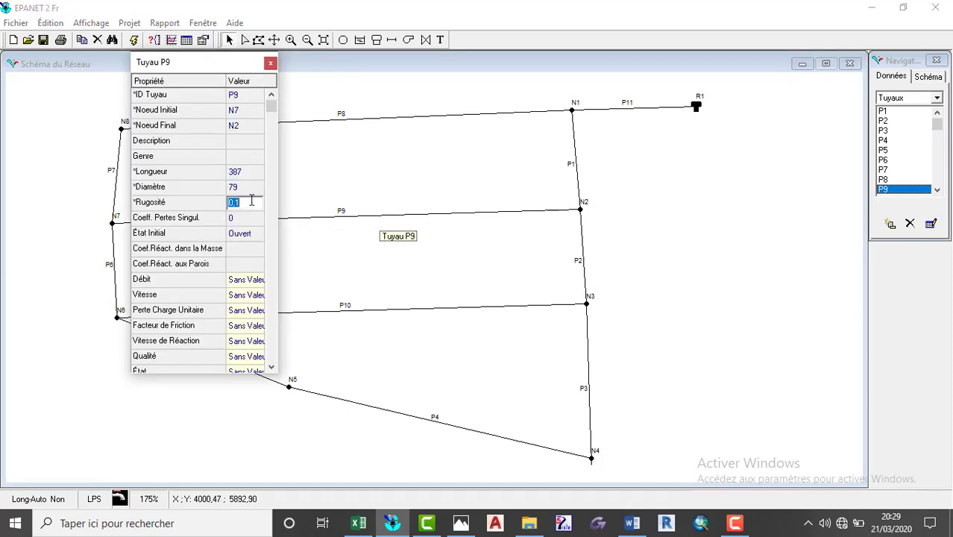
pyautogui.press('BackSpace')
pyautogui.write('150')
pyautogui.click(269, 63)
# - Set the roughness (Rugosité) of pipe P10, between nodes N6 and N3, to 150
pyautogui.click(350, 310)
pyautogui.doubleClick(350, 310)
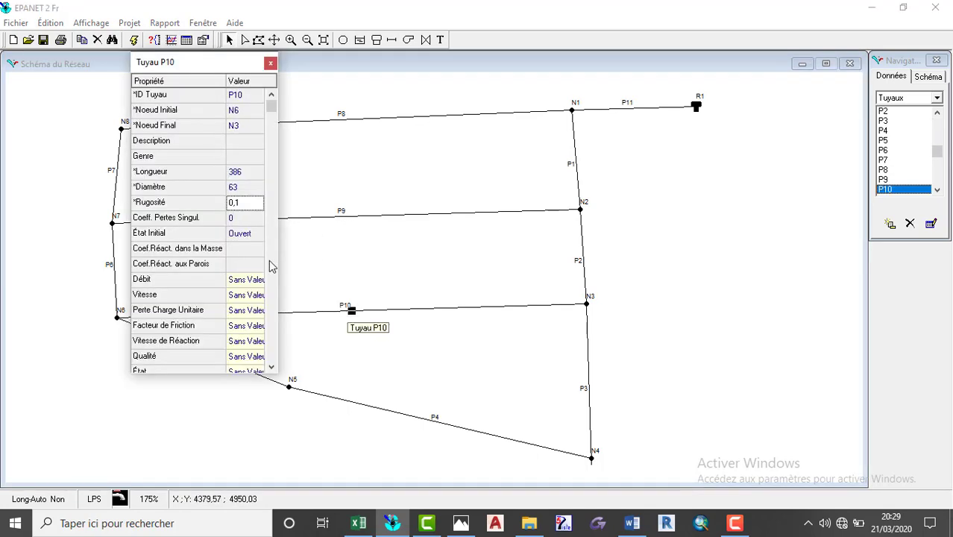
pyautogui.click(245, 202)
pyautogui.write('150')
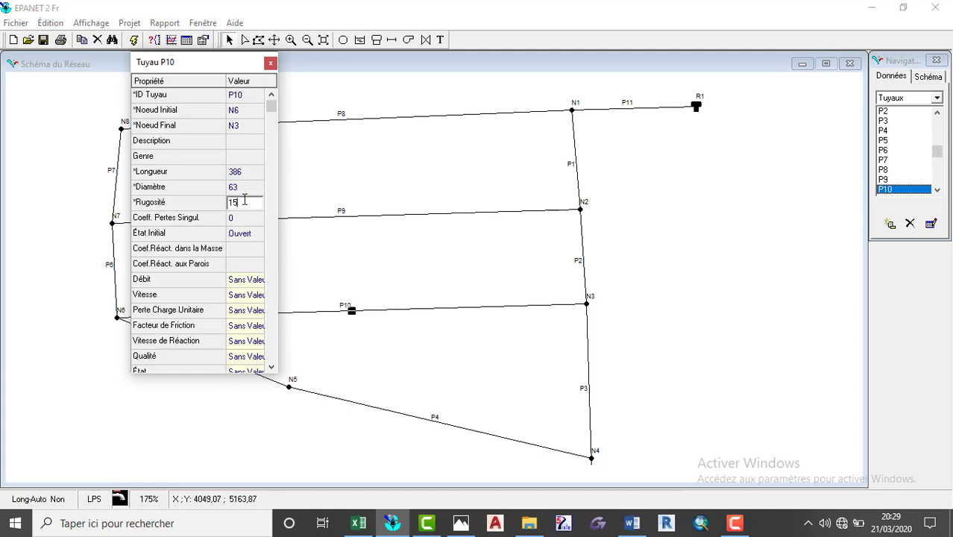
pyautogui.click(270, 64)
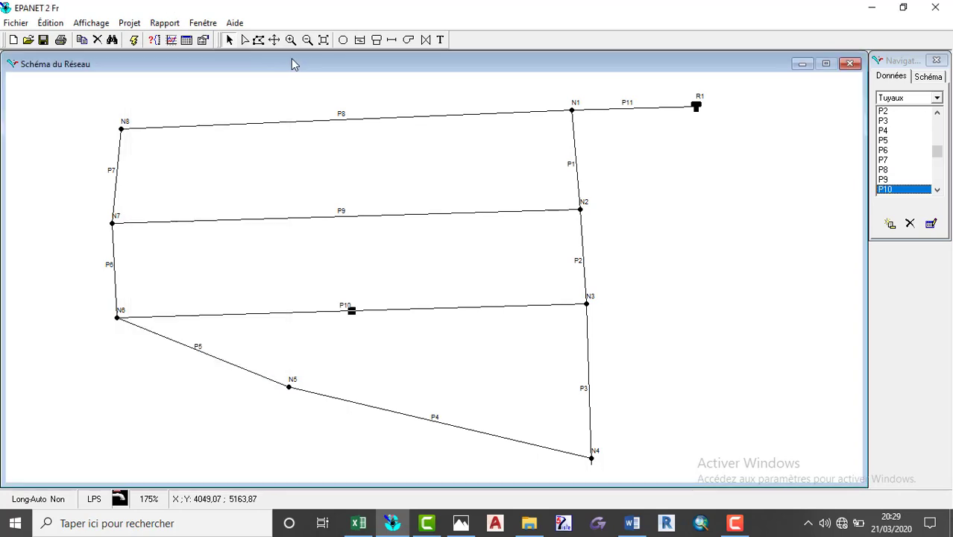
# - Set the roughness (Rugosité) of pipe P11, between node N1 and tank R1, to 150
pyautogui.doubleClick(626, 108)
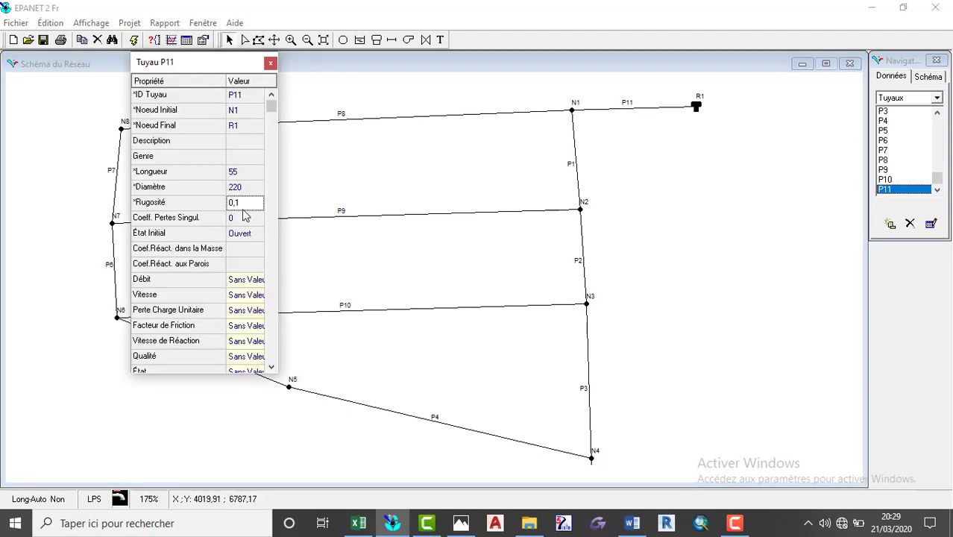
pyautogui.click(238, 203)
pyautogui.press('BackSpace')
pyautogui.write('150')
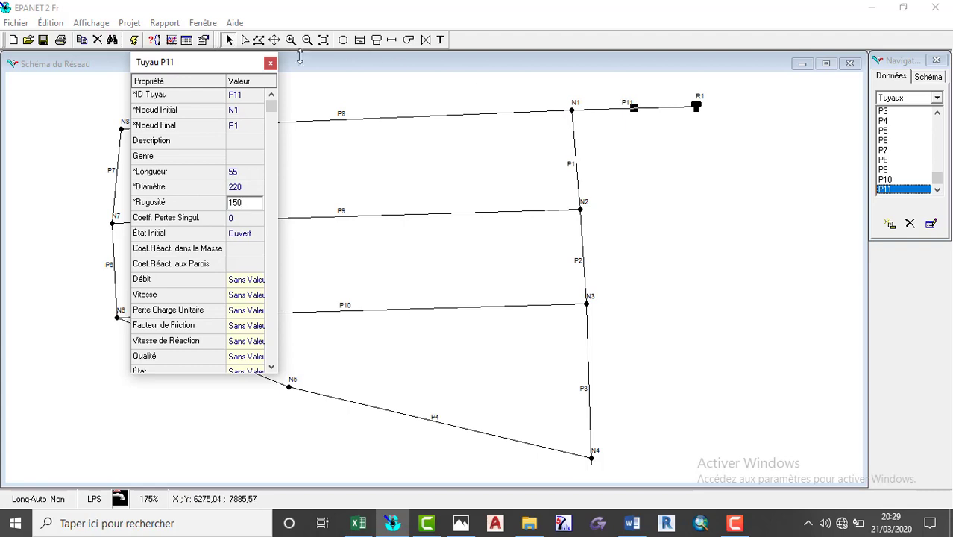
pyautogui.click(270, 63)
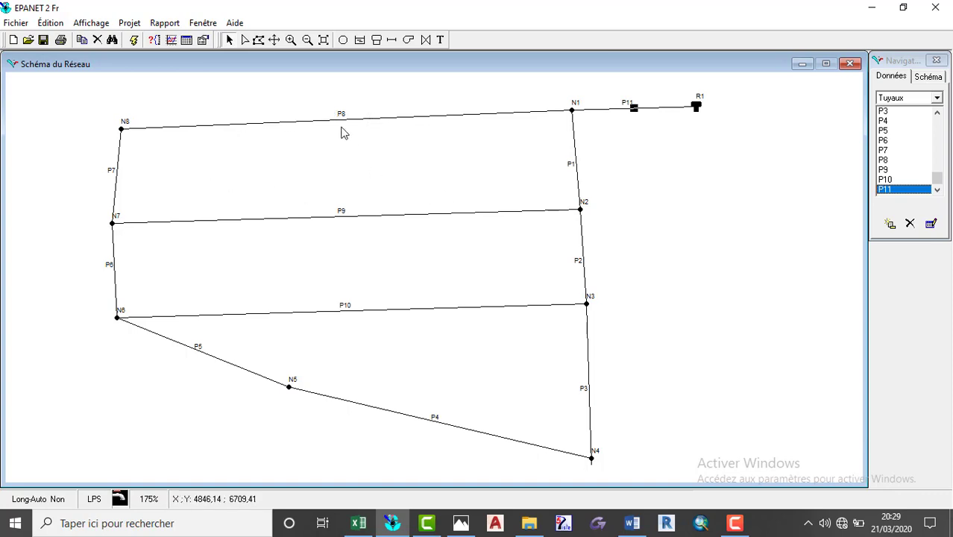
# - Run the hydraulic simulation of the network and accept the simulation status message
pyautogui.click(130, 23)
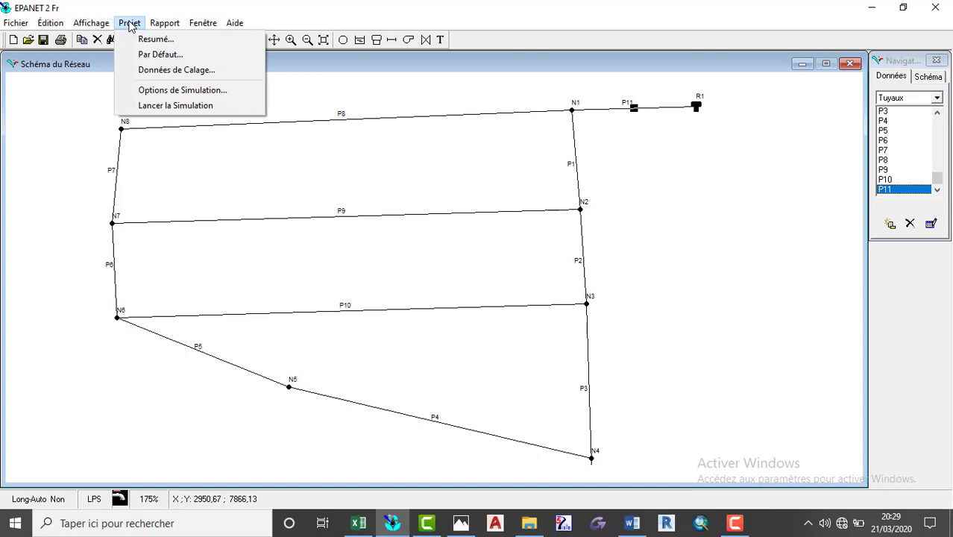
pyautogui.click(79, 75)
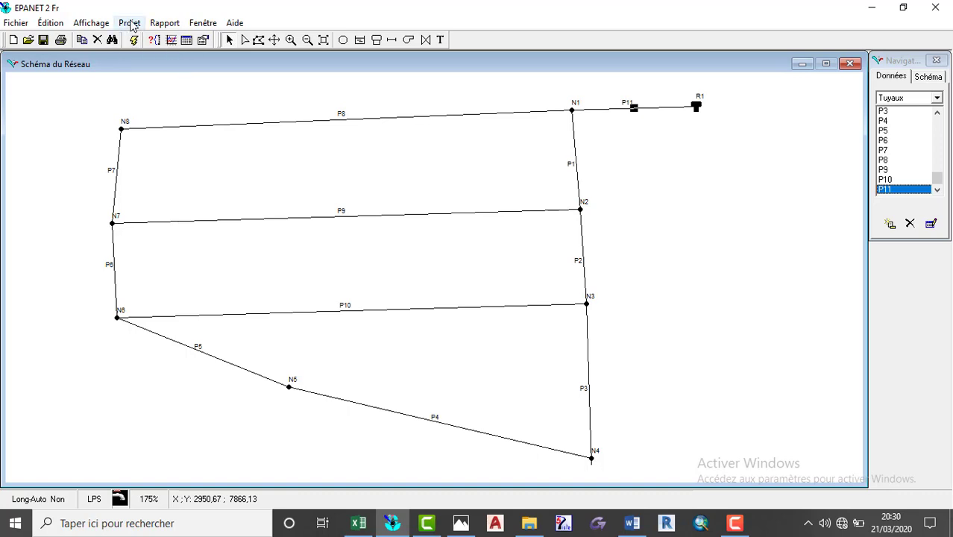
pyautogui.click(131, 23)
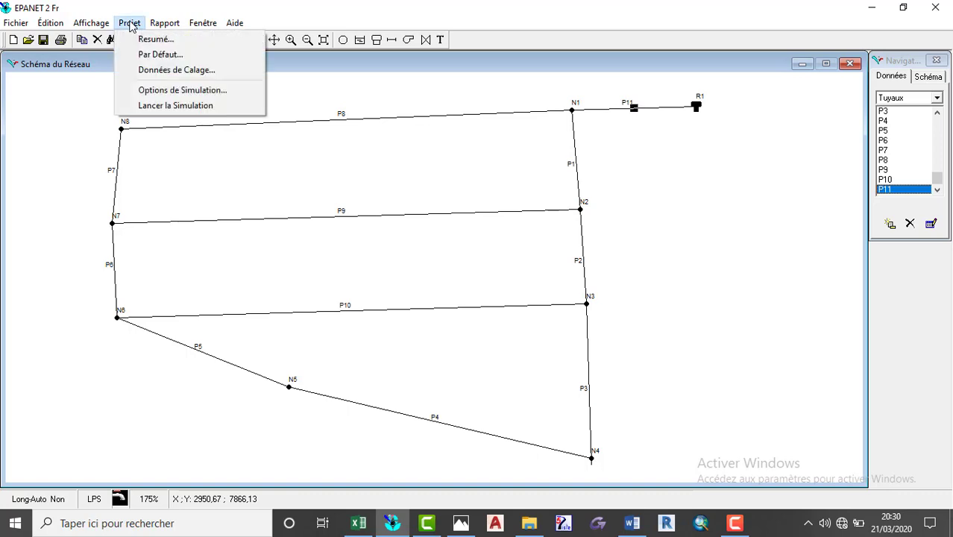
pyautogui.click(172, 106)
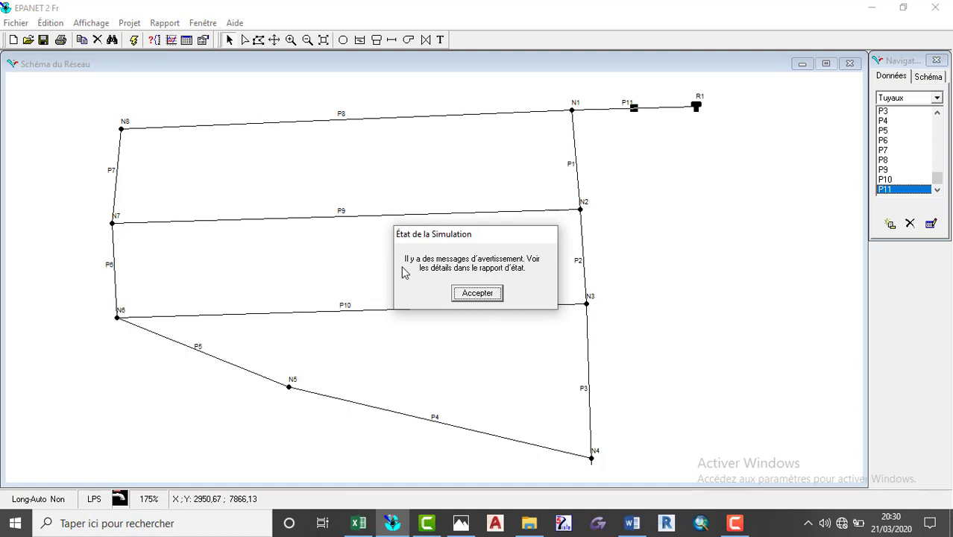
pyautogui.click(491, 298)
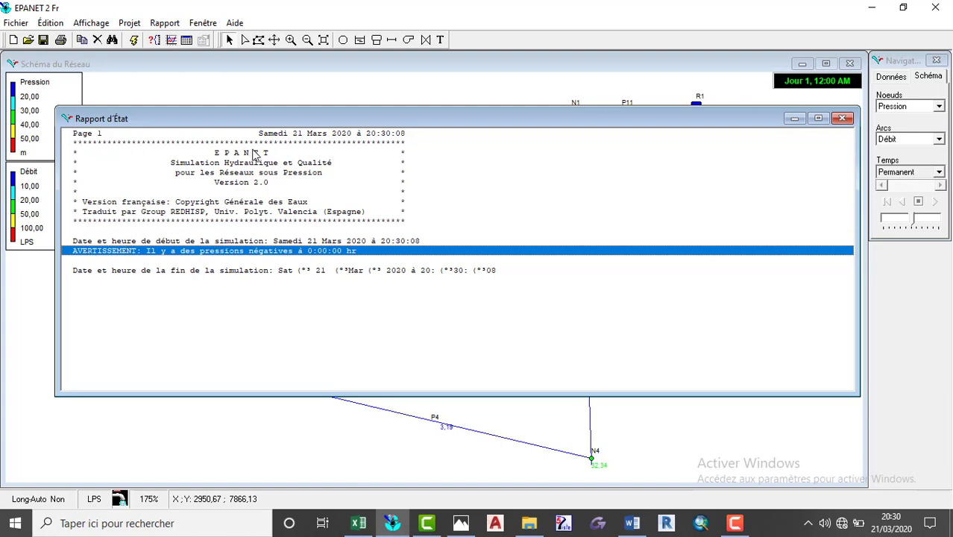
# - Examine the simulation's status report (Rapport d'État) for warnings, moving its window as needed, and close it
pyautogui.moveTo(296, 119); pyautogui.dragTo(299, 56)
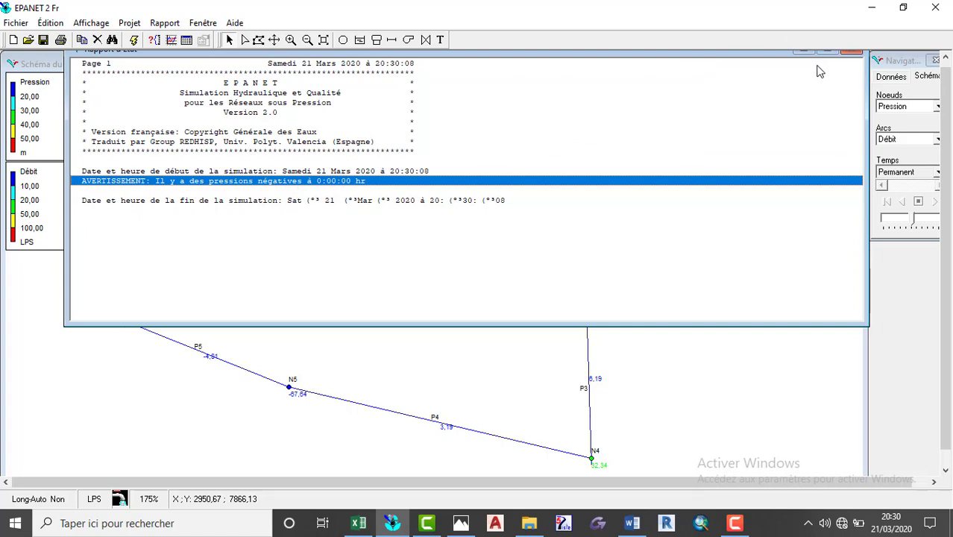
pyautogui.click(628, 113)
pyautogui.click(581, 132)
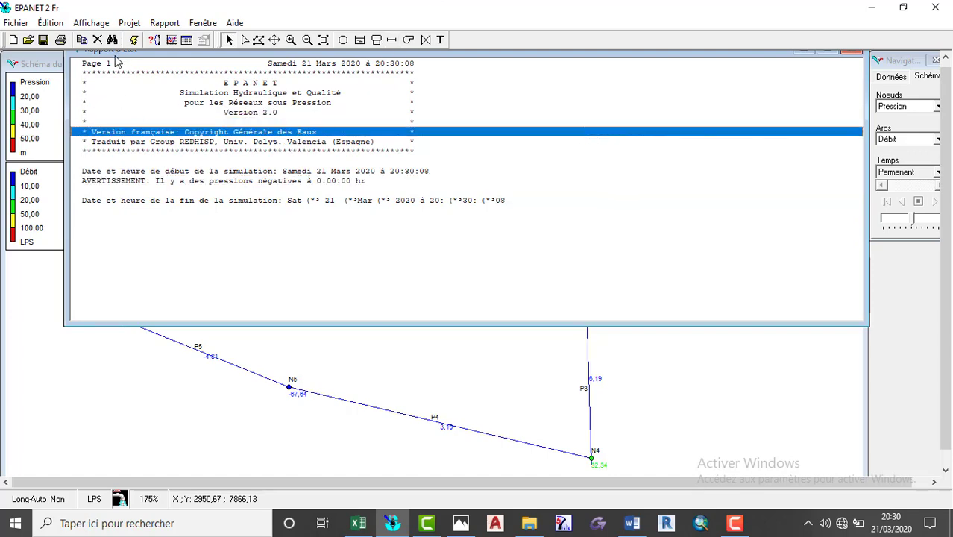
pyautogui.moveTo(116, 57); pyautogui.dragTo(79, 86)
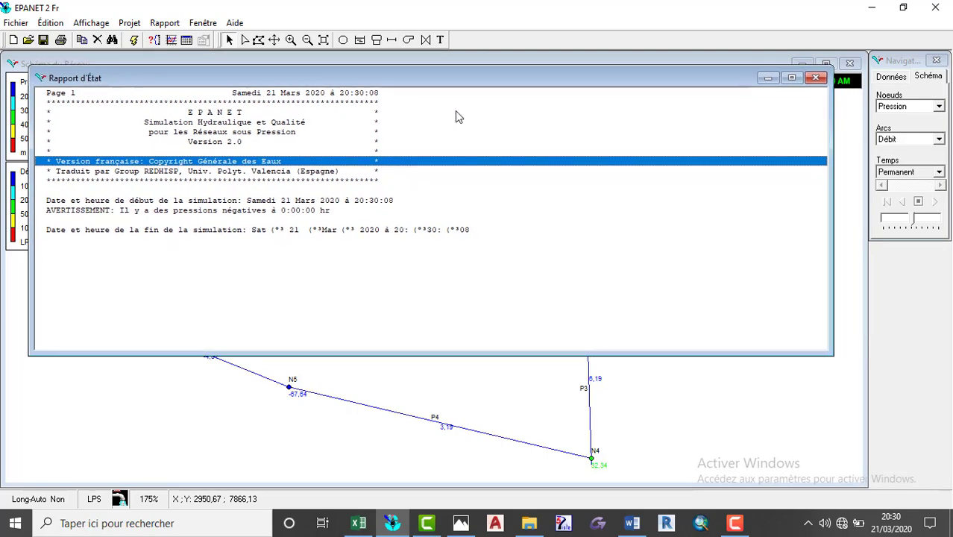
pyautogui.click(816, 77)
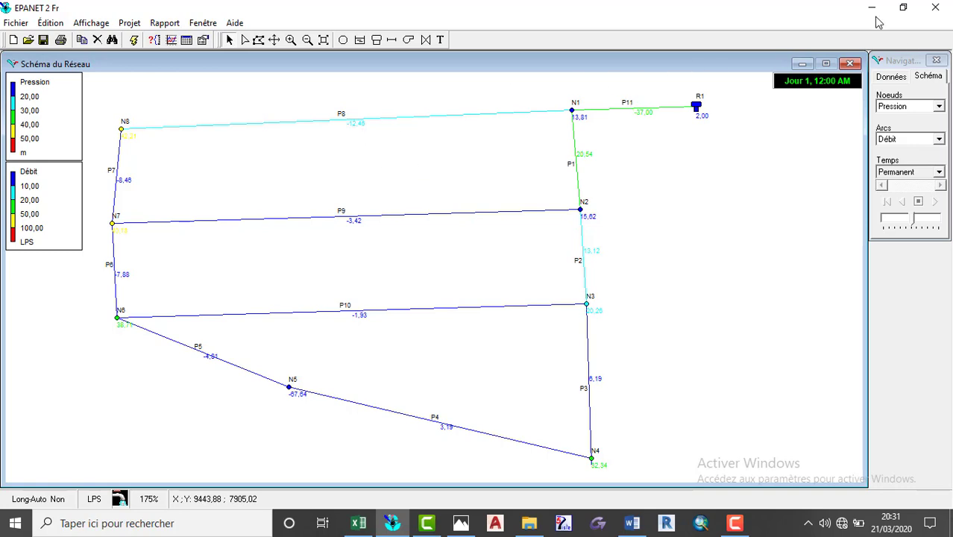
# - Display velocity (Vitesse) on the network map's pipes (Arcs) while keeping pressure on the nodes
pyautogui.click(897, 69)
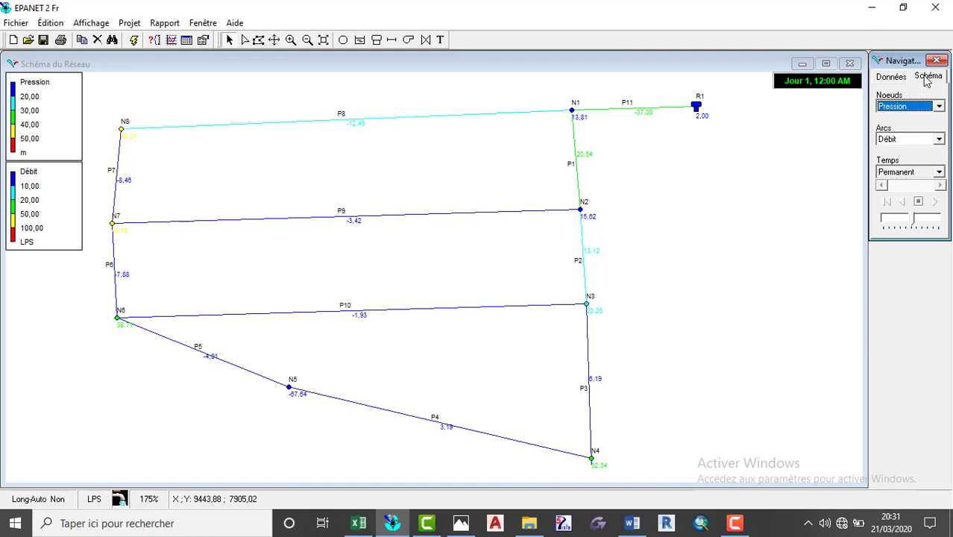
pyautogui.click(927, 77)
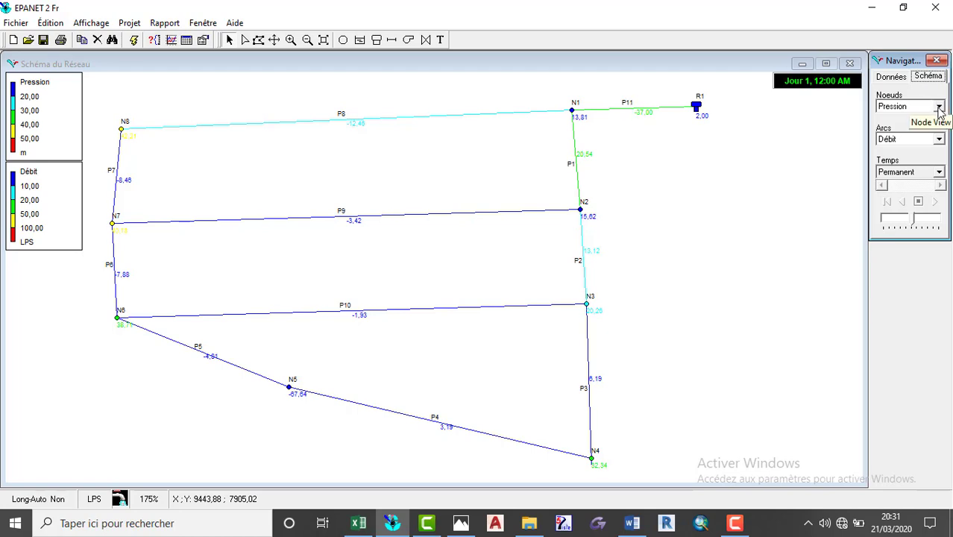
pyautogui.click(940, 139)
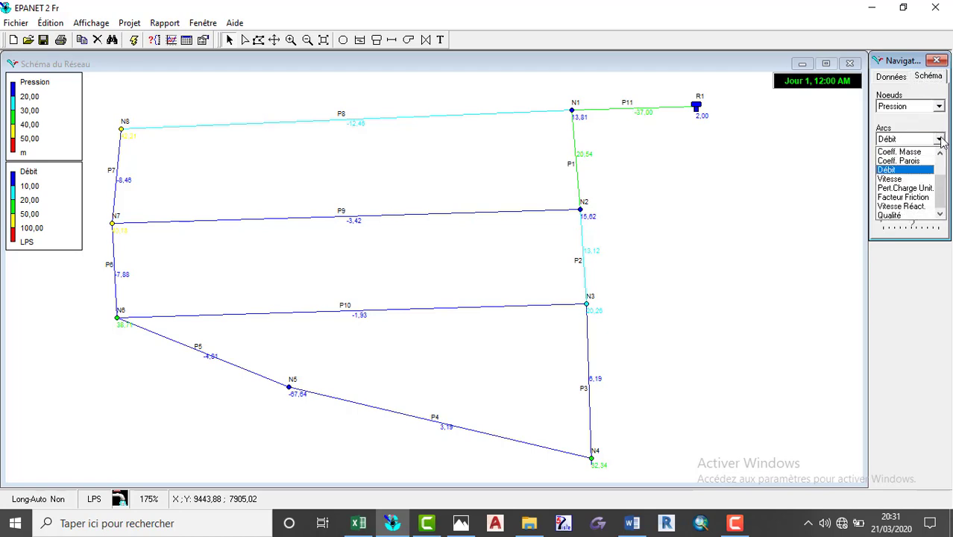
pyautogui.click(899, 179)
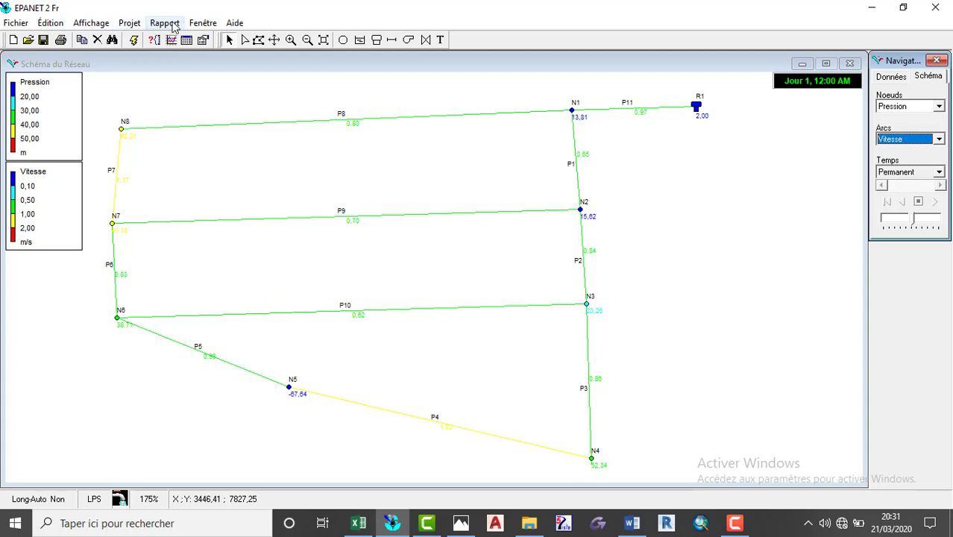
# - Edit the node pressure legend, setting its lowest interval limit to 10, and apply the change
pyautogui.click(97, 23)
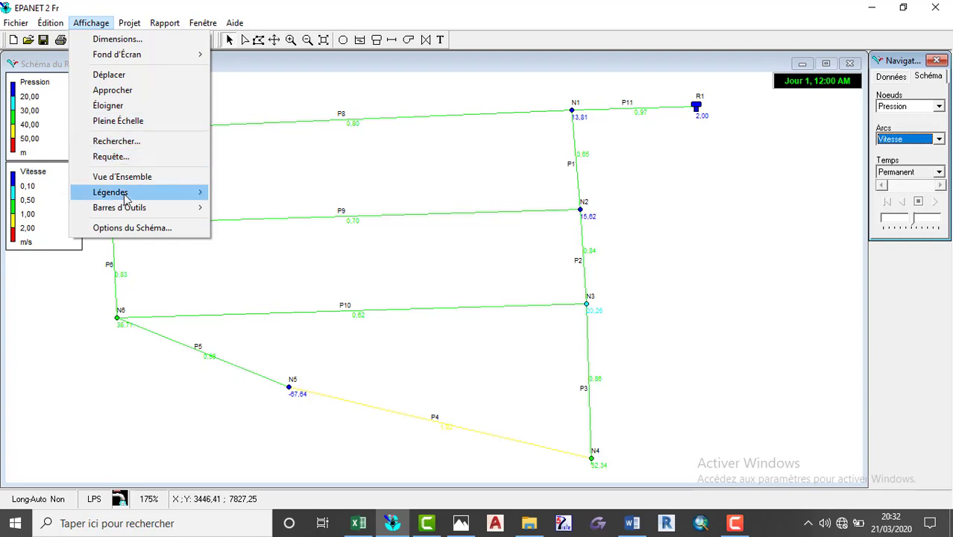
pyautogui.moveTo(125, 195)
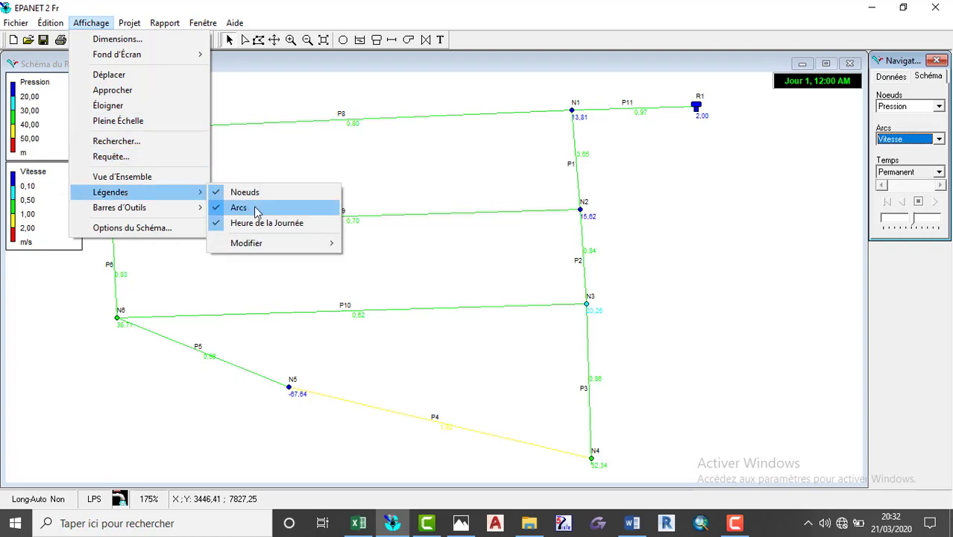
pyautogui.moveTo(255, 245)
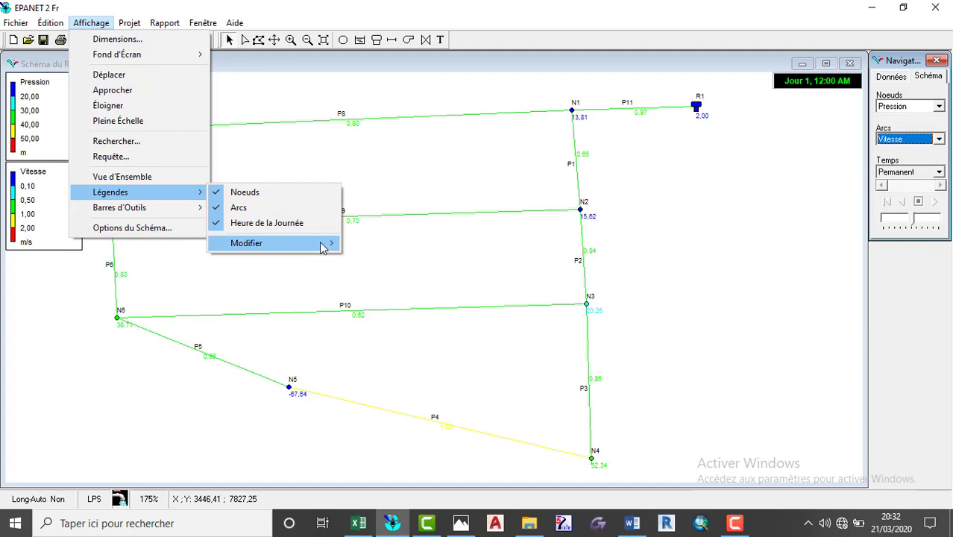
pyautogui.moveTo(323, 244)
pyautogui.click(358, 247)
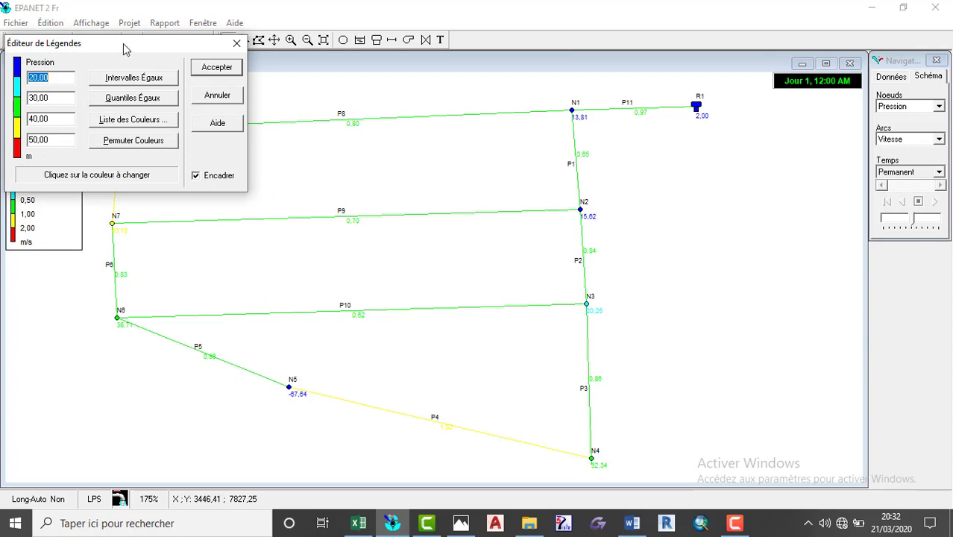
pyautogui.moveTo(121, 47); pyautogui.dragTo(319, 70)
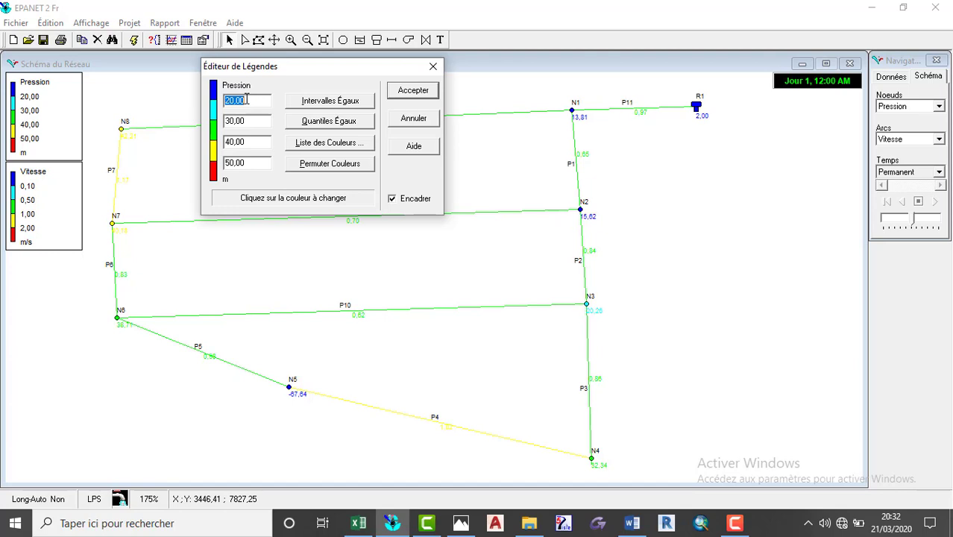
pyautogui.press('BackSpace')
pyautogui.write('1000')
pyautogui.press('BackSpace')
pyautogui.press('BackSpace')
pyautogui.click(413, 90)
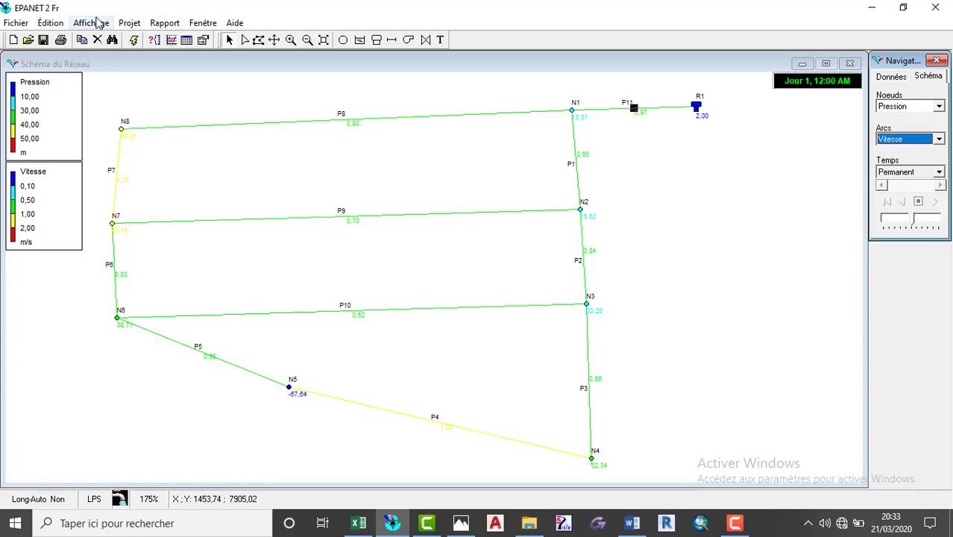
# - Edit the pipe velocity (Vitesse) legend, setting its lowest interval limit to 10, and apply the change
pyautogui.click(96, 24)
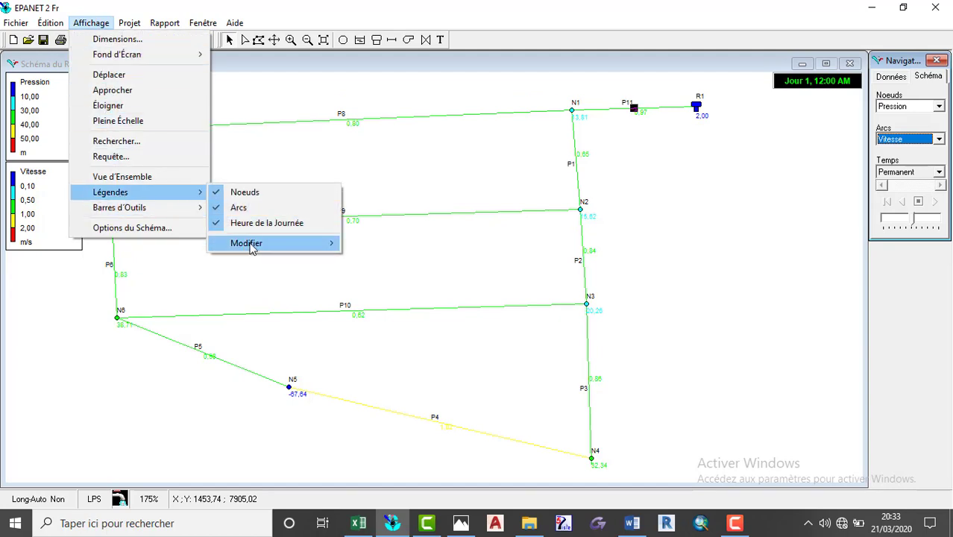
pyautogui.moveTo(325, 248)
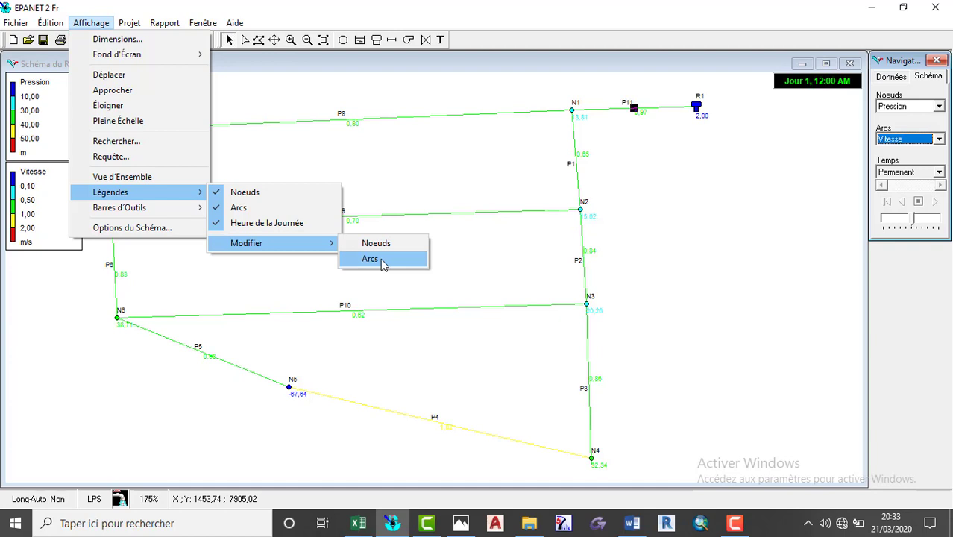
pyautogui.click(381, 261)
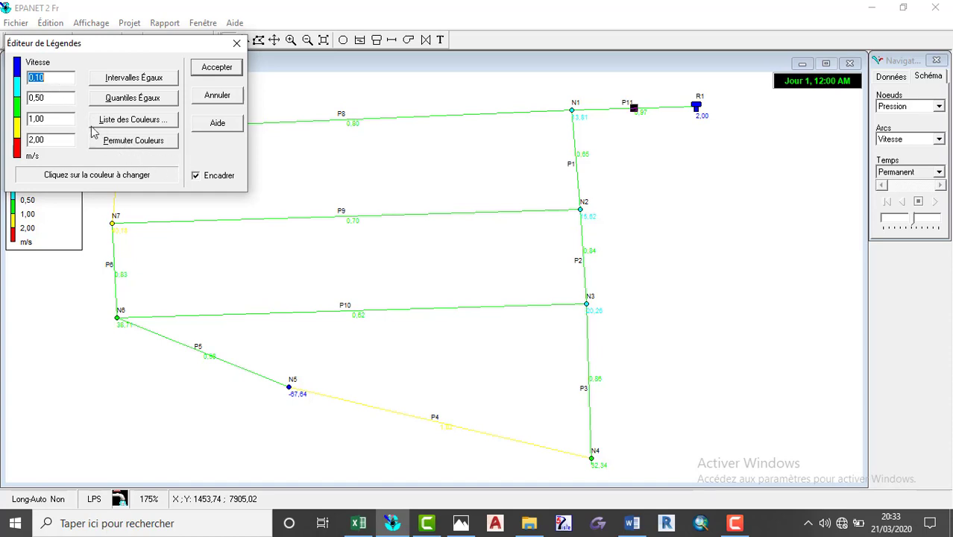
pyautogui.write('1')
pyautogui.moveTo(124, 46); pyautogui.dragTo(194, 44)
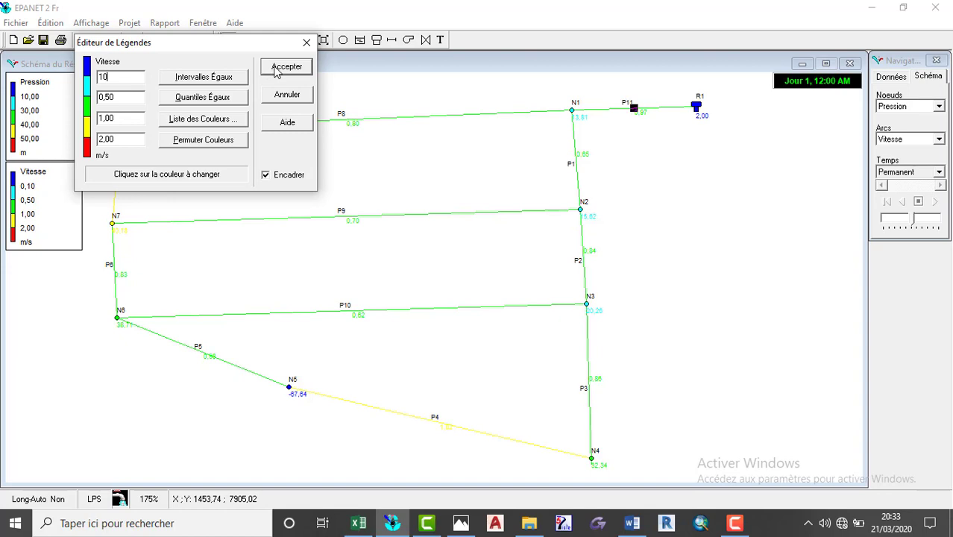
pyautogui.click(279, 71)
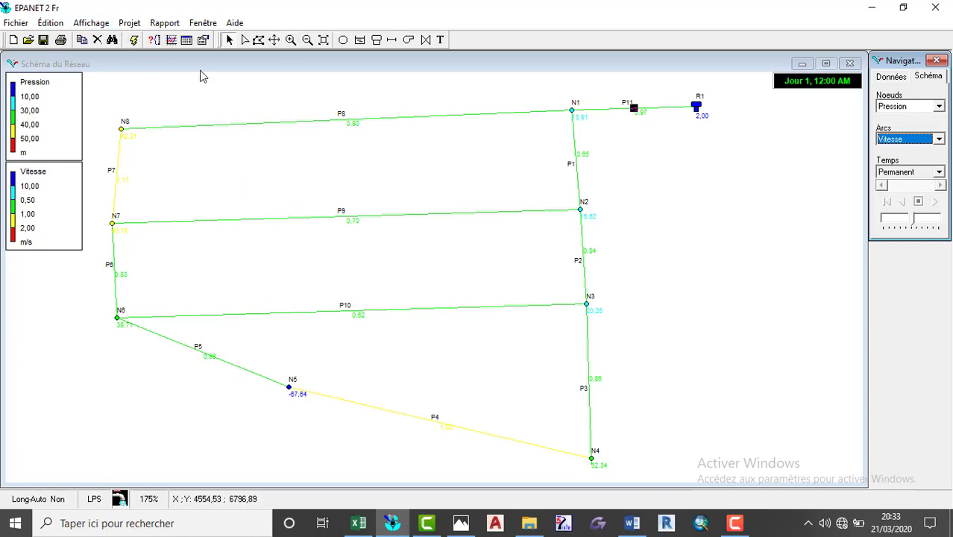
# - Review the map options (Options du Schéma) for displaying node and pipe IDs and values, and accept them
pyautogui.click(91, 23)
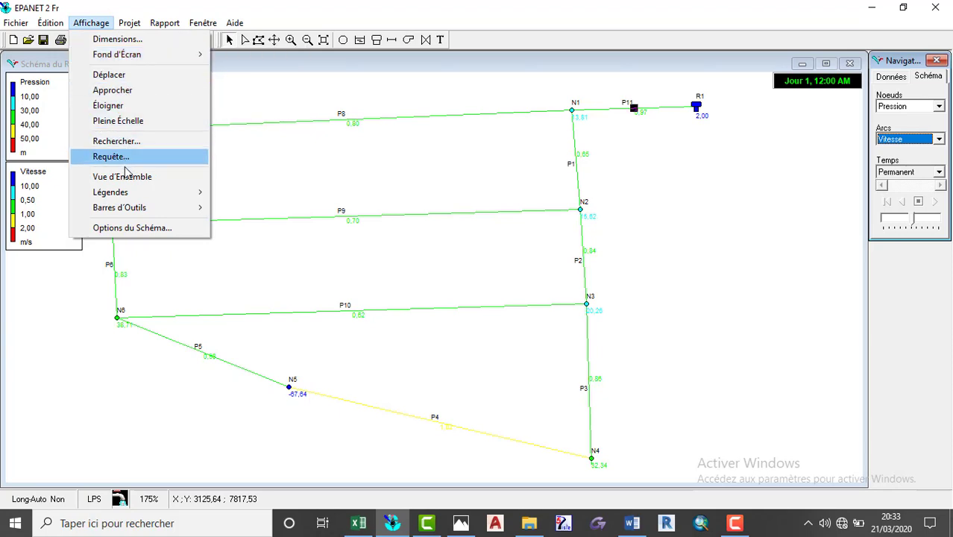
pyautogui.click(123, 228)
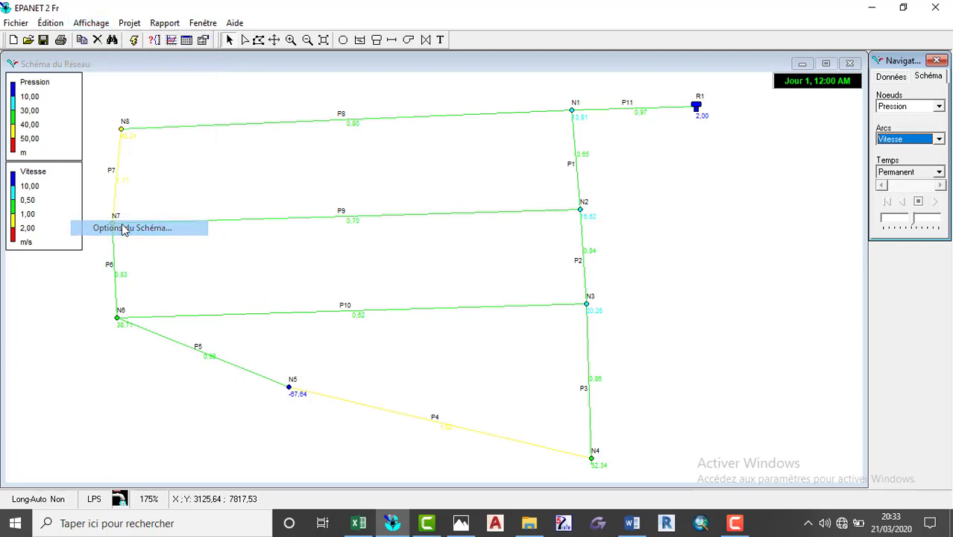
pyautogui.moveTo(462, 156); pyautogui.dragTo(366, 89)
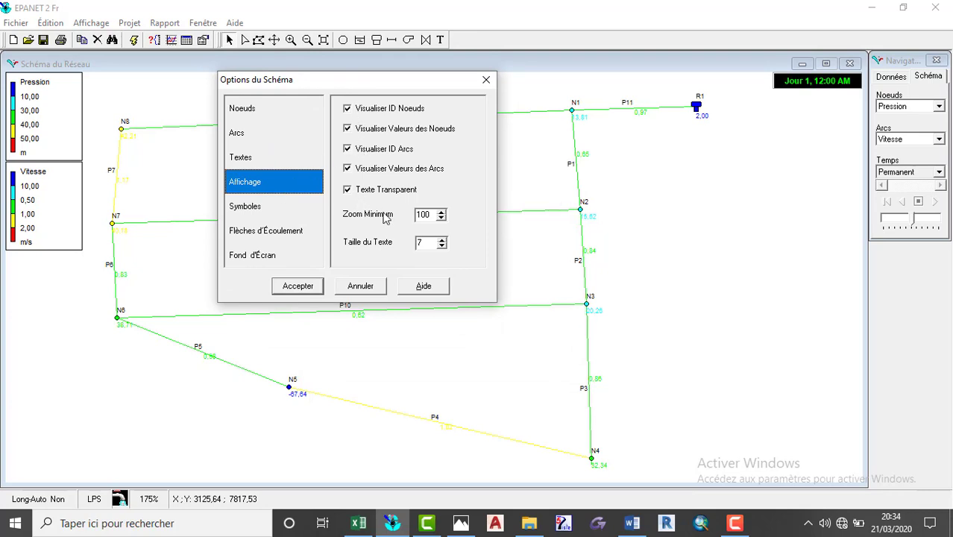
pyautogui.click(311, 287)
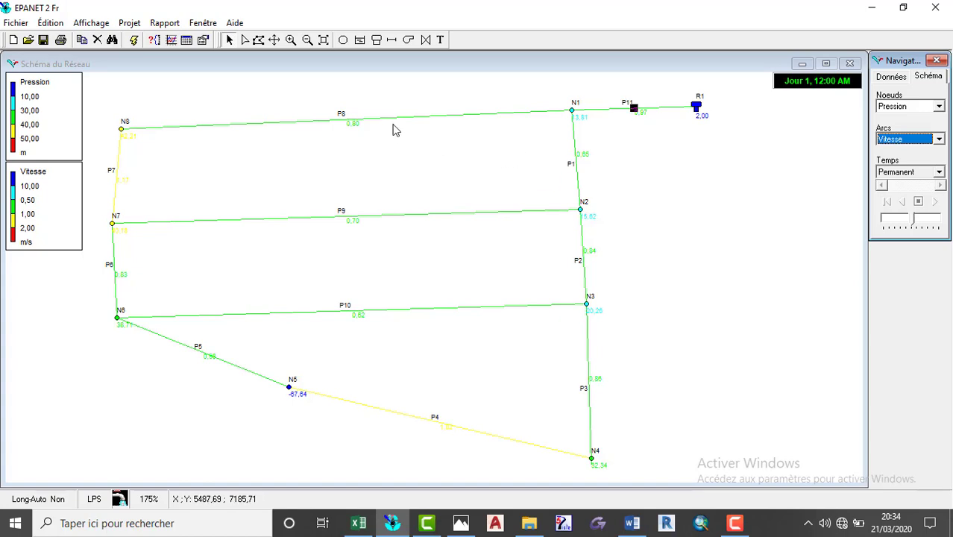
# - Open the schematic options, set the label text size to 11 and adjust the node size
pyautogui.moveTo(361, 128)
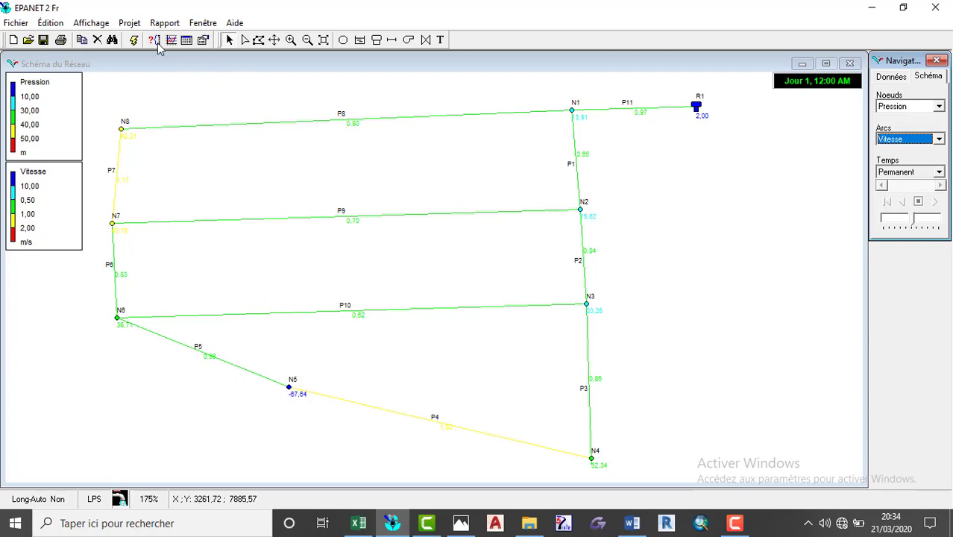
pyautogui.click(91, 23)
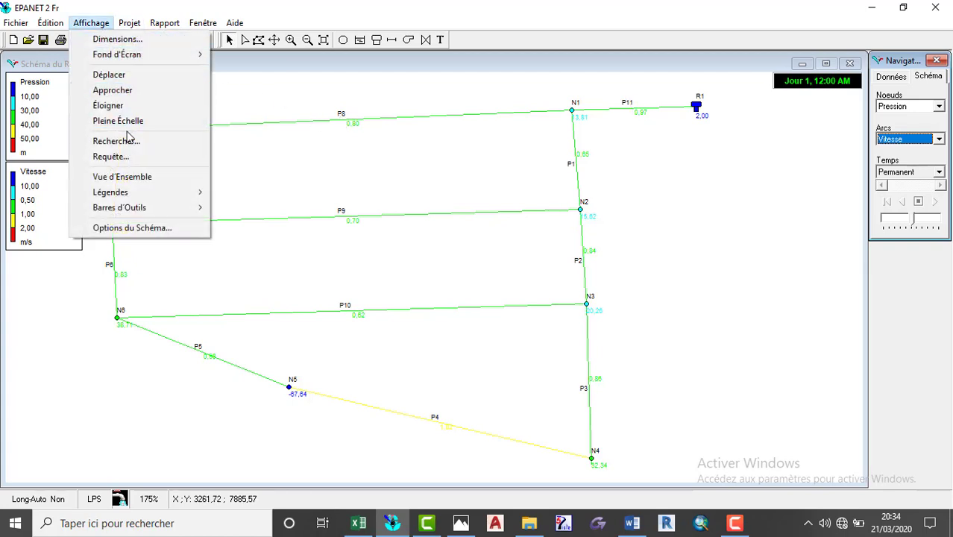
pyautogui.click(128, 228)
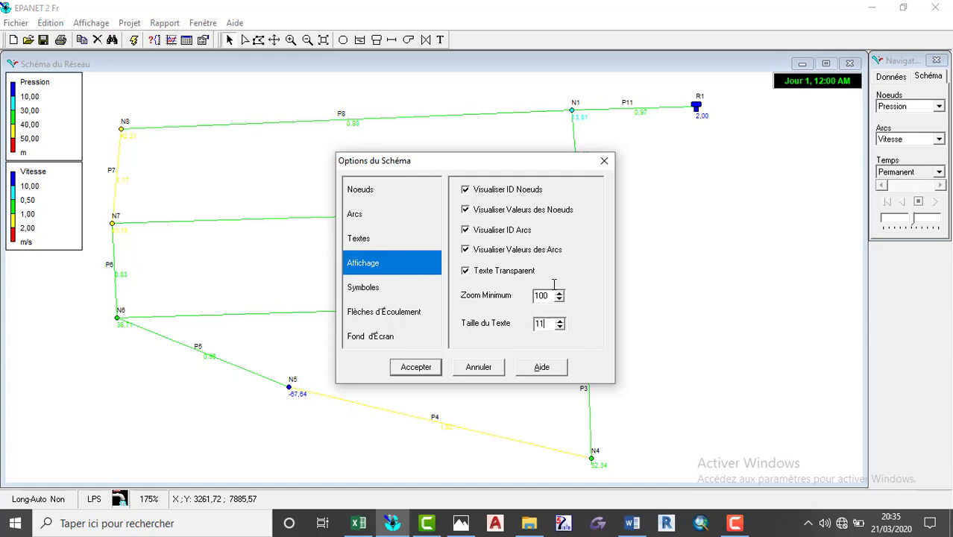
pyautogui.click(400, 193)
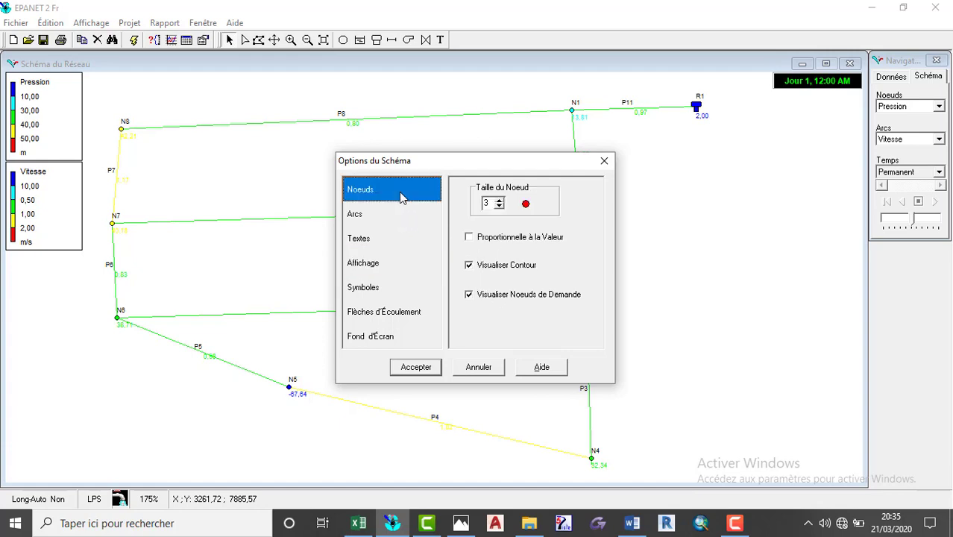
pyautogui.doubleClick(494, 203)
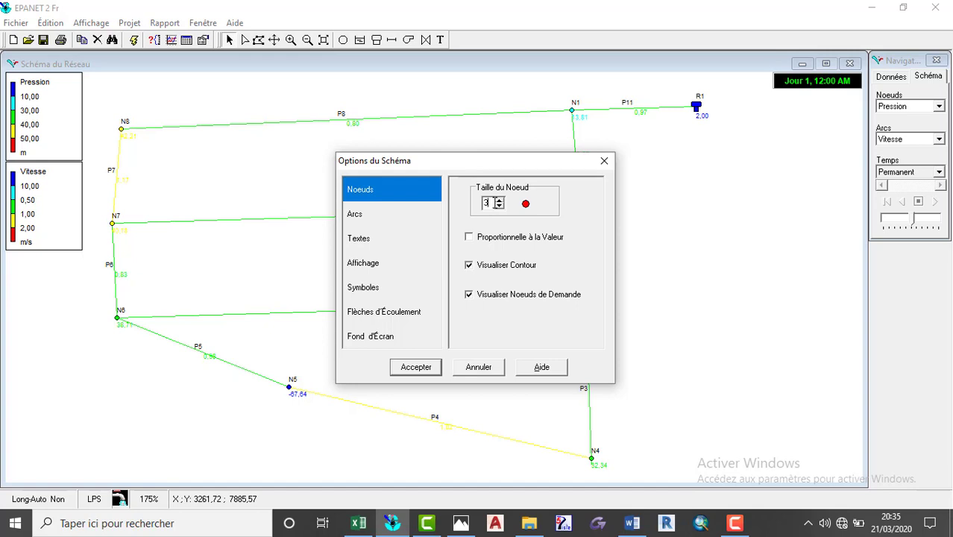
pyautogui.click(498, 199)
# - Set the link width to 3 in the schematic options and apply the settings to the network map
pyautogui.click(384, 213)
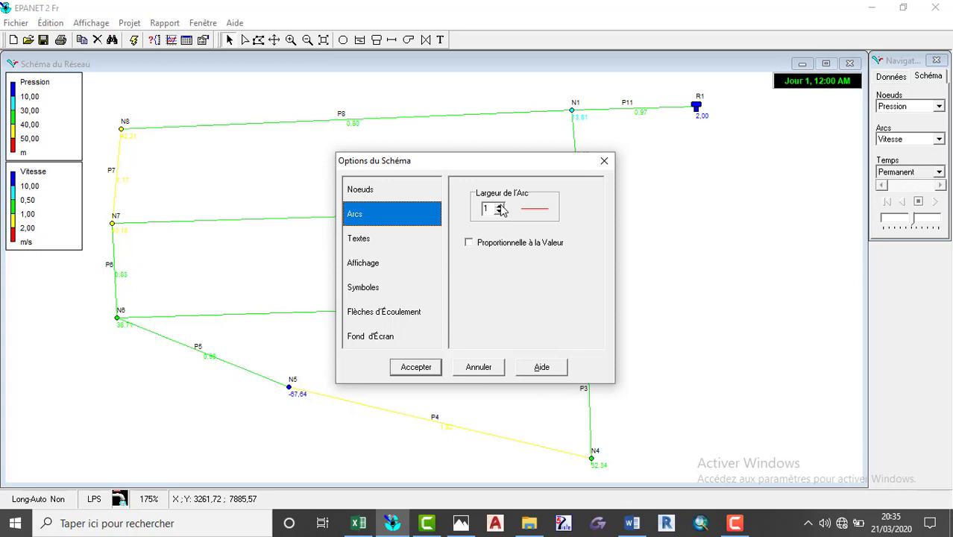
pyautogui.click(499, 207)
pyautogui.click(500, 207)
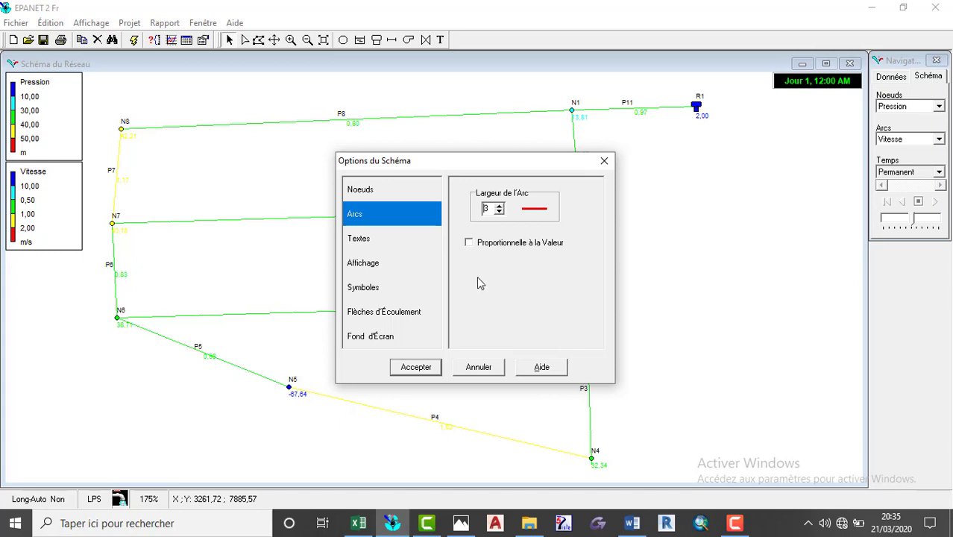
pyautogui.click(399, 246)
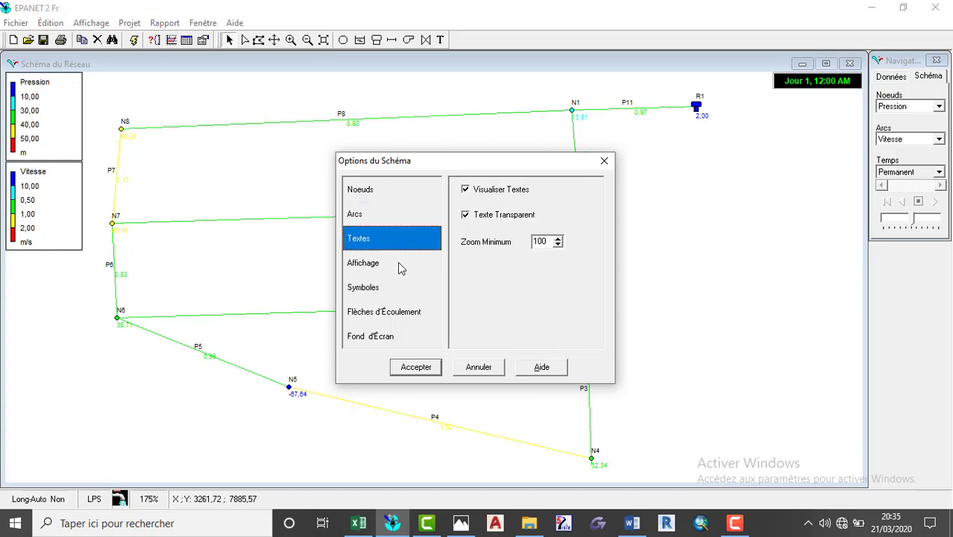
pyautogui.click(401, 269)
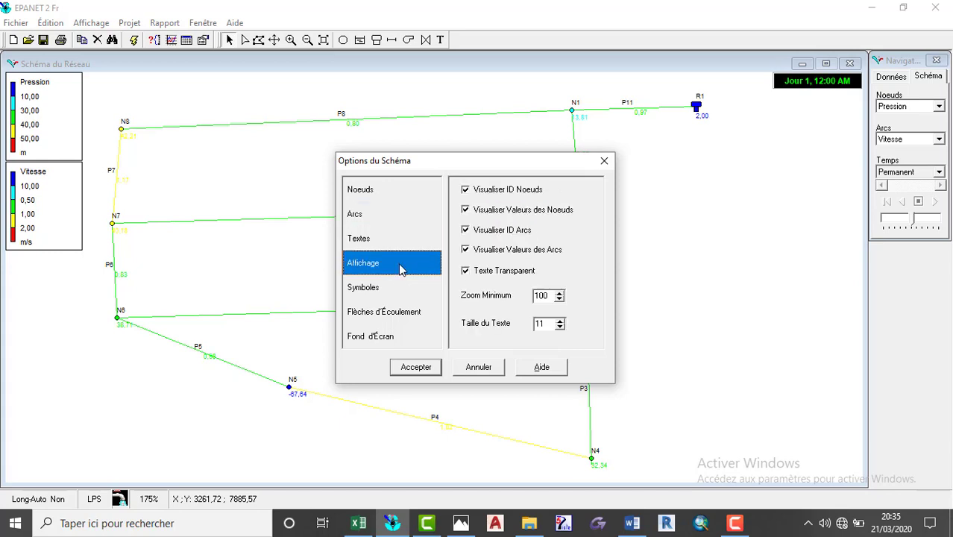
pyautogui.click(400, 289)
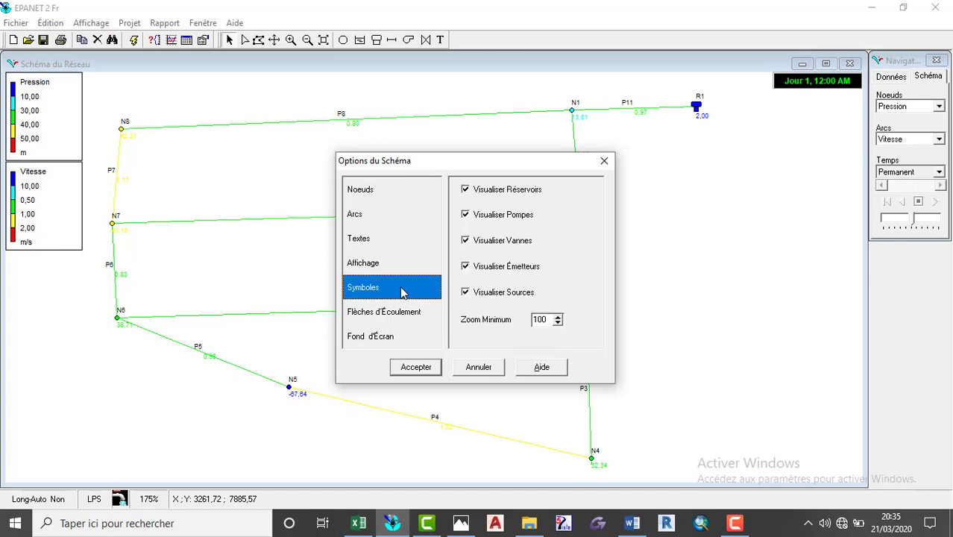
pyautogui.click(396, 313)
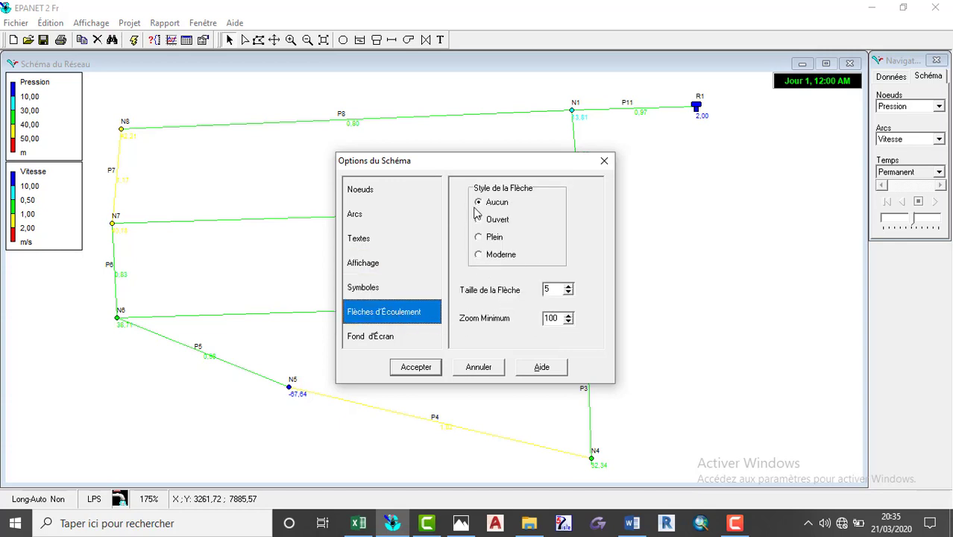
pyautogui.click(398, 339)
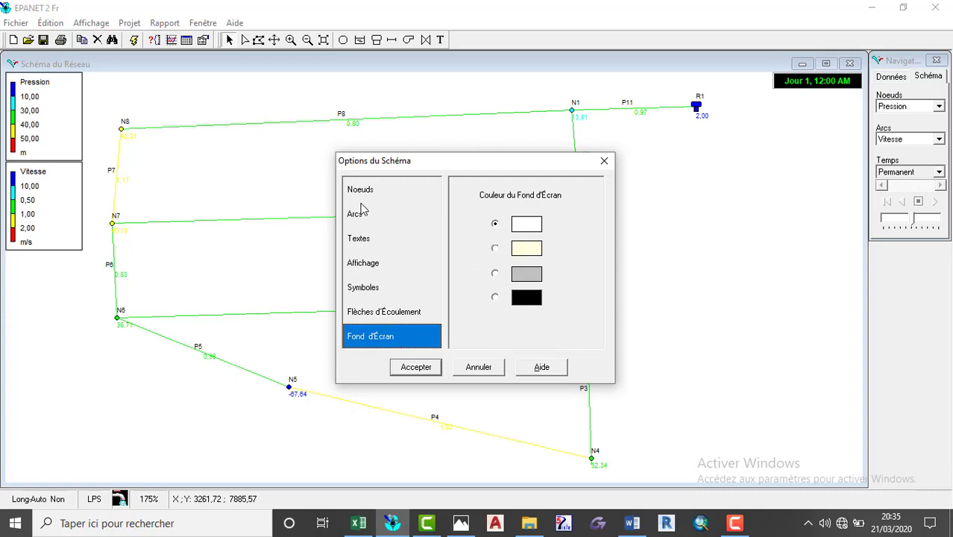
pyautogui.click(401, 366)
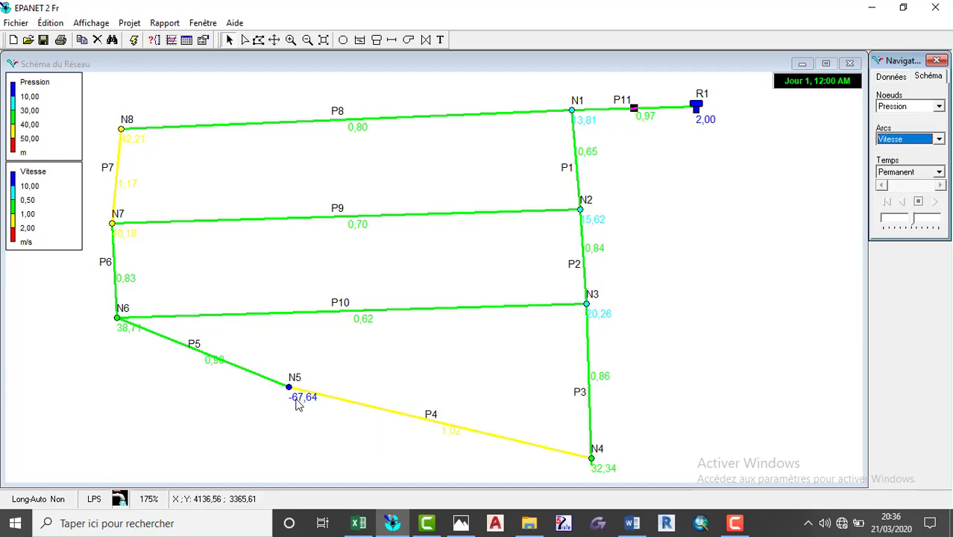
# - Reverse pipe P4 between N5 and N4 using the Inverser command
pyautogui.click(313, 396)
pyautogui.rightClick(315, 397)
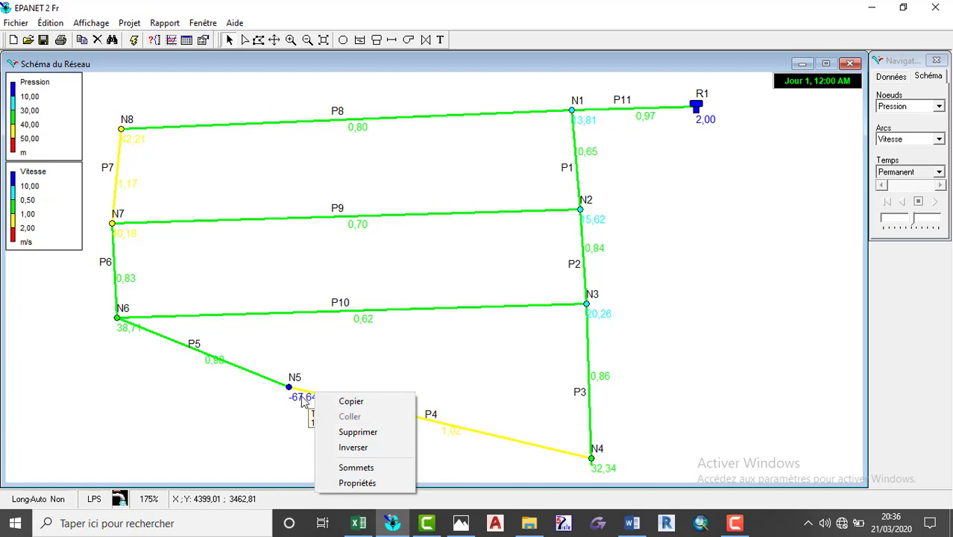
pyautogui.click(303, 393)
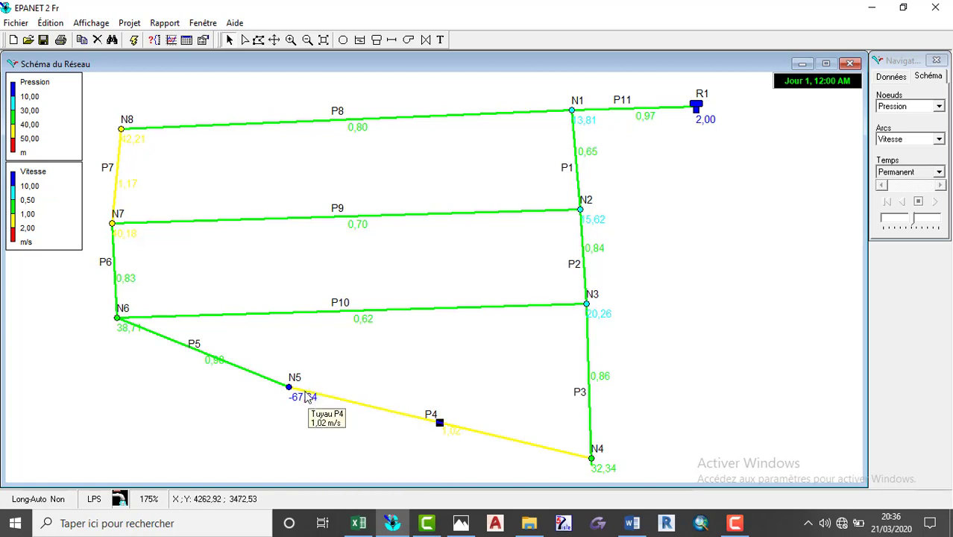
pyautogui.rightClick(305, 398)
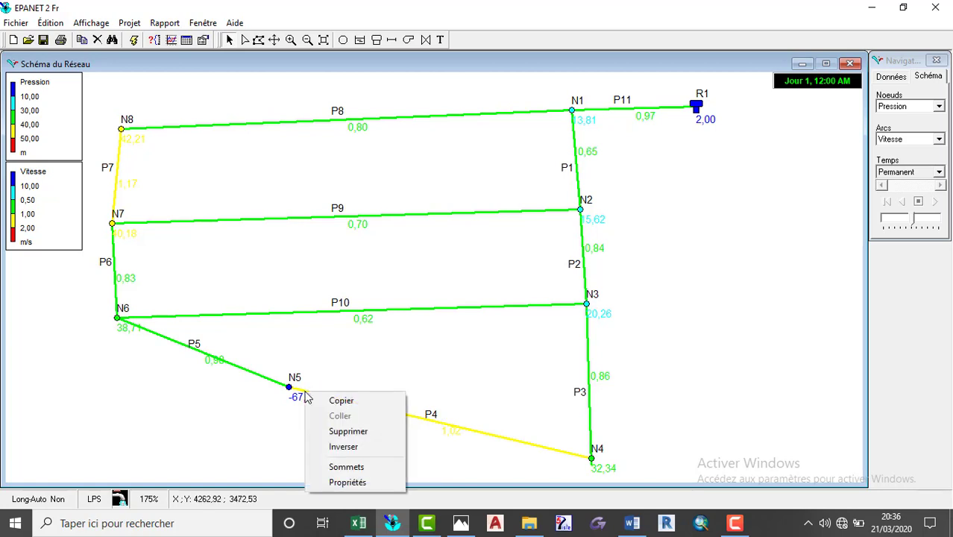
pyautogui.click(361, 447)
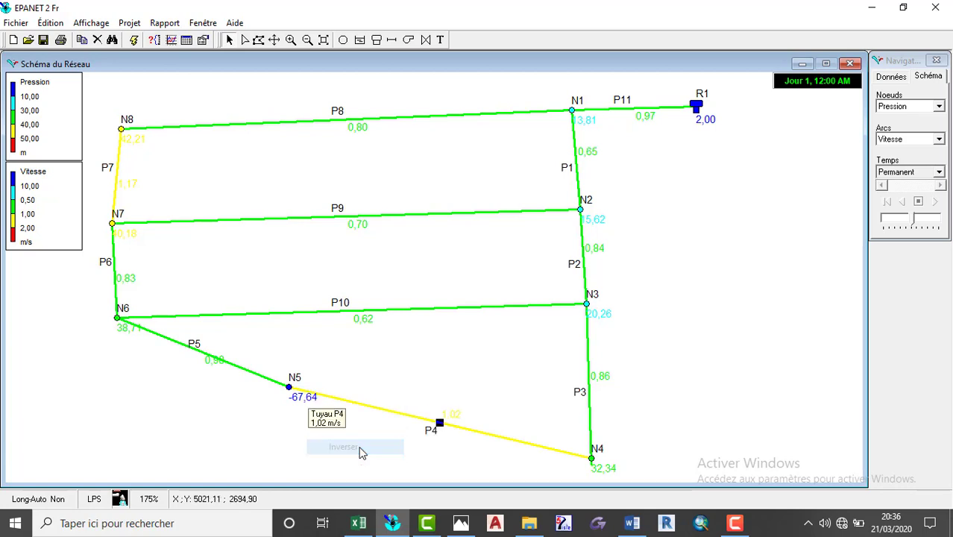
pyautogui.click(316, 401)
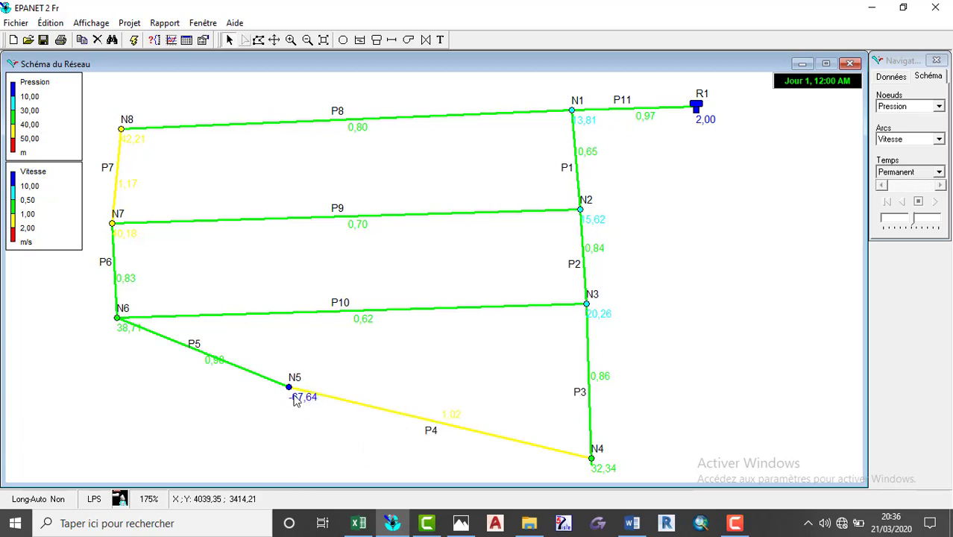
pyautogui.click(349, 409)
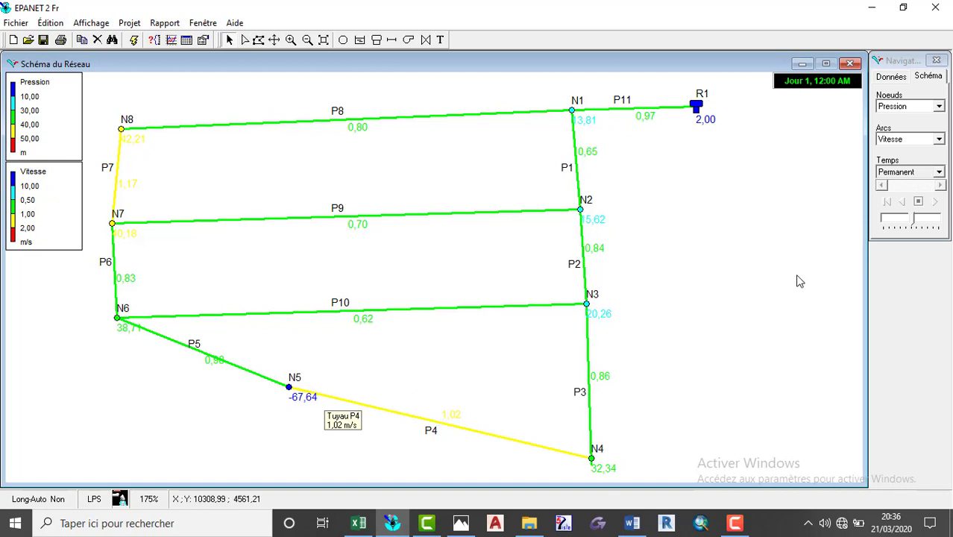
pyautogui.click(810, 214)
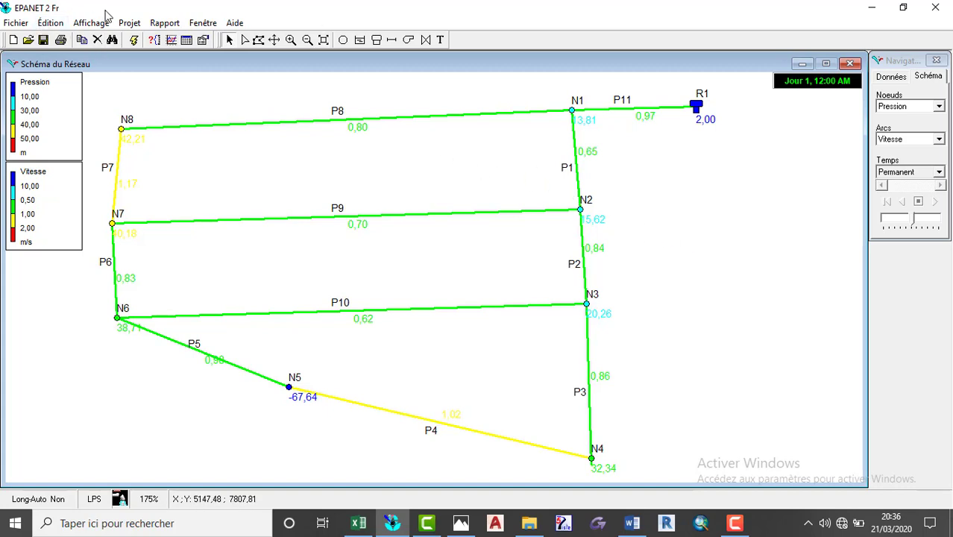
# - Set up a results table of type Arcs du Réseau and include the Longueur and Diamètre columns
pyautogui.click(164, 24)
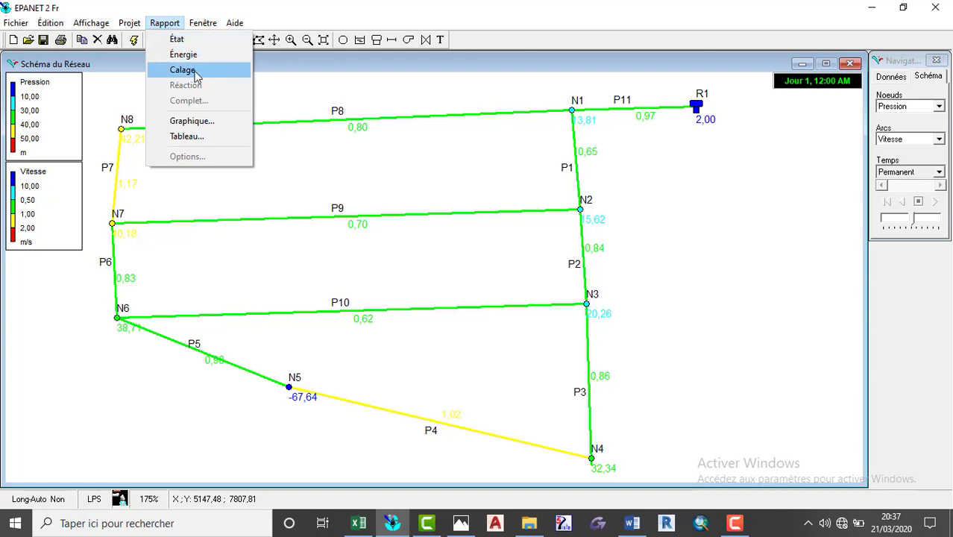
pyautogui.click(198, 138)
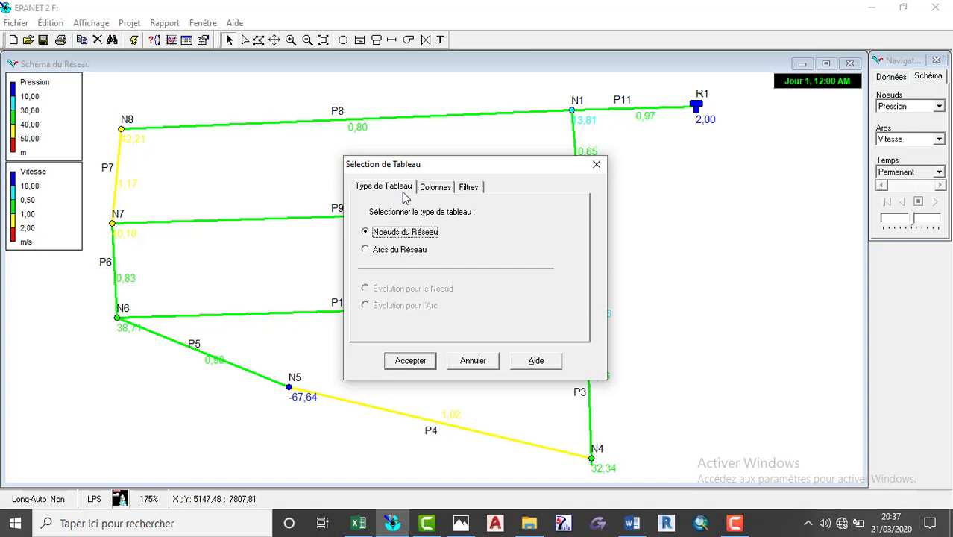
pyautogui.click(365, 250)
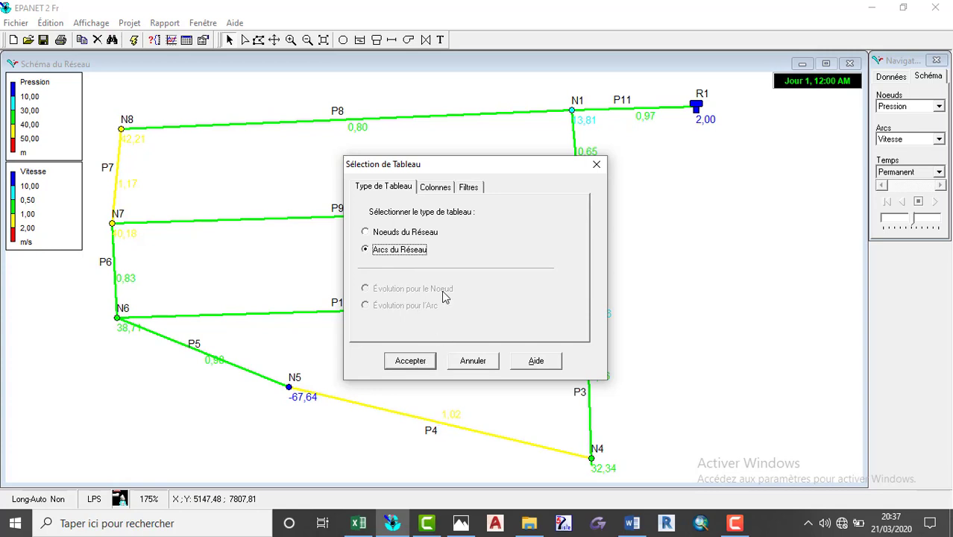
pyautogui.click(435, 190)
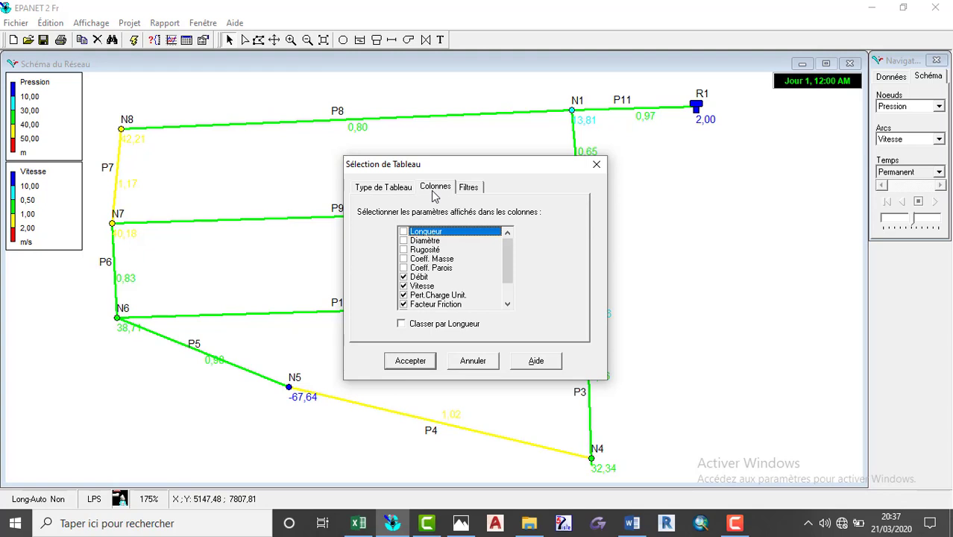
pyautogui.click(404, 241)
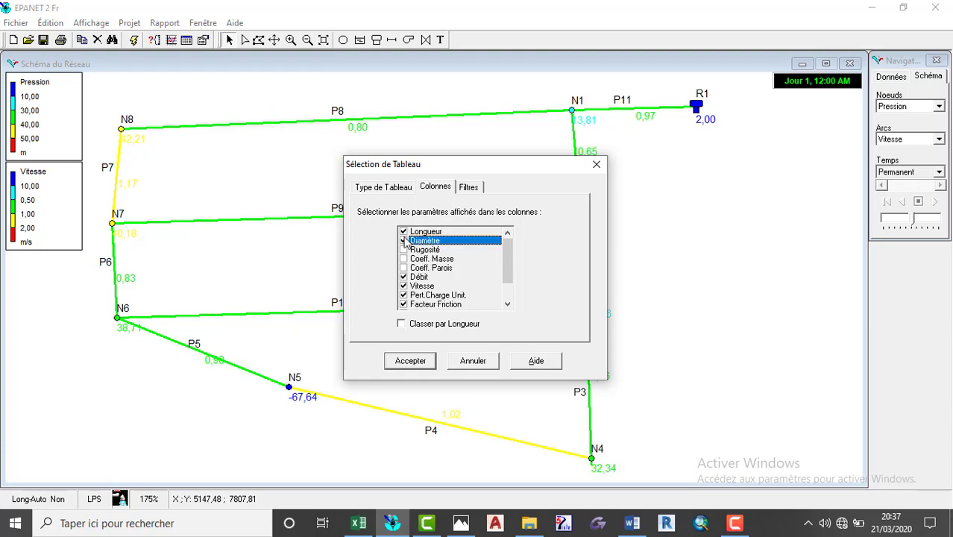
# - Exclude Pert.Charge Unit., Facteur Friction, Vitesse Réact., Qualité and État from the columns and generate the links table
pyautogui.click(404, 296)
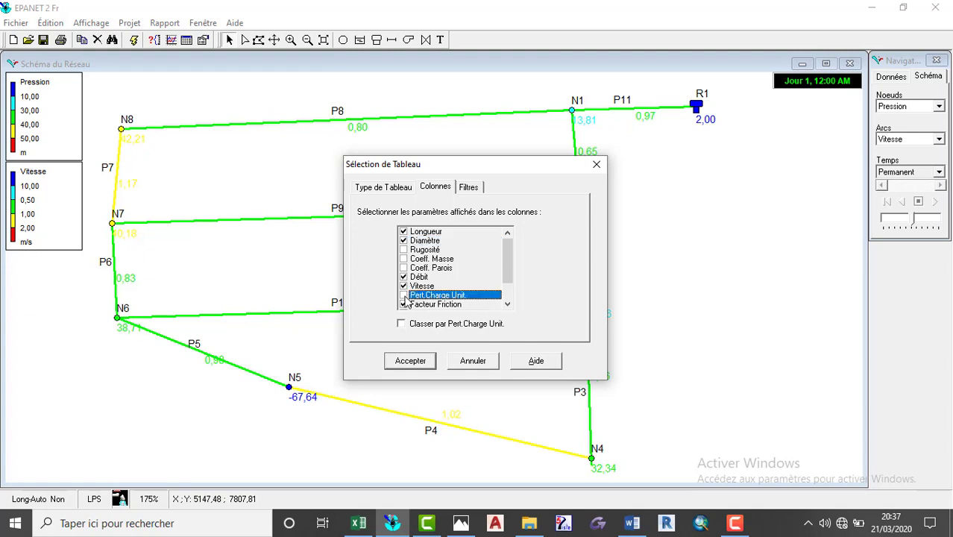
pyautogui.click(403, 304)
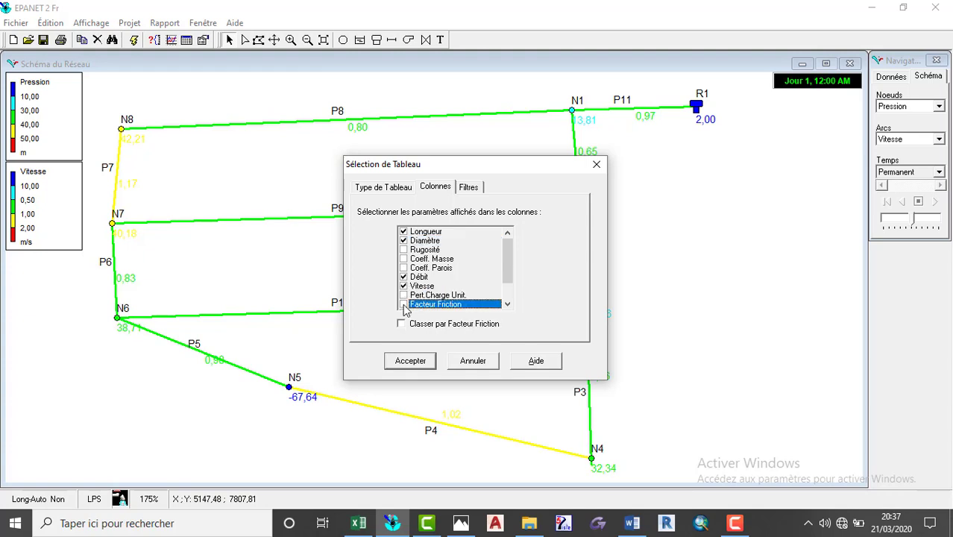
pyautogui.scroll(-1, 468, 291)
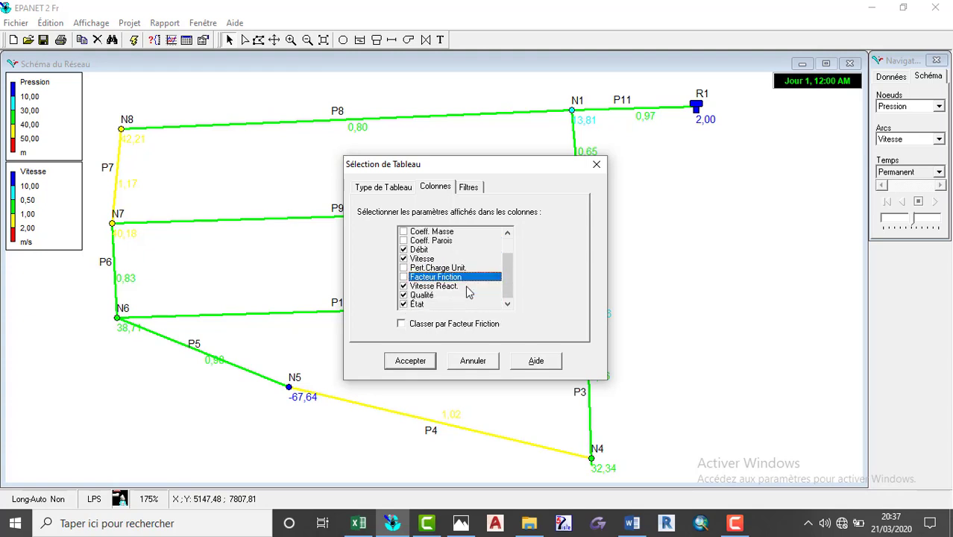
pyautogui.click(403, 287)
pyautogui.click(403, 295)
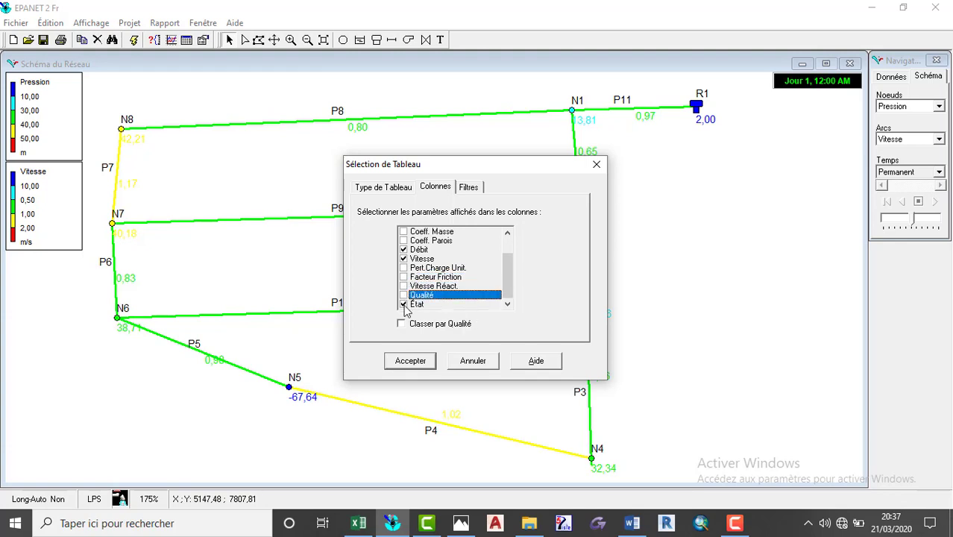
pyautogui.click(404, 304)
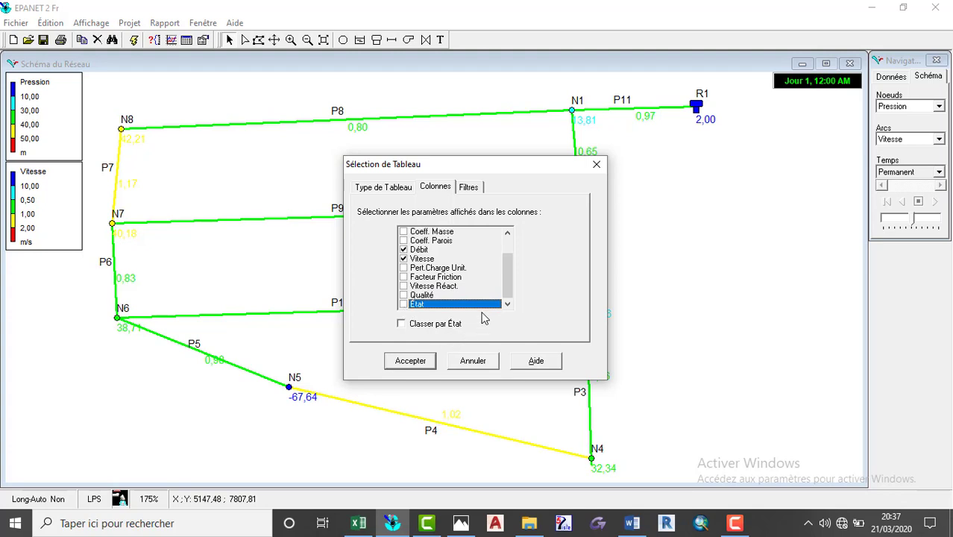
pyautogui.click(409, 360)
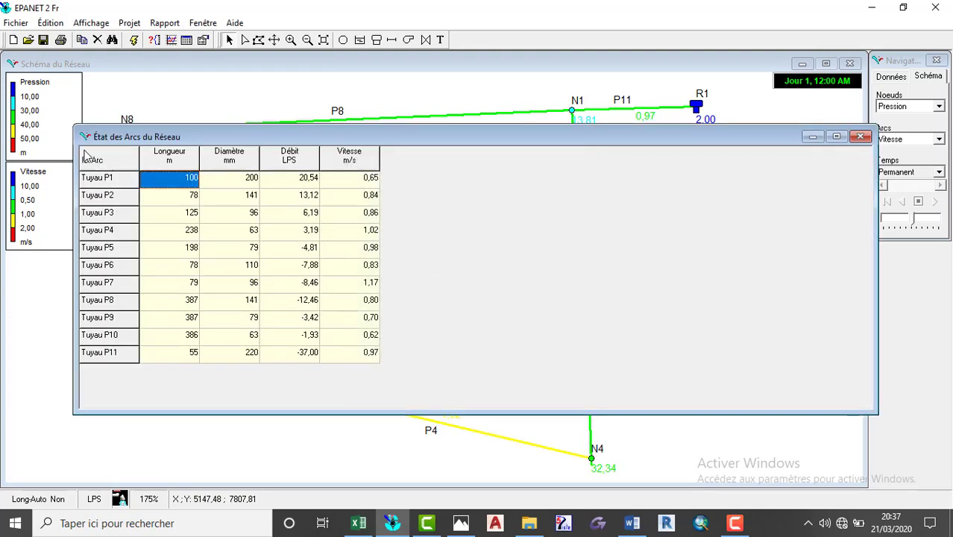
# - Select the entire links results table and copy it to the Presse-papiers as text data
pyautogui.click(97, 161)
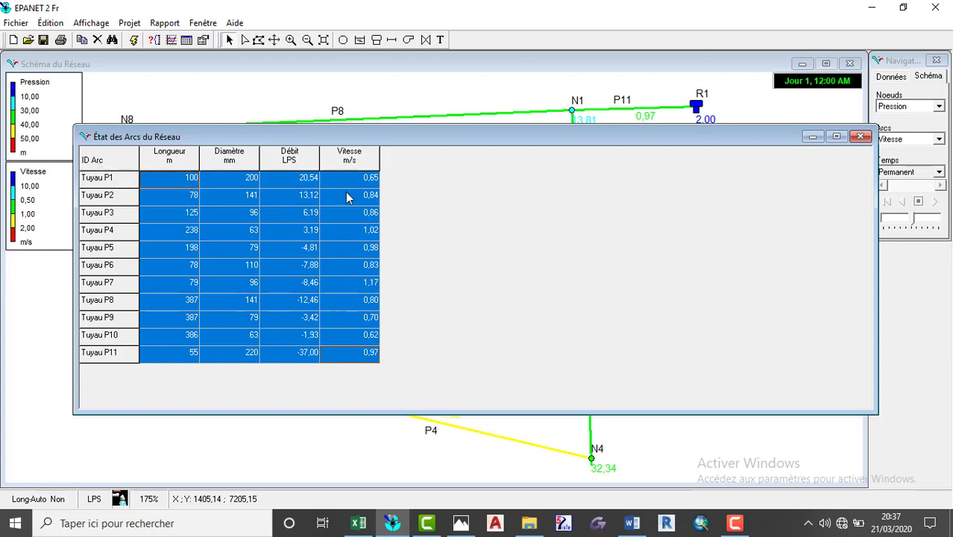
pyautogui.click(81, 40)
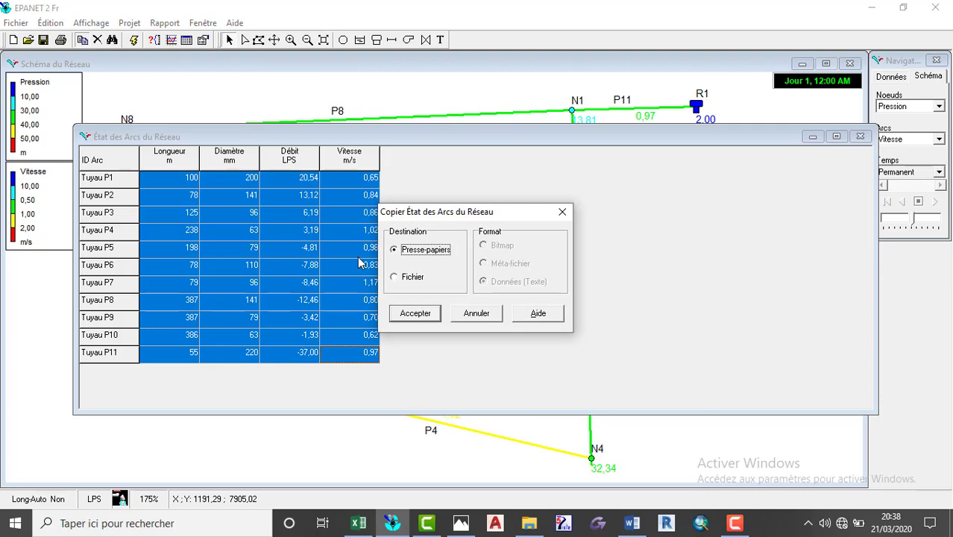
pyautogui.click(419, 313)
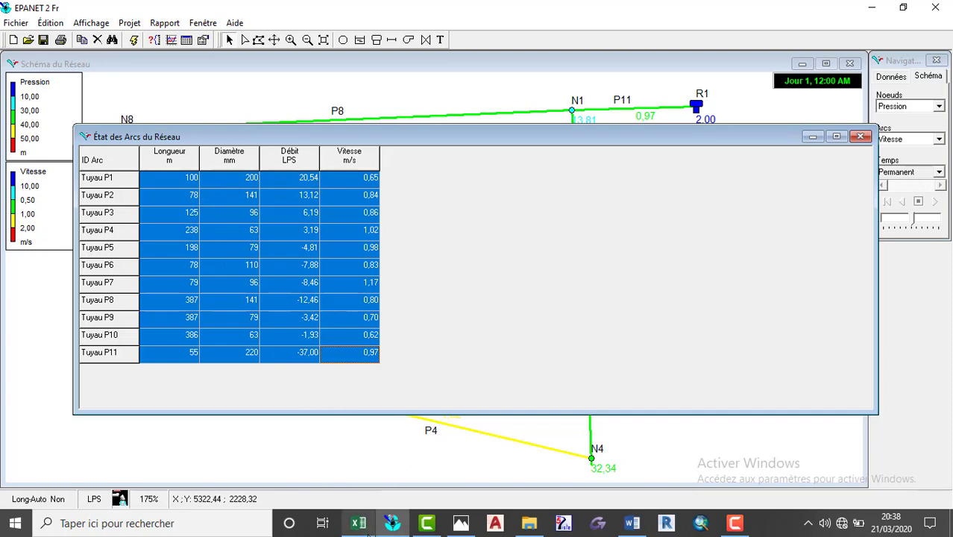
# - Switch to Excel, dismiss the add-in error and activation dialogs, and create a new blank workbook
pyautogui.moveTo(357, 522)
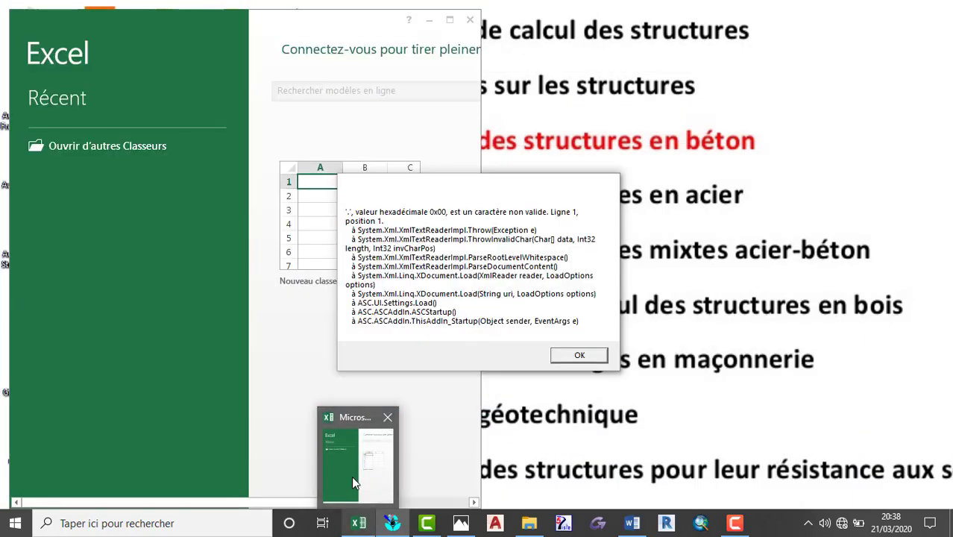
pyautogui.click(351, 475)
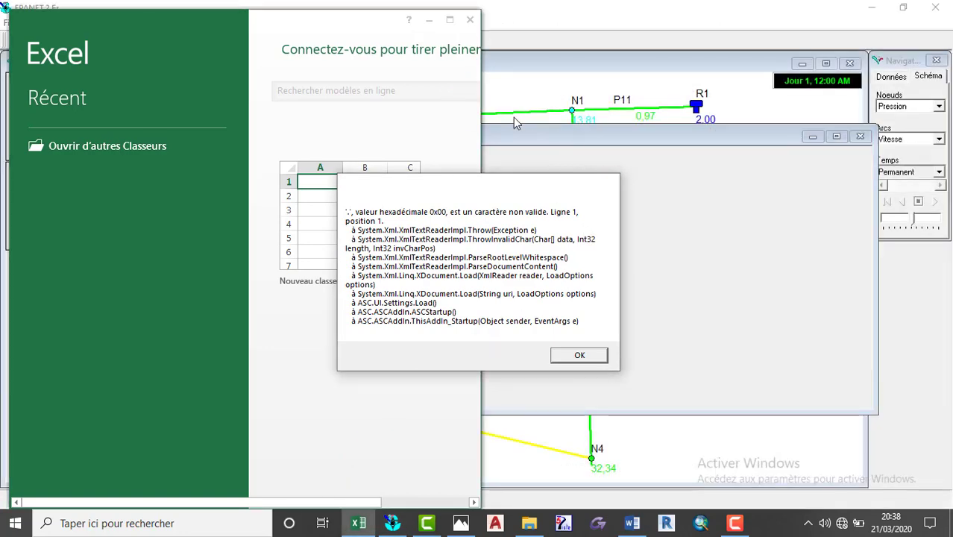
pyautogui.click(608, 184)
pyautogui.click(453, 25)
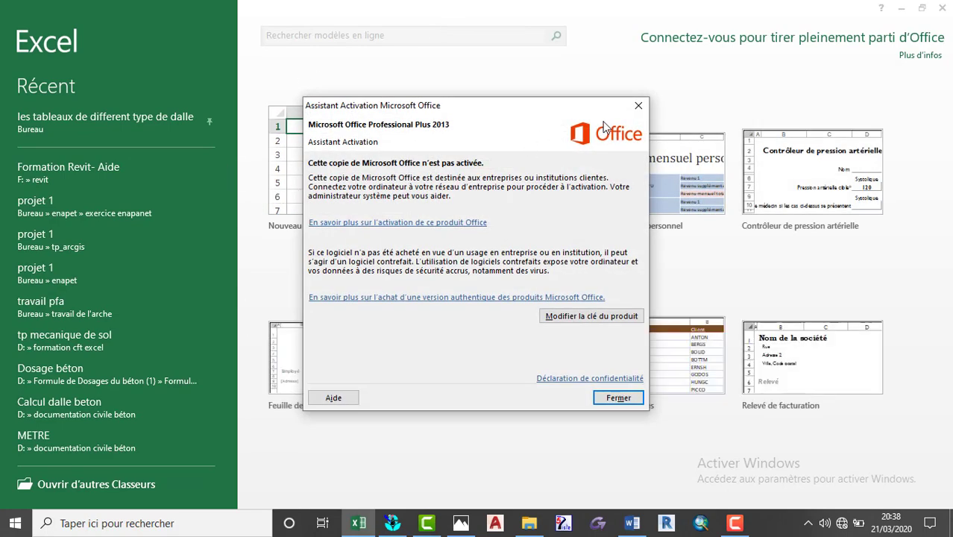
pyautogui.moveTo(623, 110); pyautogui.dragTo(631, 108)
pyautogui.click(654, 110)
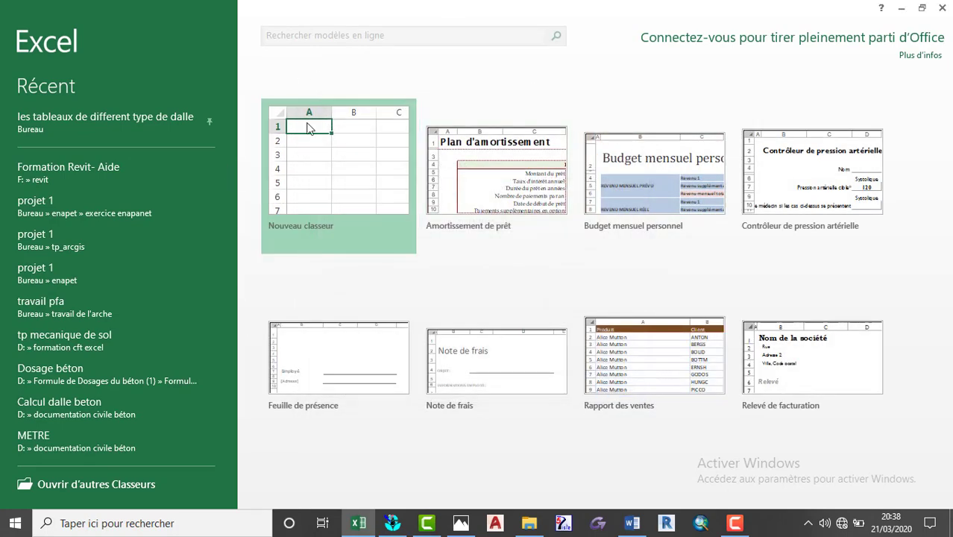
pyautogui.click(363, 154)
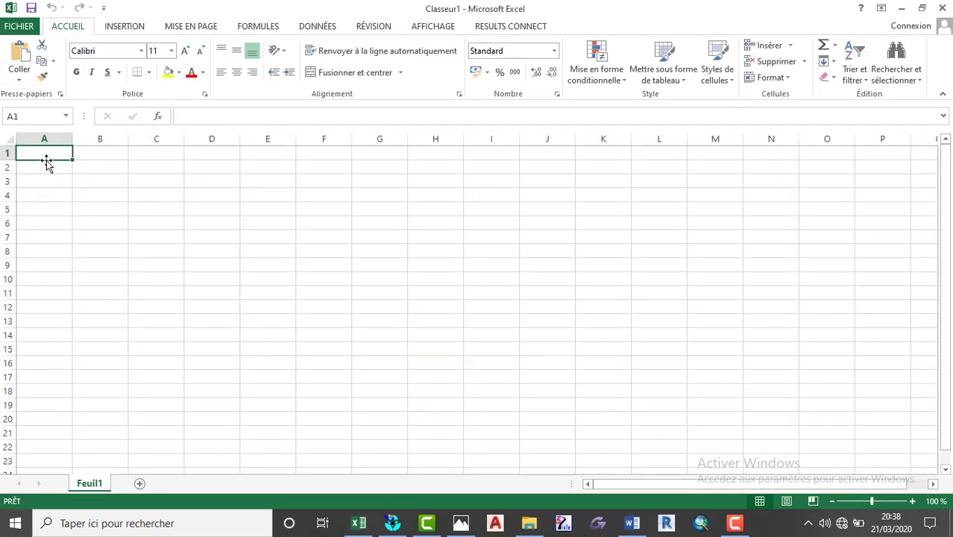
# - Paste the copied pipe results table into Feuil1 starting at cell A1, accepting the selection size mismatch
pyautogui.moveTo(49, 149); pyautogui.dragTo(297, 405)
pyautogui.click(24, 56)
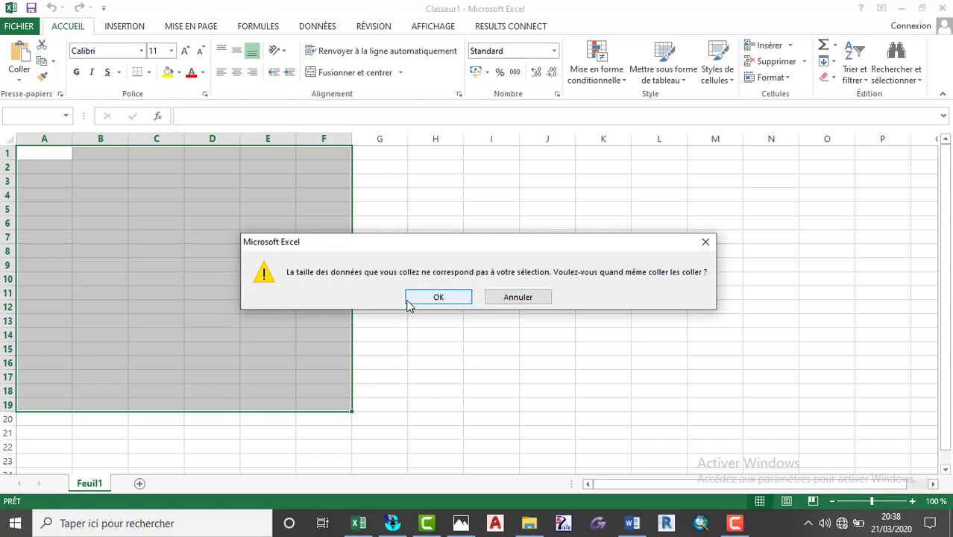
pyautogui.click(411, 297)
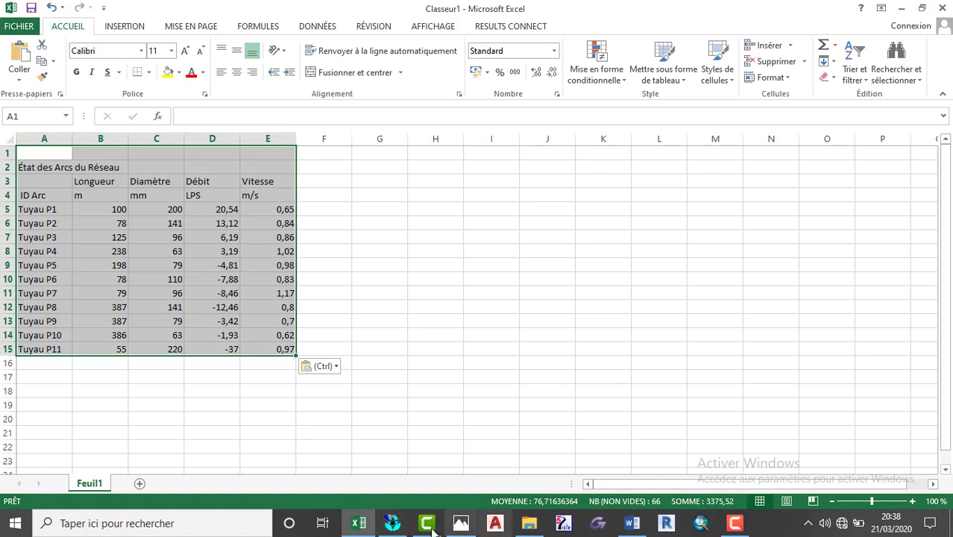
# - Switch back to EPANET and close the État des Arcs du Réseau table
pyautogui.click(392, 522)
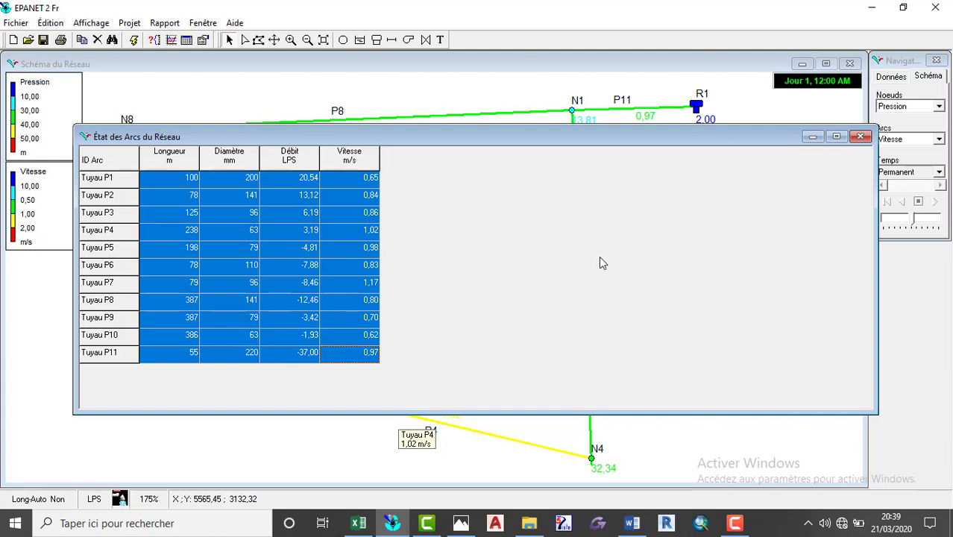
pyautogui.click(862, 138)
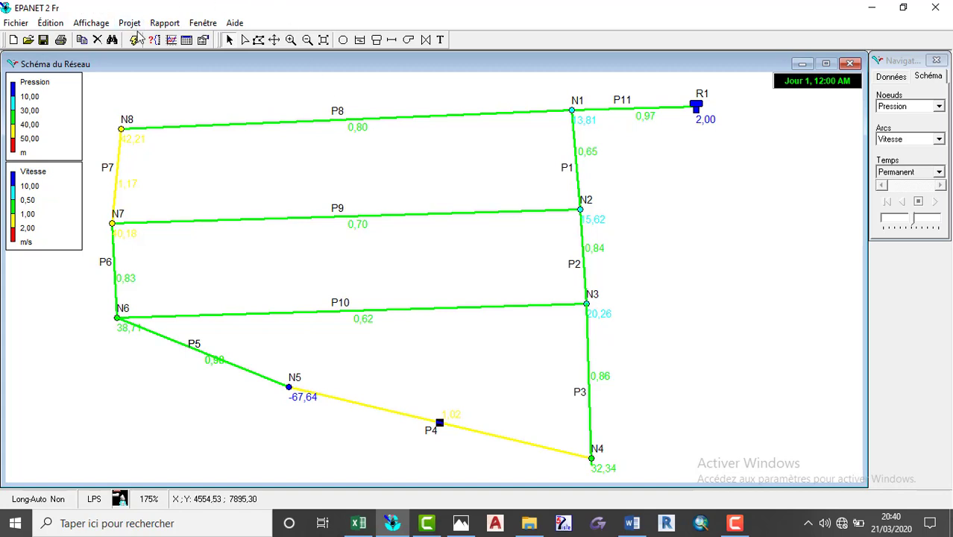
pyautogui.click(97, 28)
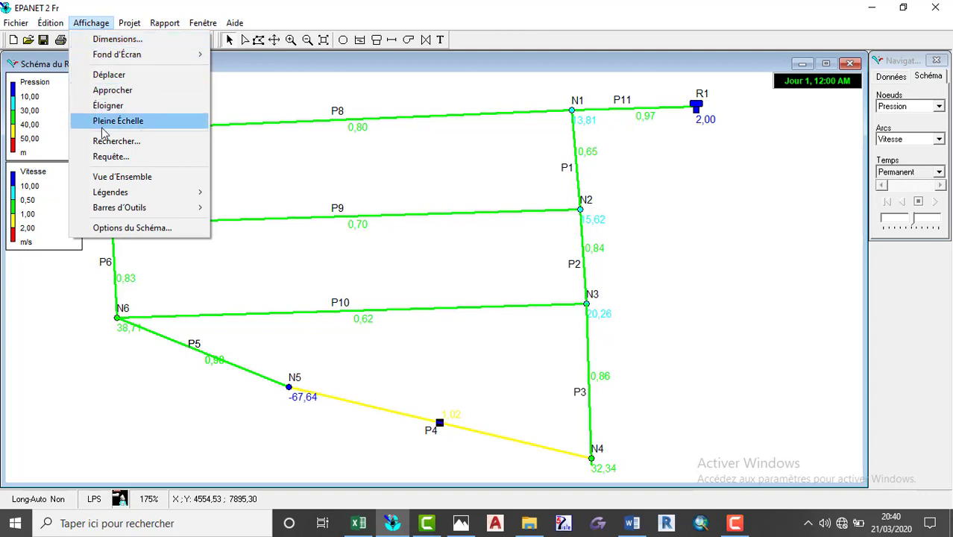
pyautogui.click(261, 137)
# - Set the Affichage text size to 12 in the schematic options and apply it to the network map
pyautogui.click(91, 22)
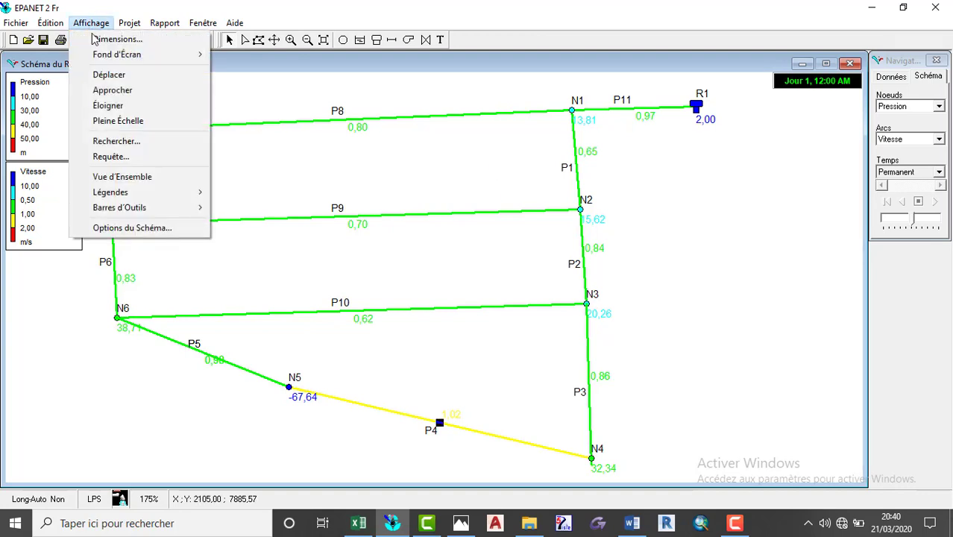
pyautogui.click(120, 228)
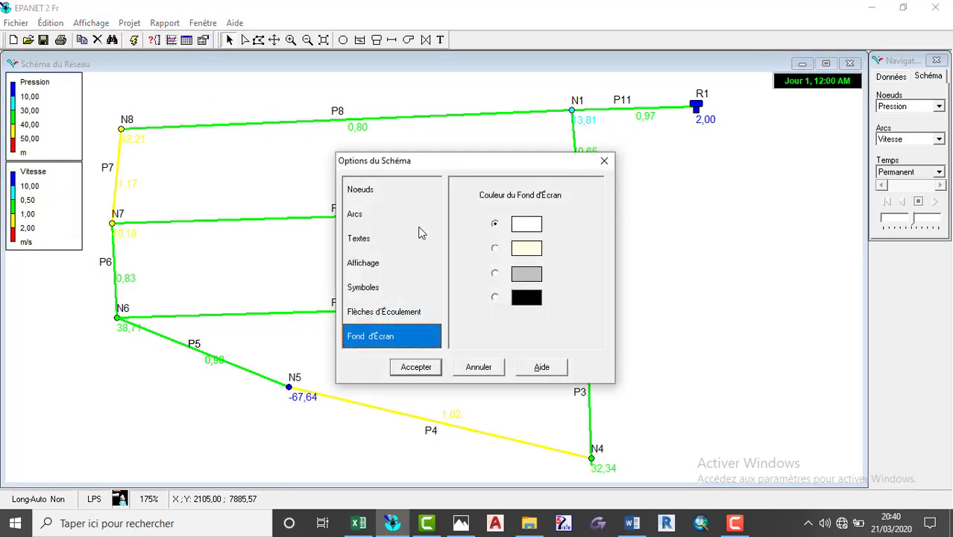
pyautogui.click(373, 263)
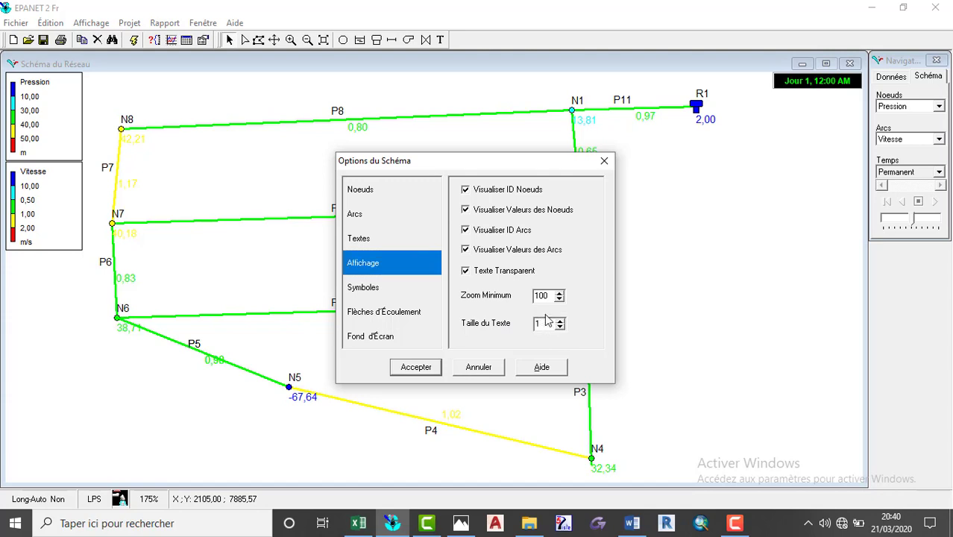
pyautogui.click(416, 367)
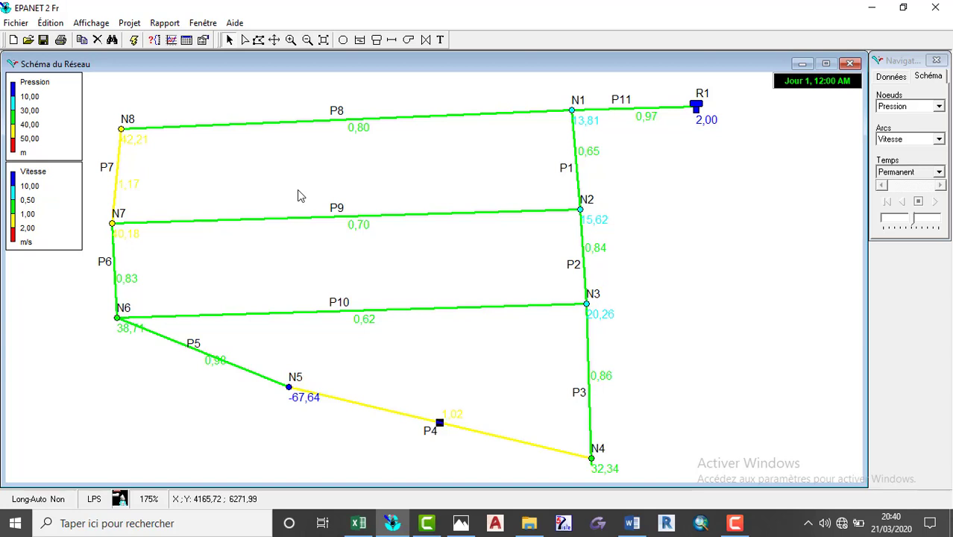
# - Increase the node size and the link width in the schematic options and apply them to the network map
pyautogui.click(109, 25)
pyautogui.moveTo(165, 23)
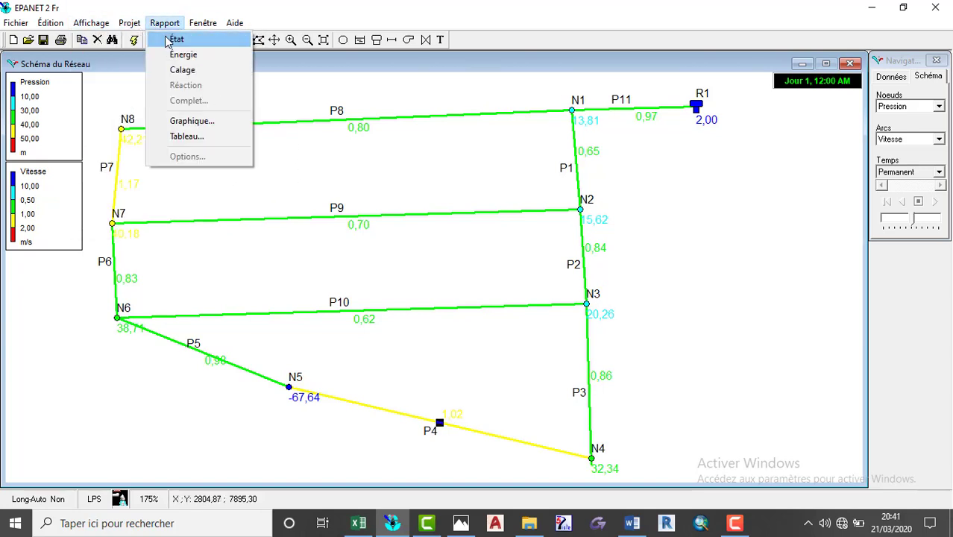
pyautogui.moveTo(105, 25)
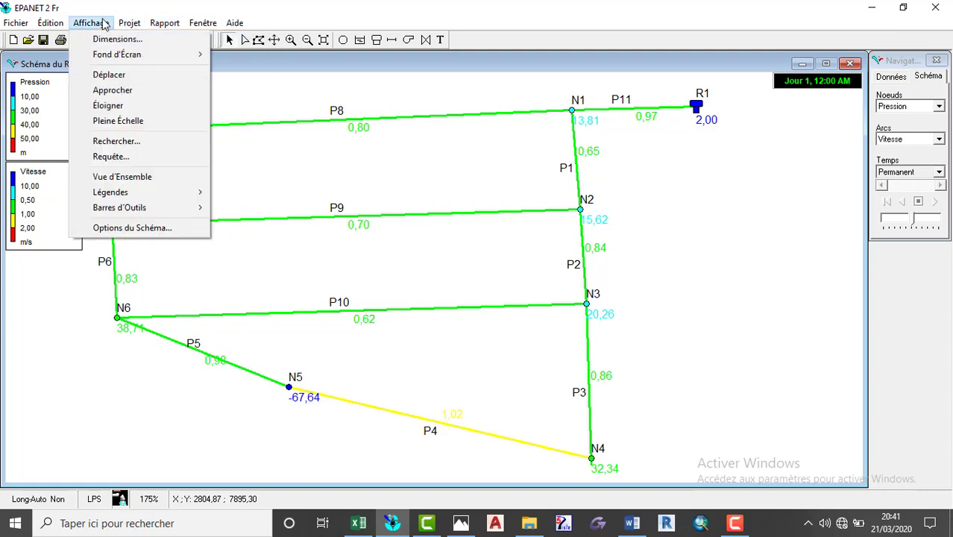
pyautogui.click(130, 227)
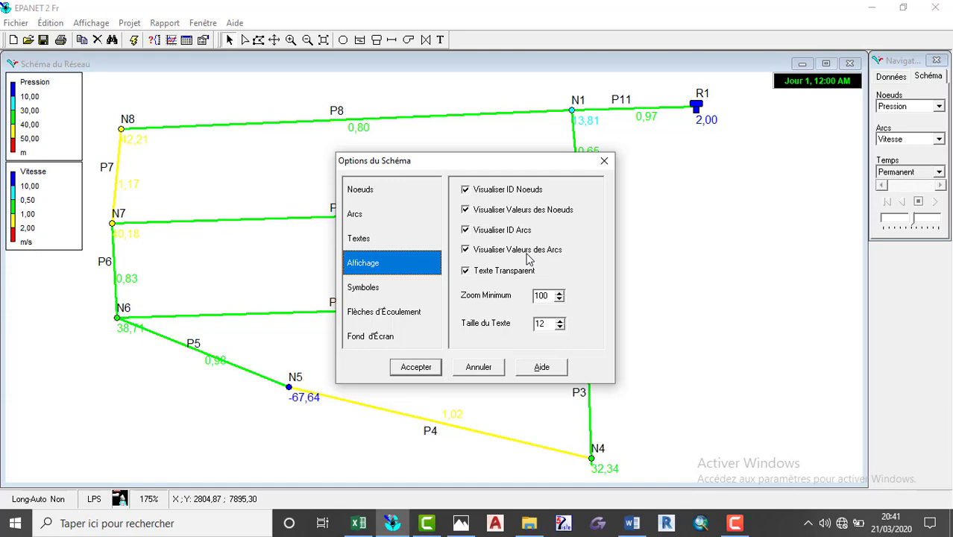
pyautogui.click(364, 215)
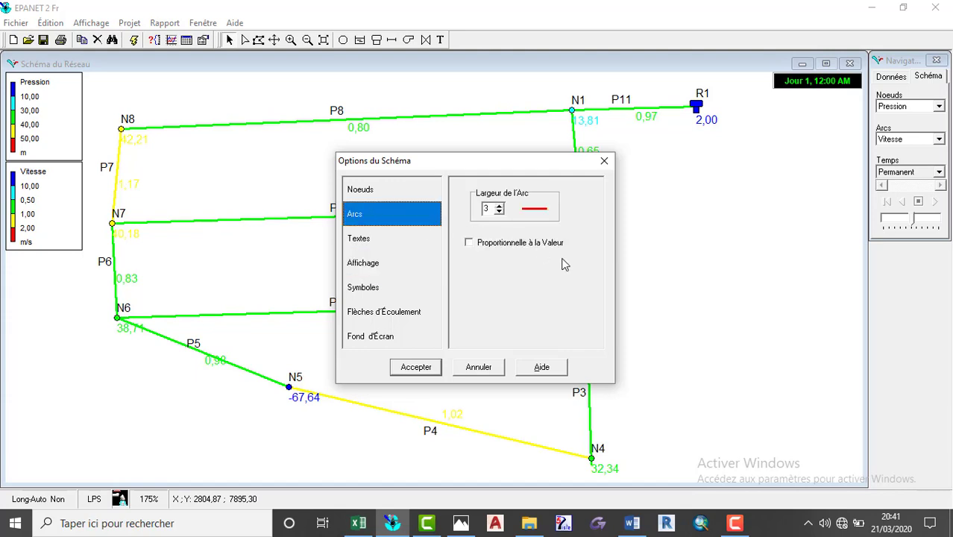
pyautogui.click(379, 240)
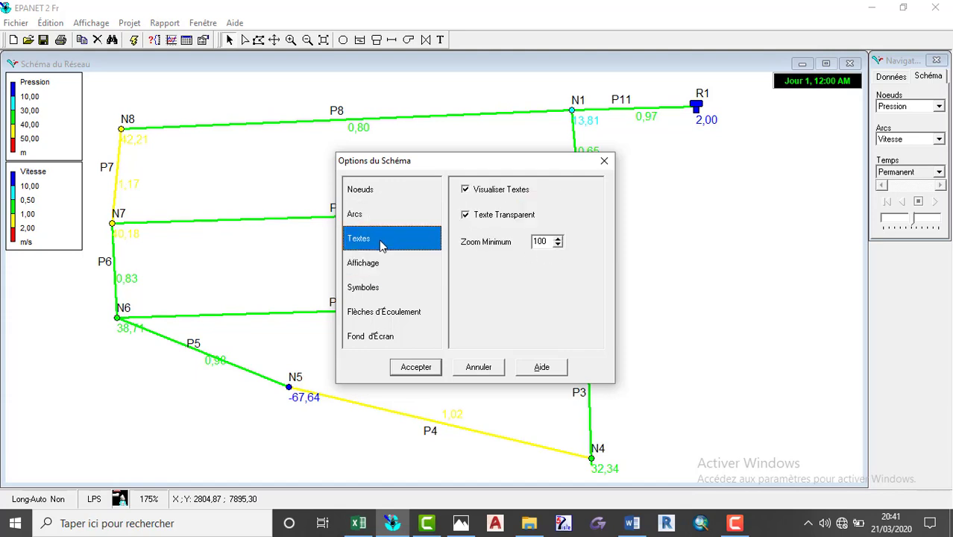
pyautogui.click(373, 191)
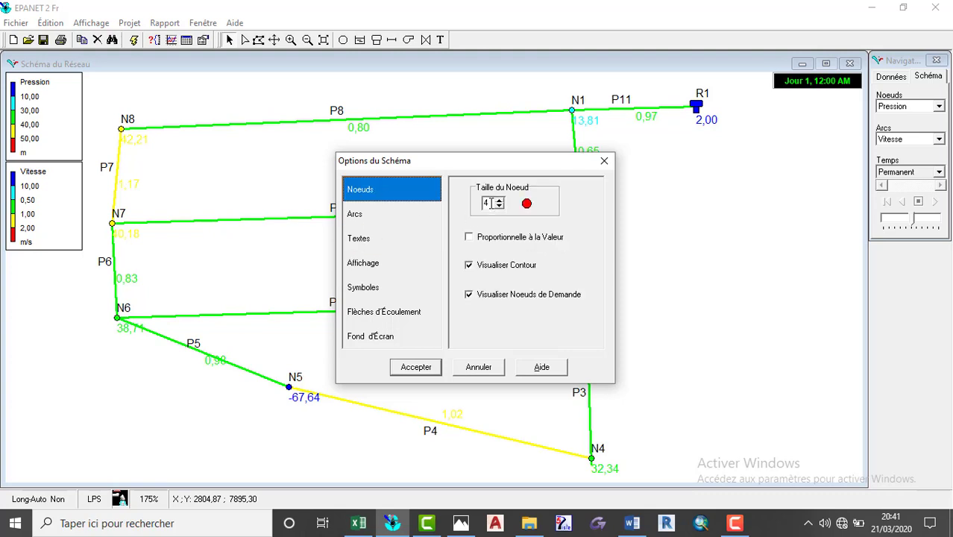
pyautogui.click(414, 223)
pyautogui.click(499, 206)
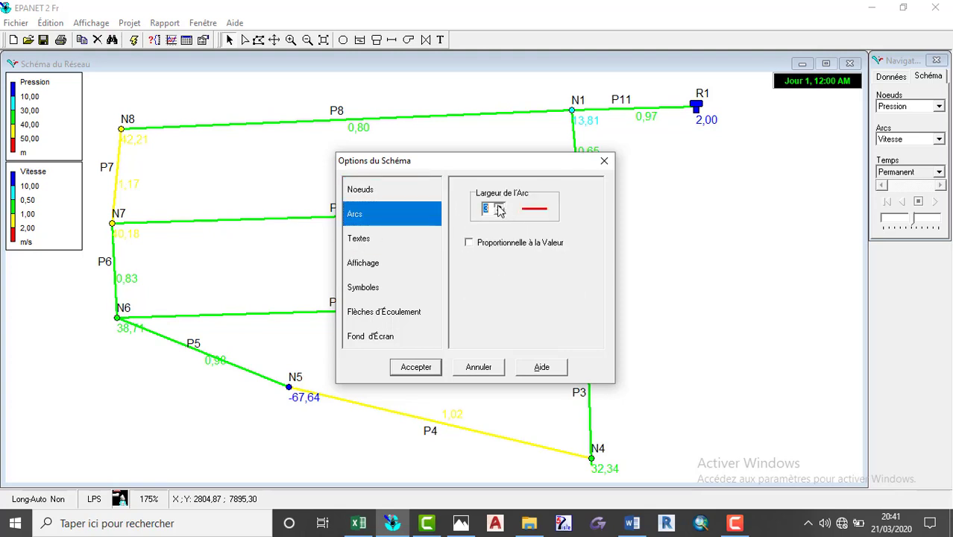
pyautogui.click(428, 367)
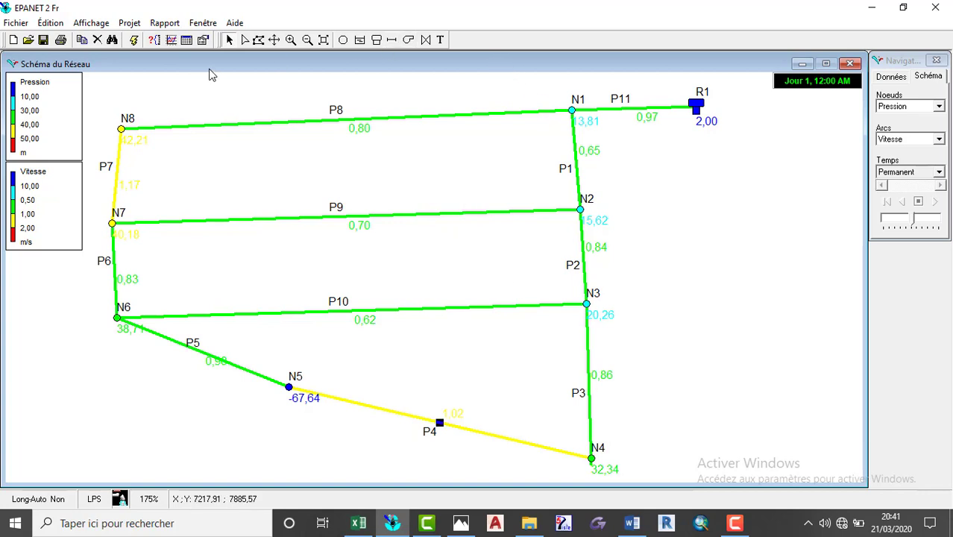
# - Start saving the project and choose Bureau as the destination folder
pyautogui.click(44, 40)
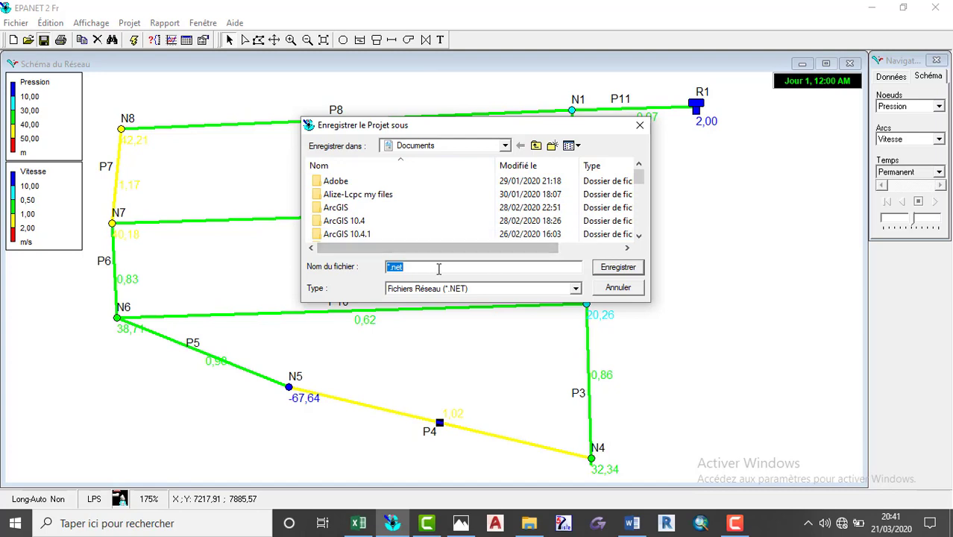
pyautogui.scroll(-5, 432, 208)
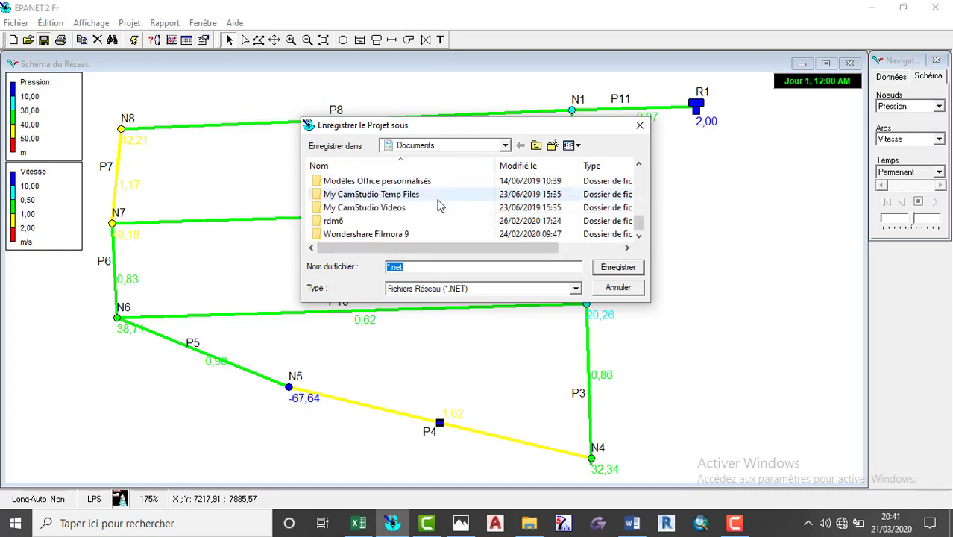
pyautogui.scroll(5, 439, 206)
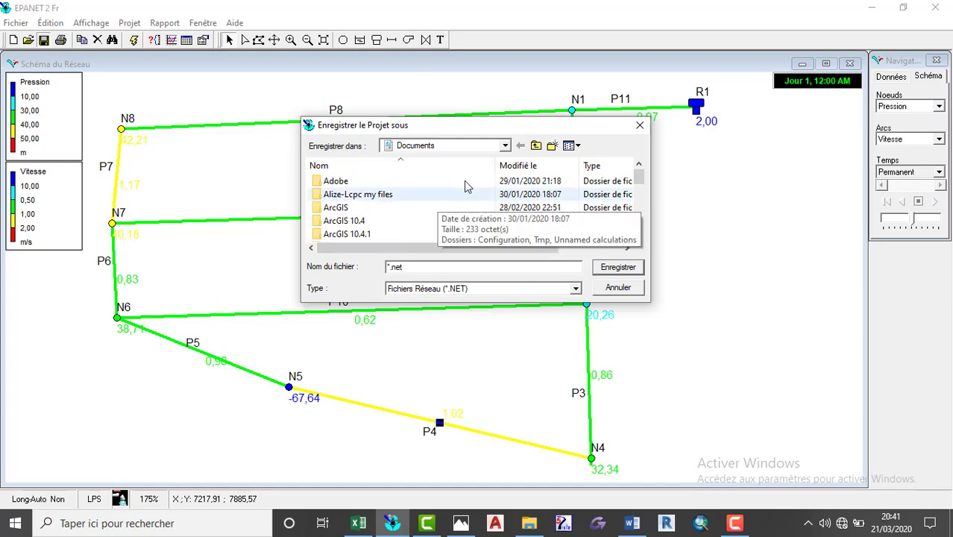
pyautogui.click(535, 146)
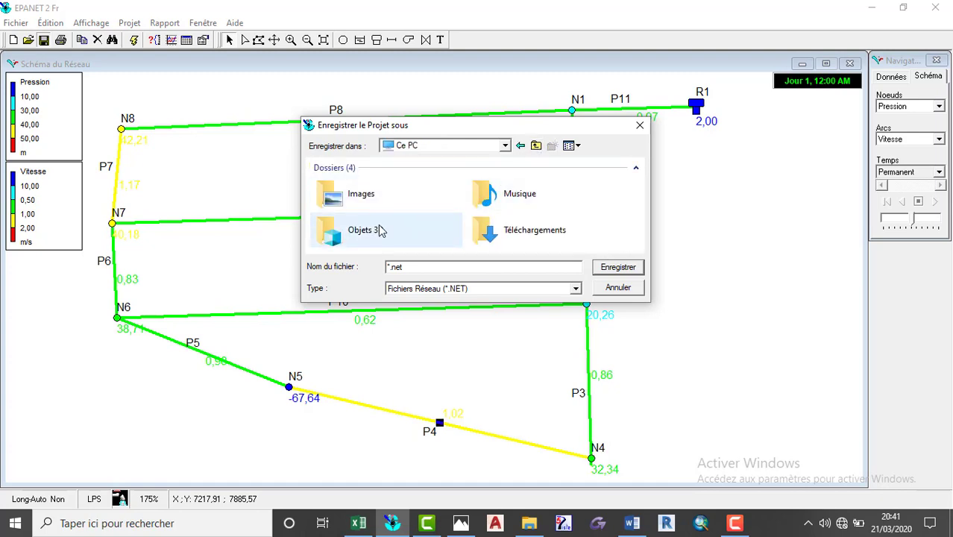
pyautogui.scroll(-3, 476, 187)
pyautogui.scroll(3, 479, 193)
pyautogui.scroll(-5, 477, 198)
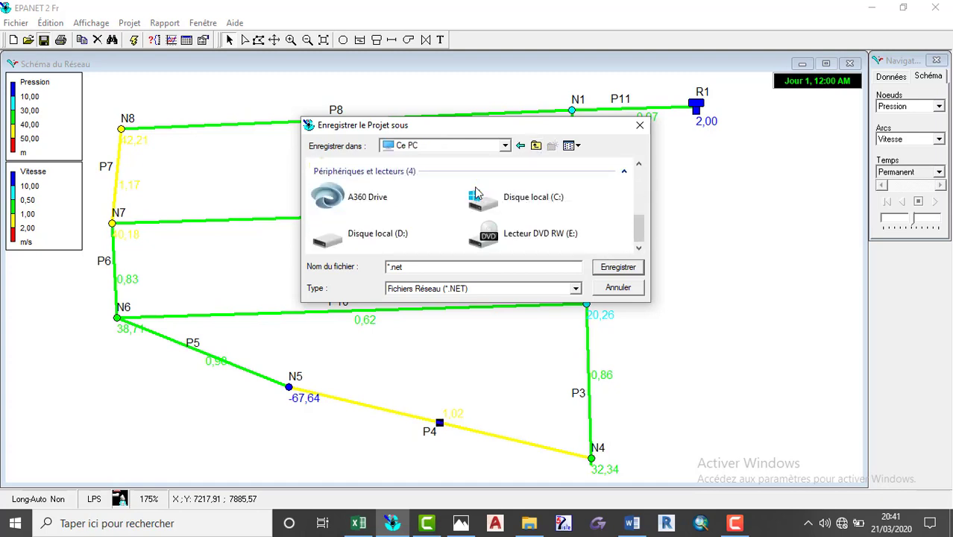
pyautogui.scroll(5, 447, 205)
pyautogui.doubleClick(405, 215)
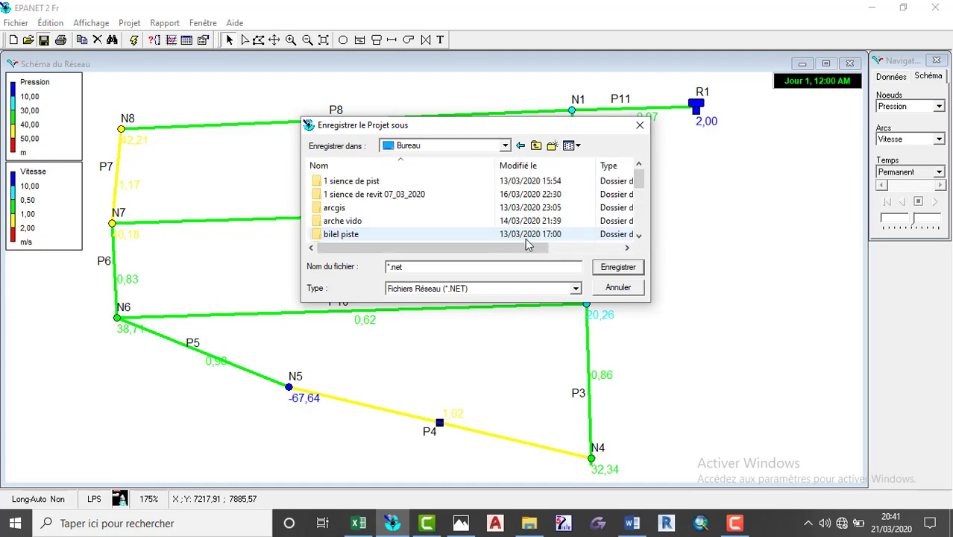
# - Name the project file PROJET 2 and save it as a .net network file in the Bureau folder
pyautogui.click(607, 273)
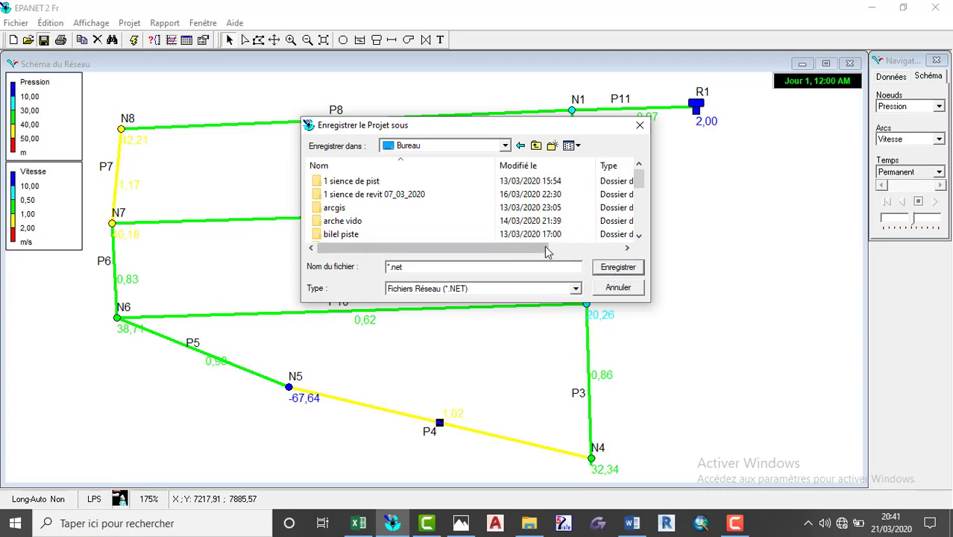
pyautogui.click(621, 271)
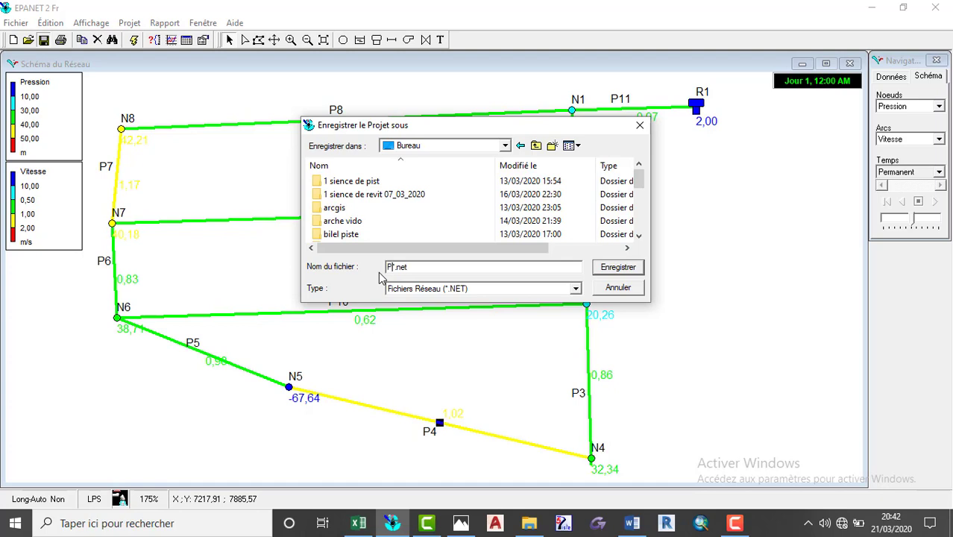
pyautogui.write('OJET 2')
pyautogui.click(613, 269)
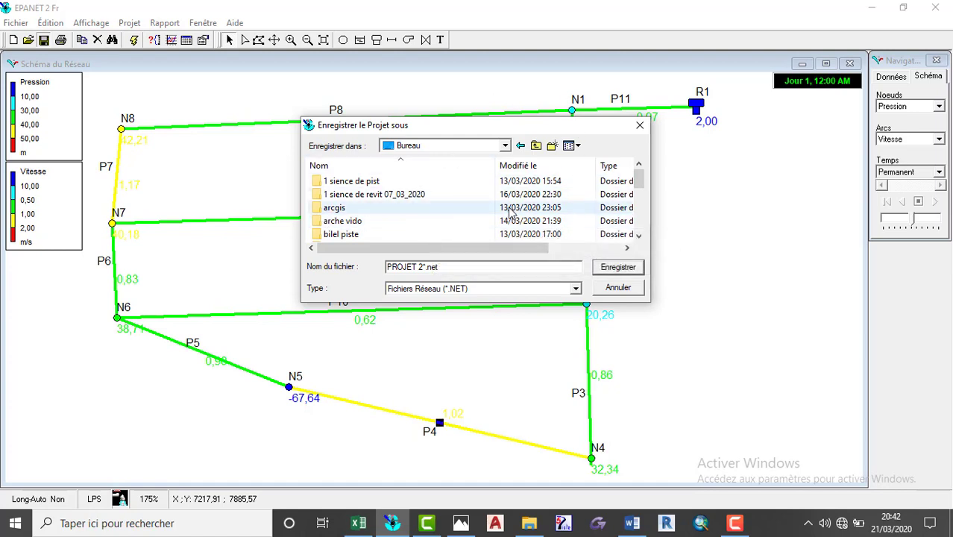
pyautogui.scroll(-5, 511, 214)
pyautogui.scroll(-2, 511, 214)
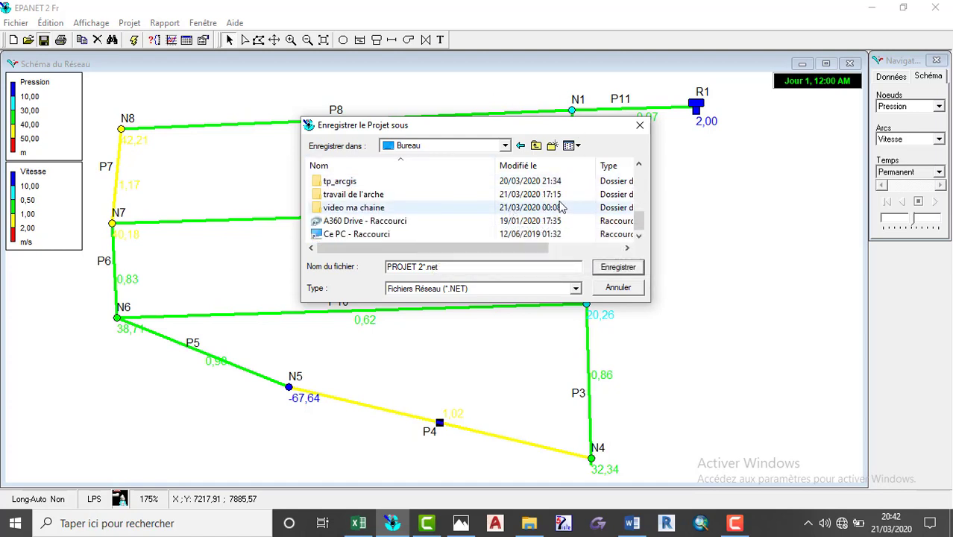
pyautogui.scroll(6, 439, 207)
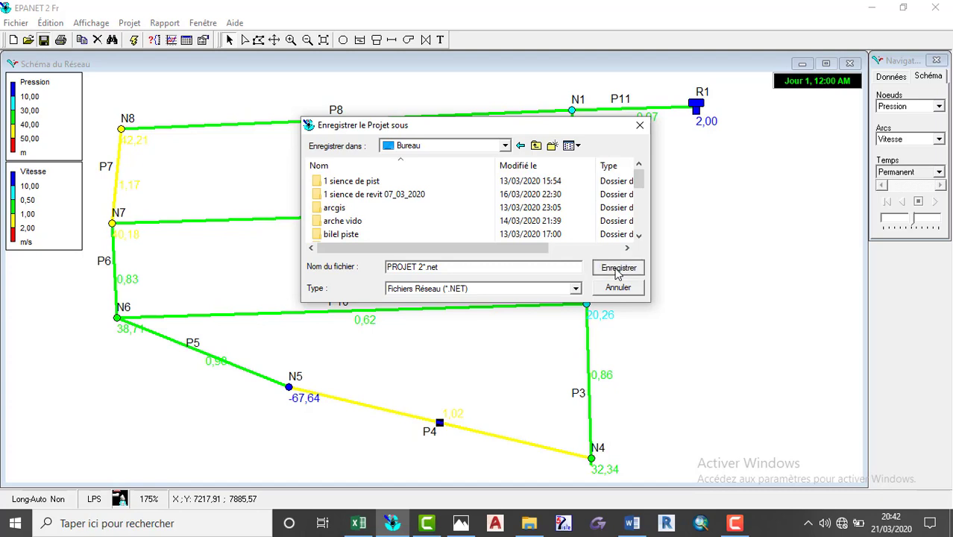
pyautogui.click(443, 268)
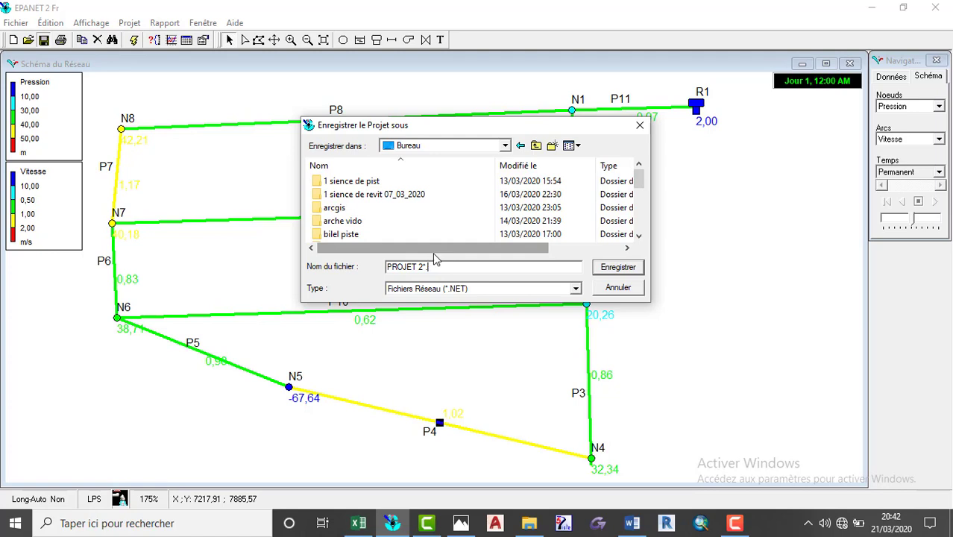
pyautogui.click(626, 267)
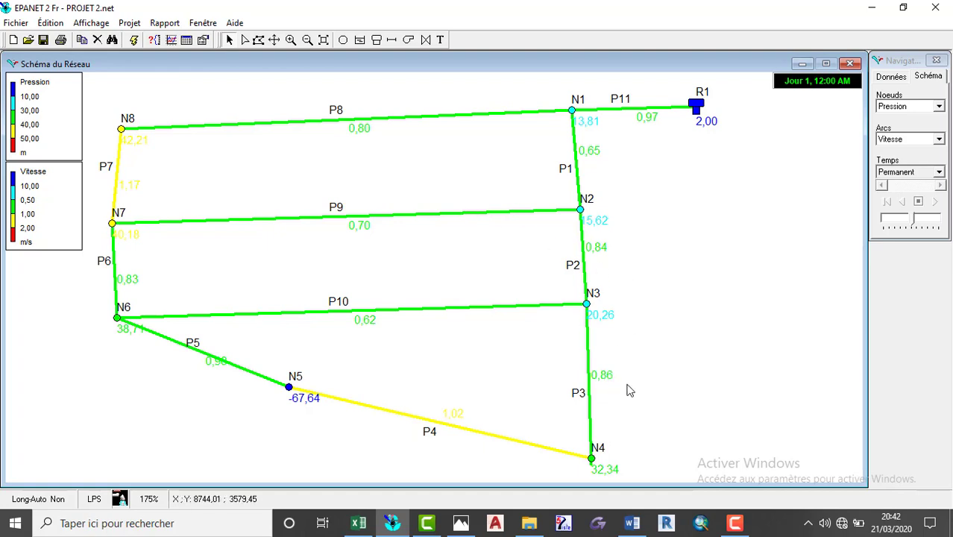
# - Switch to Word and create a new blank document
pyautogui.click(642, 524)
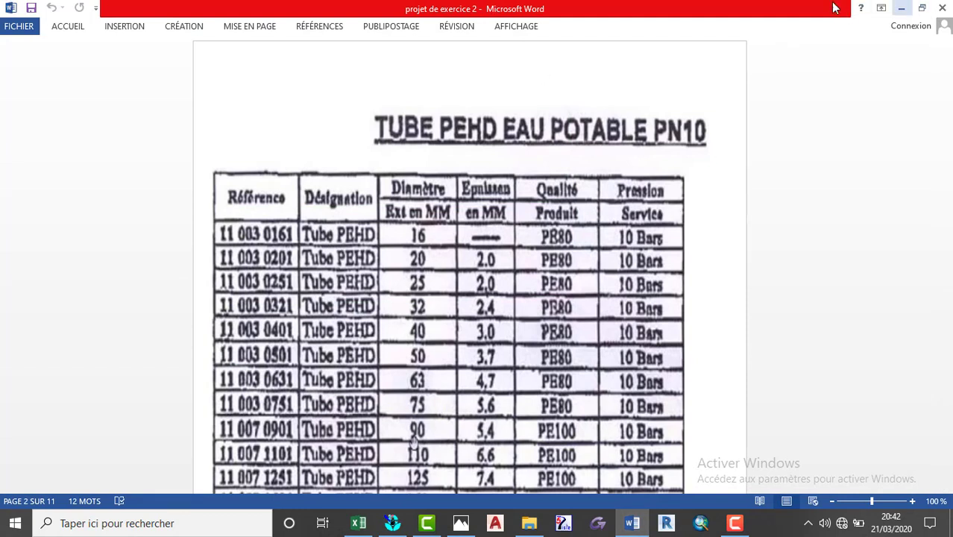
pyautogui.click(11, 9)
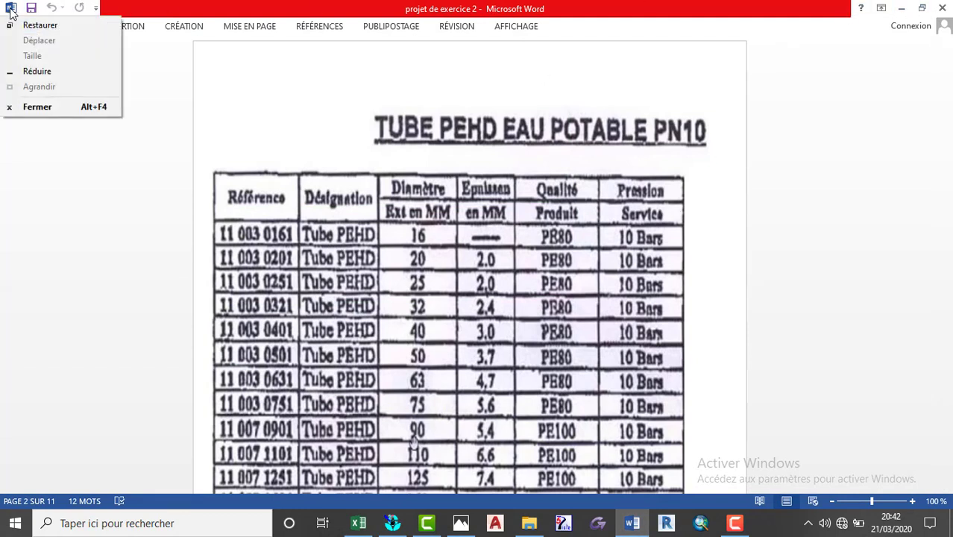
pyautogui.click(10, 9)
pyautogui.click(10, 9)
pyautogui.click(14, 10)
pyautogui.click(19, 22)
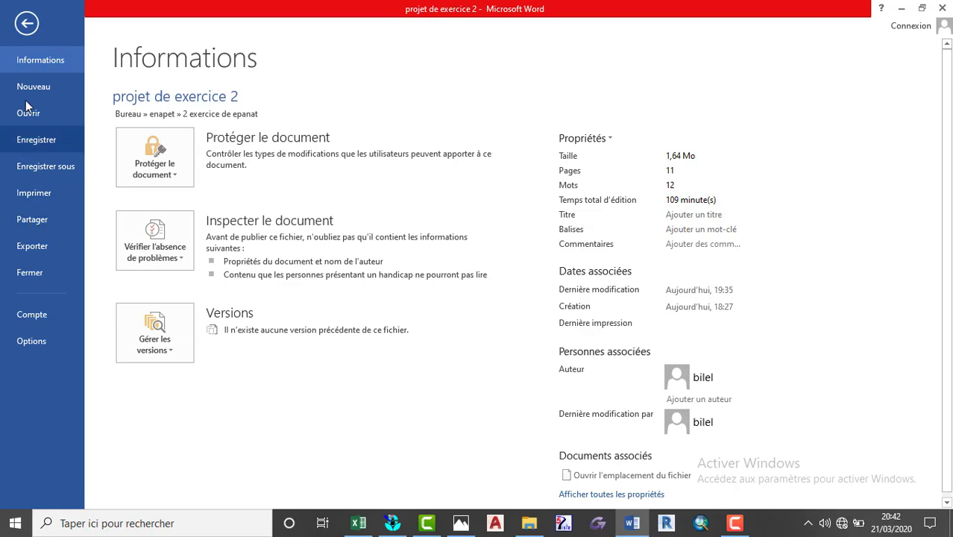
pyautogui.click(78, 93)
pyautogui.click(221, 207)
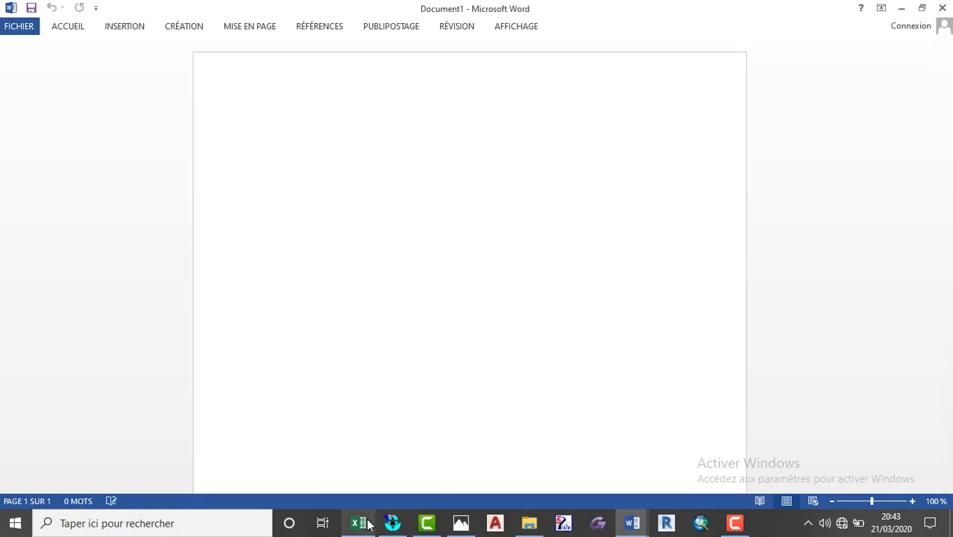
# - Switch back to EPANET and start exporting the network schematic in the Méta-fichier amélioré (.emf) format
pyautogui.moveTo(524, 528)
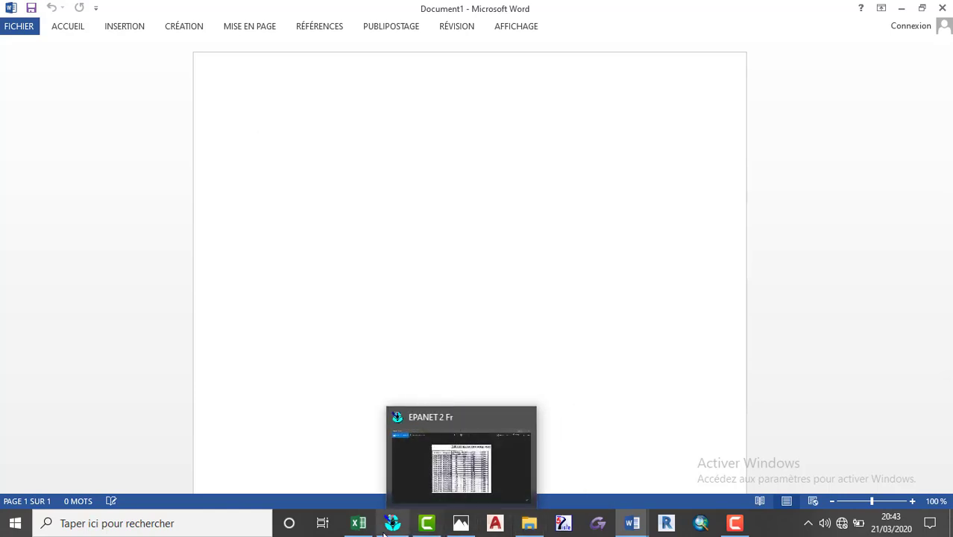
pyautogui.moveTo(632, 527)
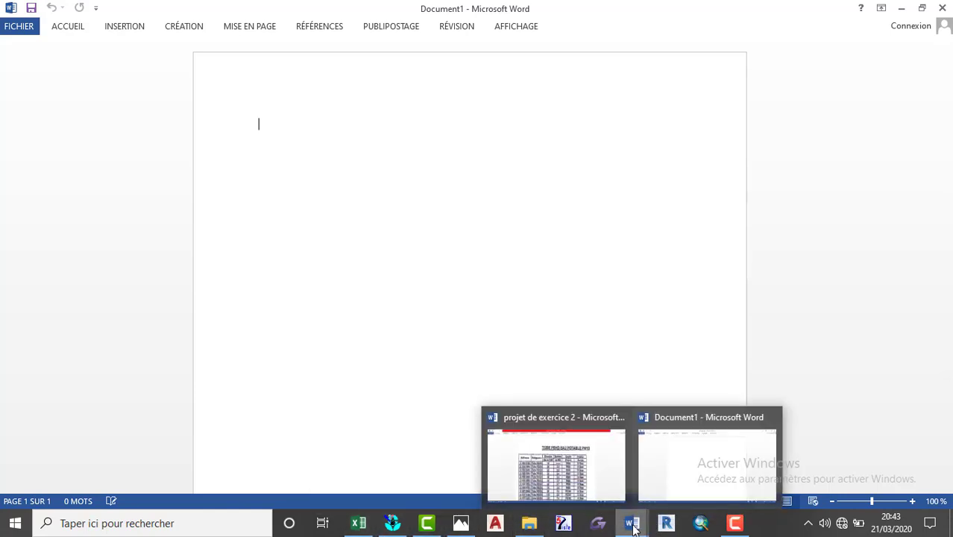
pyautogui.click(403, 526)
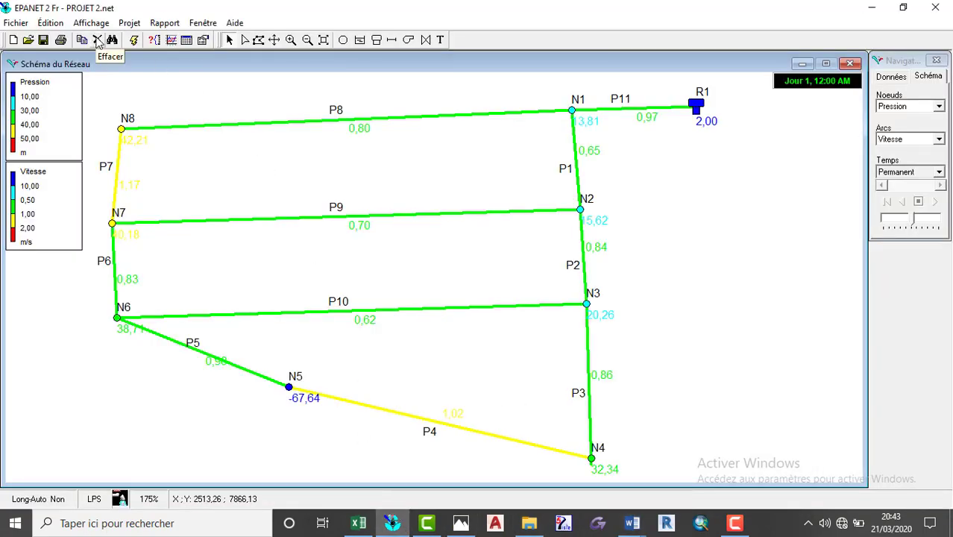
pyautogui.click(16, 23)
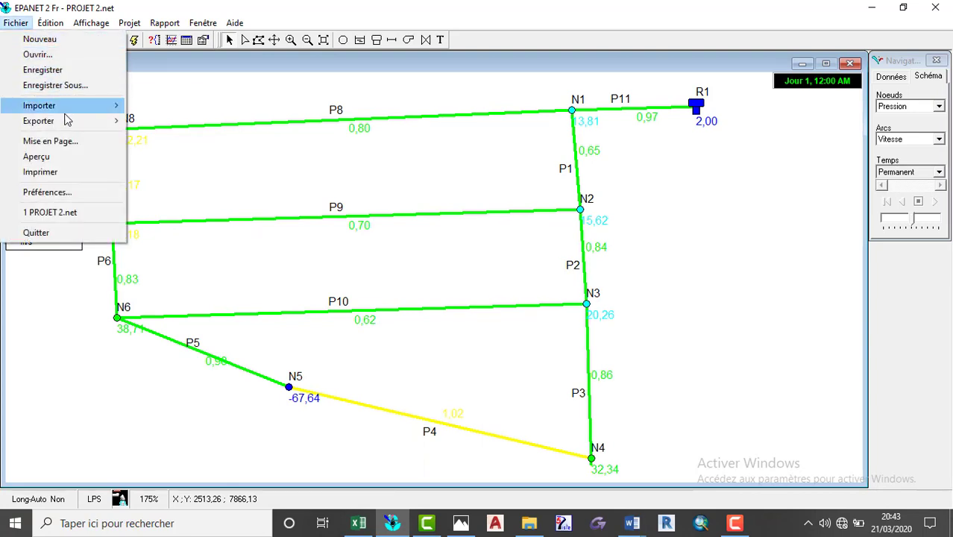
pyautogui.moveTo(69, 122)
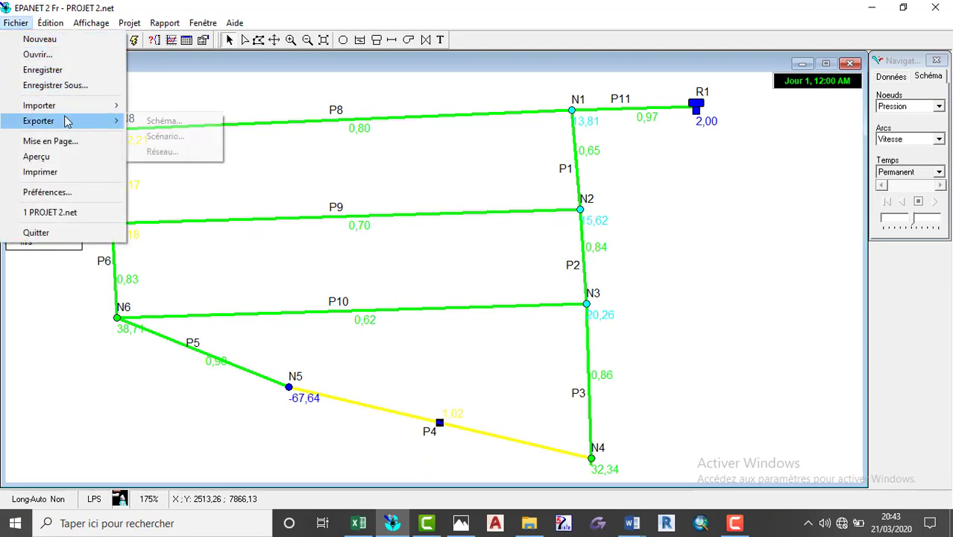
pyautogui.click(163, 127)
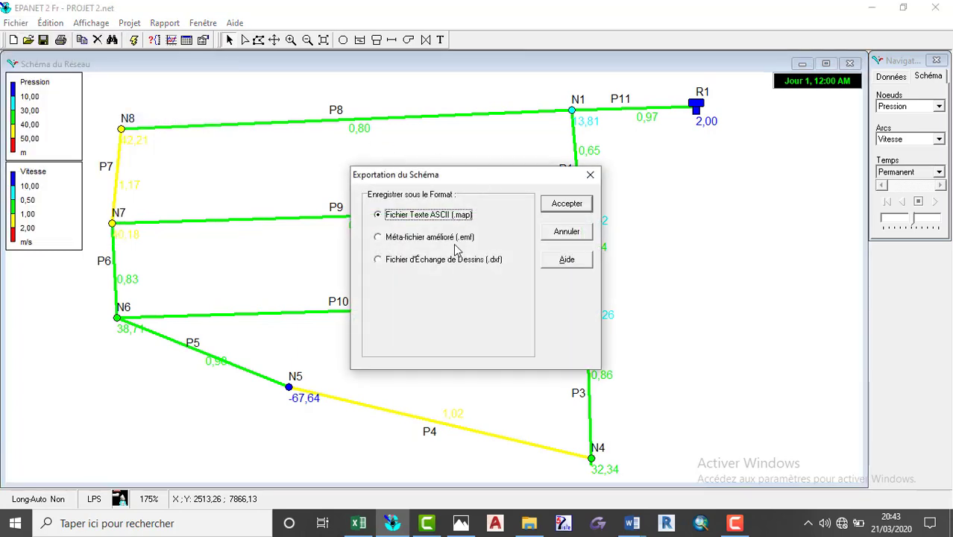
pyautogui.click(379, 239)
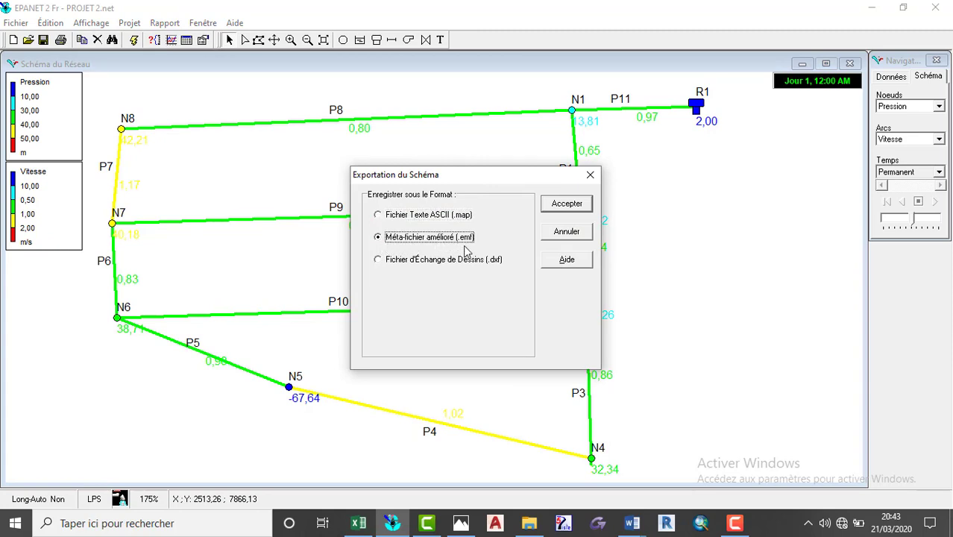
pyautogui.click(566, 207)
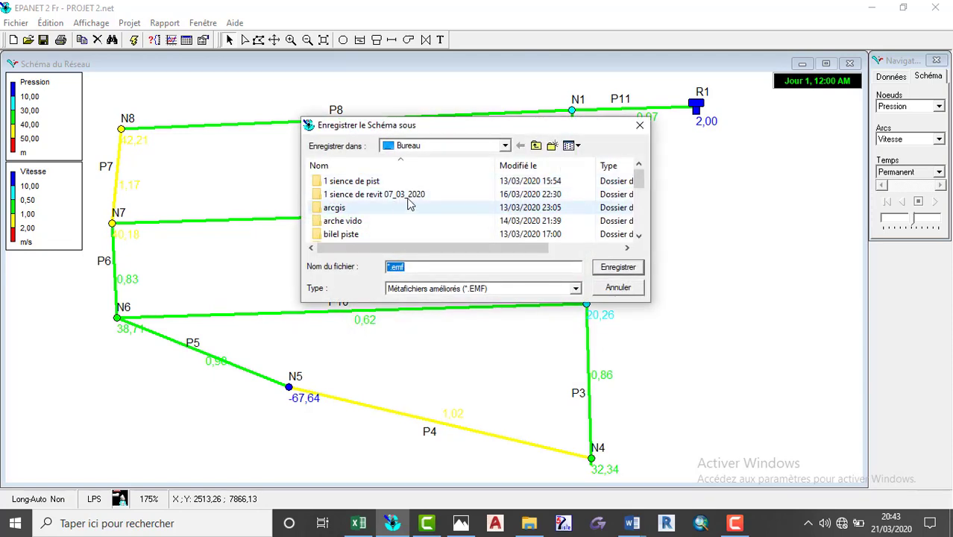
# - Name the exported schematic PROJET 2 and save it as an EMF file in the Bureau folder
pyautogui.scroll(-10, 418, 202)
pyautogui.scroll(10, 418, 201)
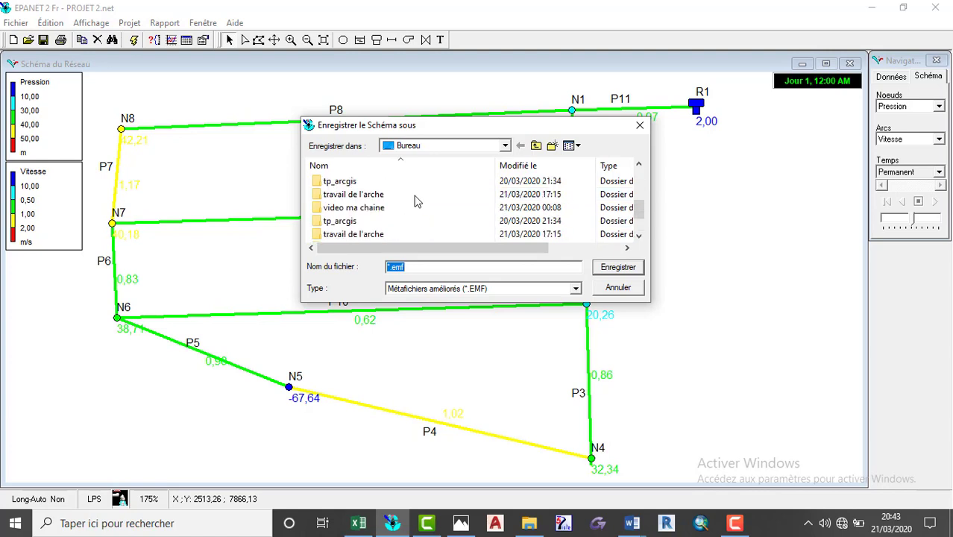
pyautogui.scroll(-10, 430, 196)
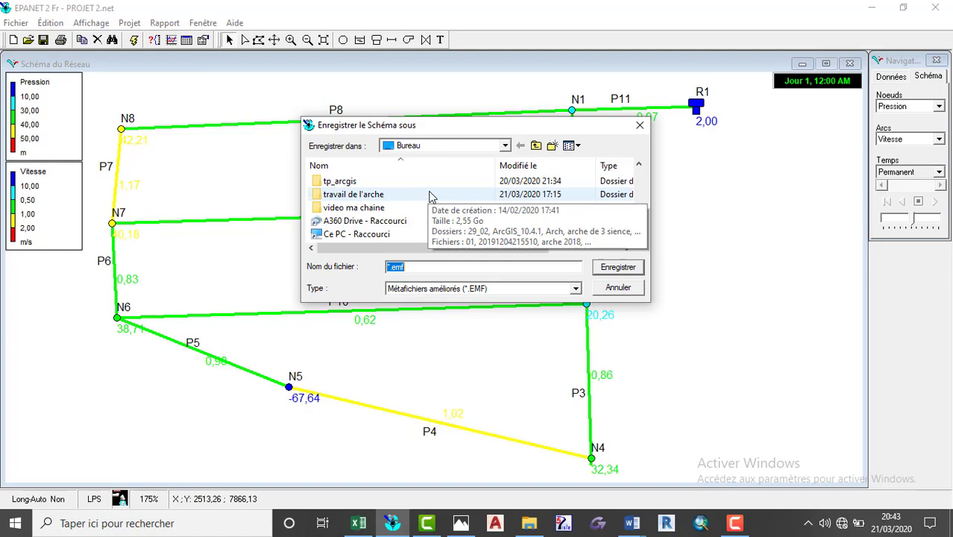
pyautogui.scroll(10, 429, 196)
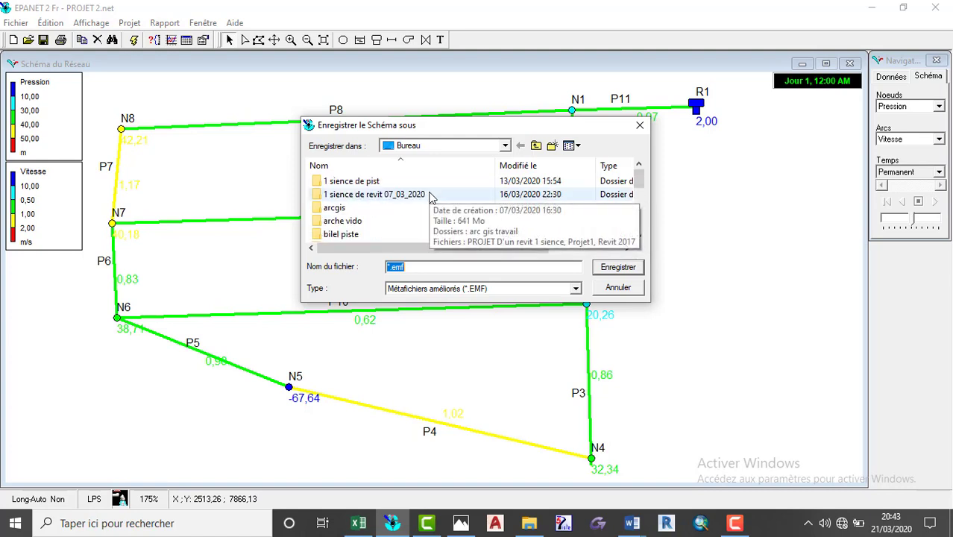
pyautogui.scroll(-8, 429, 196)
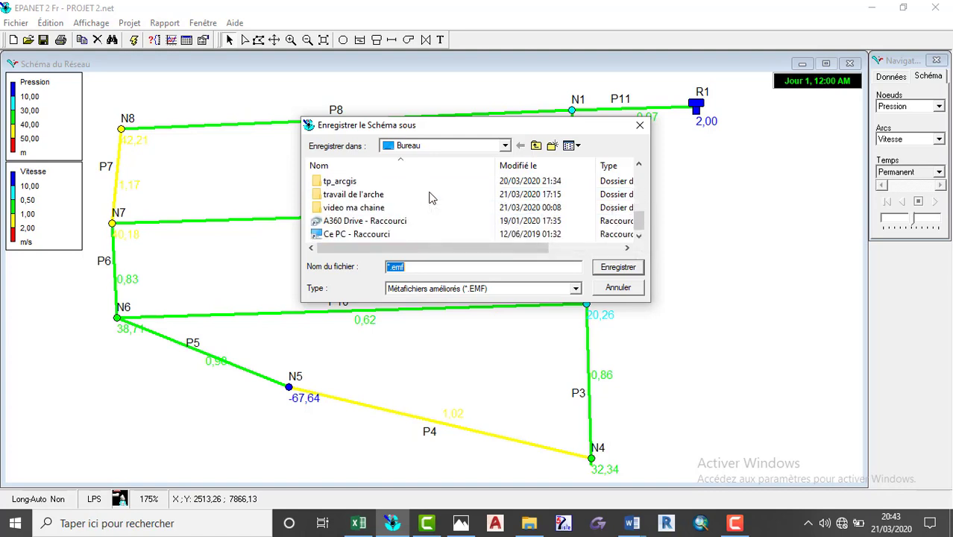
pyautogui.scroll(8, 429, 196)
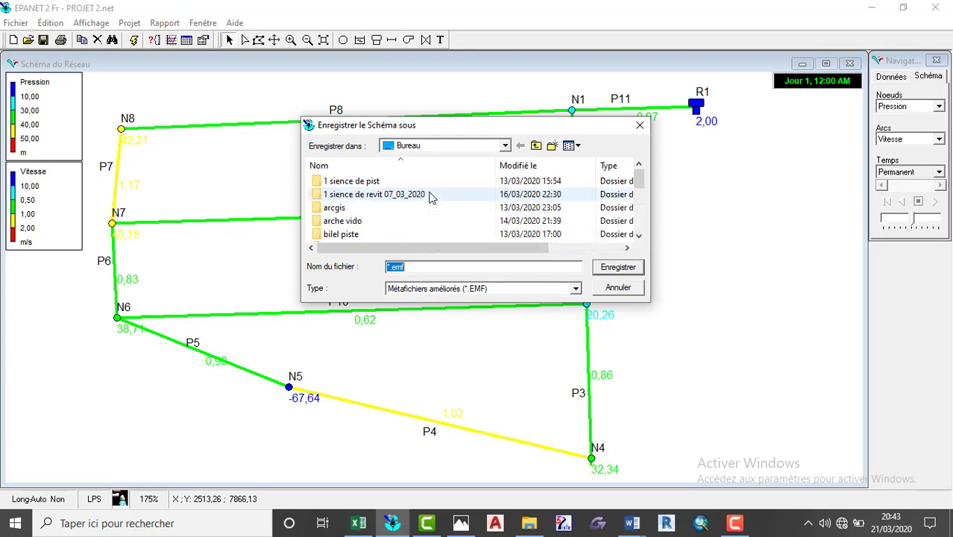
pyautogui.scroll(-2, 429, 196)
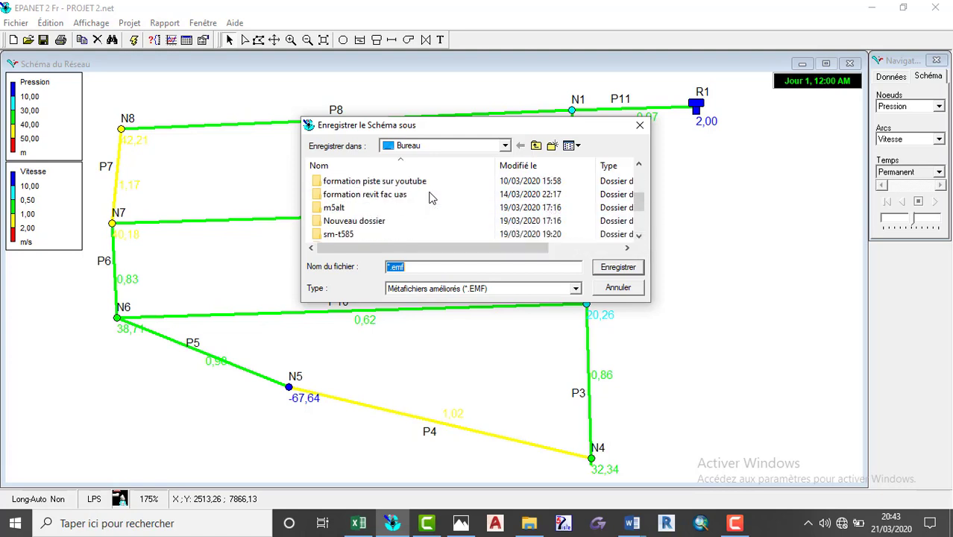
pyautogui.scroll(-3, 429, 196)
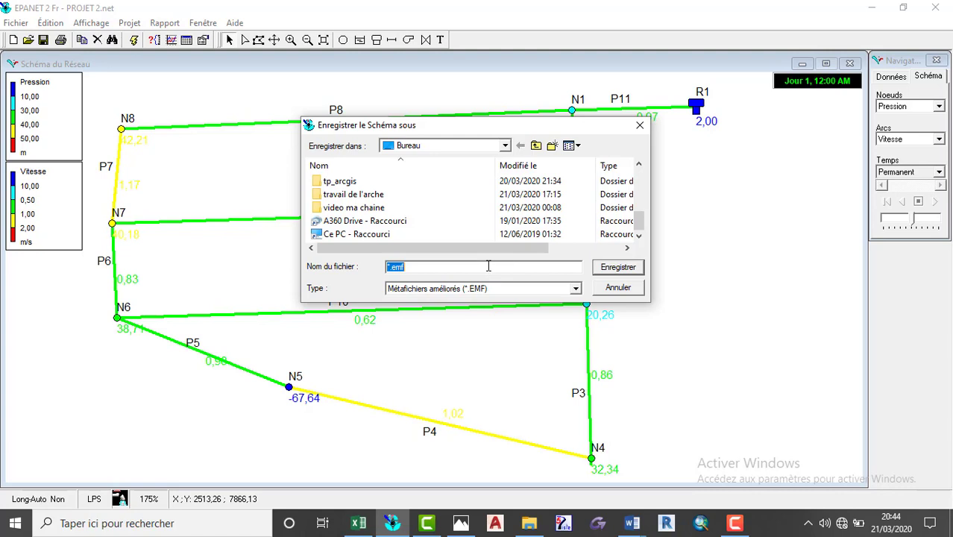
pyautogui.press('BackSpace')
pyautogui.write('PR')
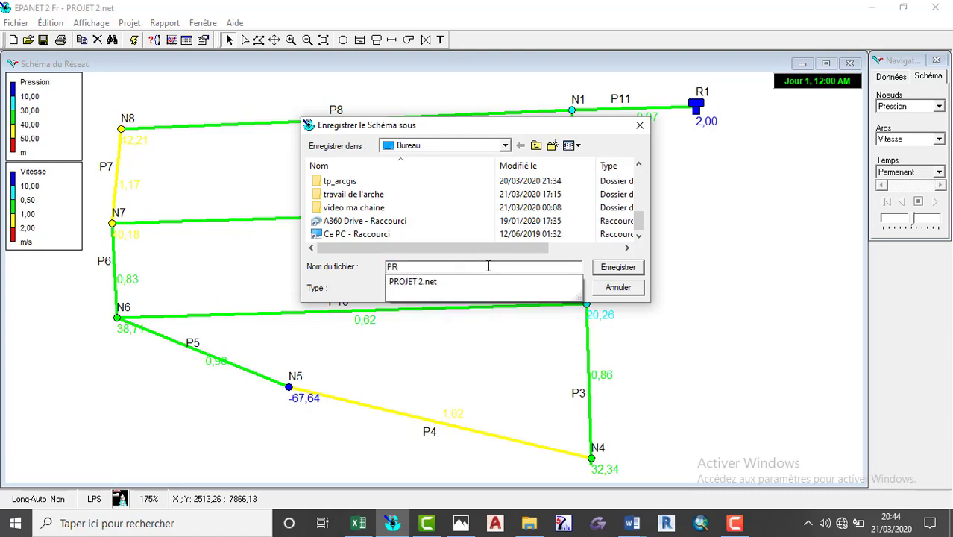
pyautogui.click(445, 280)
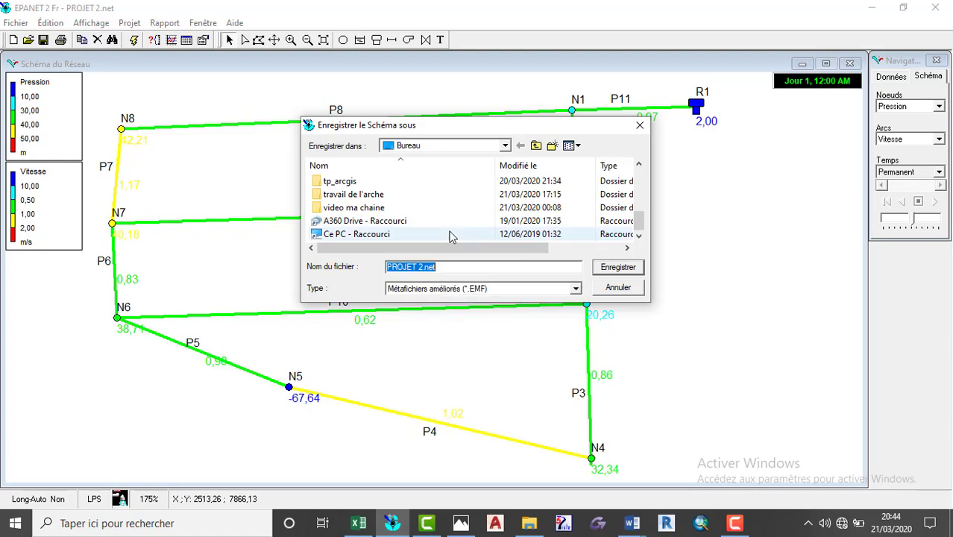
pyautogui.click(451, 271)
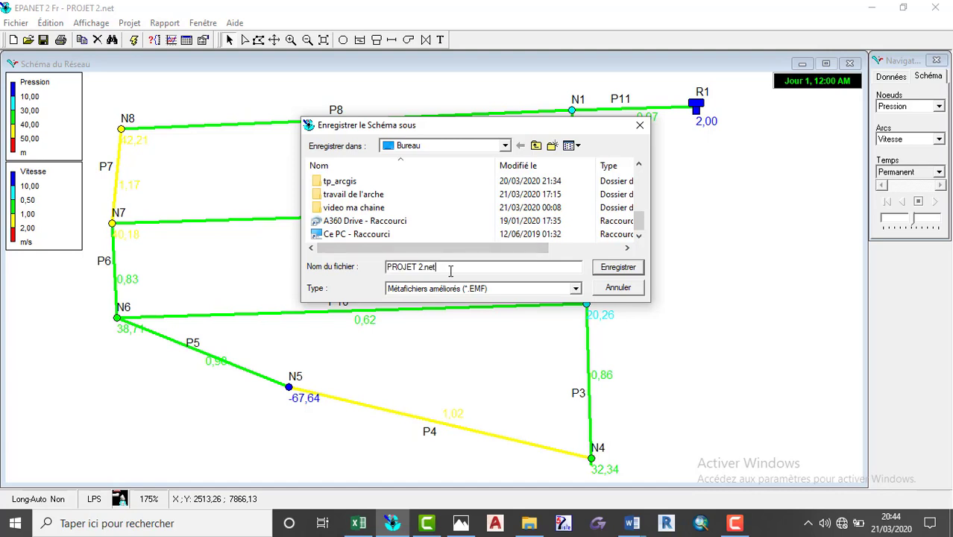
pyautogui.press('BackSpace')
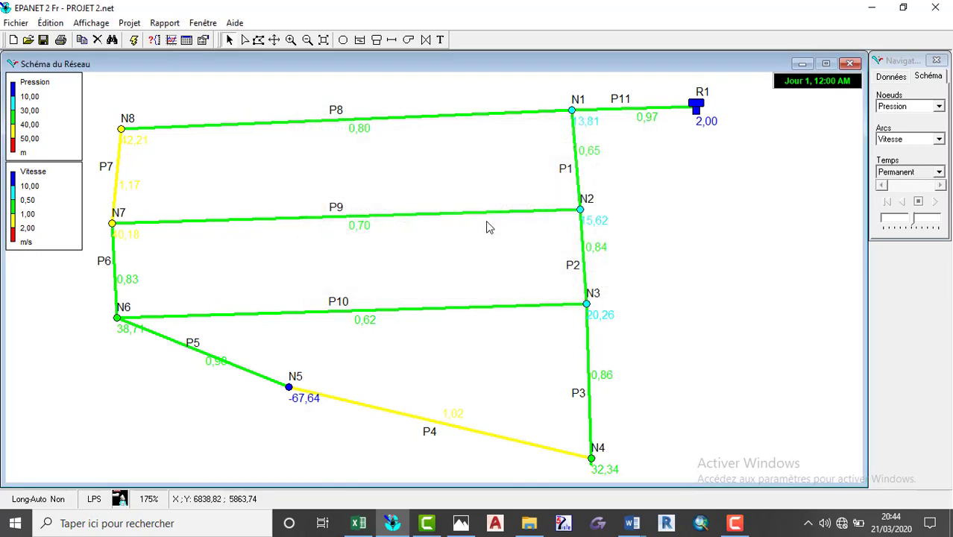
pyautogui.click(618, 266)
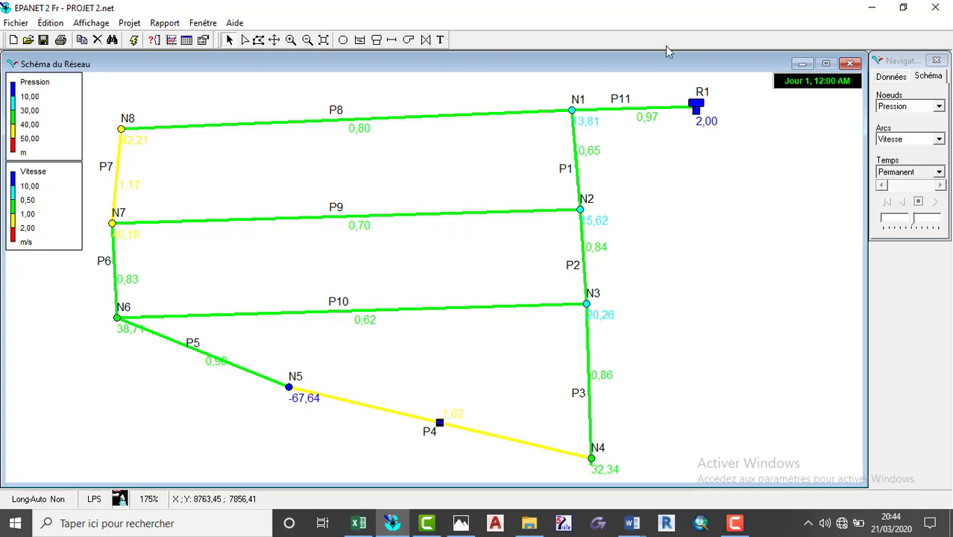
# - Minimize the EPANET, Word, Excel and file explorer windows to show the desktop
pyautogui.click(868, 8)
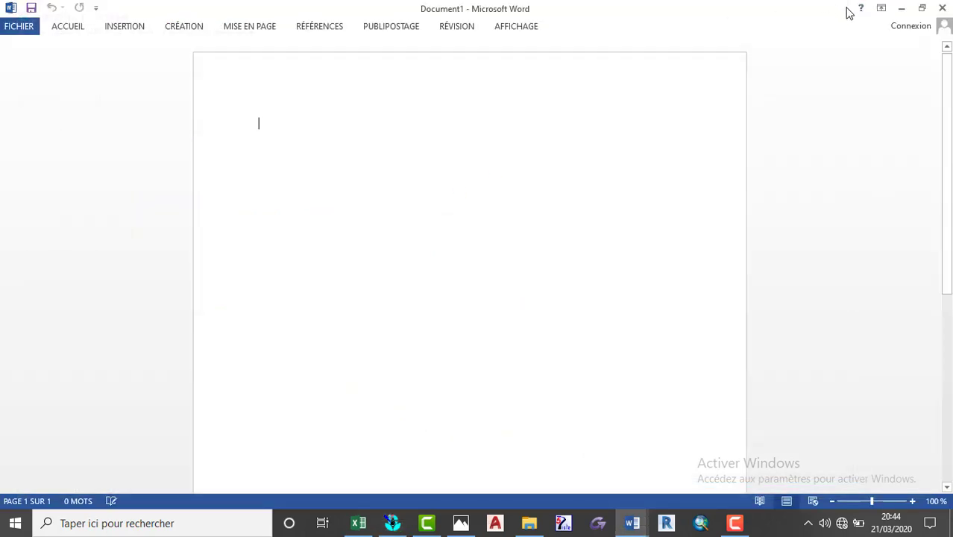
pyautogui.click(902, 8)
pyautogui.click(904, 9)
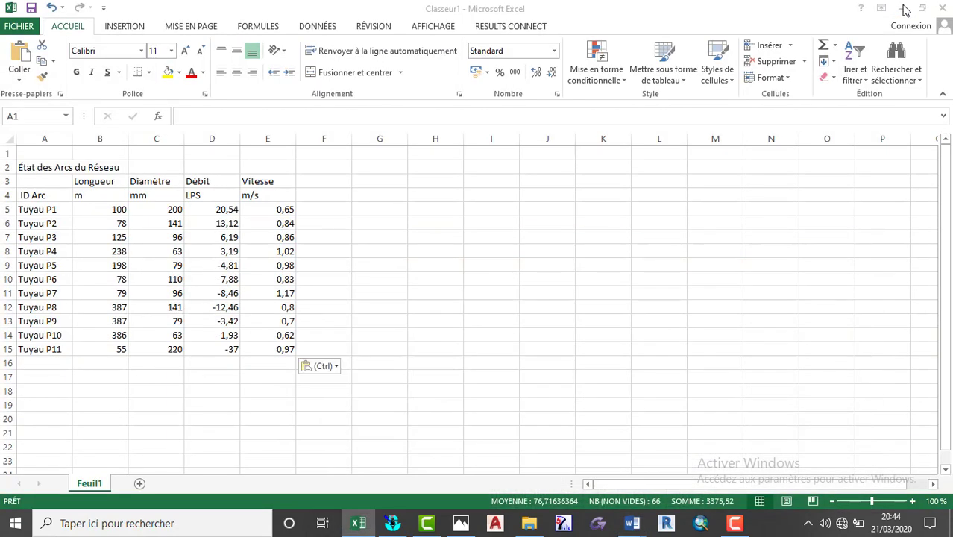
pyautogui.click(902, 8)
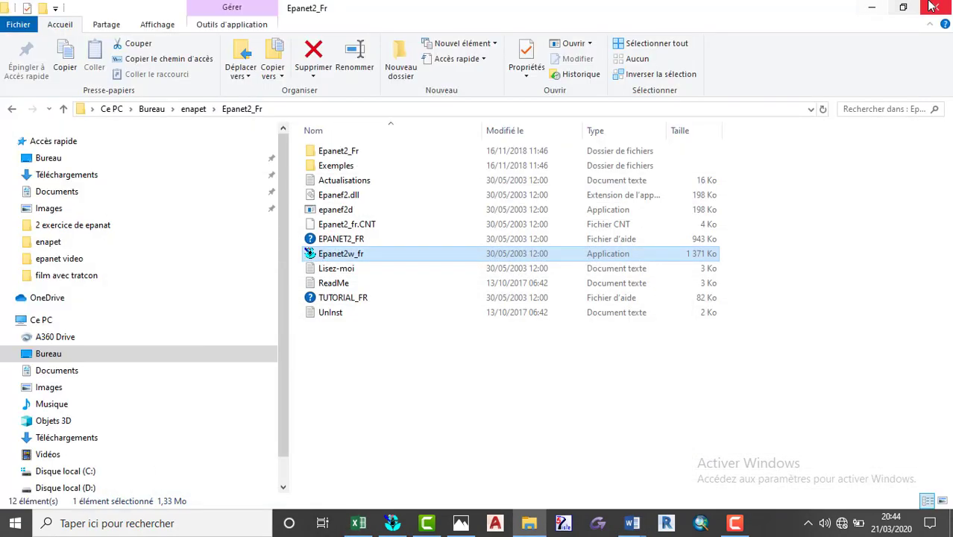
pyautogui.click(869, 7)
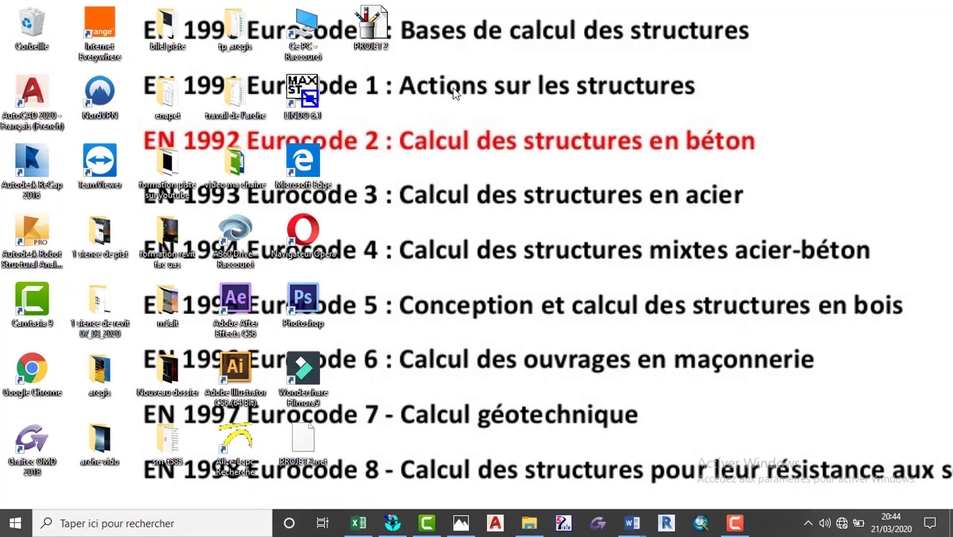
pyautogui.click(382, 36)
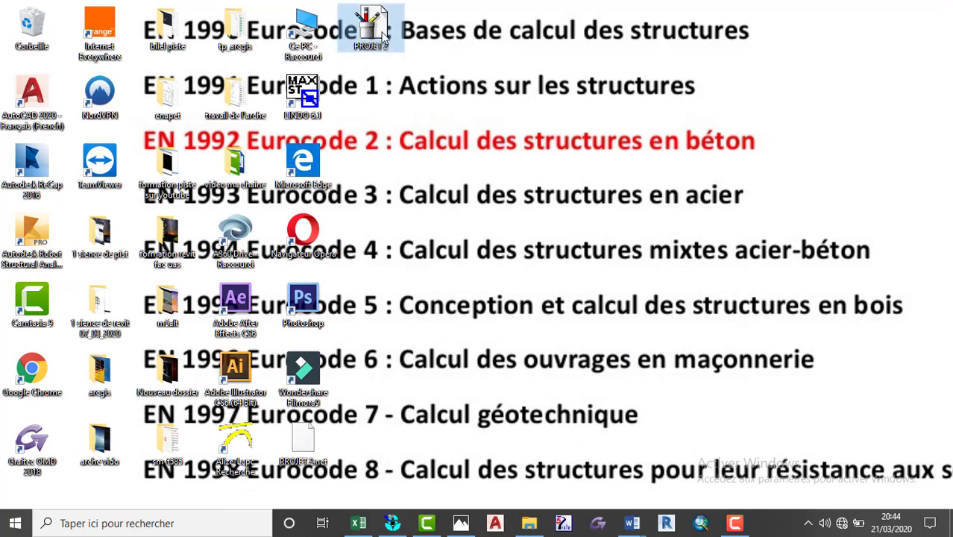
pyautogui.doubleClick(386, 39)
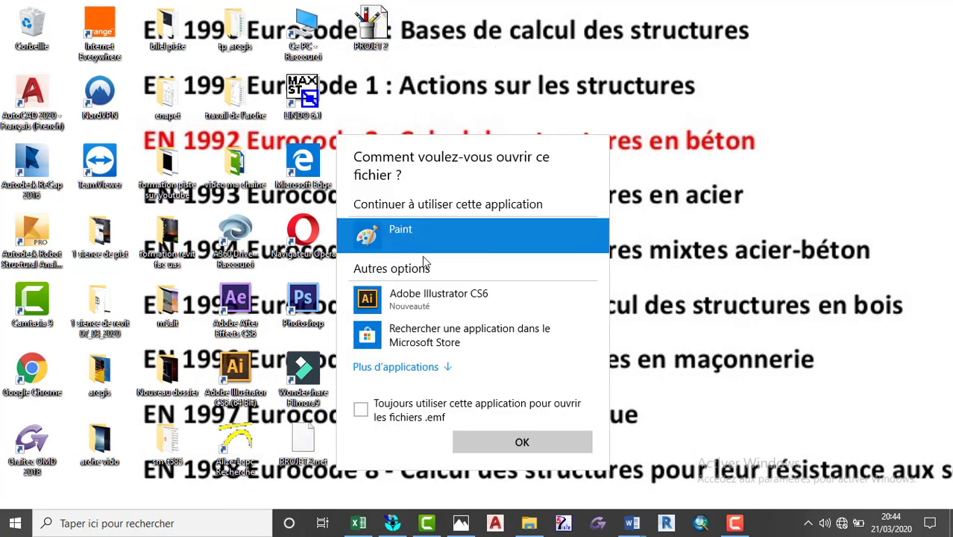
pyautogui.click(367, 22)
pyautogui.rightClick(370, 28)
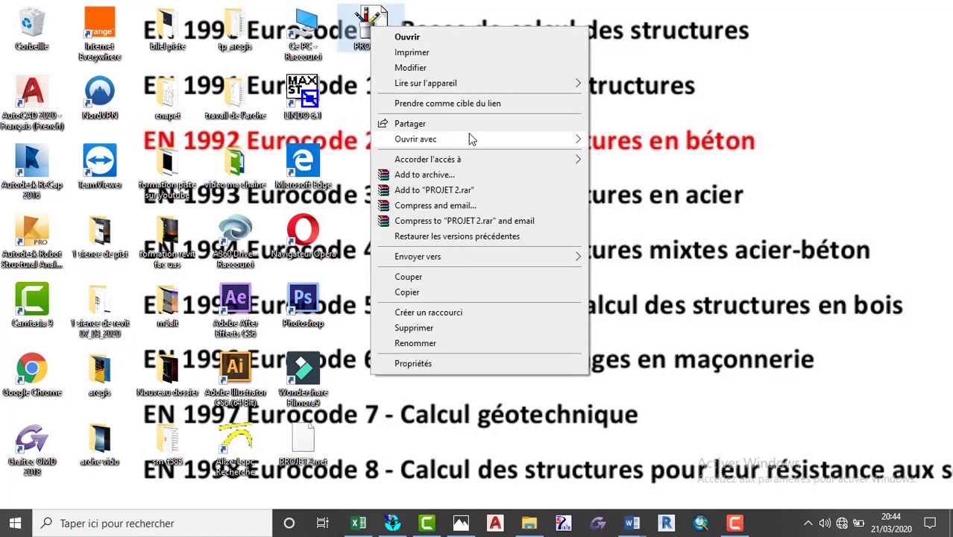
pyautogui.moveTo(469, 138)
pyautogui.click(770, 66)
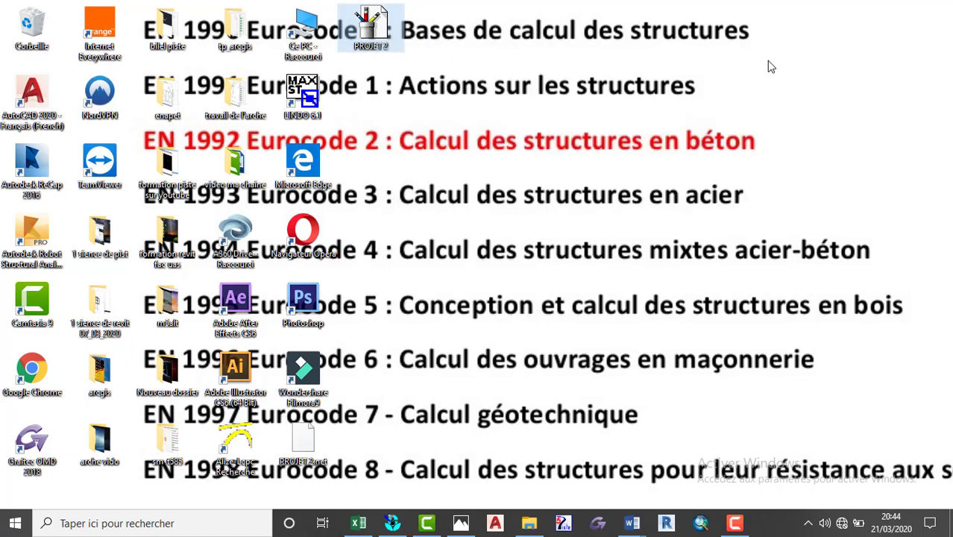
# - Switch to the blank Word document and insert the PROJET 2 schematic image from the Bureau folder
pyautogui.moveTo(632, 523)
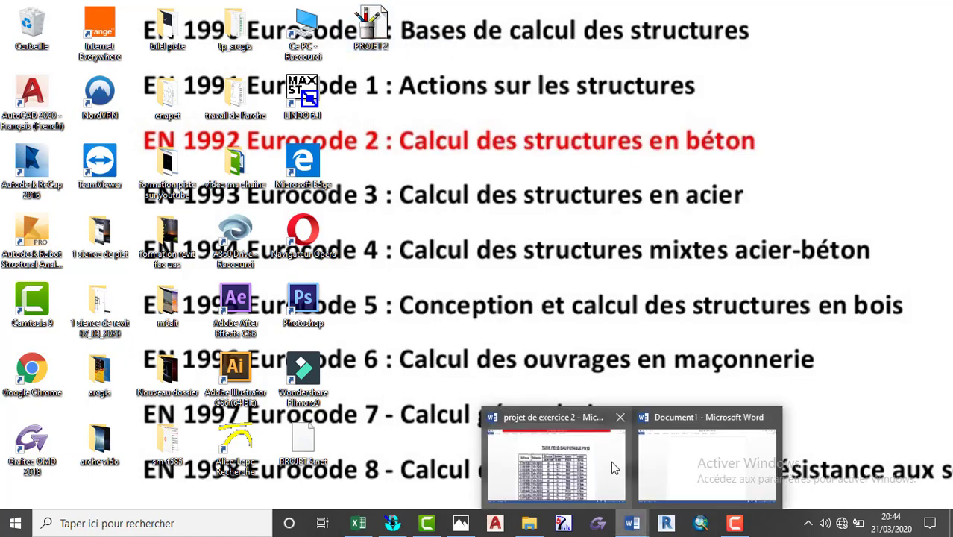
pyautogui.click(693, 448)
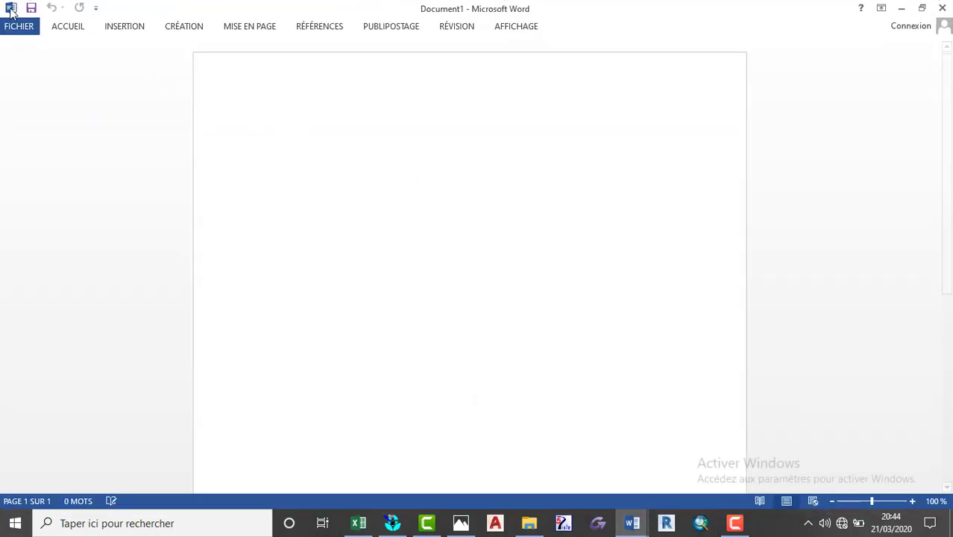
pyautogui.click(67, 28)
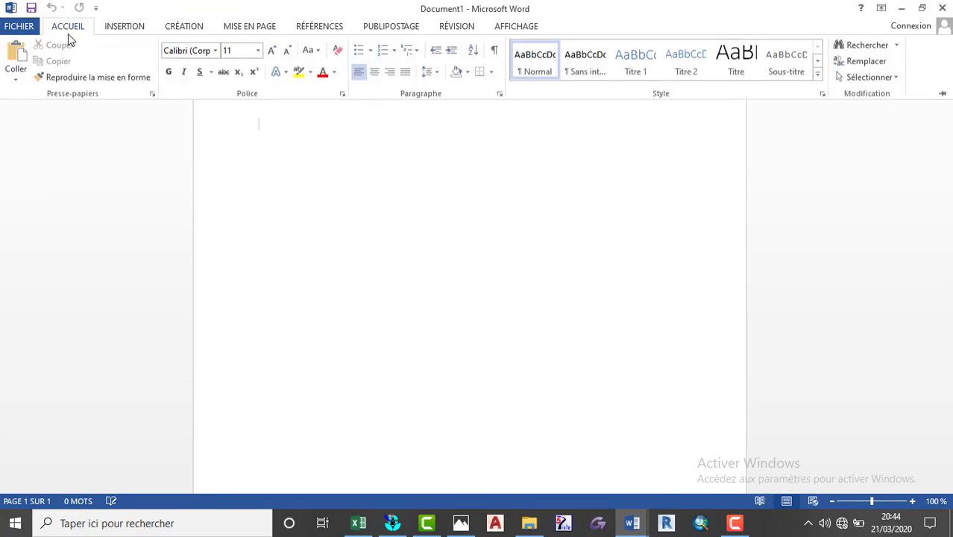
pyautogui.click(125, 27)
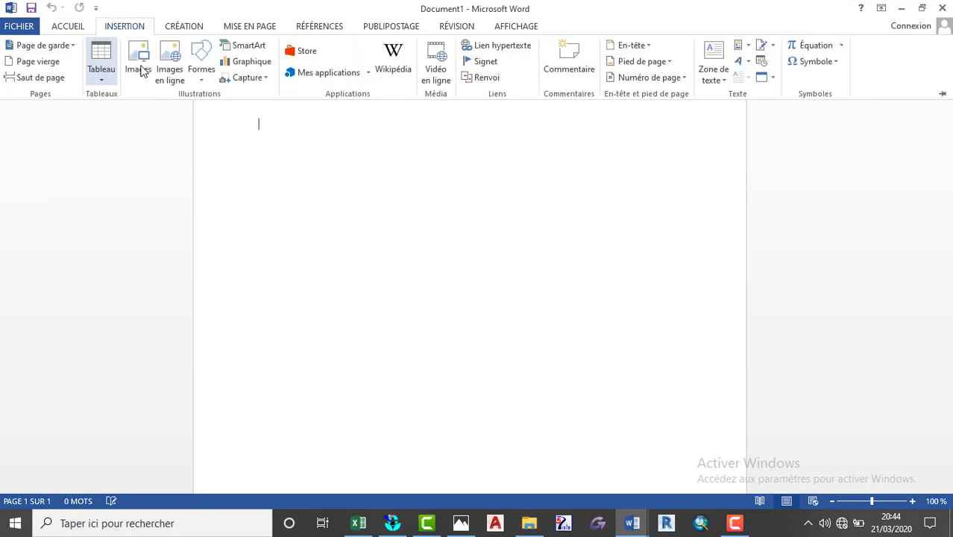
pyautogui.click(306, 164)
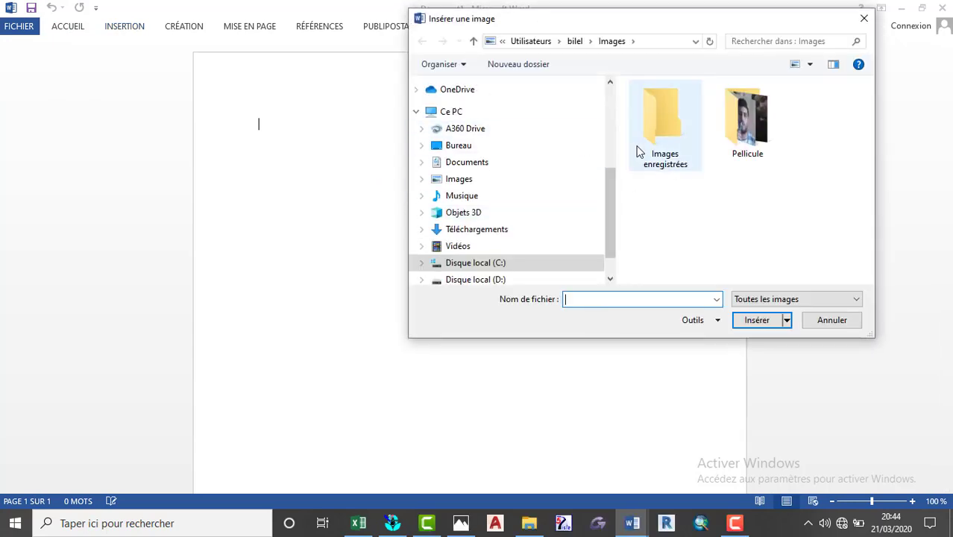
pyautogui.click(474, 152)
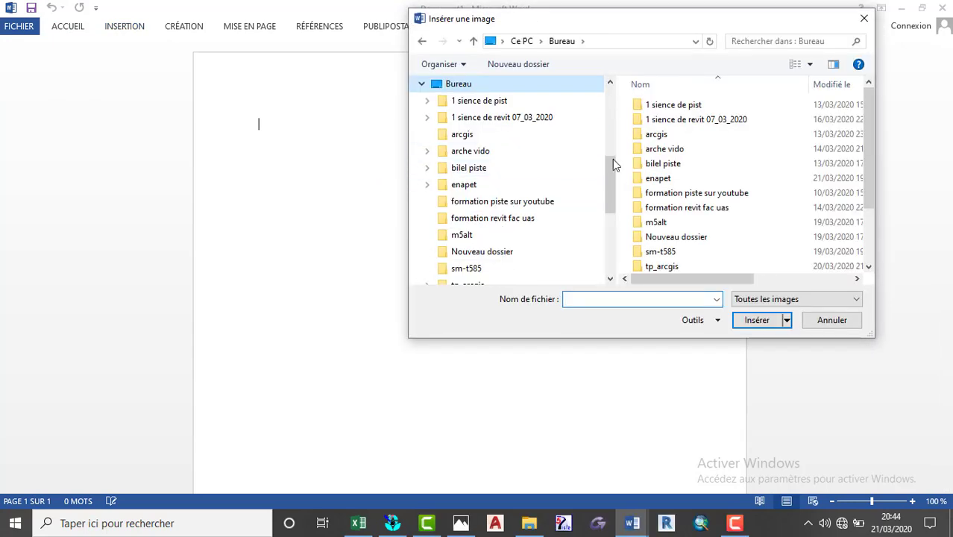
pyautogui.scroll(-2, 674, 160)
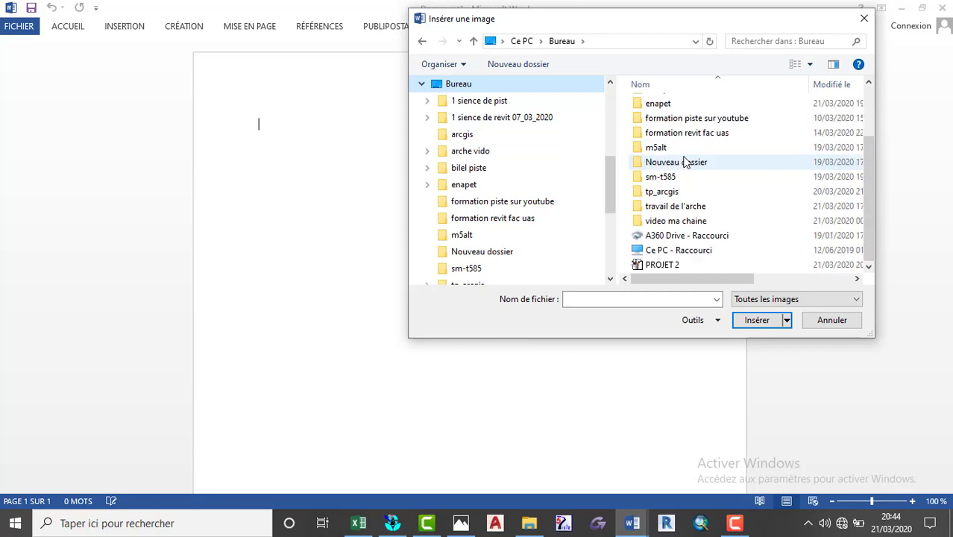
pyautogui.click(663, 267)
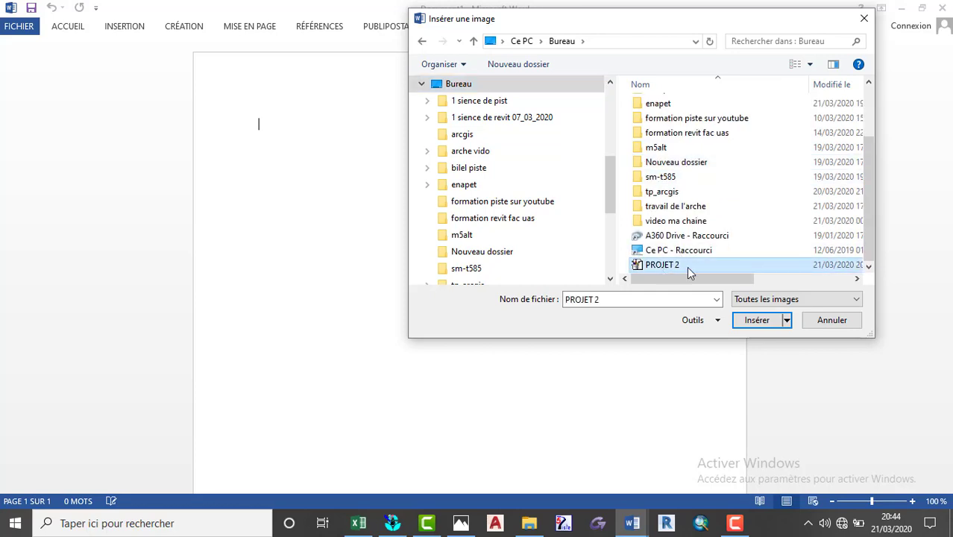
pyautogui.click(768, 325)
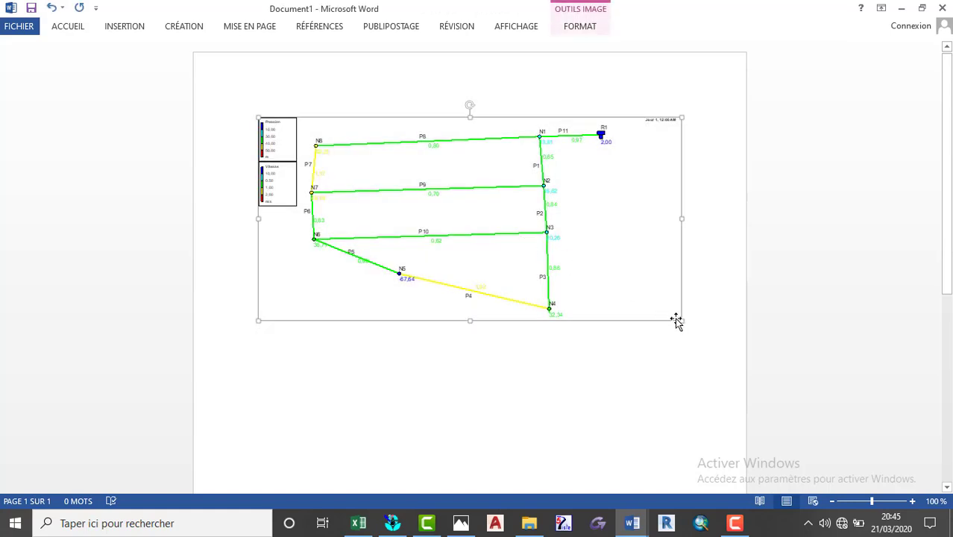
# - Resize the inserted network schematic proportionally so it extends slightly into the page's right margin
pyautogui.moveTo(682, 328); pyautogui.dragTo(718, 420)
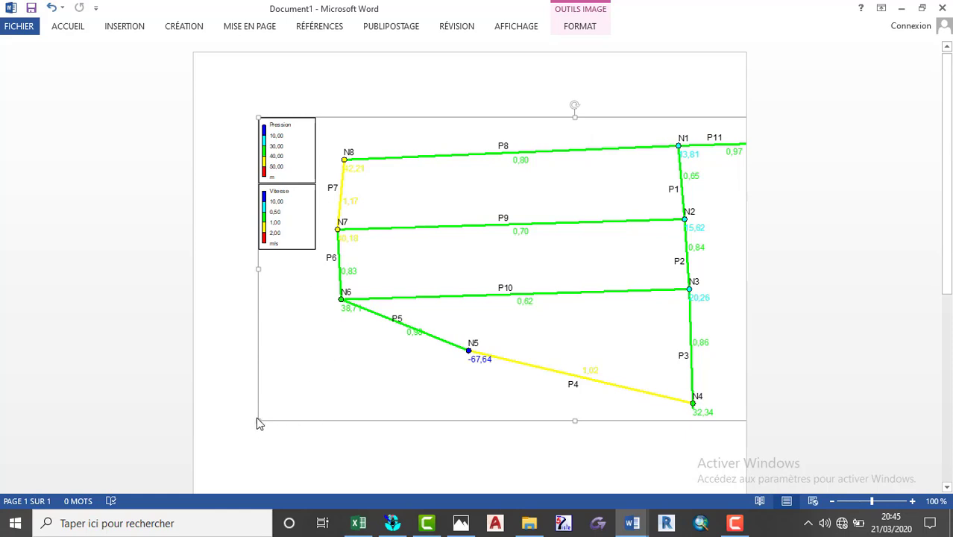
pyautogui.moveTo(258, 418); pyautogui.dragTo(432, 270)
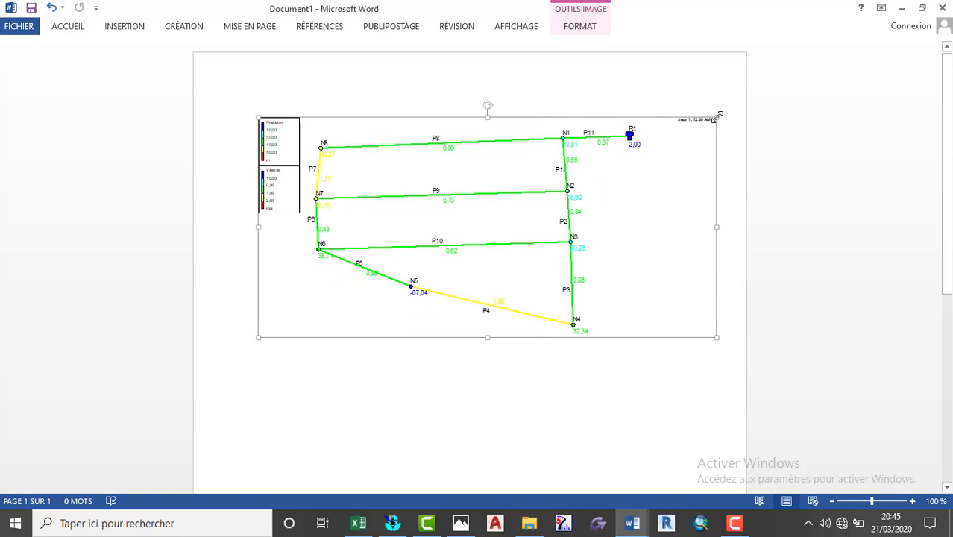
pyautogui.moveTo(720, 116)
pyautogui.mouseDown()
pyautogui.moveTo(724, 100)
pyautogui.moveTo(727, 155)
pyautogui.moveTo(716, 104)
pyautogui.moveTo(711, 130)
pyautogui.mouseUp()
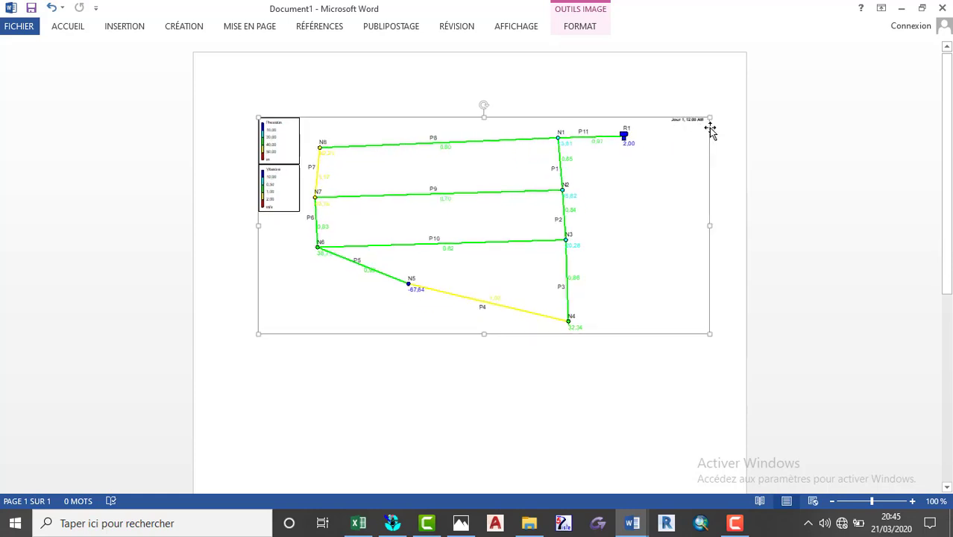
# - Enlarge the document view to 170 % and examine the schematic's legends and its node and pipe labels
pyautogui.click(912, 501)
pyautogui.click(912, 501)
pyautogui.click(912, 501)
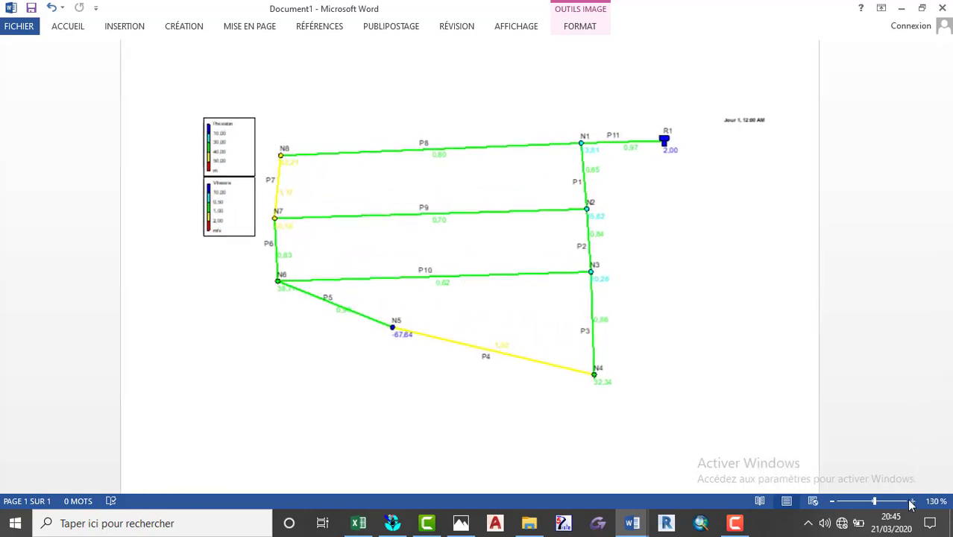
pyautogui.click(912, 501)
pyautogui.click(912, 501)
pyautogui.click(912, 501)
pyautogui.click(912, 501)
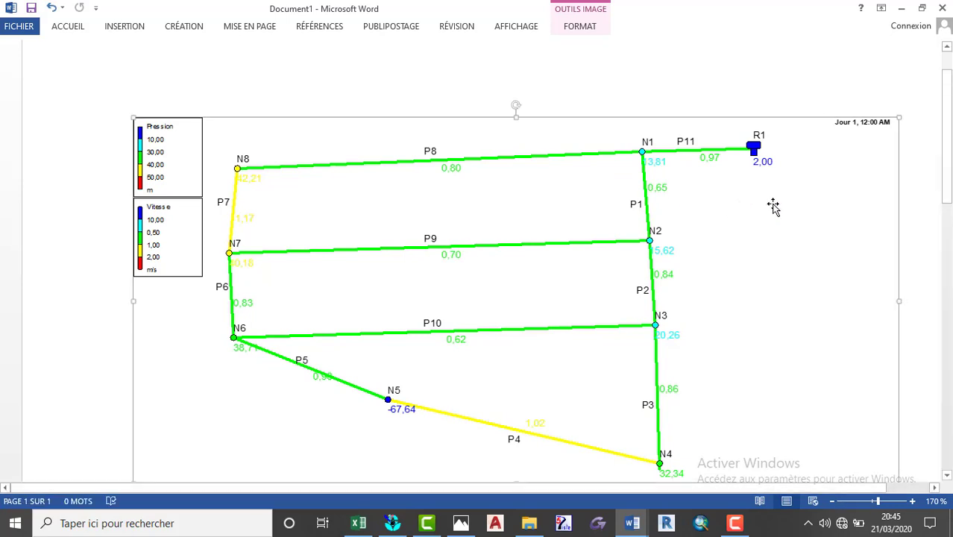
pyautogui.press('F2')
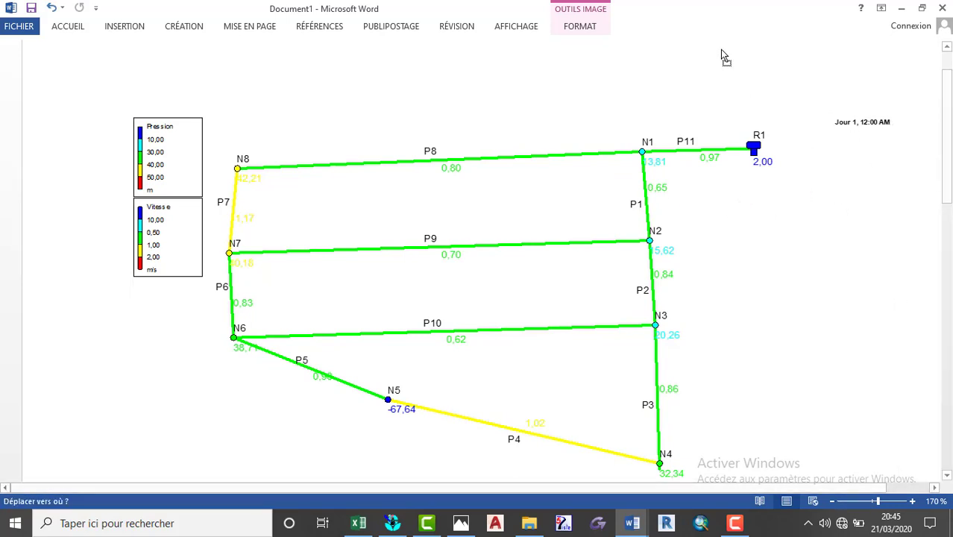
pyautogui.moveTo(721, 50); pyautogui.dragTo(211, 139)
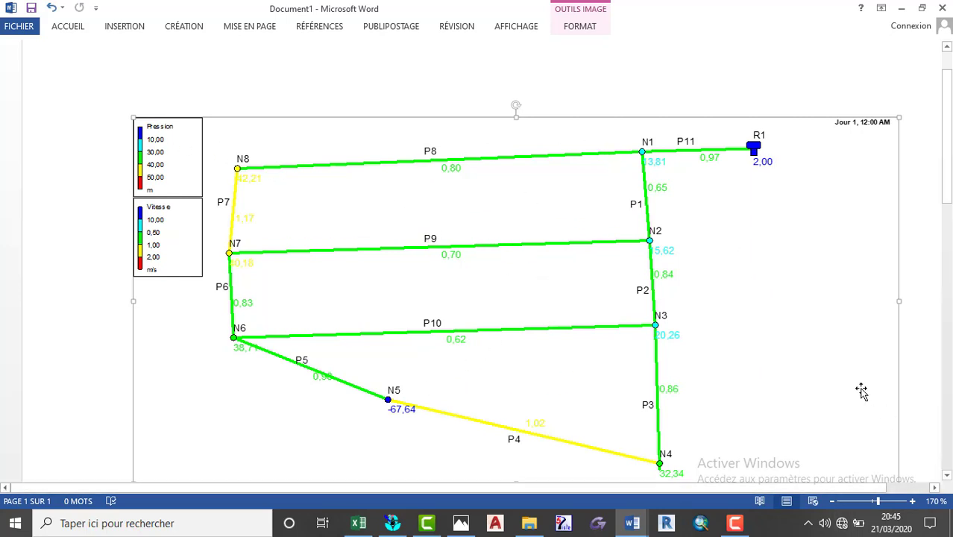
# - Switch back to EPANET and start a results table for Noeuds du Réseau
pyautogui.moveTo(726, 529)
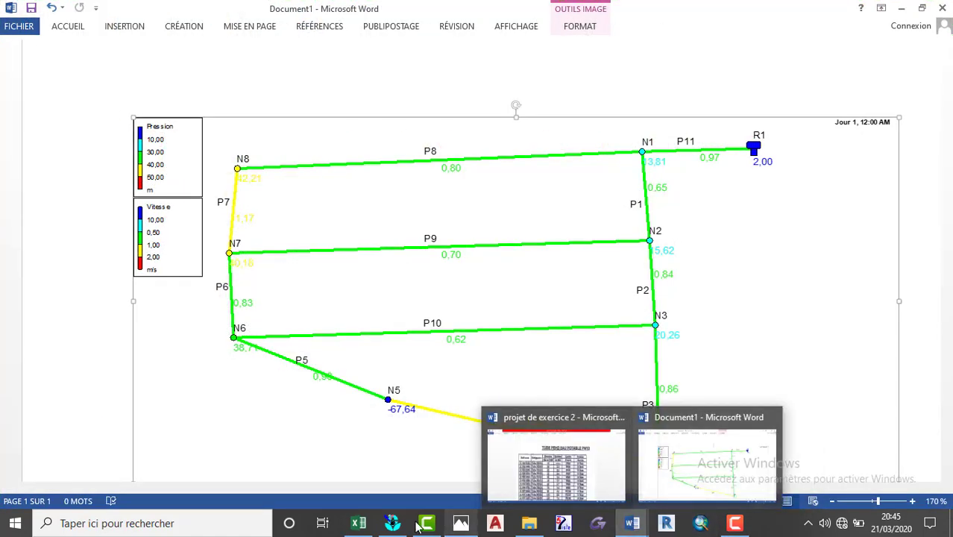
pyautogui.moveTo(429, 527)
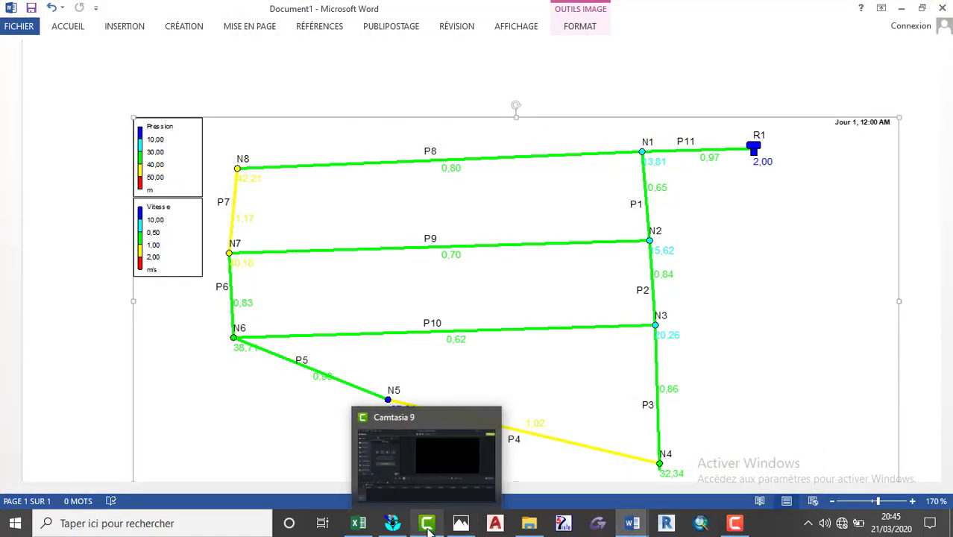
pyautogui.moveTo(638, 531)
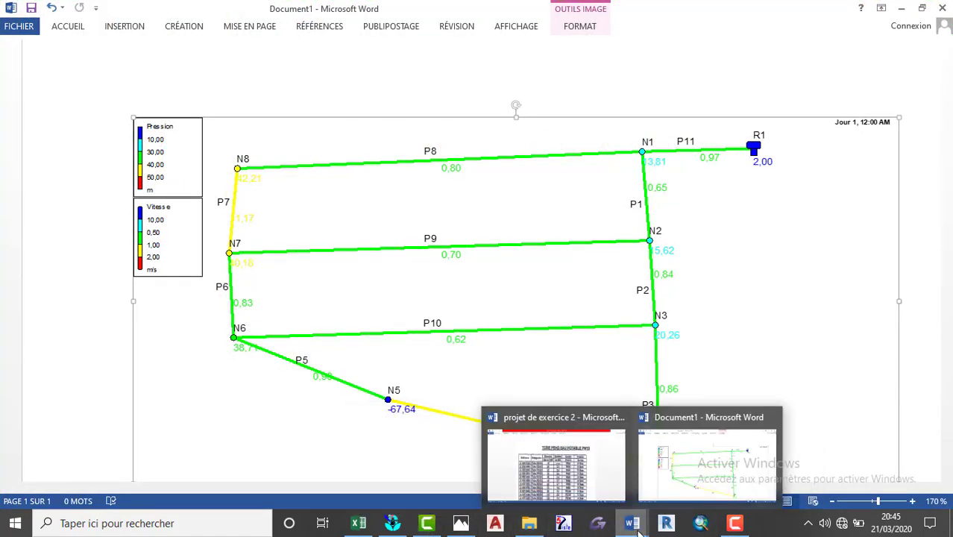
pyautogui.click(393, 526)
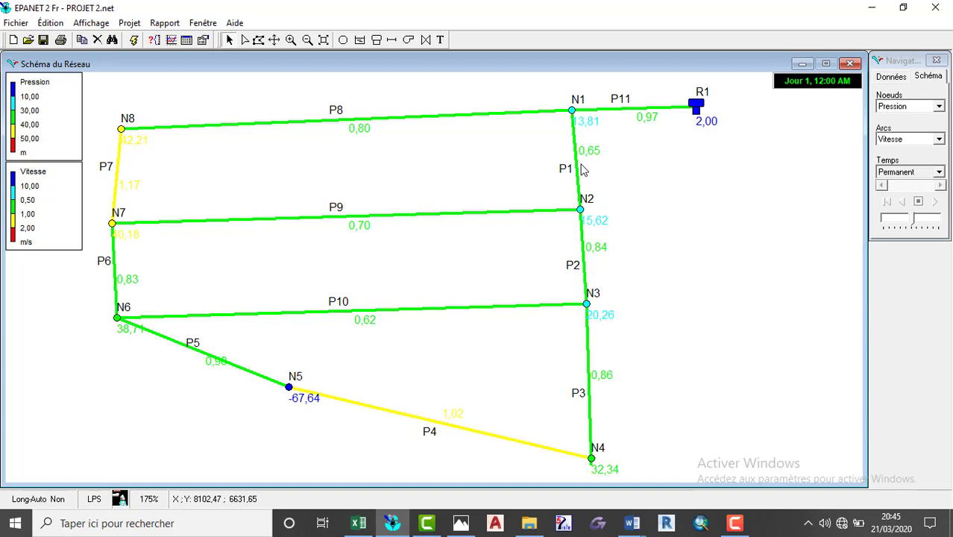
pyautogui.moveTo(580, 167)
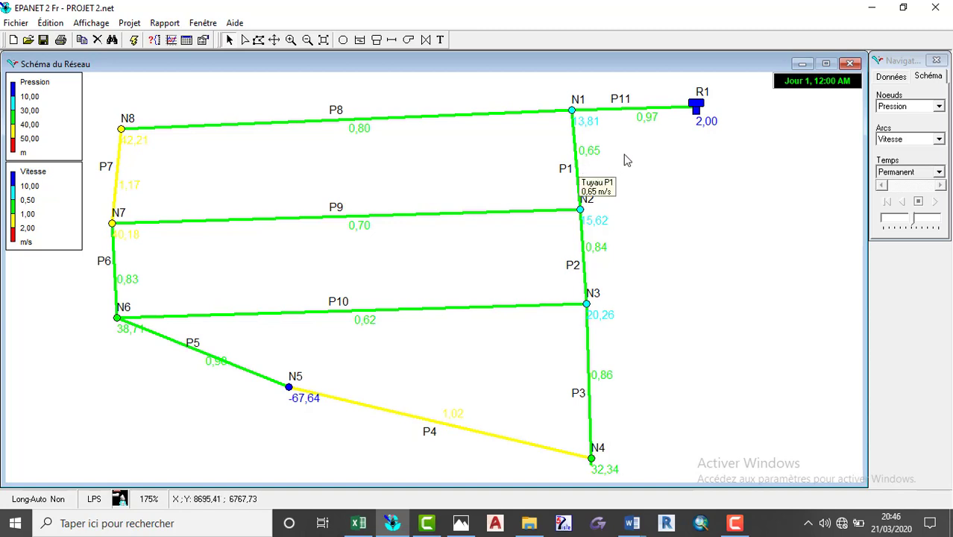
pyautogui.click(187, 39)
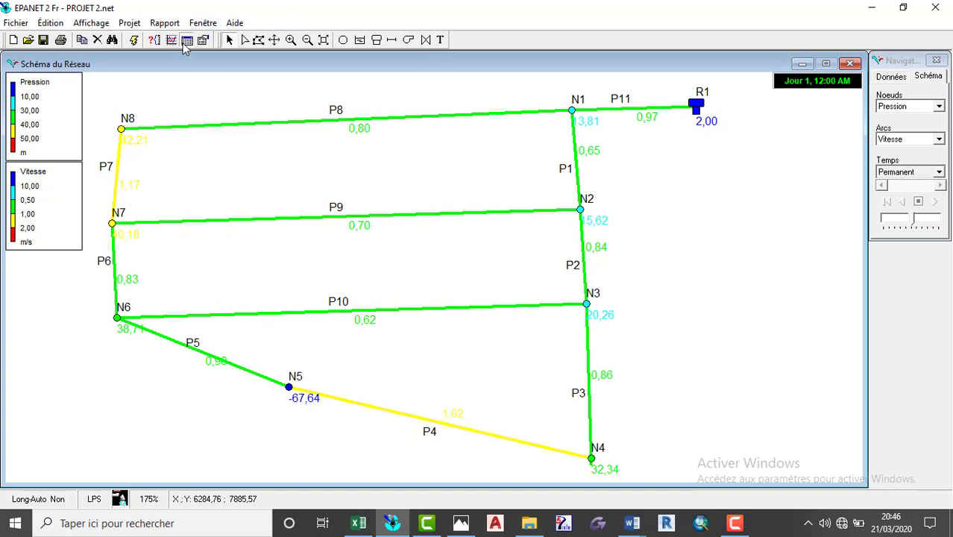
pyautogui.moveTo(448, 170); pyautogui.dragTo(430, 127)
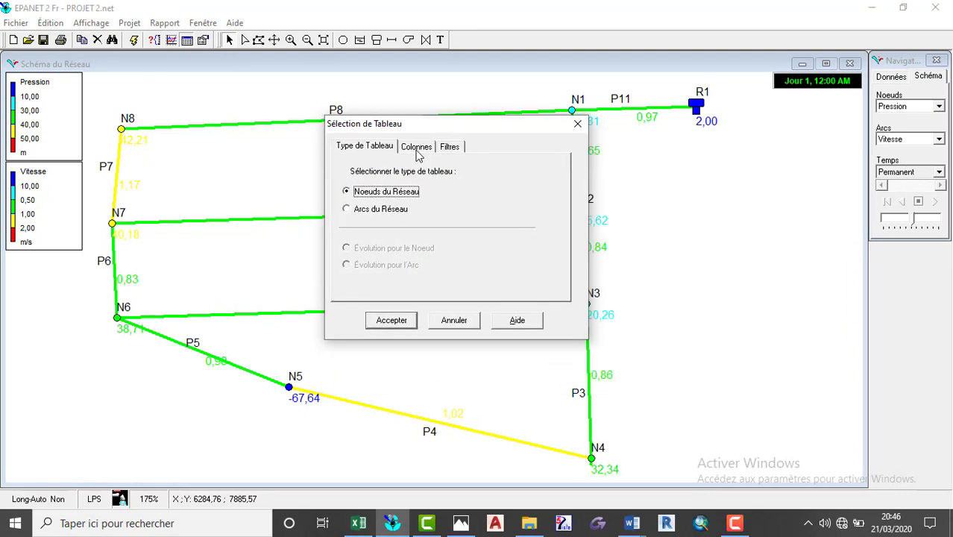
# - Include Demande Base, exclude Demande and Qualité from the table columns, and generate the node table
pyautogui.click(421, 147)
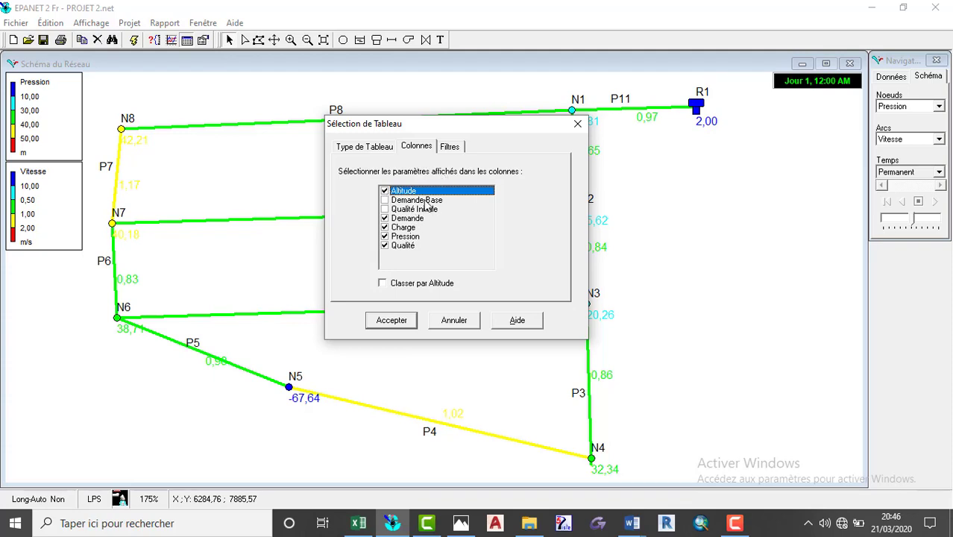
pyautogui.click(385, 201)
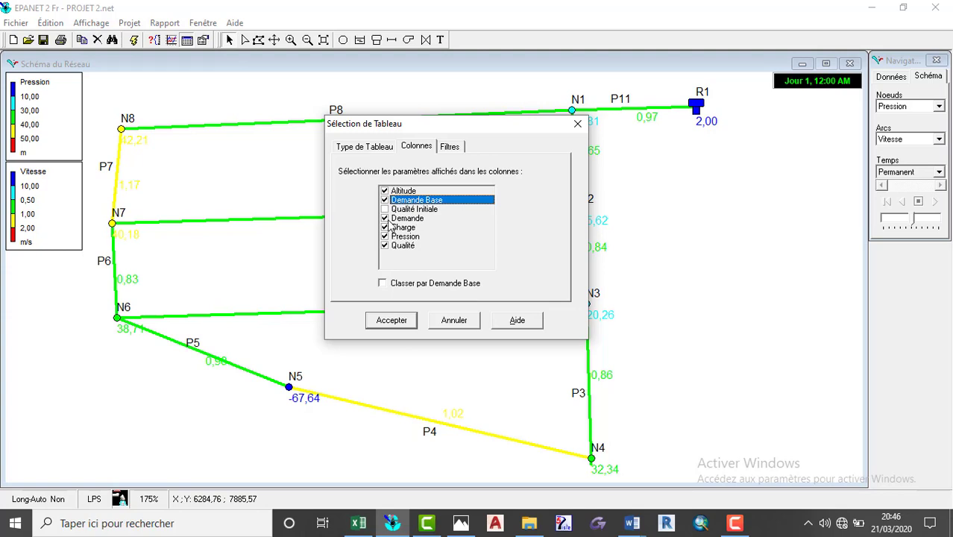
pyautogui.click(385, 218)
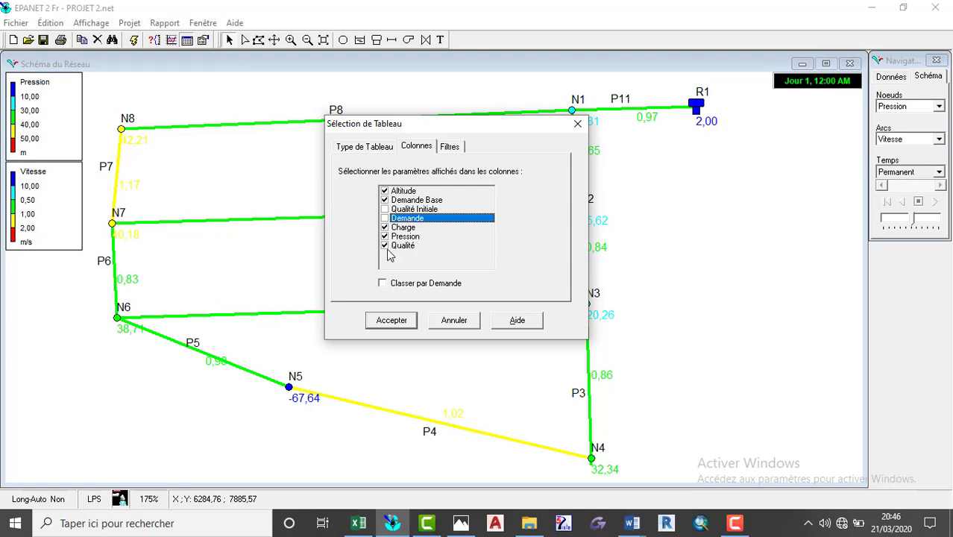
pyautogui.click(386, 245)
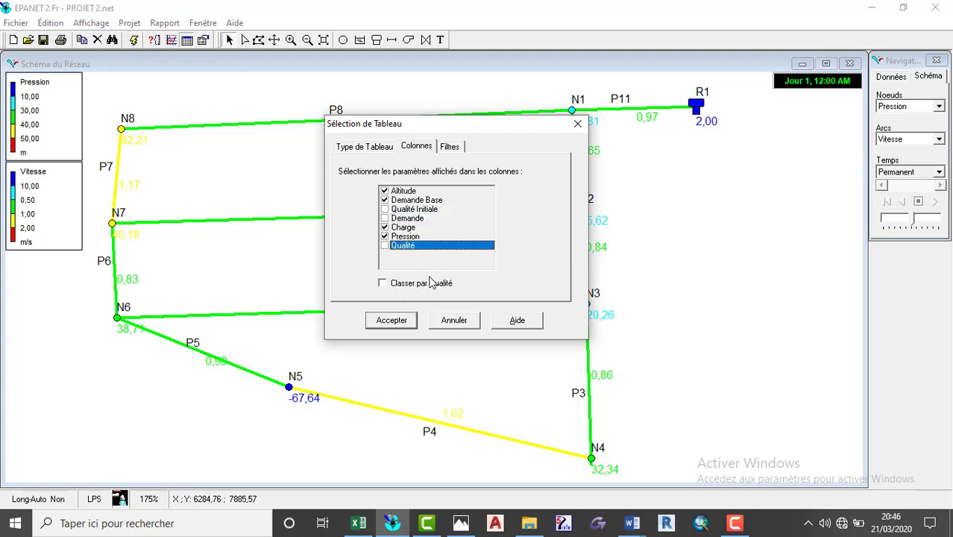
pyautogui.click(389, 321)
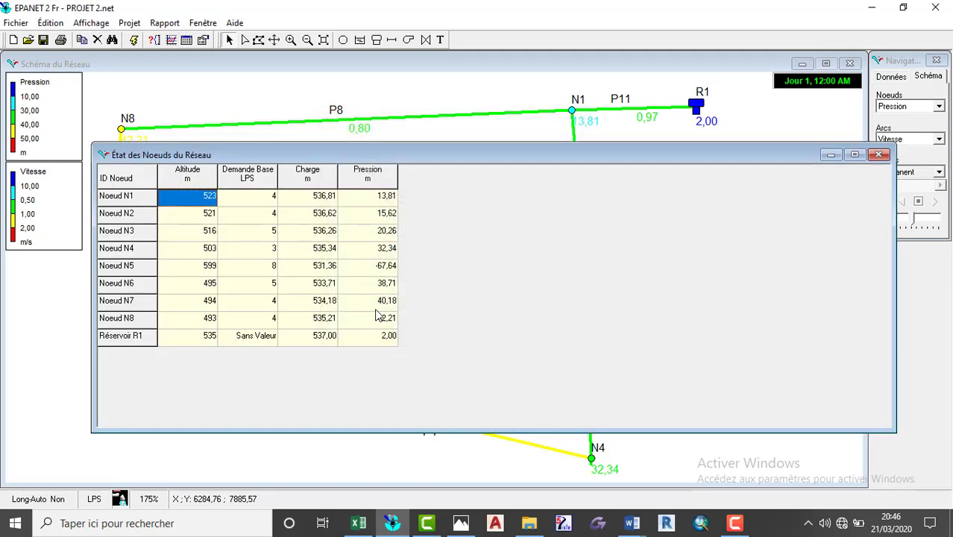
# - Select the entire node table and copy it to the clipboard (Presse-papiers)
pyautogui.click(131, 177)
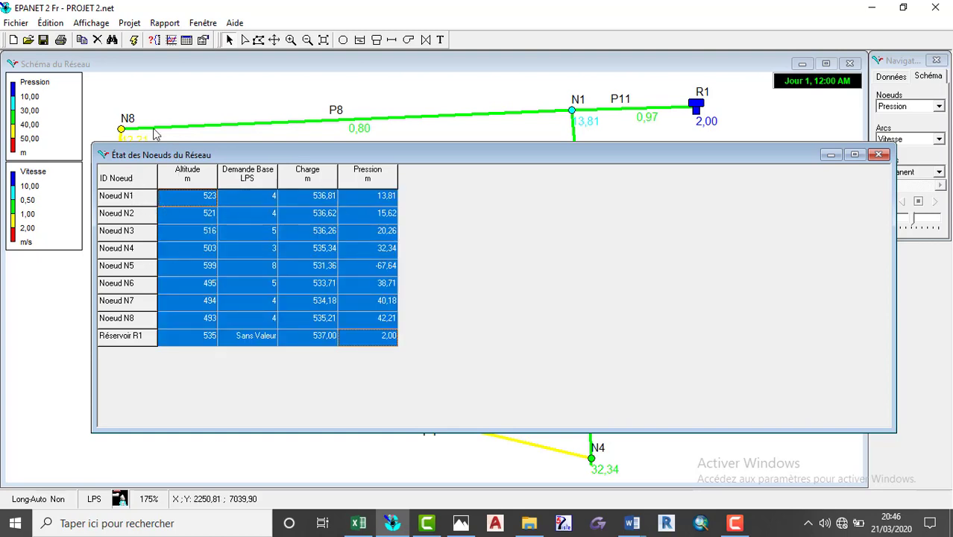
pyautogui.click(82, 40)
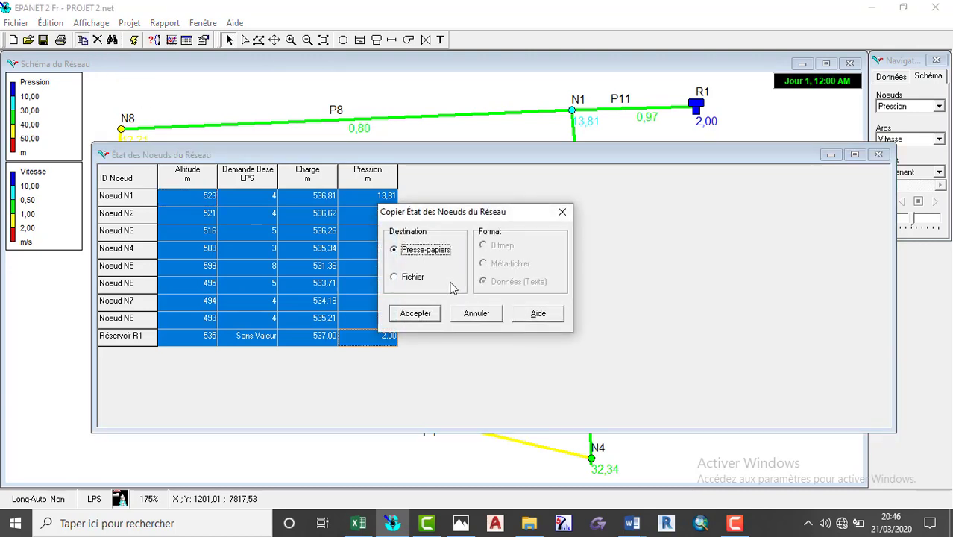
pyautogui.click(422, 316)
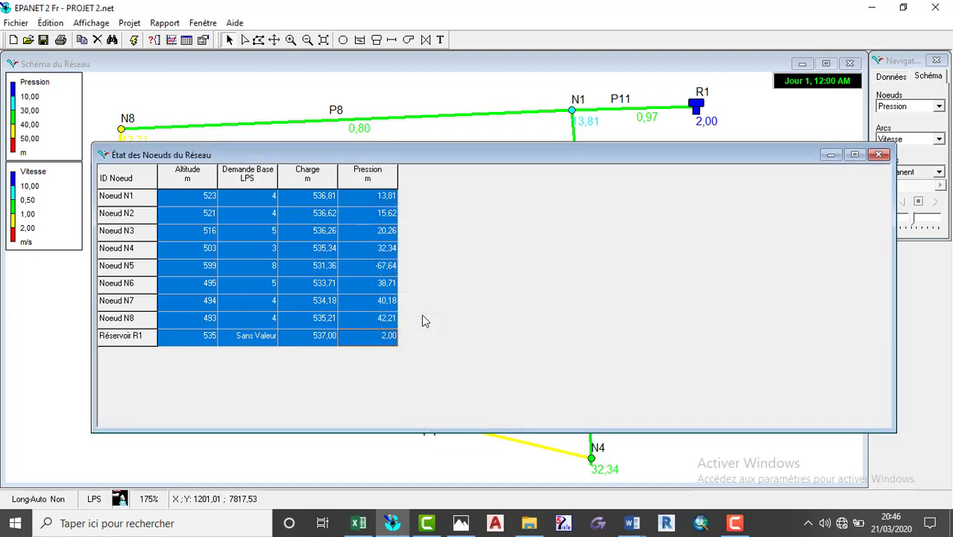
# - Switch to Excel, add a new worksheet after Feuil1, and paste the copied node table starting at cell A1
pyautogui.click(360, 522)
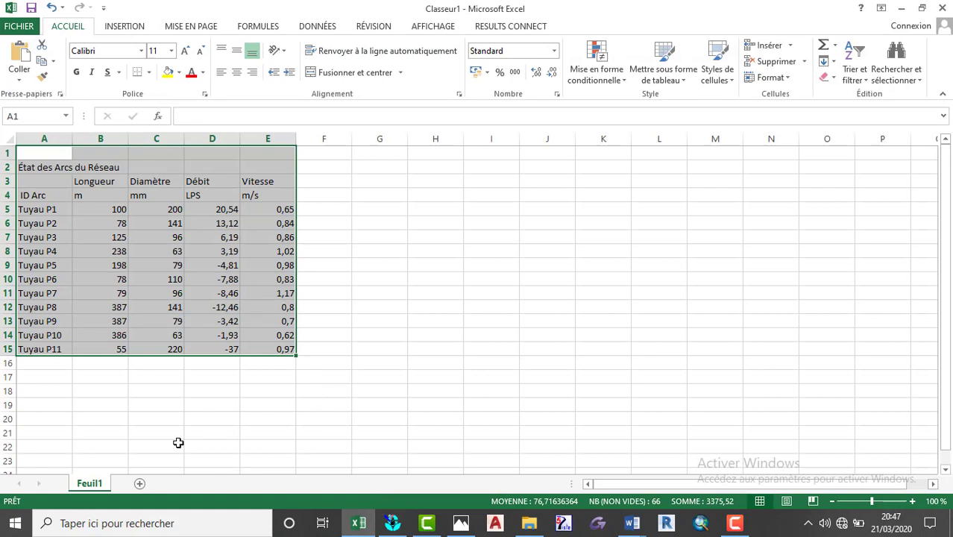
pyautogui.click(141, 483)
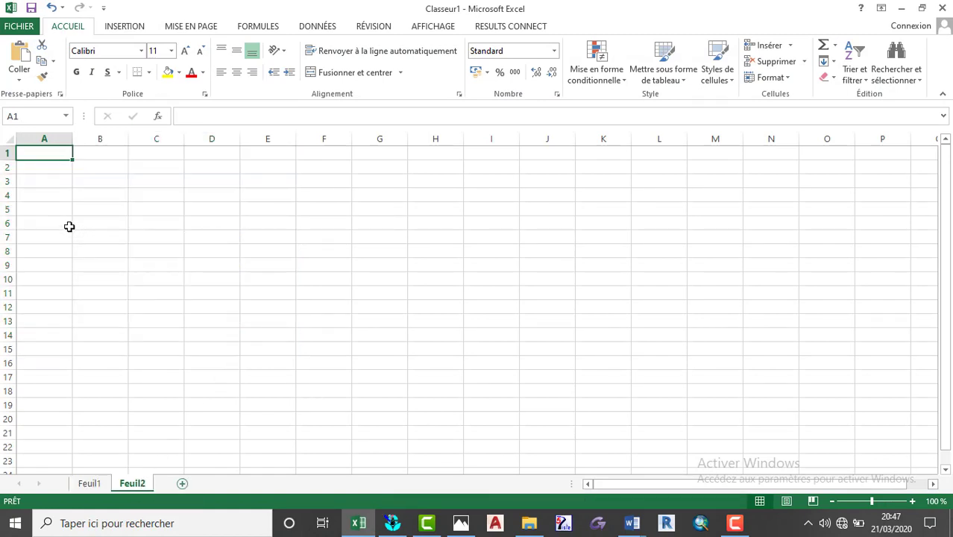
pyautogui.moveTo(54, 153); pyautogui.dragTo(302, 350)
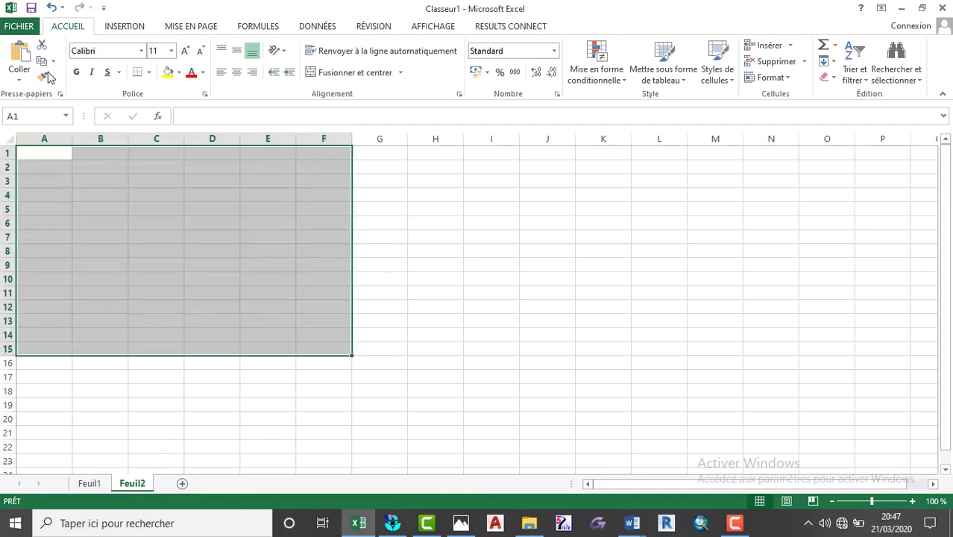
pyautogui.click(20, 56)
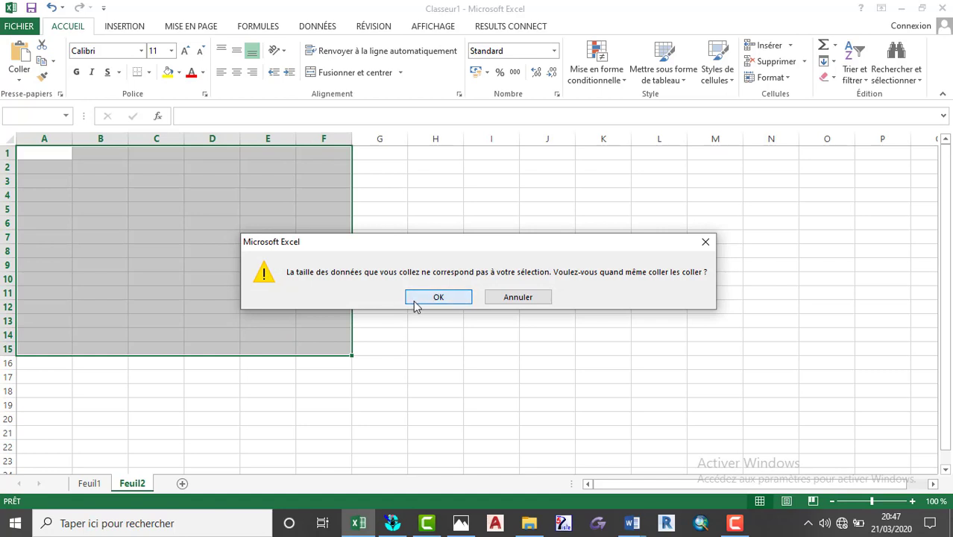
pyautogui.click(418, 297)
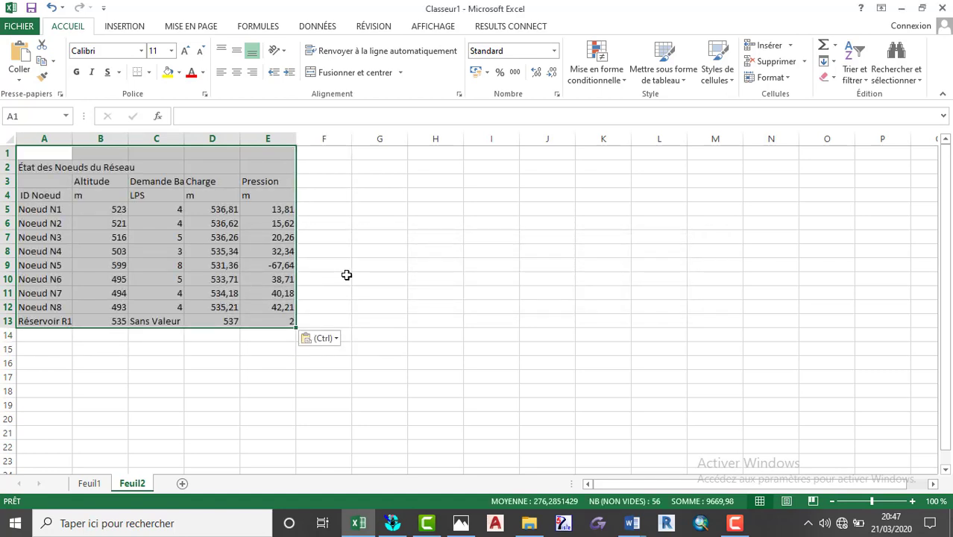
pyautogui.click(384, 321)
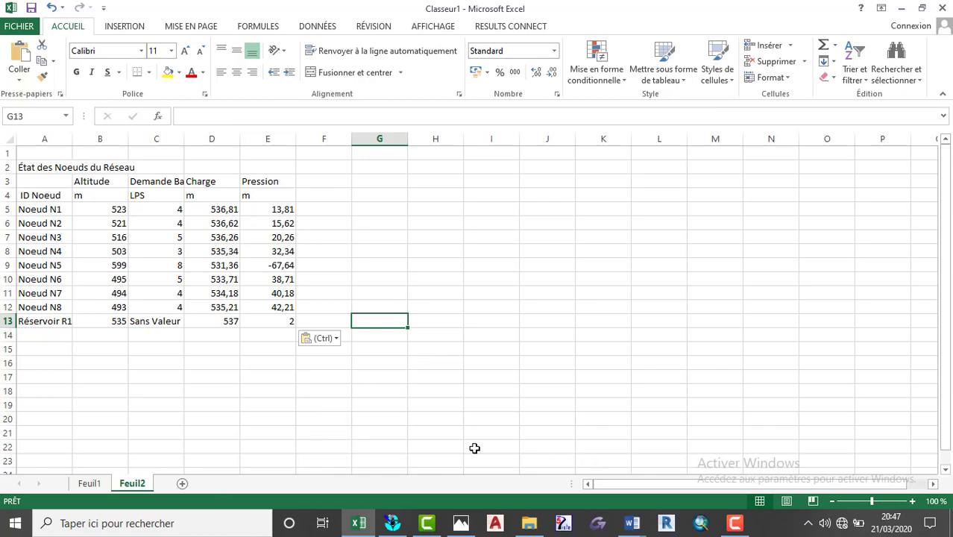
# - Switch back to EPANET, close the node table, and start a new results table for Arcs du Réseau
pyautogui.click(392, 522)
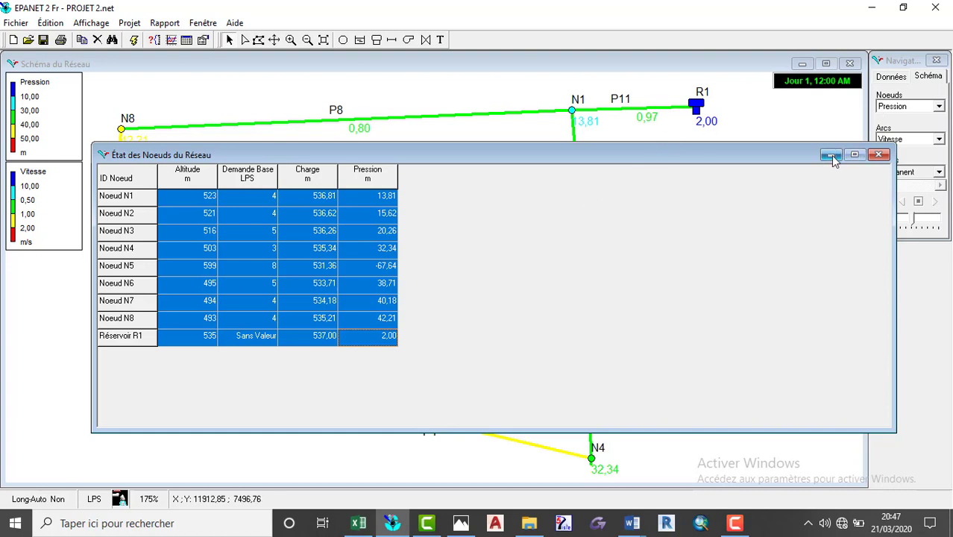
pyautogui.click(878, 155)
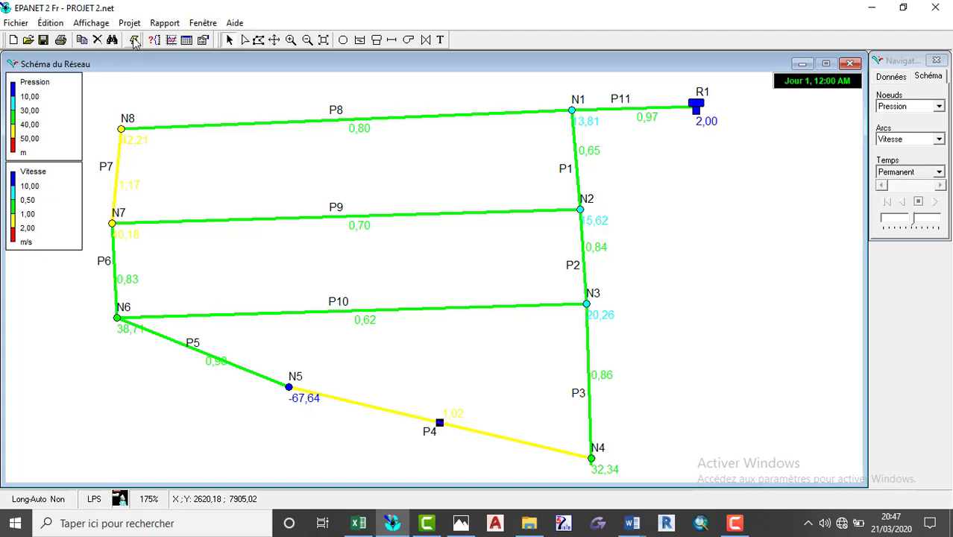
pyautogui.click(186, 40)
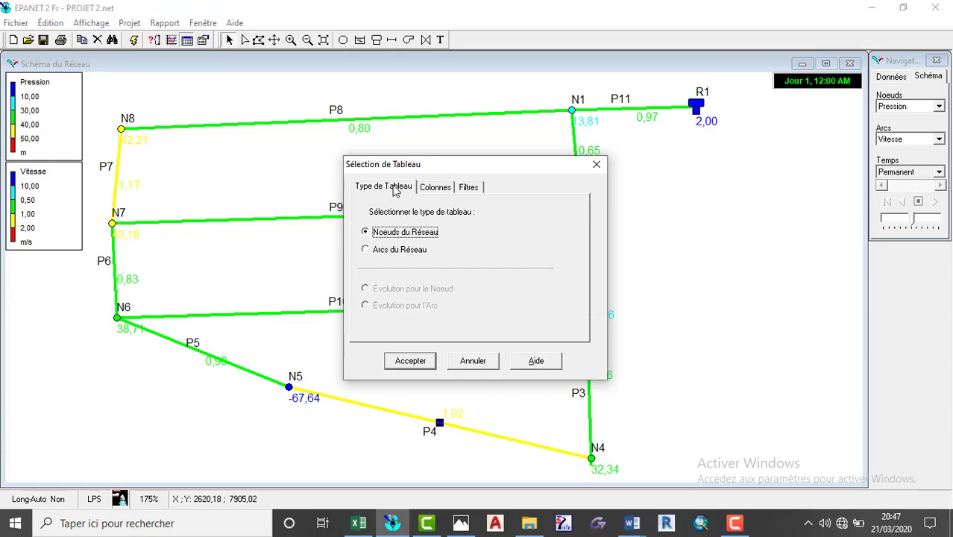
pyautogui.click(367, 251)
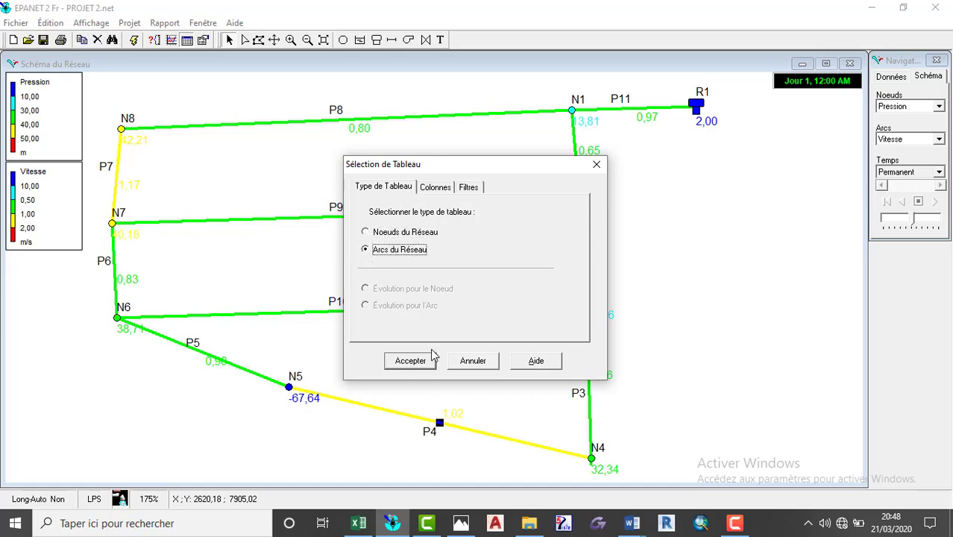
# - Include Longueur, Diamètre and Rugosité in the pipe table columns, keep Pert.Charge Unit., and exclude Facteur Friction
pyautogui.click(437, 189)
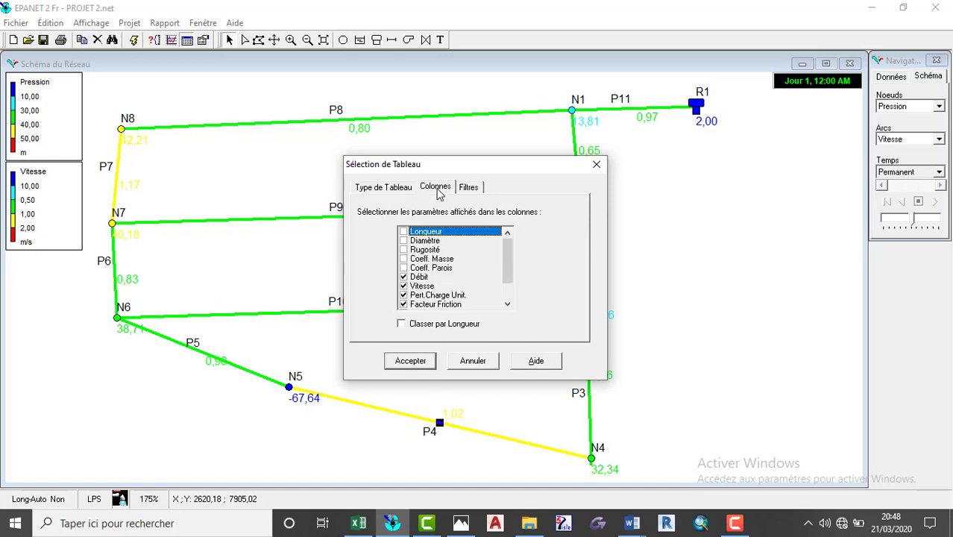
pyautogui.click(411, 241)
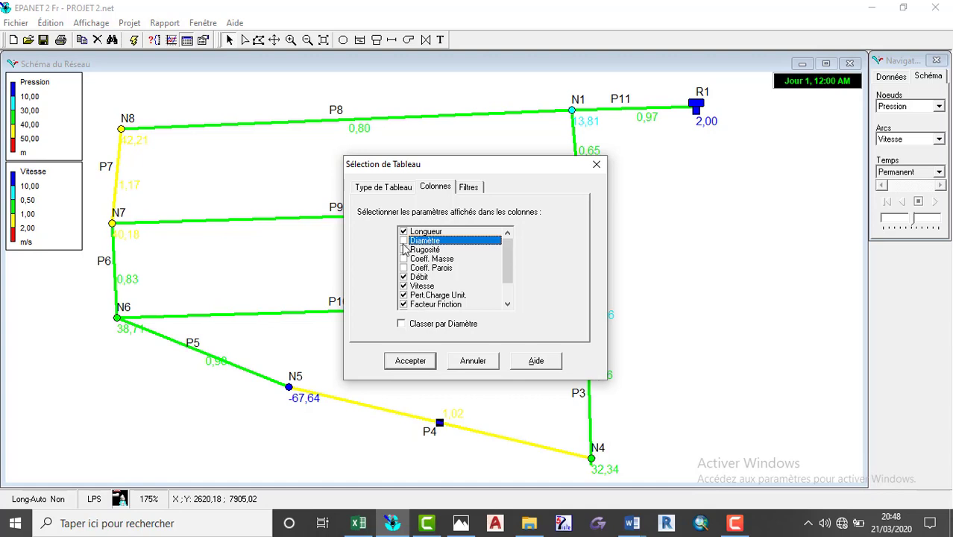
pyautogui.click(403, 250)
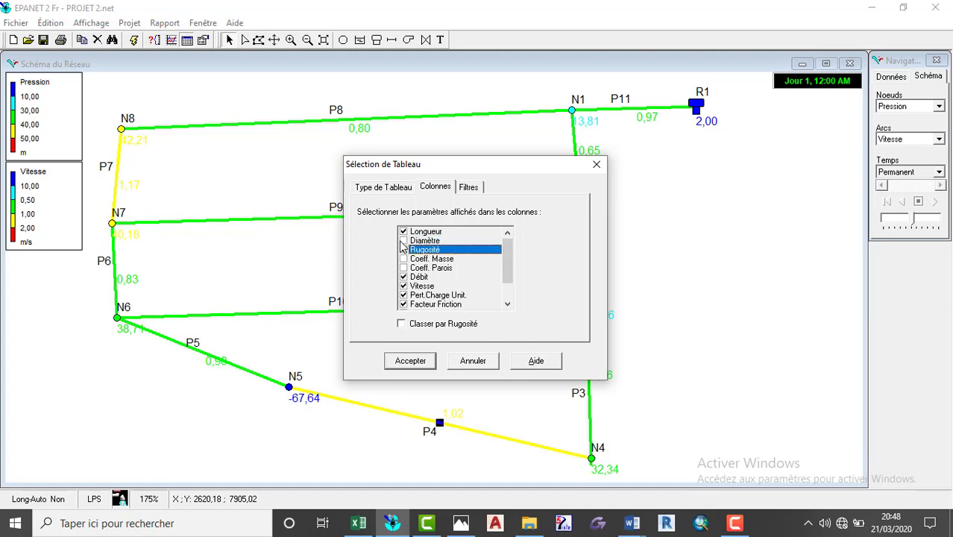
pyautogui.click(403, 241)
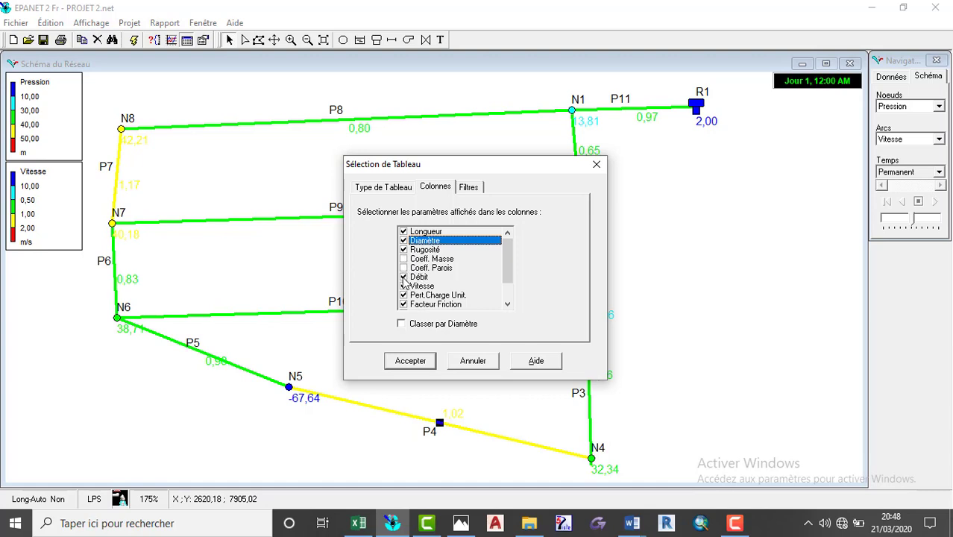
pyautogui.click(404, 296)
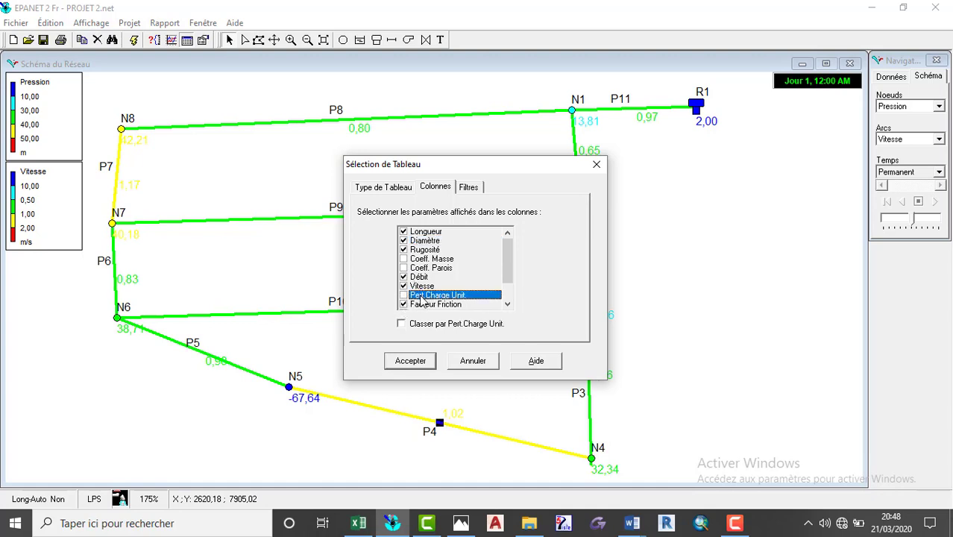
pyautogui.click(404, 304)
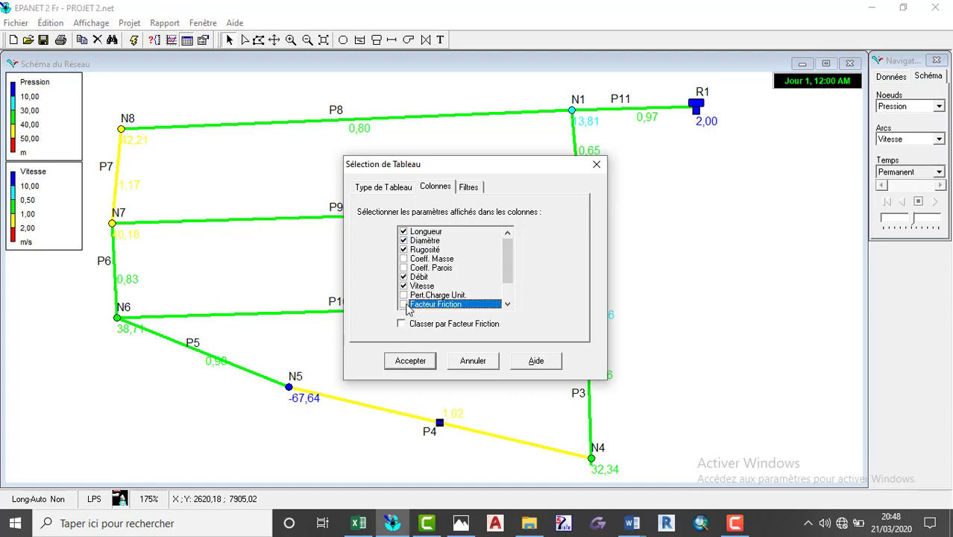
pyautogui.click(403, 286)
pyautogui.click(404, 296)
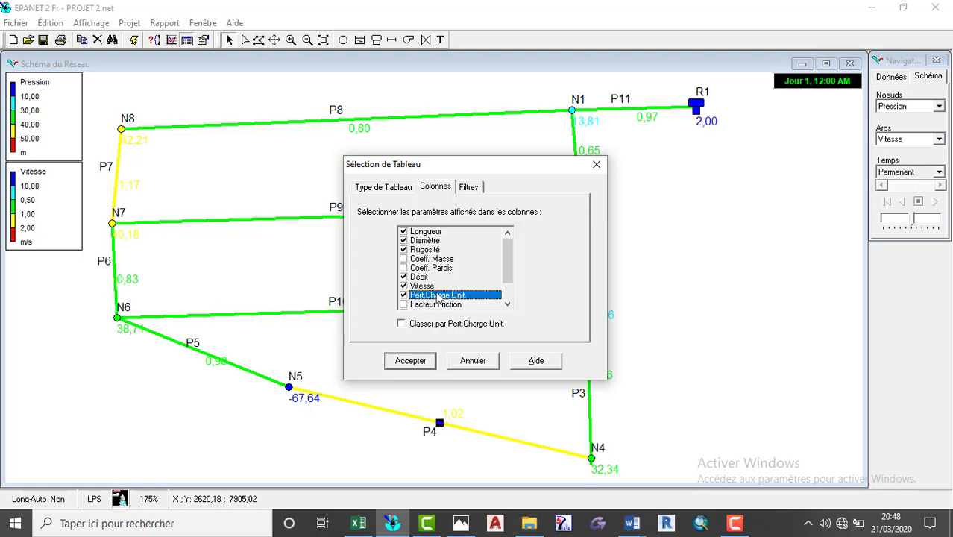
# - Exclude Vitesse Réact., Qualité and État from the columns and generate the pipe table
pyautogui.scroll(-1, 451, 274)
pyautogui.scroll(-1, 450, 274)
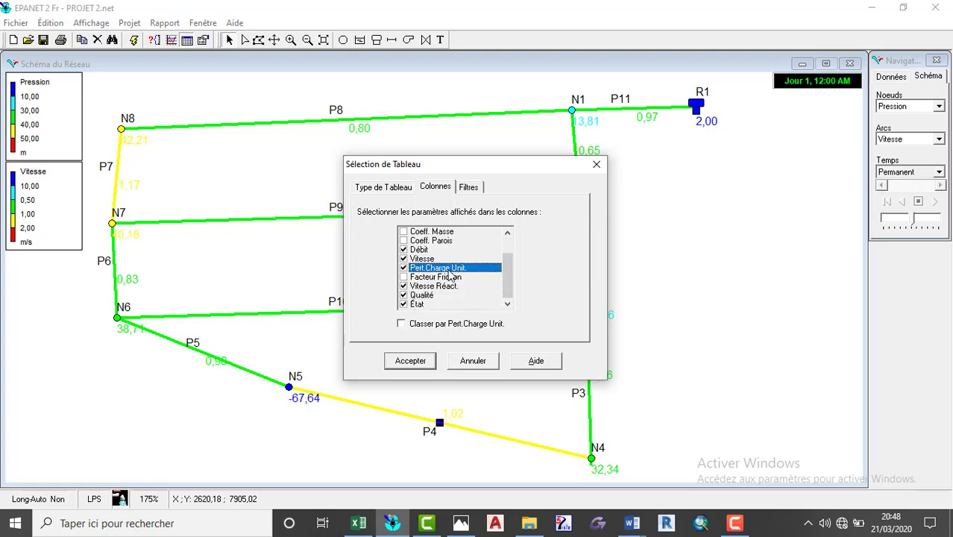
pyautogui.click(404, 287)
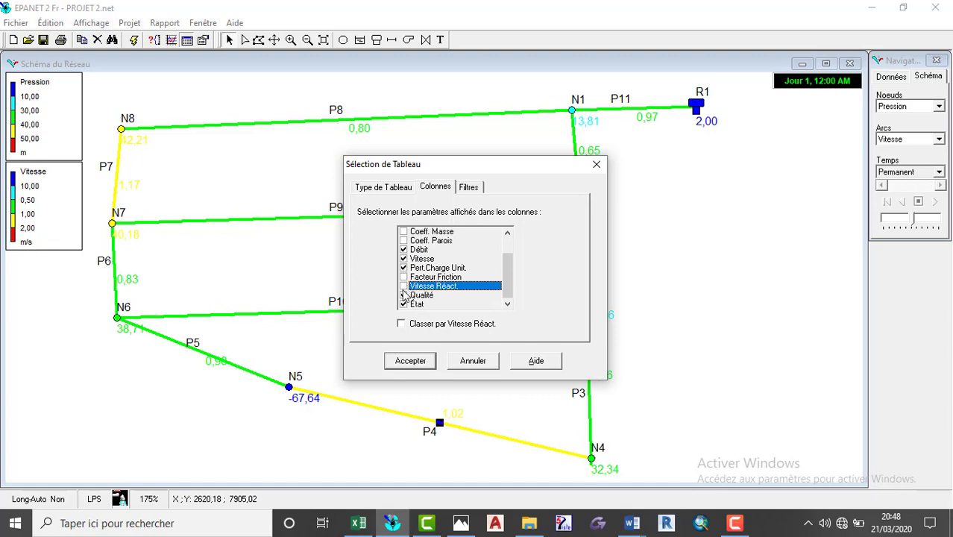
pyautogui.click(403, 296)
pyautogui.click(404, 304)
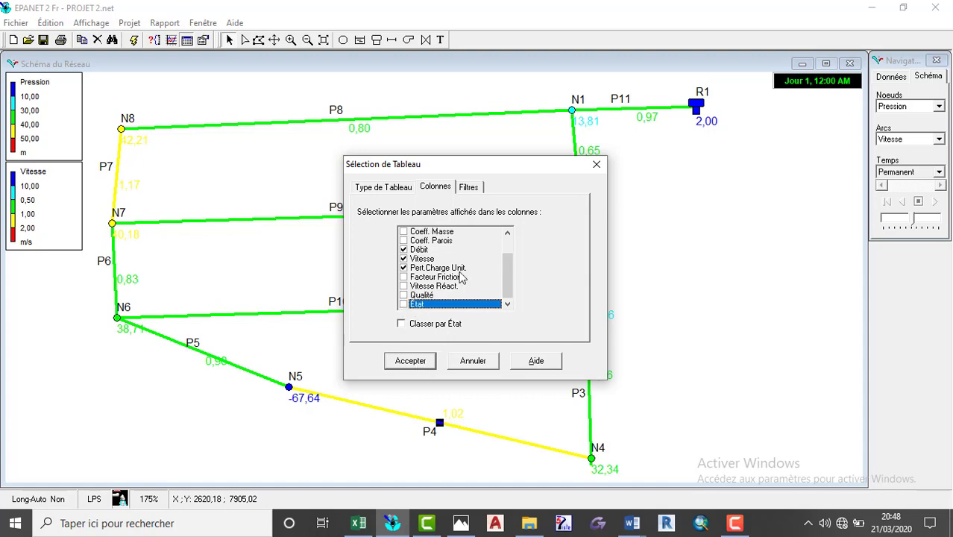
pyautogui.scroll(1, 461, 275)
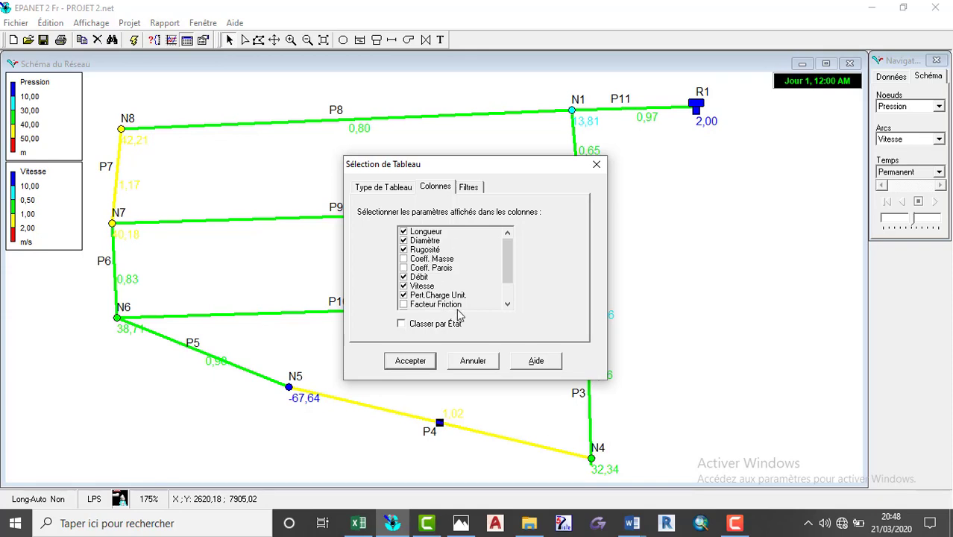
pyautogui.click(406, 360)
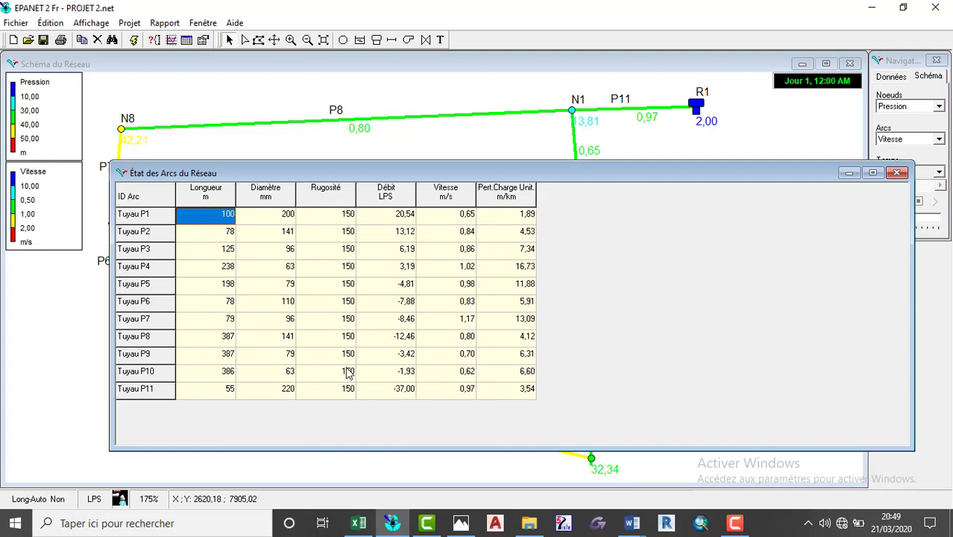
# - Select the entire pipe table and copy it to the clipboard (Presse-papiers)
pyautogui.click(164, 197)
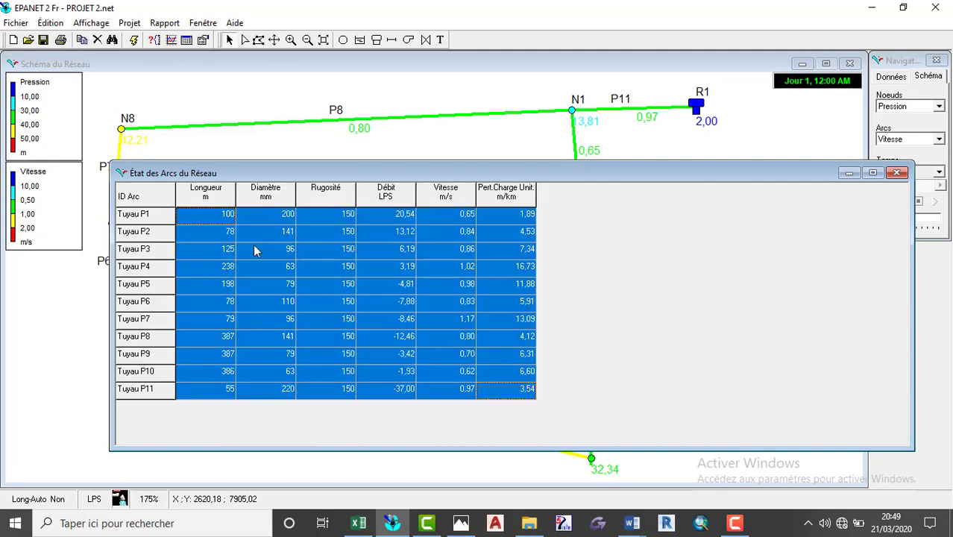
pyautogui.click(88, 45)
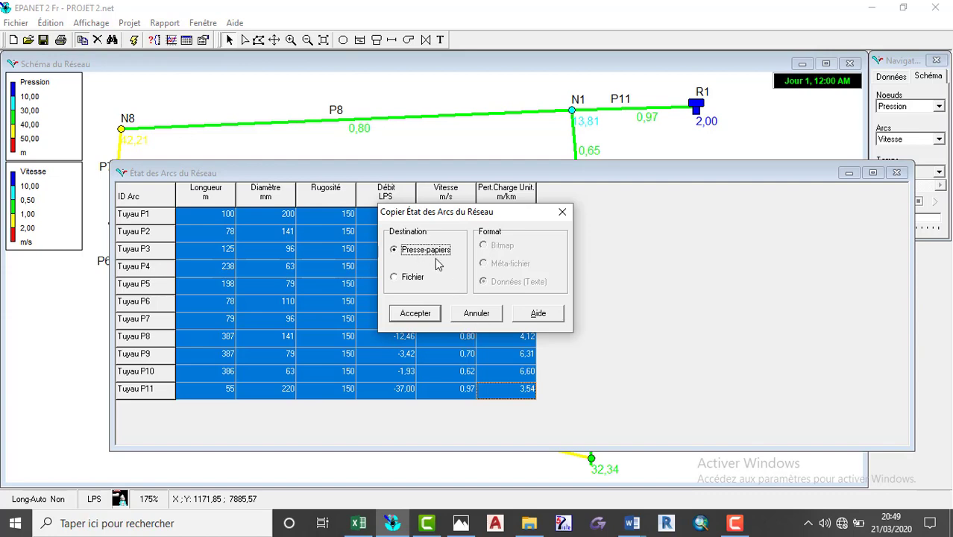
pyautogui.click(415, 313)
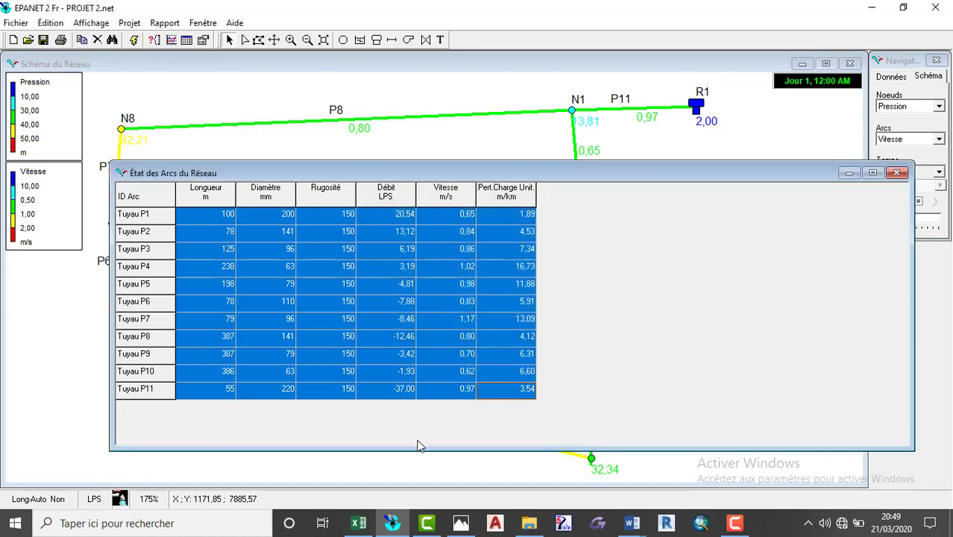
# - Switch to Excel, add a new worksheet after Feuil2, and paste the copied pipe table starting at cell A1
pyautogui.click(359, 524)
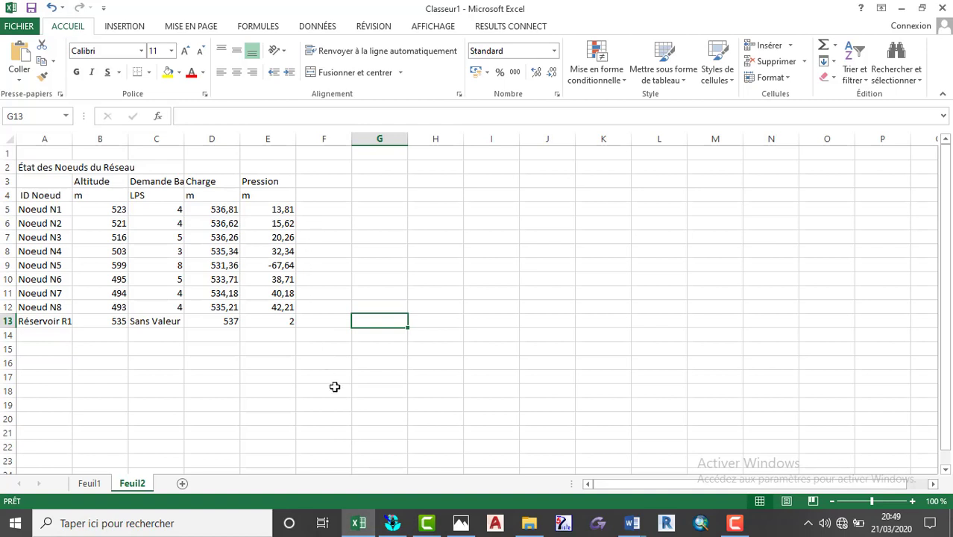
pyautogui.click(180, 483)
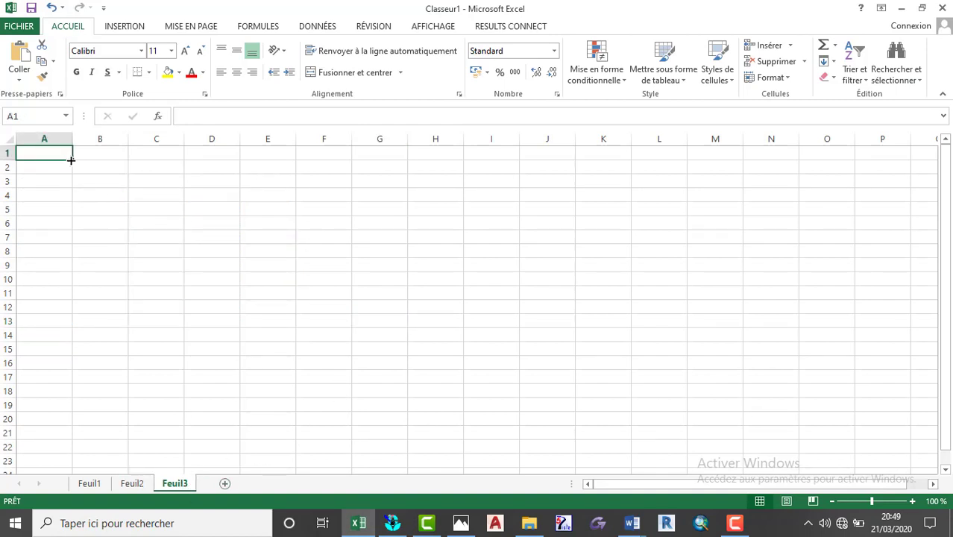
pyautogui.moveTo(67, 153); pyautogui.dragTo(395, 390)
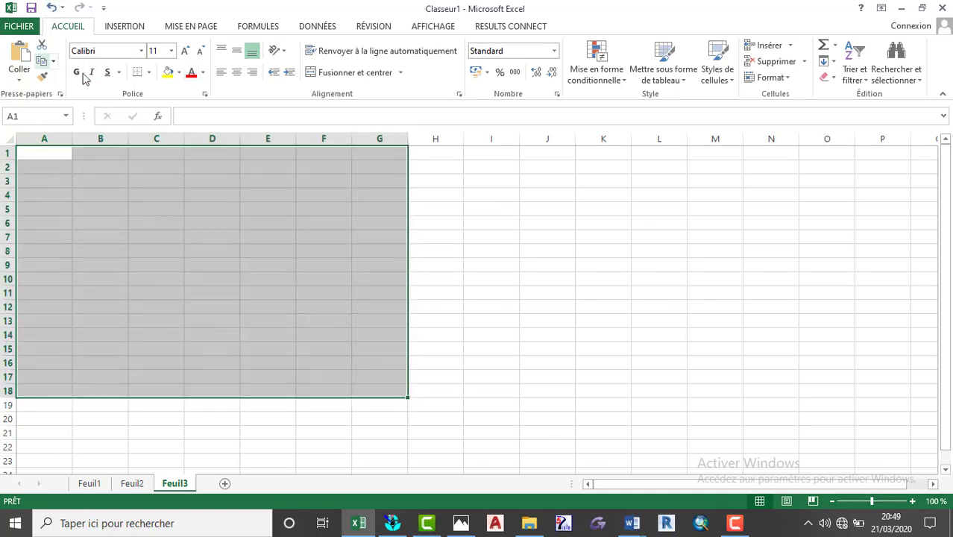
pyautogui.click(20, 52)
pyautogui.click(439, 298)
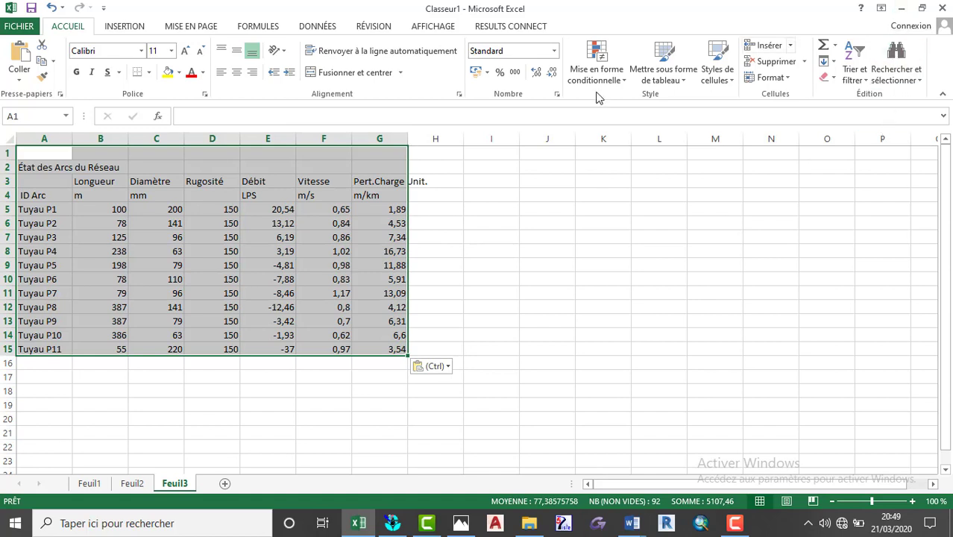
pyautogui.click(270, 290)
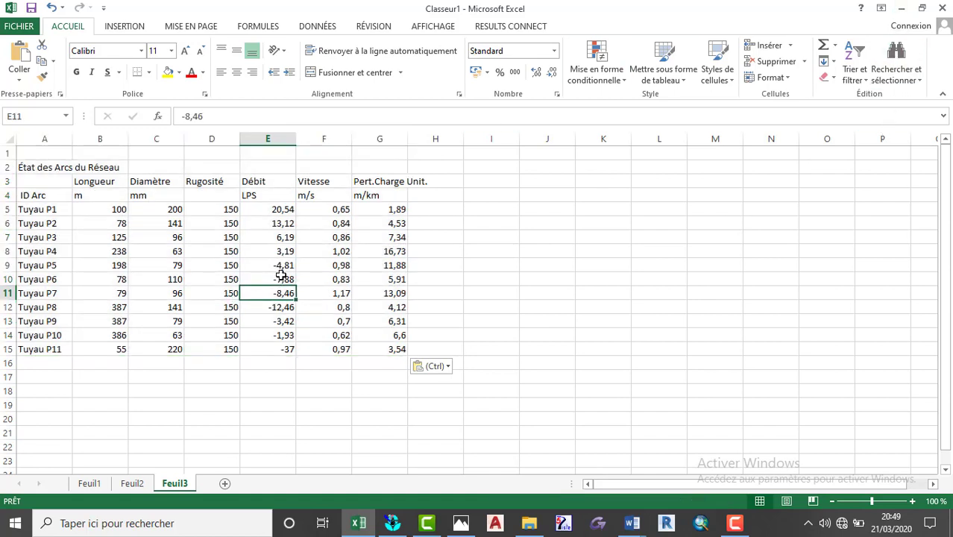
pyautogui.click(280, 268)
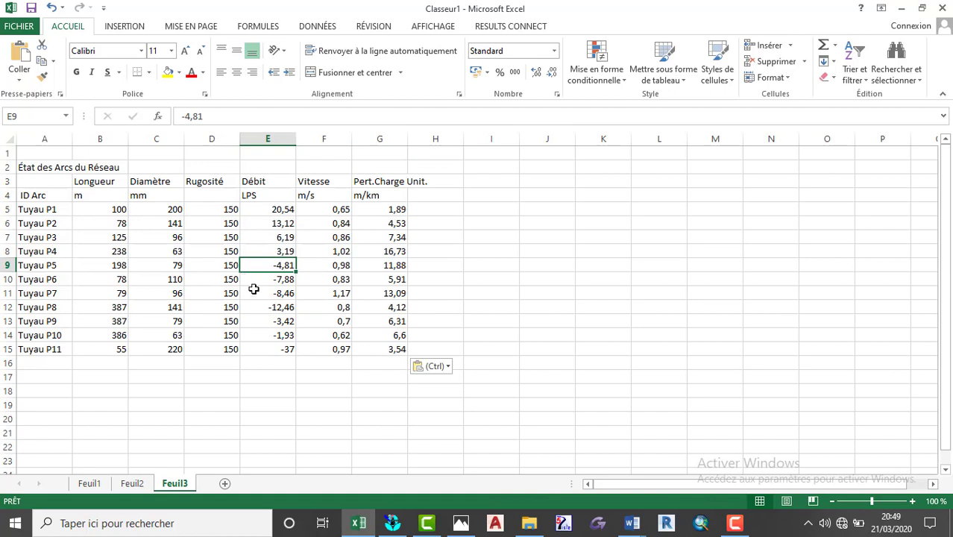
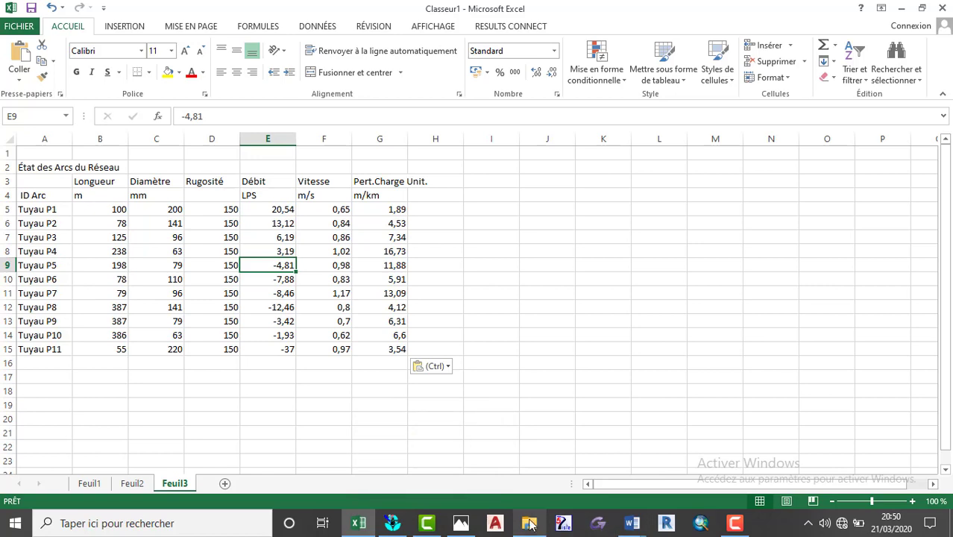
# - Switch back to EPANET and close the État des Arcs du Réseau table to return to the network schematic
pyautogui.moveTo(392, 524)
pyautogui.click(397, 427)
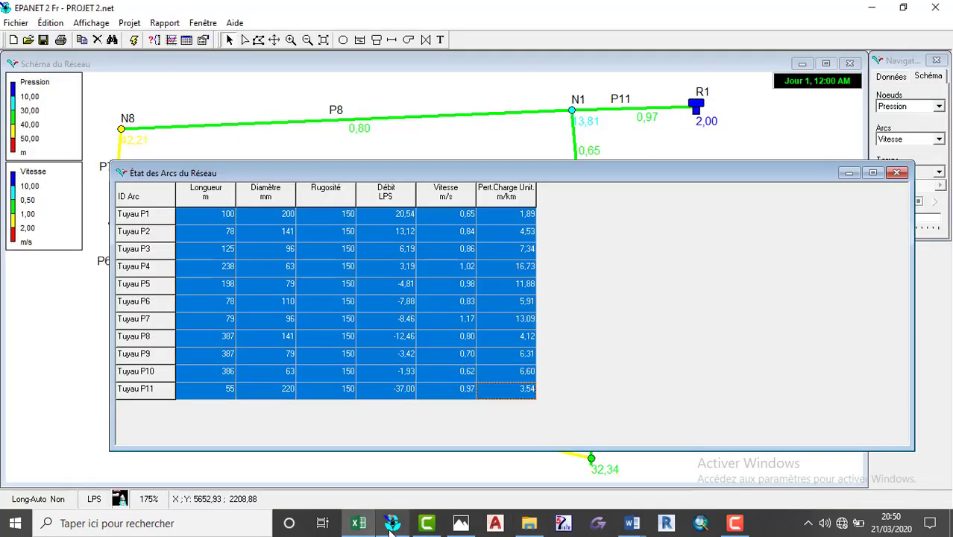
pyautogui.click(896, 172)
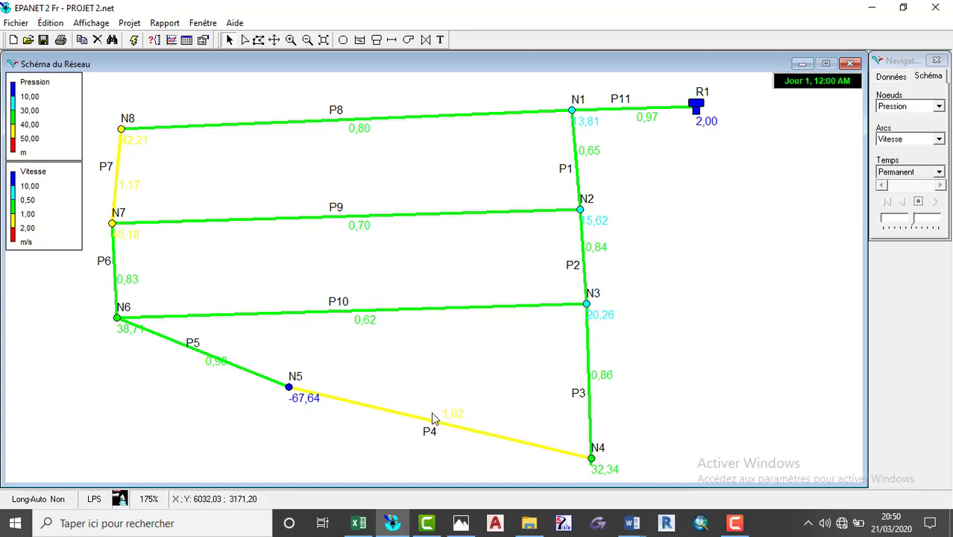
pyautogui.click(302, 399)
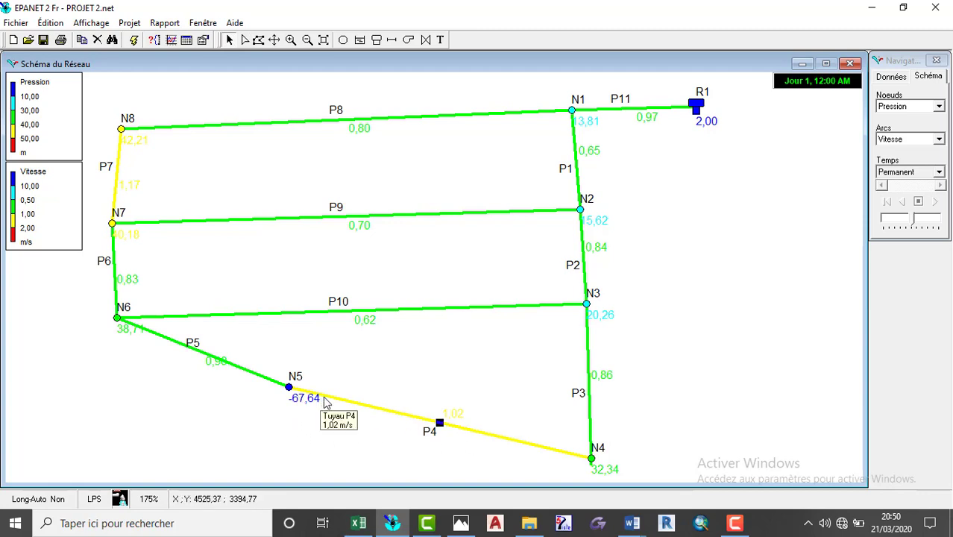
# - Examine the property values of pipe P4, then close its property editor
pyautogui.doubleClick(325, 399)
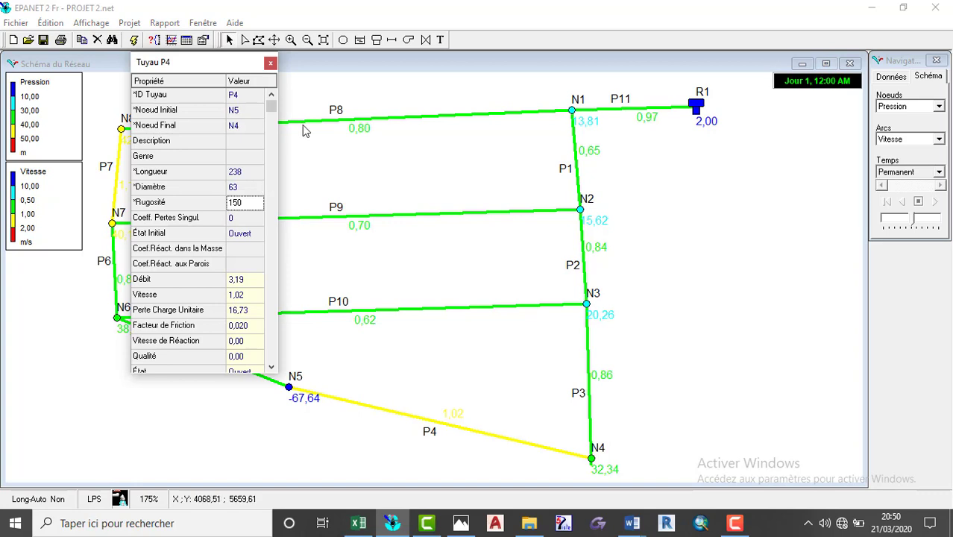
pyautogui.click(241, 252)
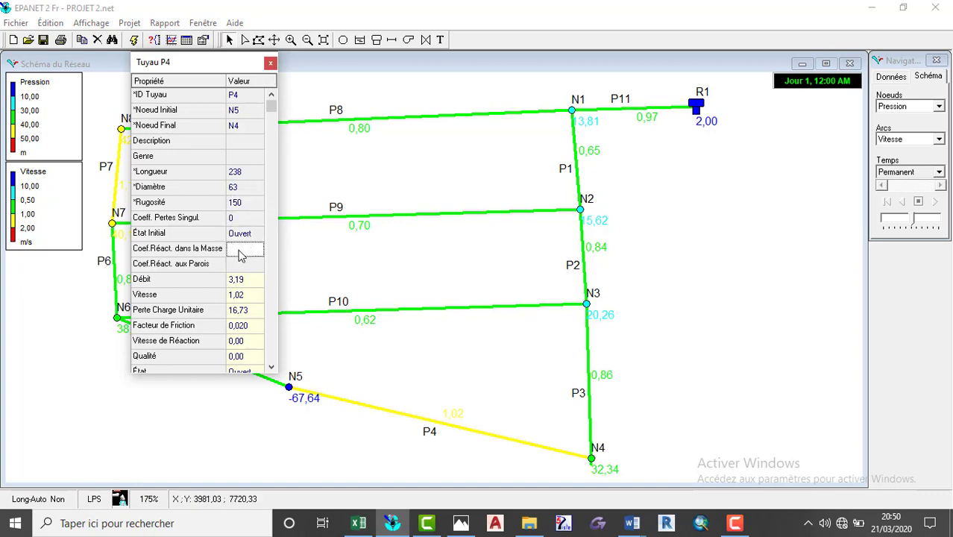
pyautogui.click(271, 64)
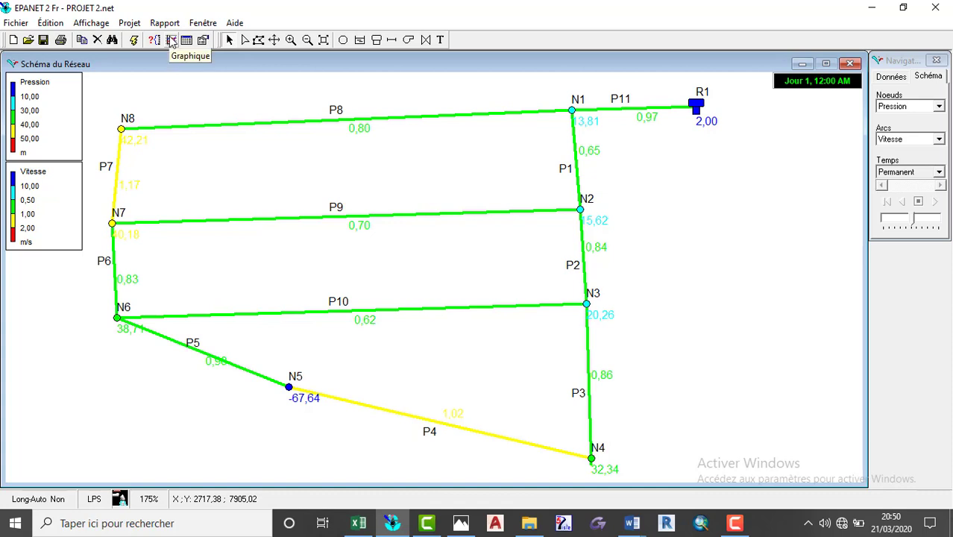
# - Display flow direction arrows on the network schematic using the Ouvert arrow style
pyautogui.click(112, 25)
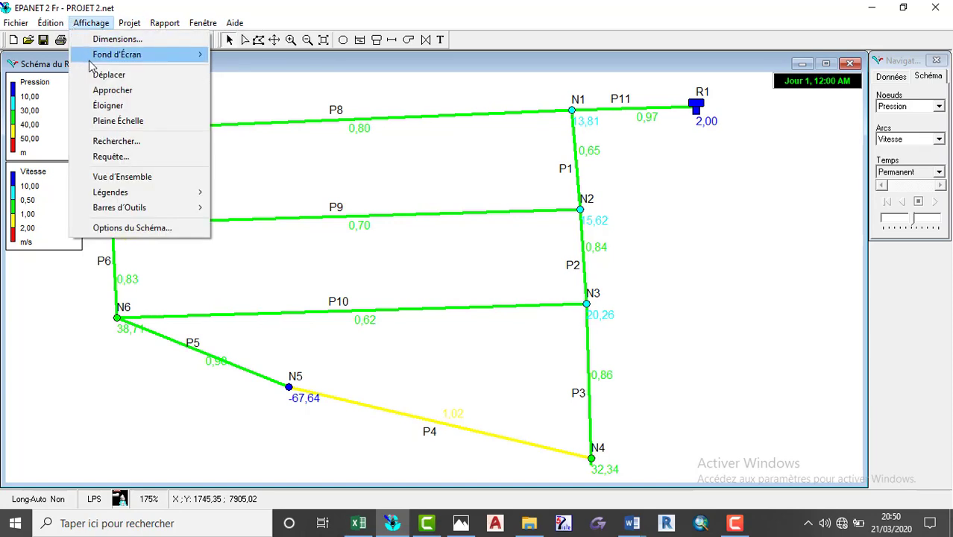
pyautogui.click(113, 230)
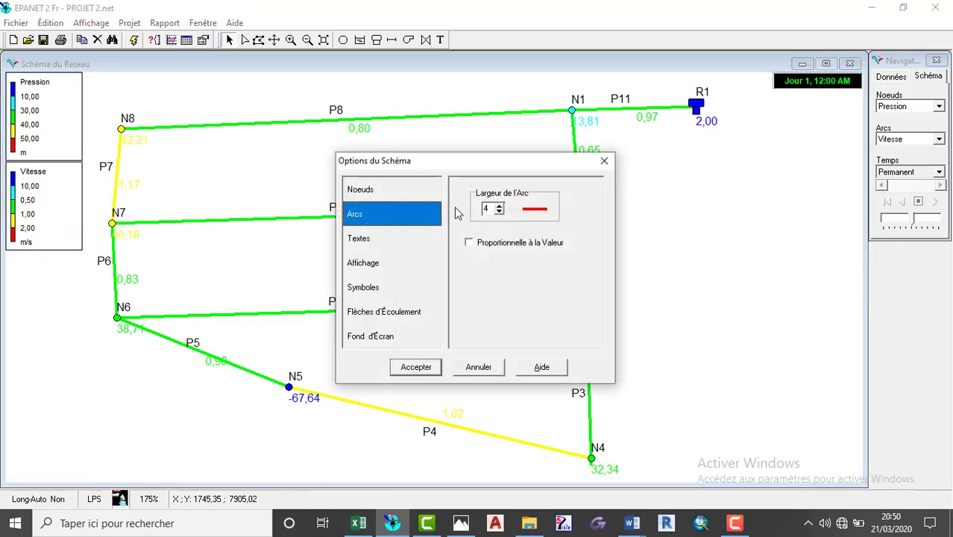
pyautogui.click(373, 314)
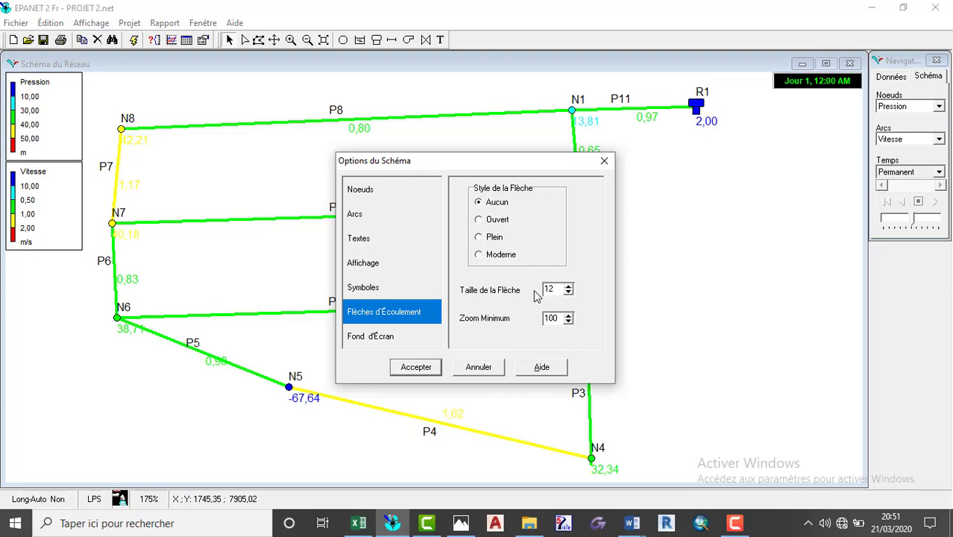
pyautogui.click(479, 220)
pyautogui.click(415, 367)
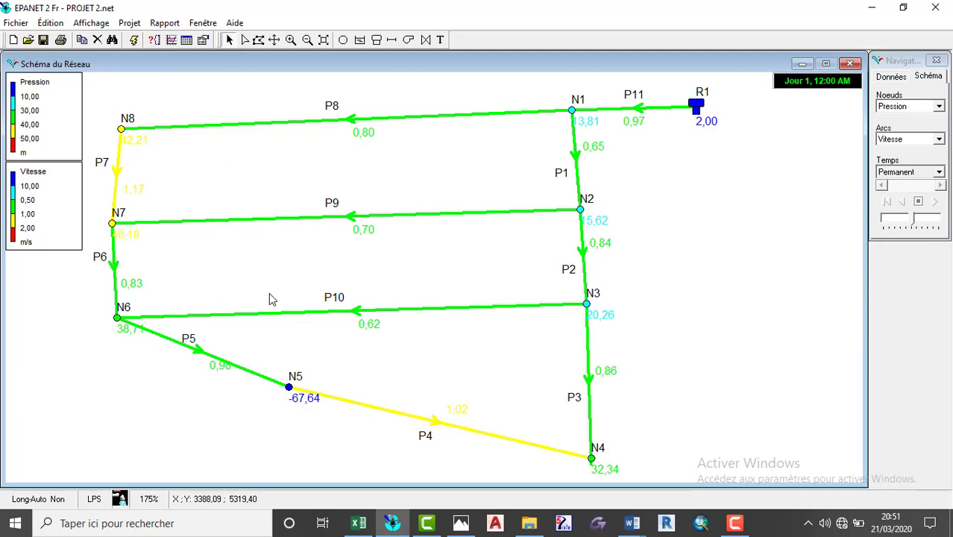
# - Reverse the direction of pipe P4 between nodes N5 and N4
pyautogui.rightClick(438, 422)
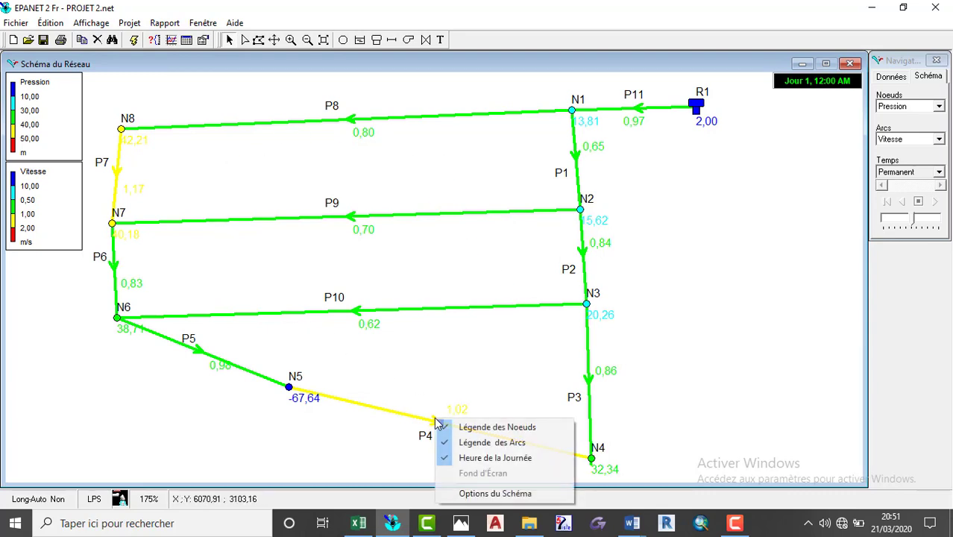
pyautogui.doubleClick(414, 417)
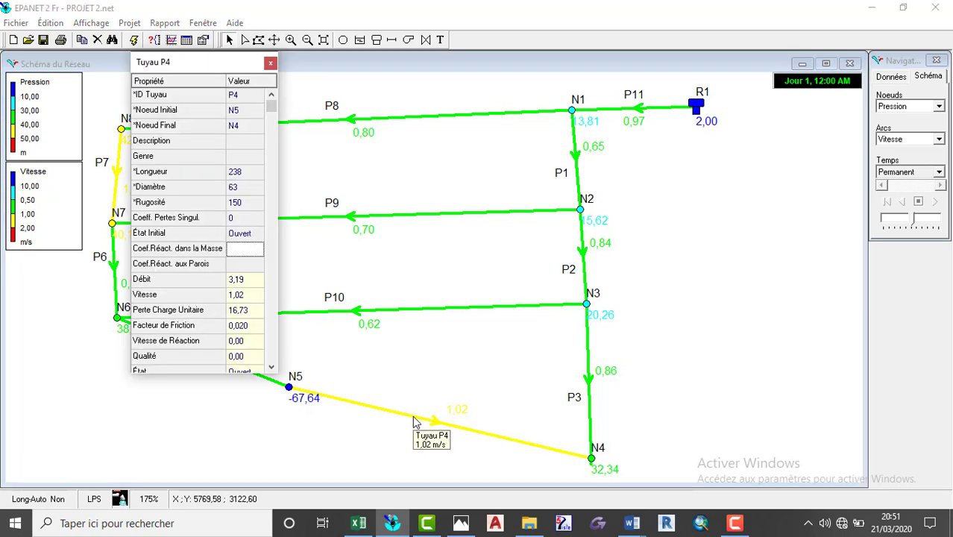
pyautogui.click(271, 63)
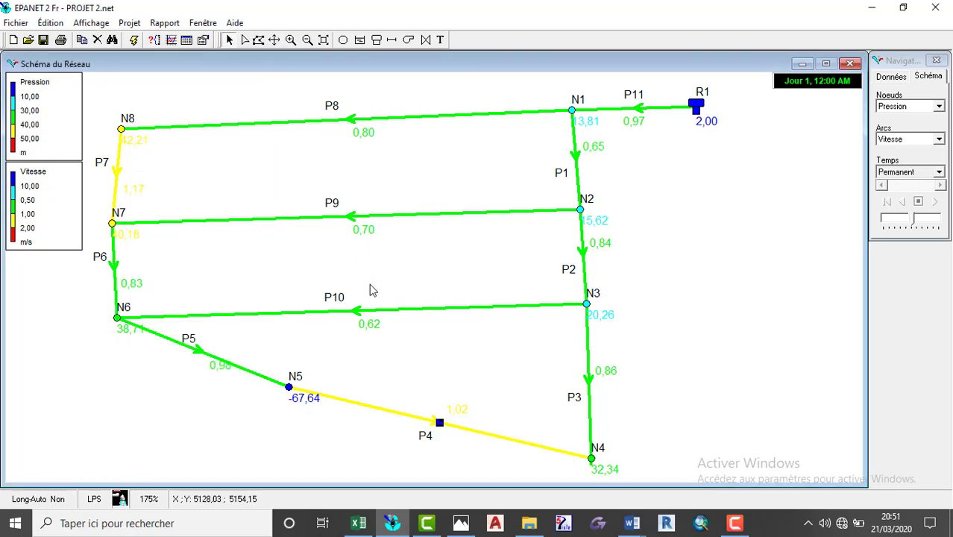
pyautogui.click(355, 405)
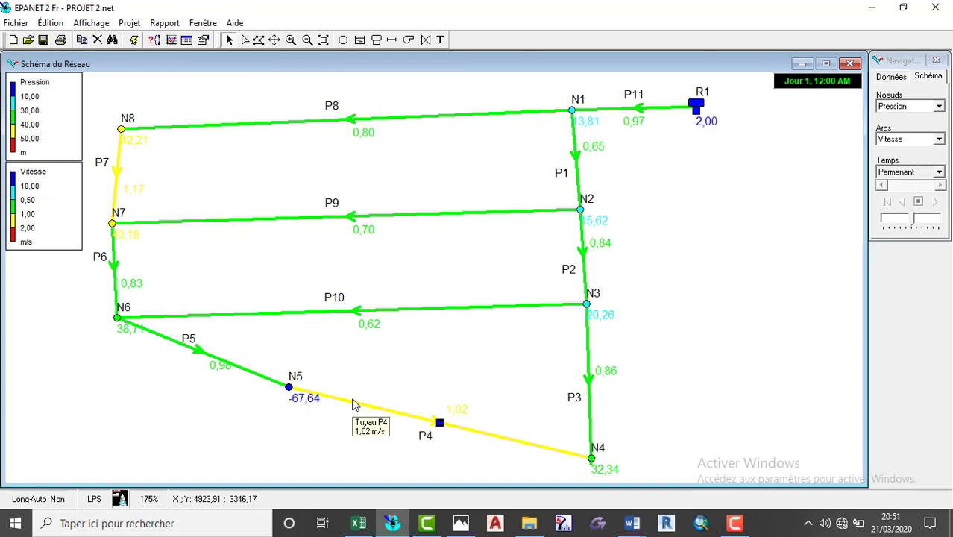
pyautogui.rightClick(355, 406)
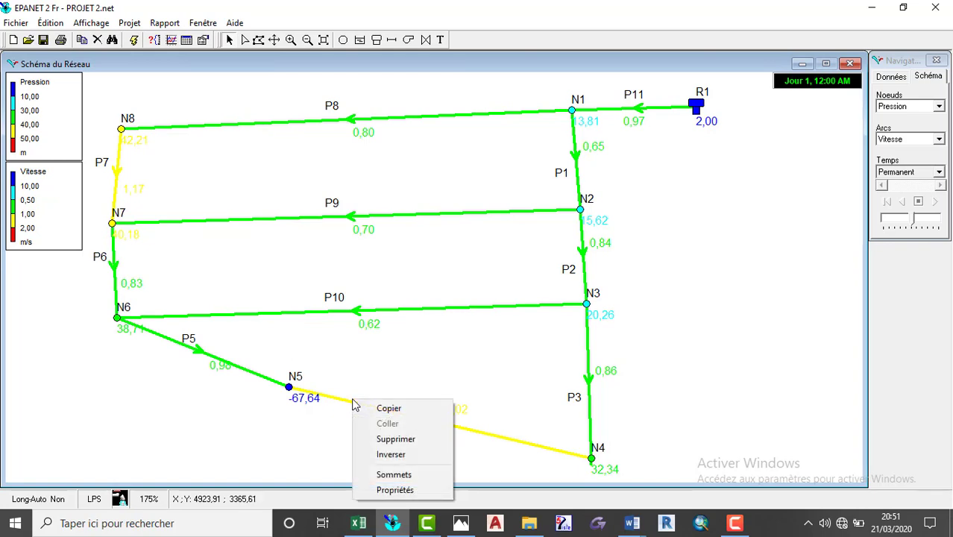
pyautogui.click(388, 454)
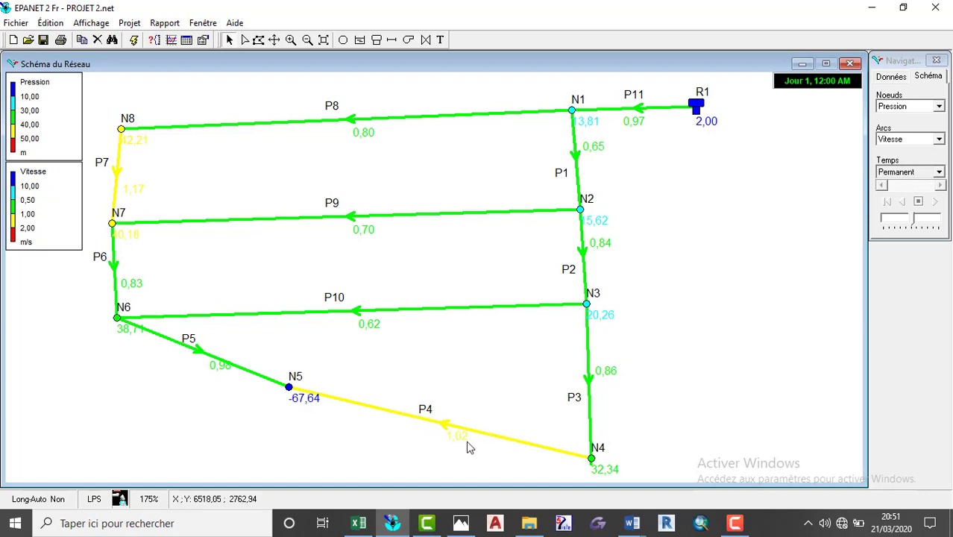
# - Invert pipe P4 back to its original direction, then reverse it once more
pyautogui.rightClick(394, 414)
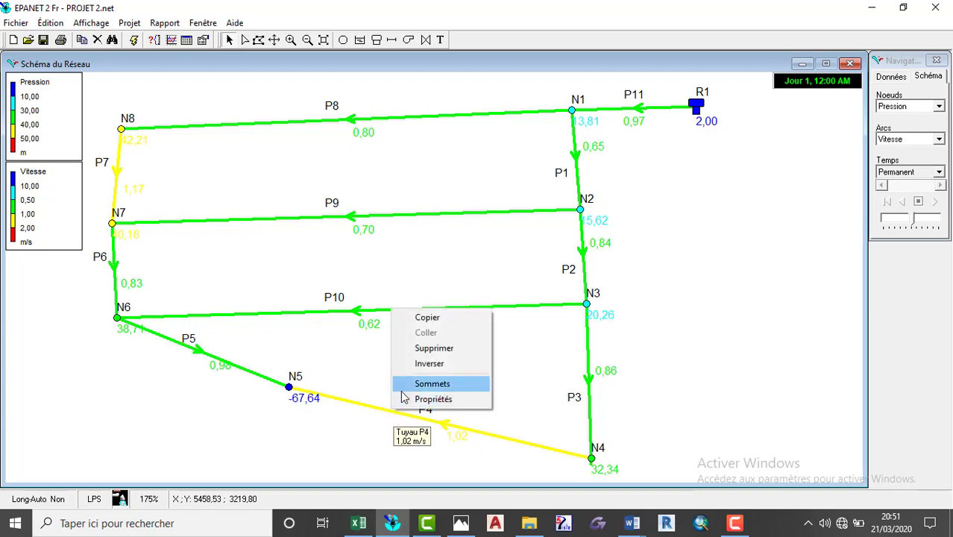
pyautogui.click(436, 363)
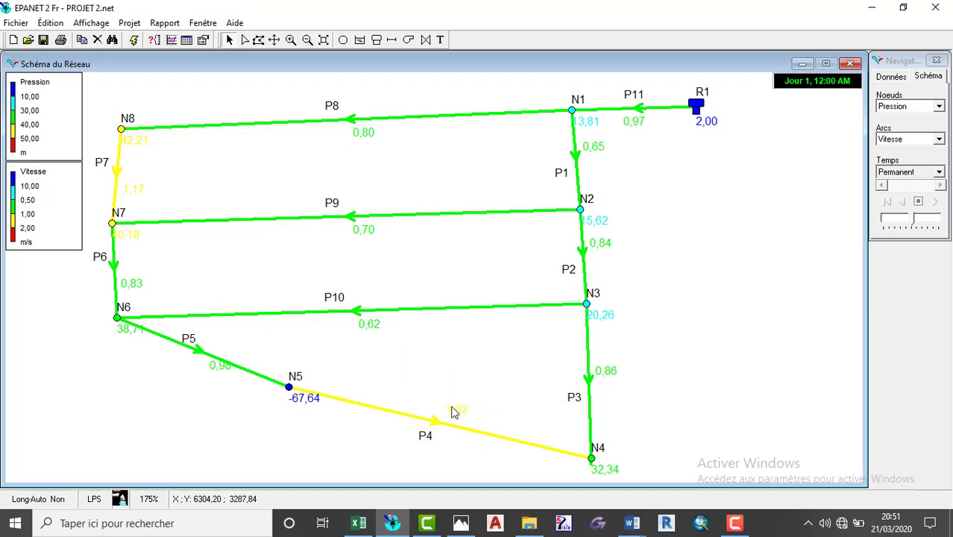
pyautogui.rightClick(461, 431)
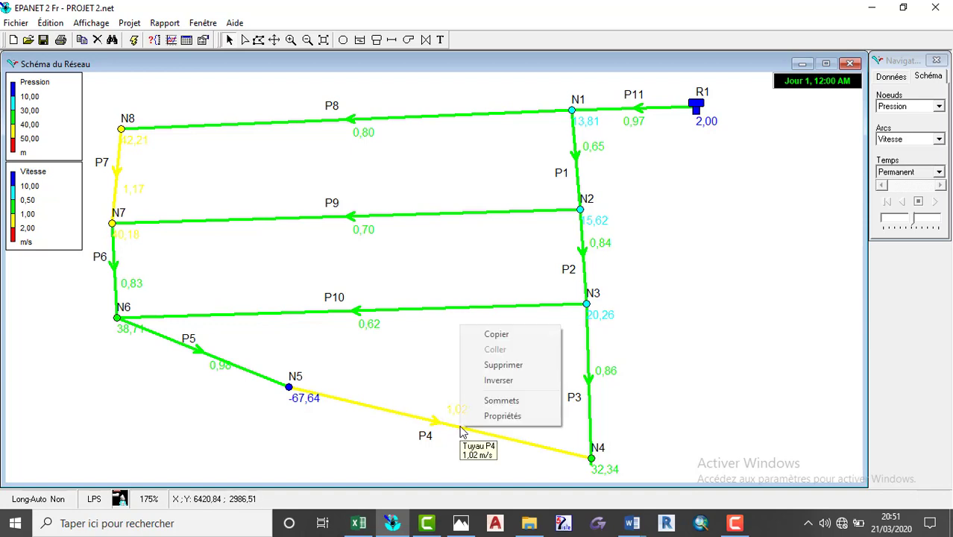
pyautogui.click(506, 382)
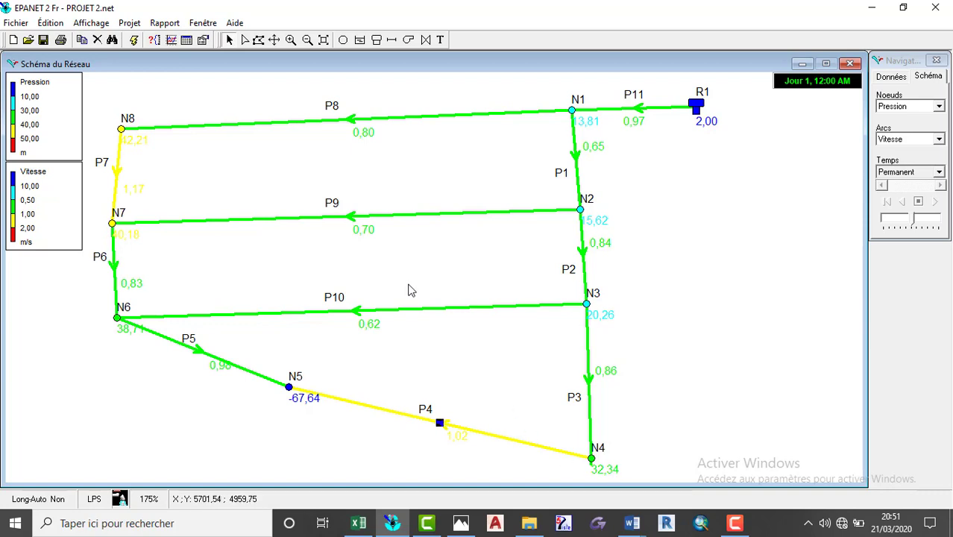
# - Generate a Courbe de Niveau graph of Pression for the Permanent period, examine the pressure contours, and close the graph
pyautogui.moveTo(356, 122)
pyautogui.moveTo(543, 111)
pyautogui.click(160, 25)
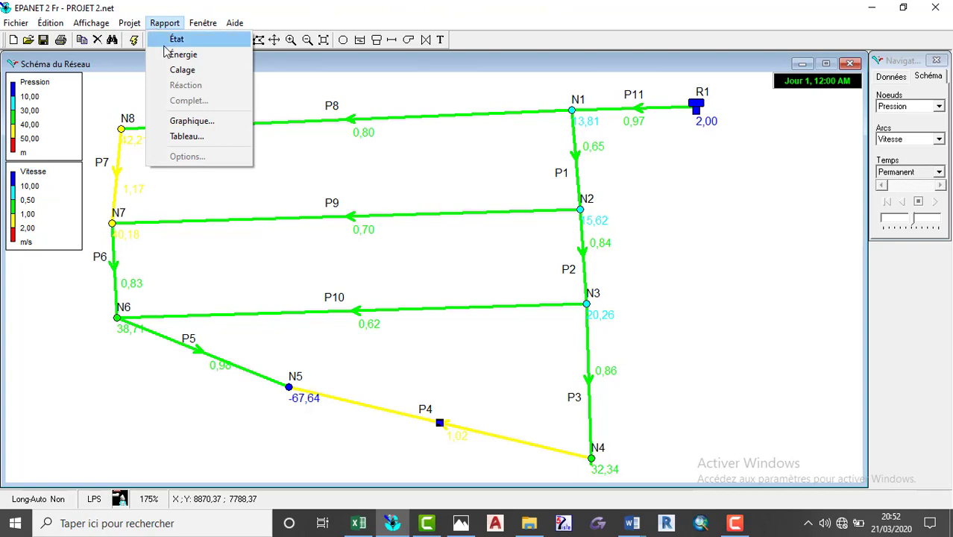
pyautogui.click(186, 121)
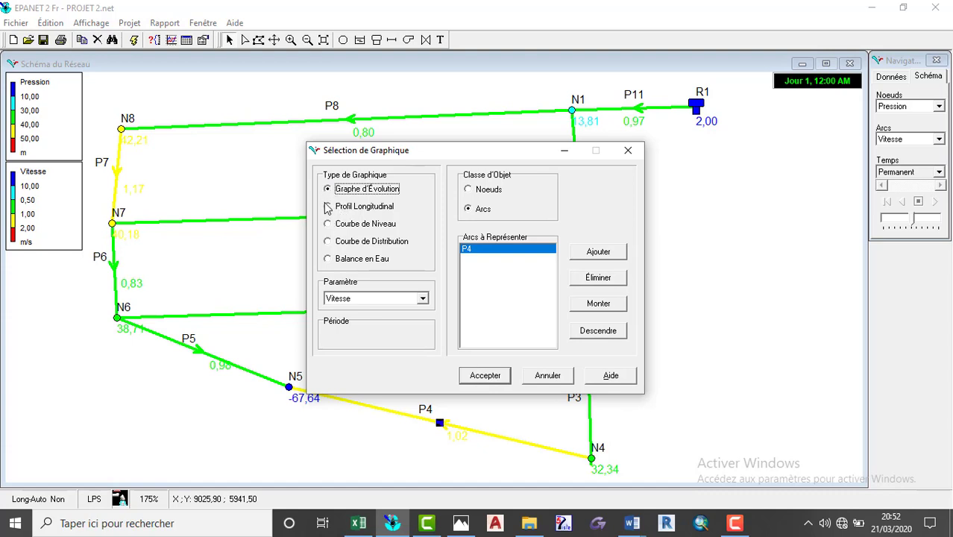
pyautogui.click(329, 225)
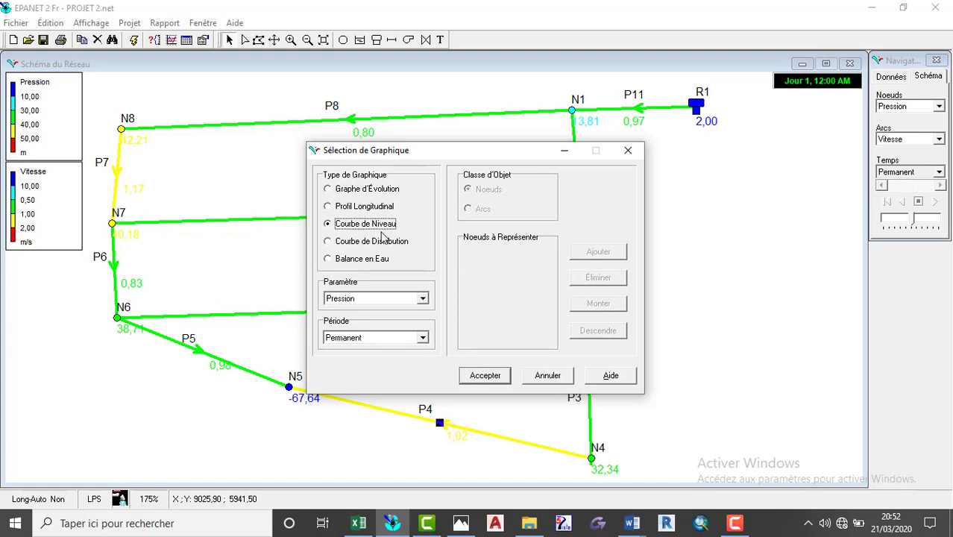
pyautogui.click(356, 300)
pyautogui.click(358, 302)
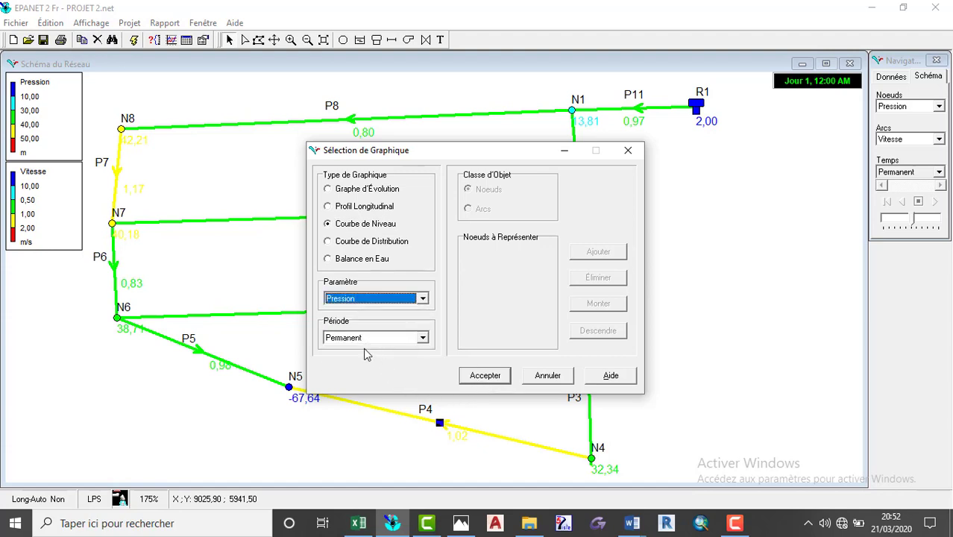
pyautogui.click(485, 378)
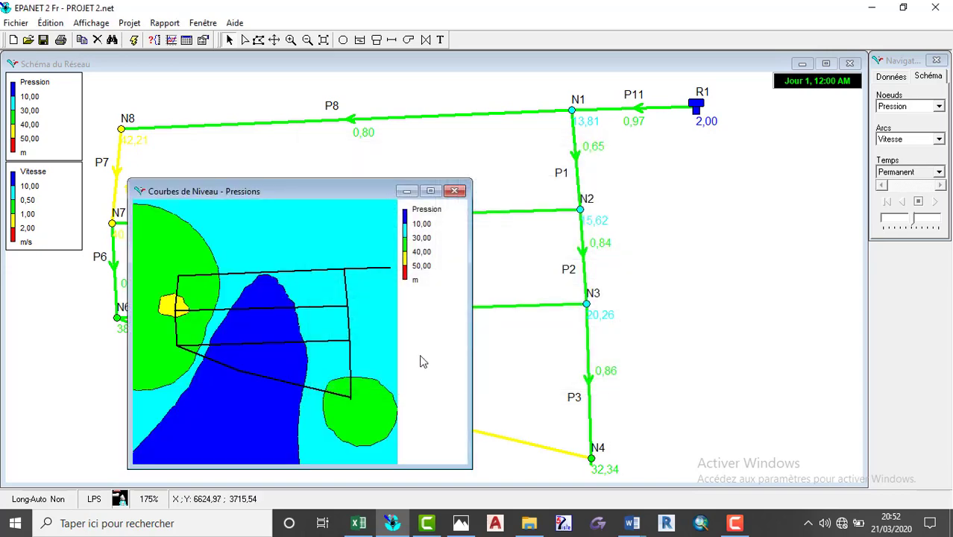
pyautogui.moveTo(352, 196); pyautogui.dragTo(461, 81)
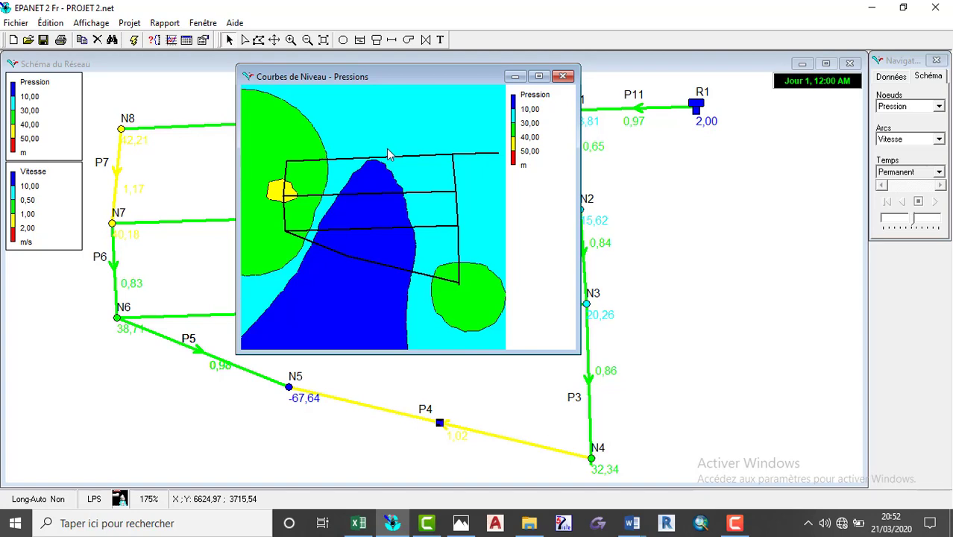
pyautogui.click(565, 77)
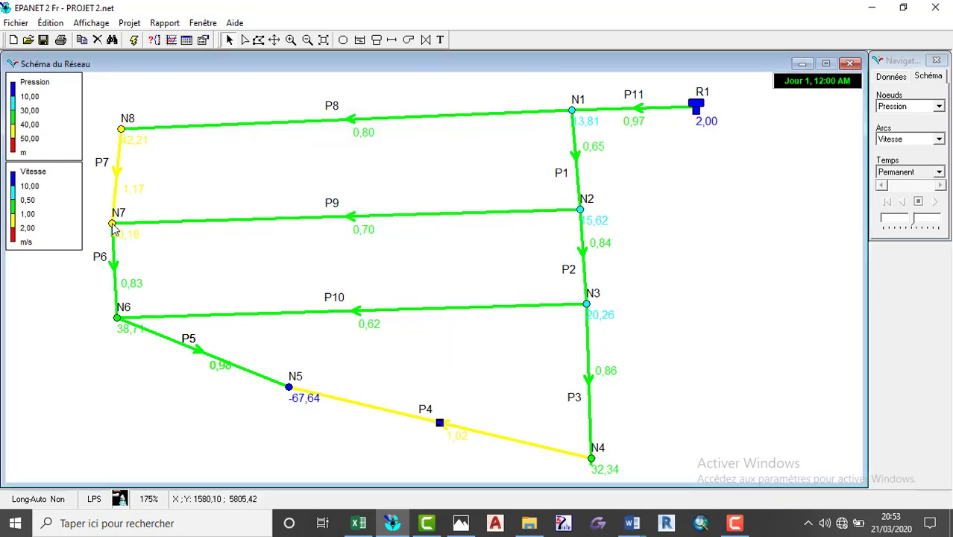
# - Straighten the schematic around pipe P7 by moving node N7 above N6 and node N8 above N7, level with N1
pyautogui.doubleClick(112, 225)
pyautogui.moveTo(112, 225)
pyautogui.mouseDown()
pyautogui.moveTo(123, 228)
pyautogui.moveTo(118, 221)
pyautogui.mouseUp()
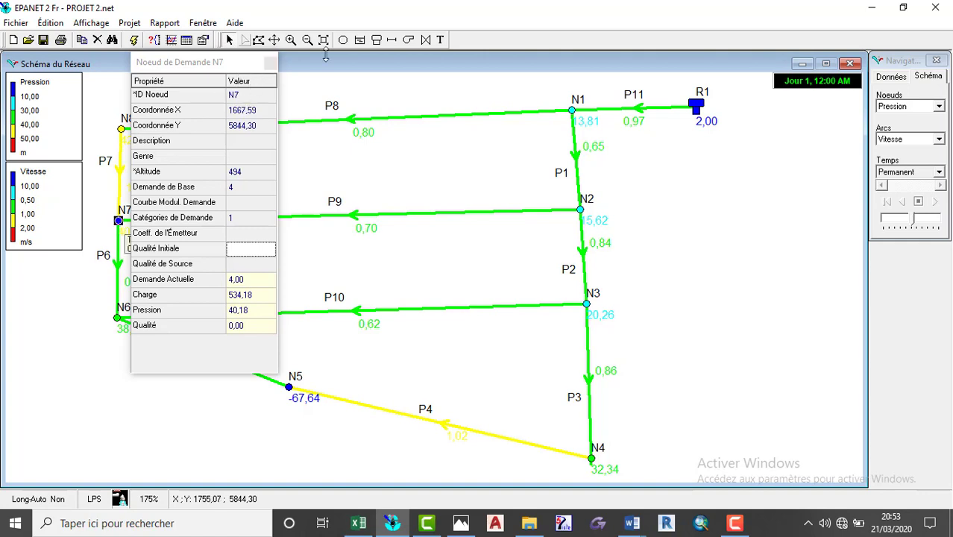
pyautogui.click(270, 62)
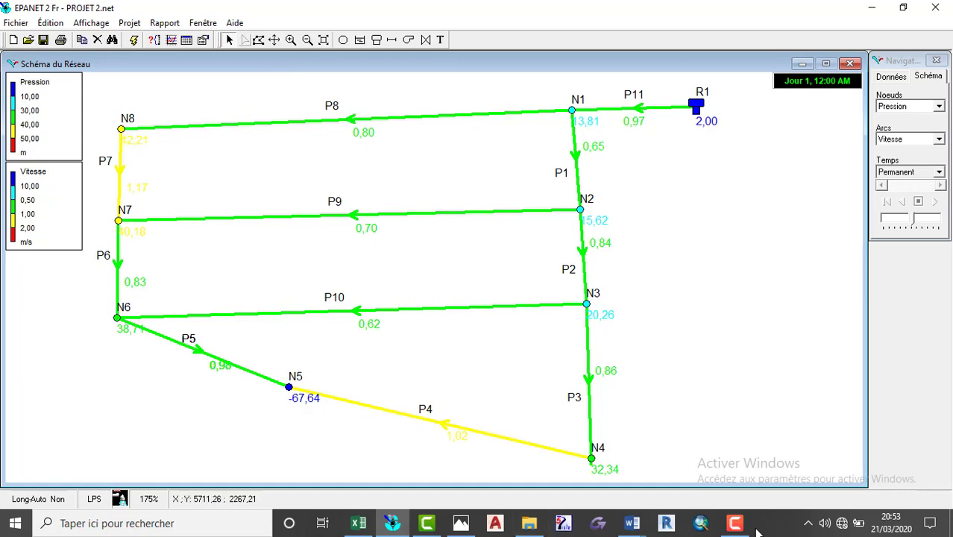
pyautogui.doubleClick(119, 129)
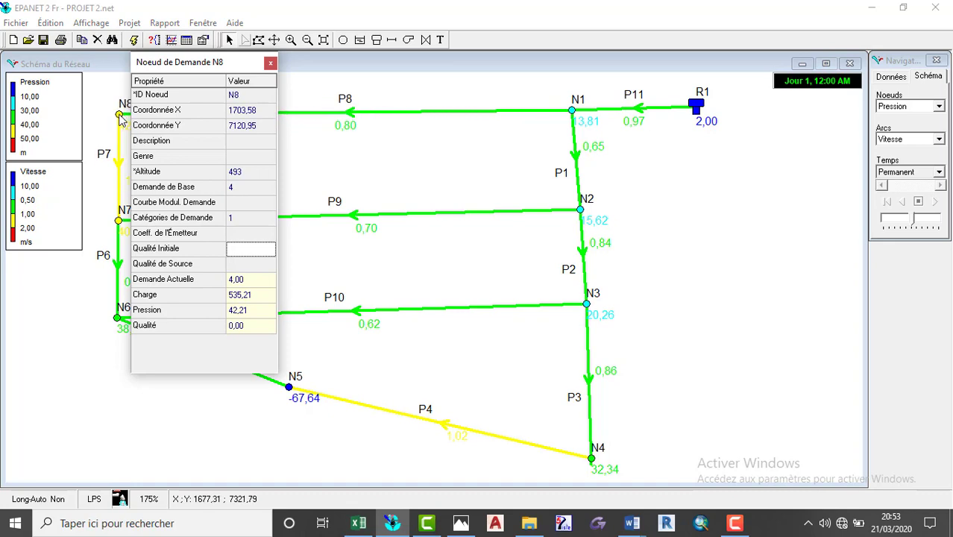
pyautogui.moveTo(119, 128); pyautogui.dragTo(118, 111)
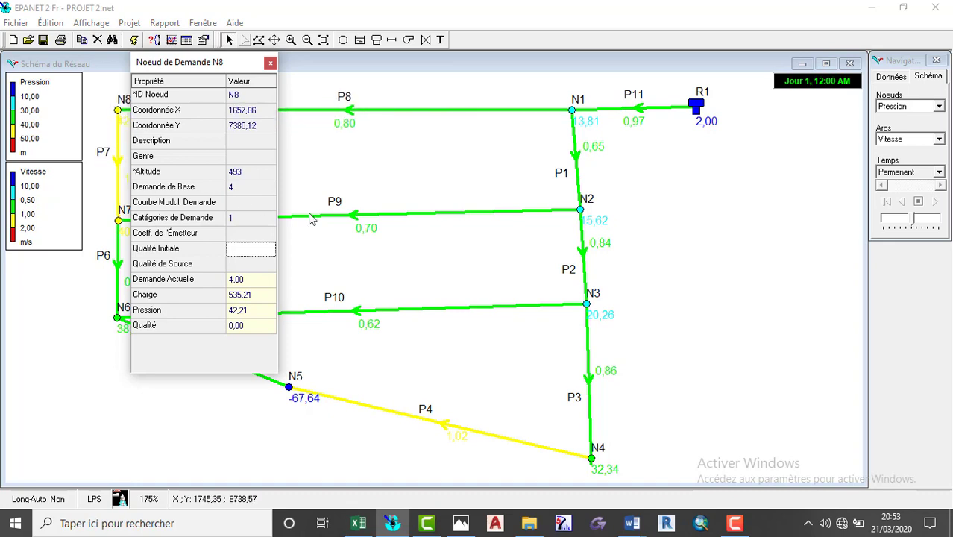
# - Move node N1 level with reservoir R1 and node N2 directly below N1, making pipe P1 vertical
pyautogui.moveTo(586, 306)
pyautogui.moveTo(565, 152)
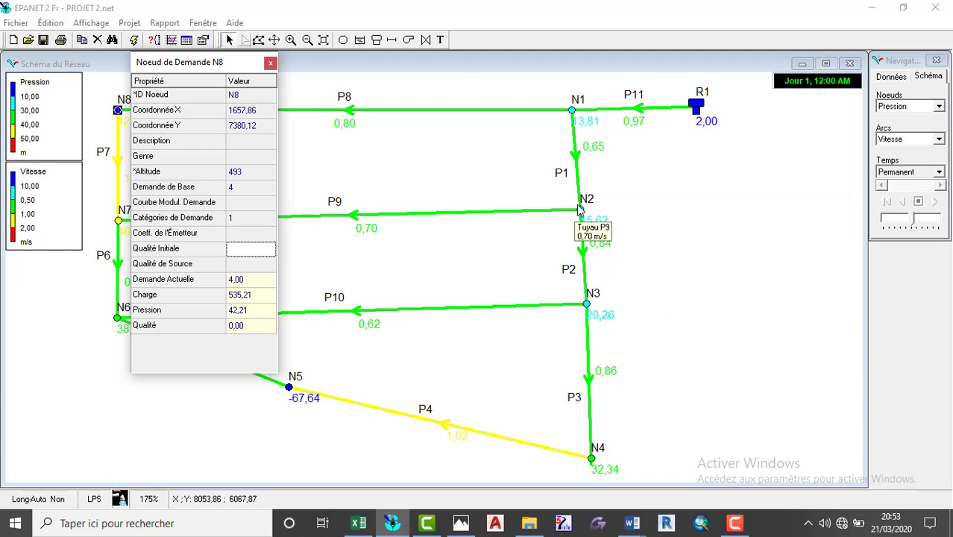
pyautogui.click(571, 110)
pyautogui.moveTo(572, 111)
pyautogui.mouseDown()
pyautogui.moveTo(850, 277)
pyautogui.moveTo(670, 245)
pyautogui.moveTo(565, 152)
pyautogui.moveTo(565, 193)
pyautogui.moveTo(602, 122)
pyautogui.moveTo(574, 112)
pyautogui.mouseUp()
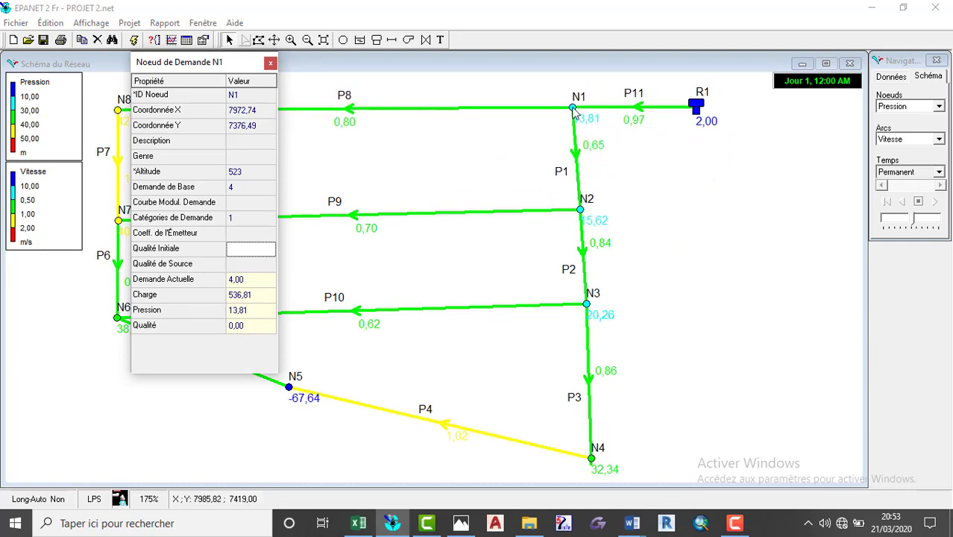
pyautogui.click(581, 211)
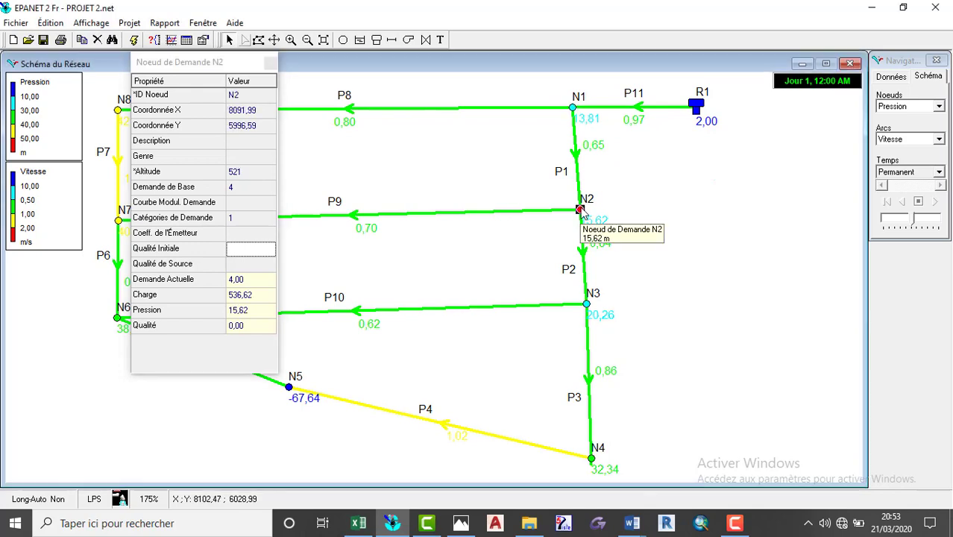
pyautogui.moveTo(581, 211); pyautogui.dragTo(576, 232)
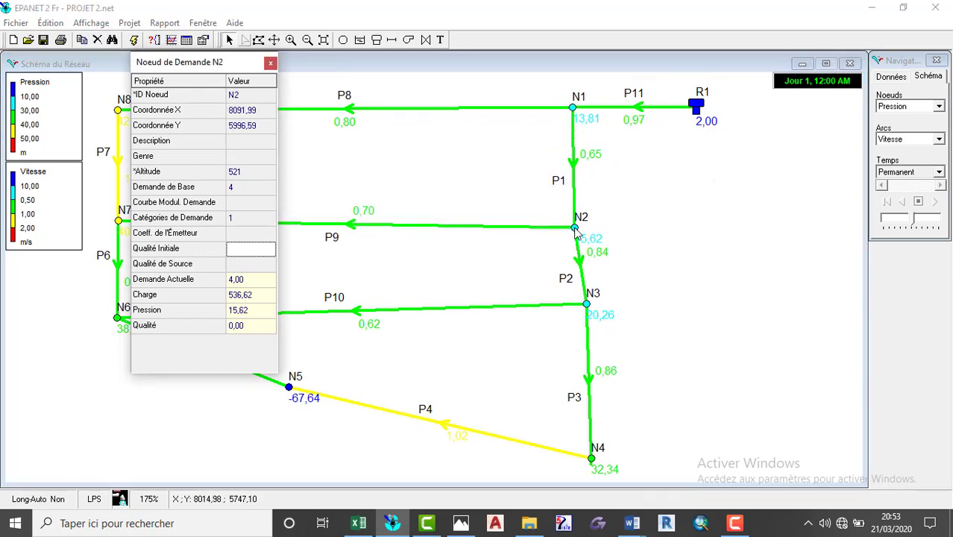
# - Move node N3 lower and directly below N2 so that pipe P2 runs nearly vertical
pyautogui.click(582, 306)
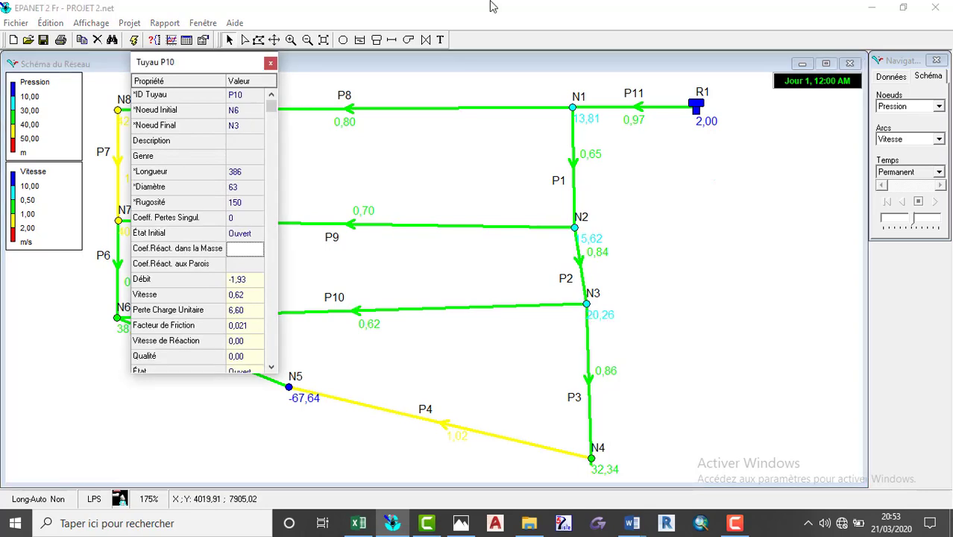
pyautogui.click(270, 62)
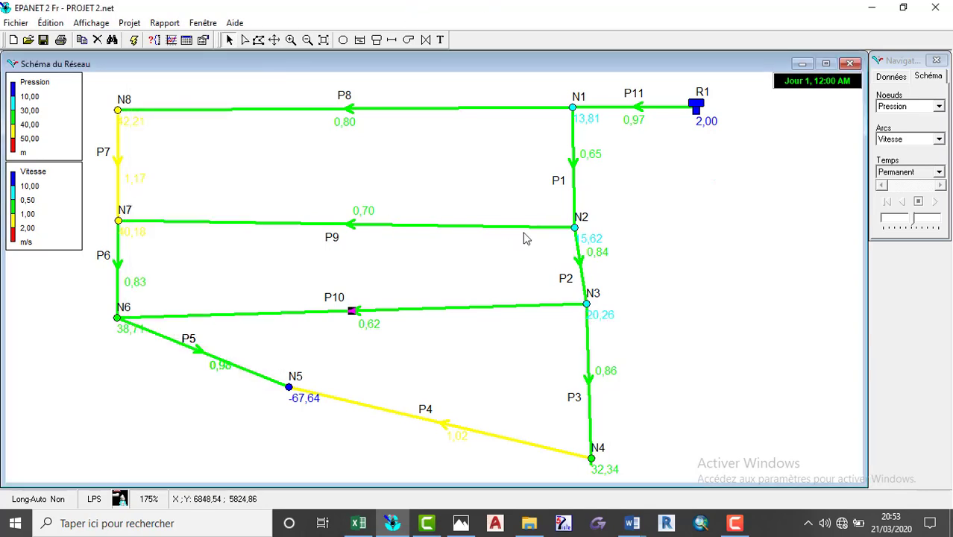
pyautogui.doubleClick(586, 305)
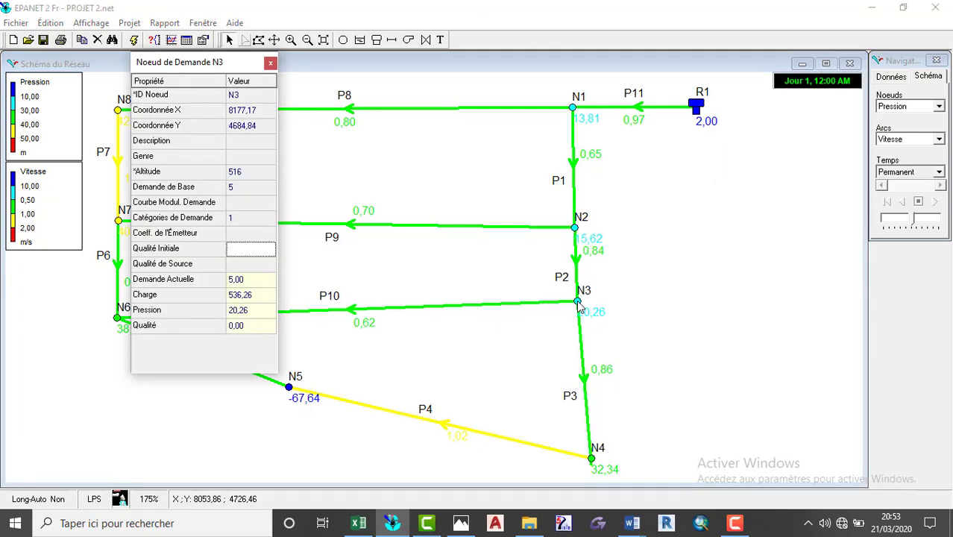
pyautogui.moveTo(587, 305); pyautogui.dragTo(579, 355)
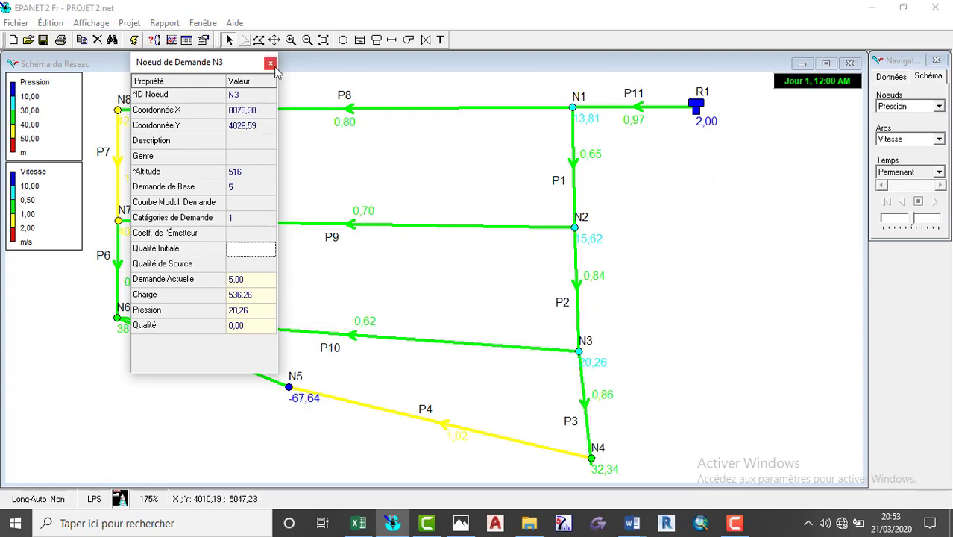
pyautogui.click(271, 63)
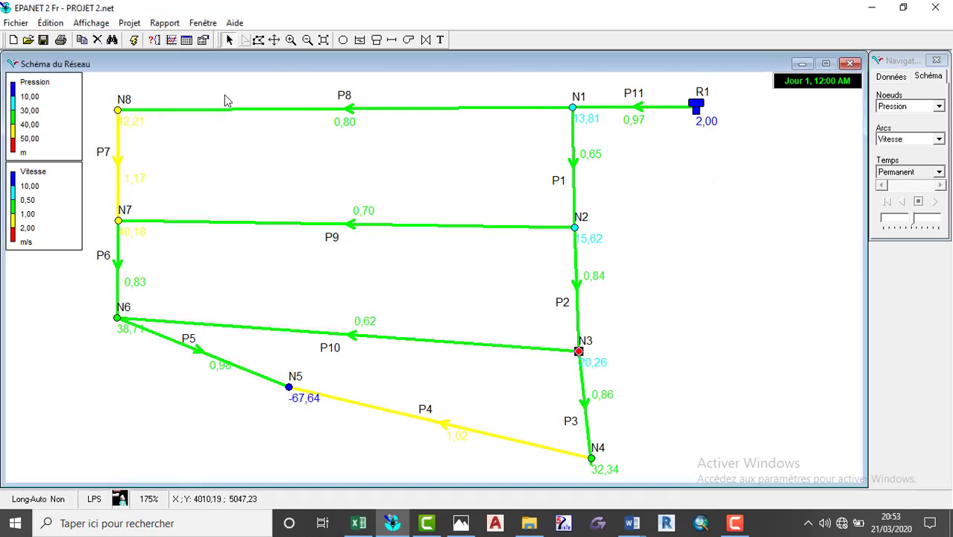
# - Lower node N6 to nearly level with N3 and shift node N5 slightly down and left, keeping it below pipe P10
pyautogui.rightClick(117, 319)
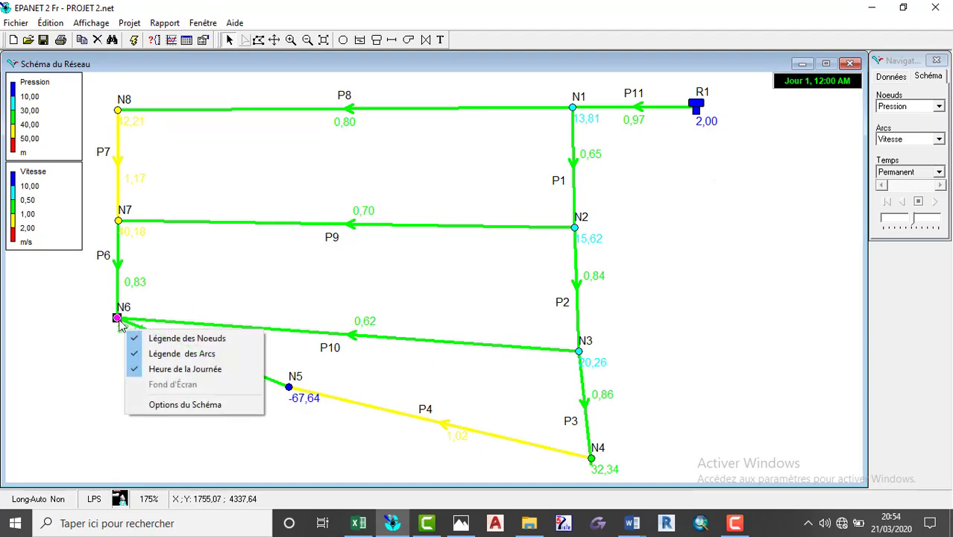
pyautogui.click(102, 345)
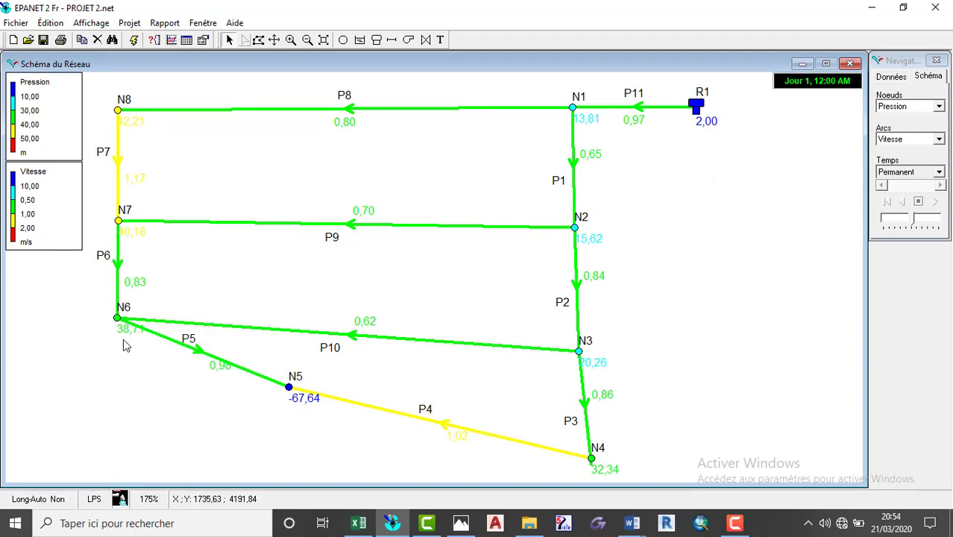
pyautogui.doubleClick(117, 319)
pyautogui.moveTo(117, 319); pyautogui.dragTo(120, 362)
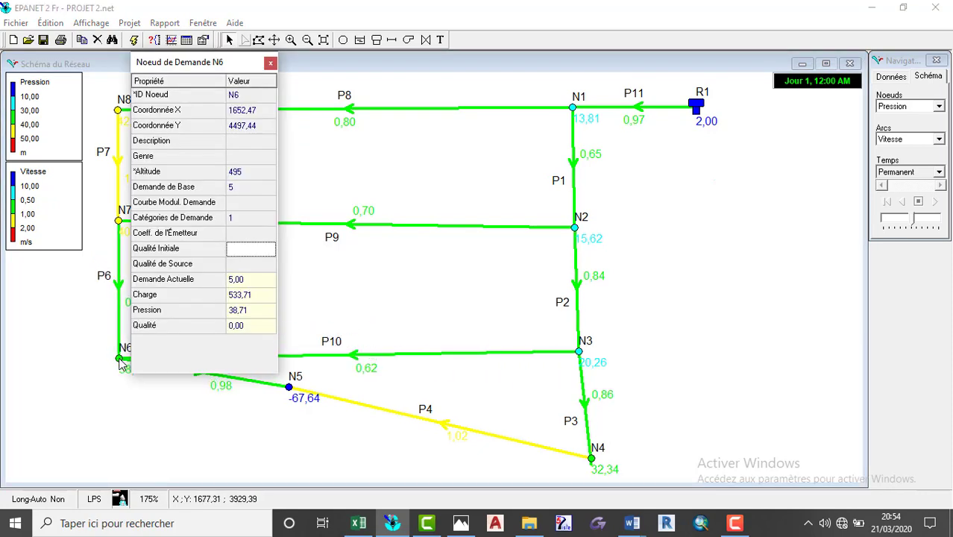
pyautogui.click(289, 388)
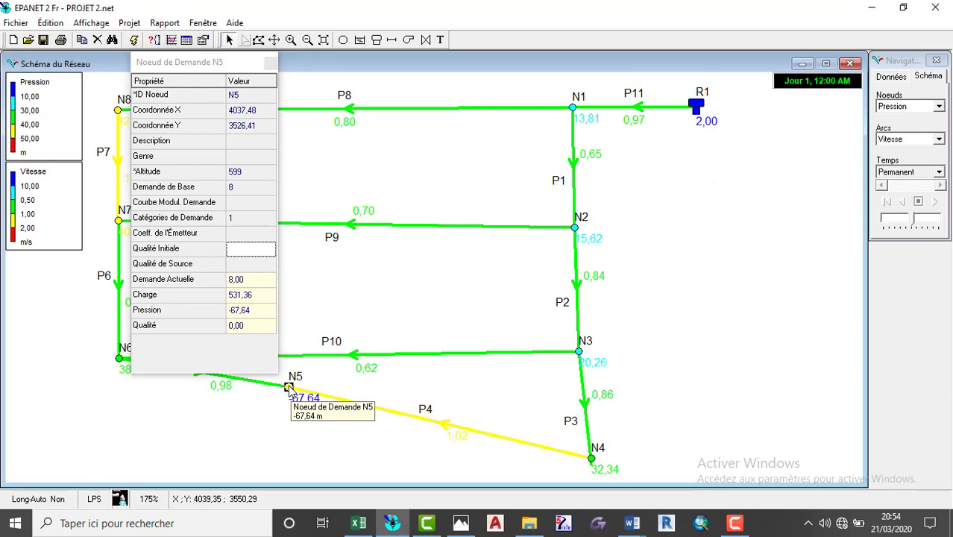
pyautogui.moveTo(289, 388); pyautogui.dragTo(270, 409)
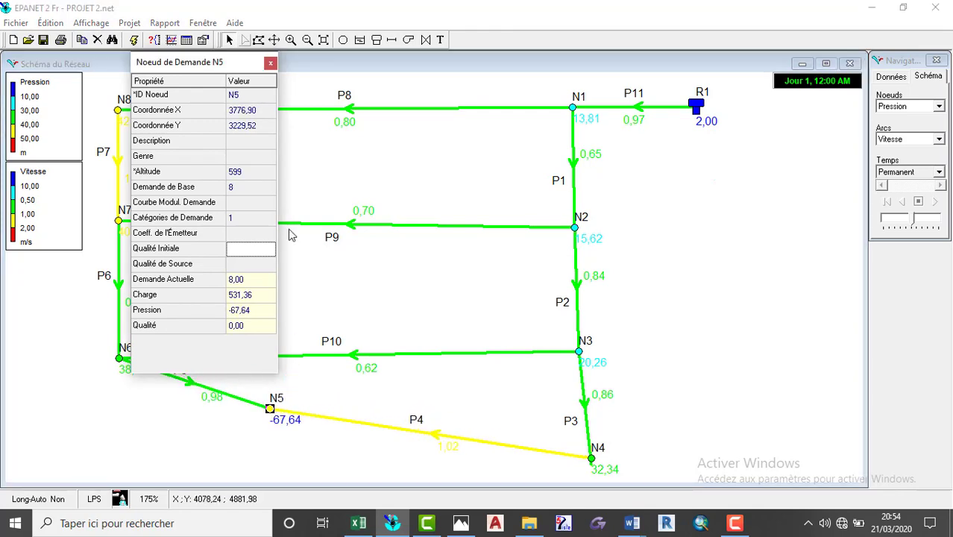
pyautogui.click(270, 63)
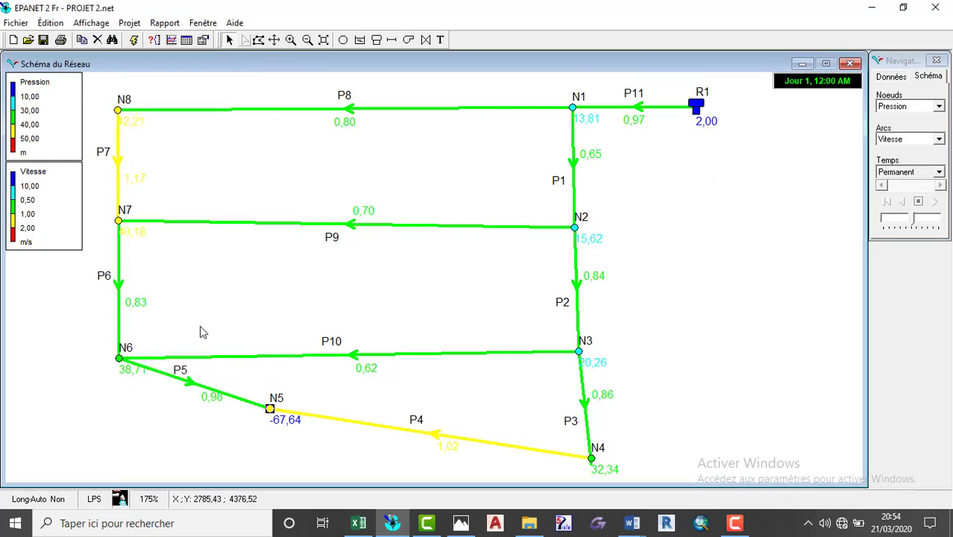
# - Lower node N7 slightly to align it with N2 and make pipe P9 nearly horizontal
pyautogui.doubleClick(118, 222)
pyautogui.moveTo(120, 223); pyautogui.dragTo(120, 231)
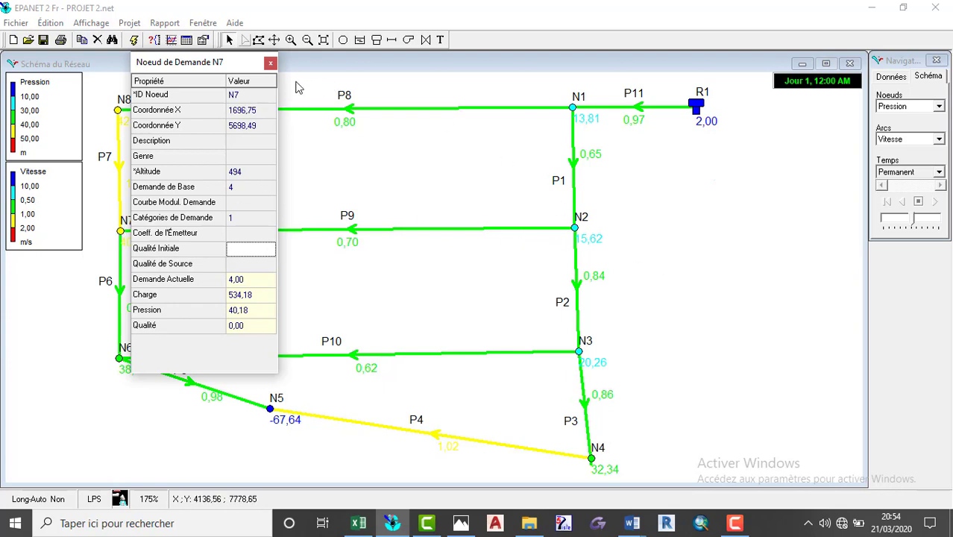
pyautogui.click(270, 63)
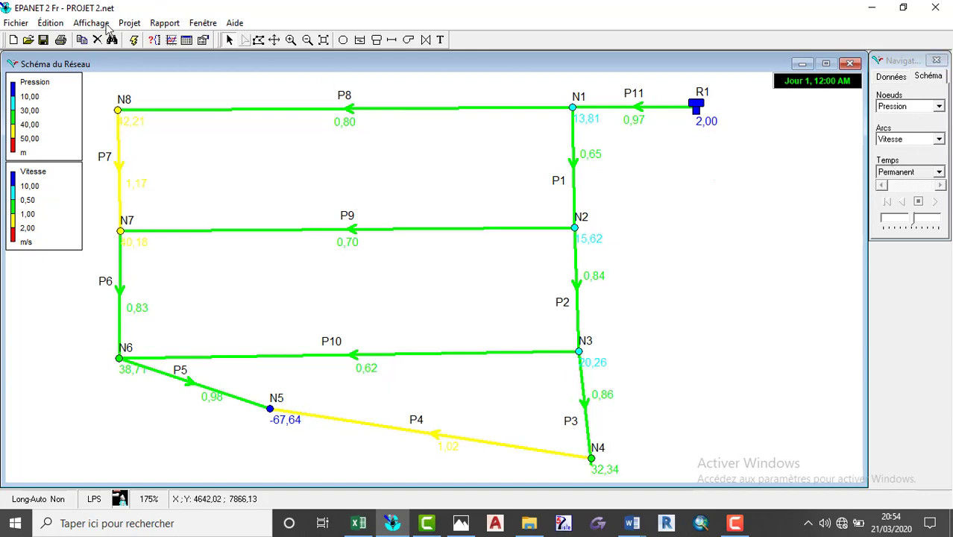
# - Hide the Pression legend on the schematic and reposition the Schéma du Réseau window
pyautogui.doubleClick(34, 88)
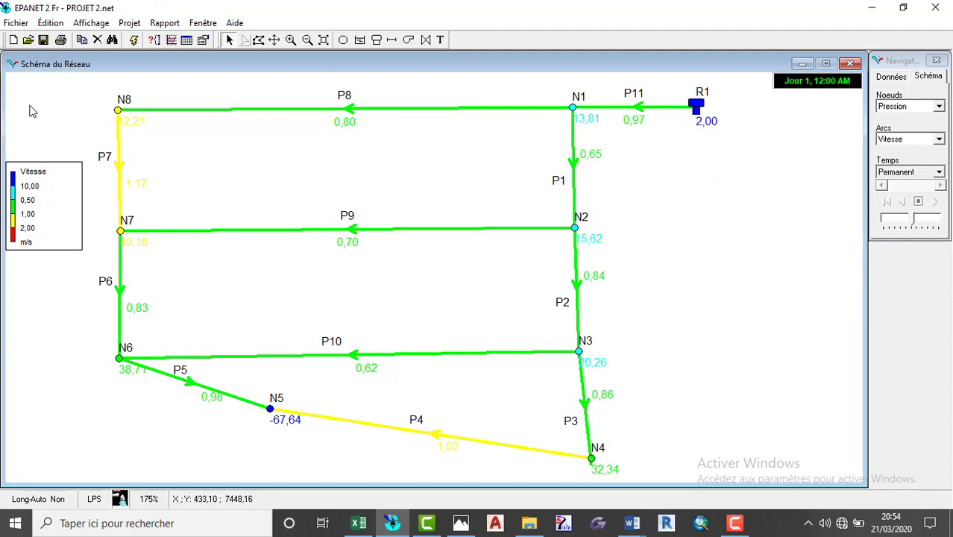
pyautogui.click(11, 67)
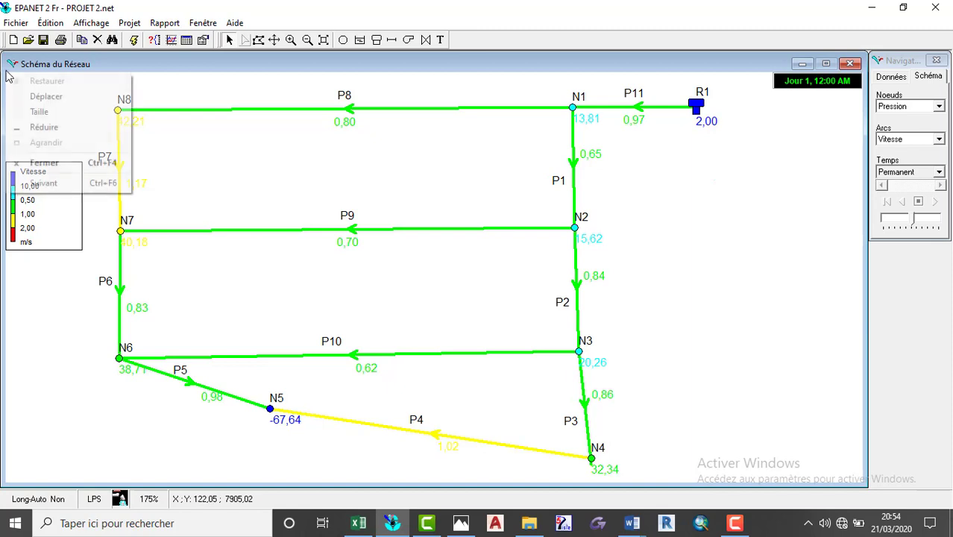
pyautogui.click(99, 63)
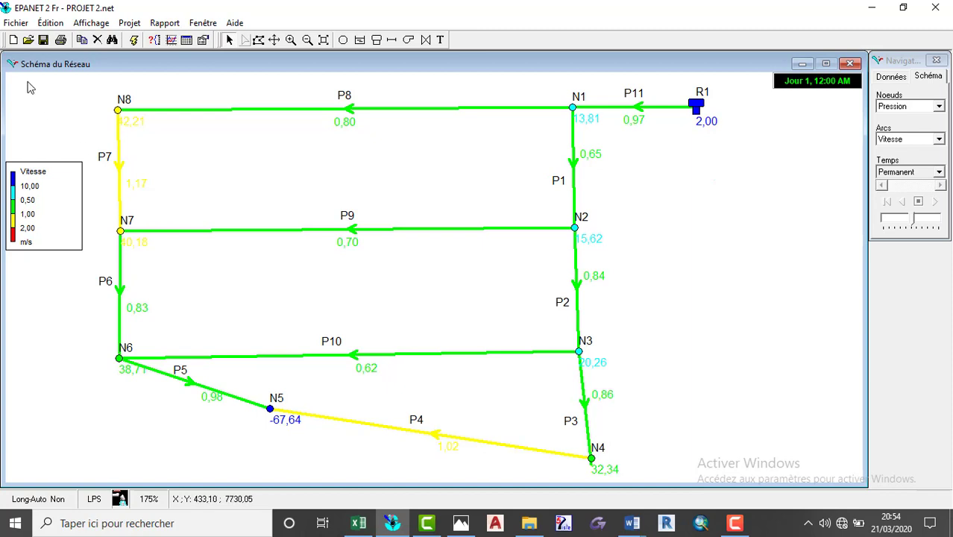
pyautogui.moveTo(27, 69); pyautogui.dragTo(40, 69)
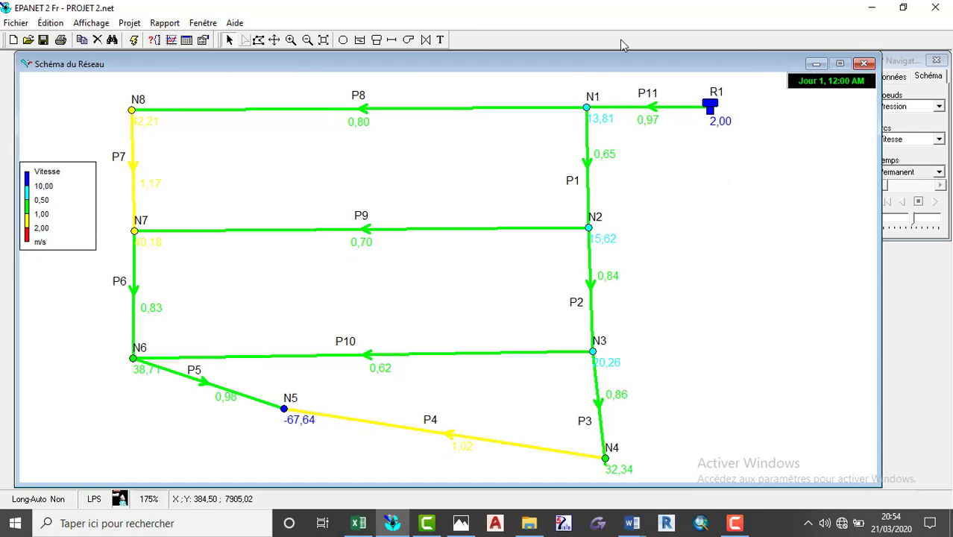
pyautogui.moveTo(563, 91)
pyautogui.mouseDown()
pyautogui.moveTo(556, 149)
pyautogui.moveTo(573, 76)
pyautogui.mouseUp()
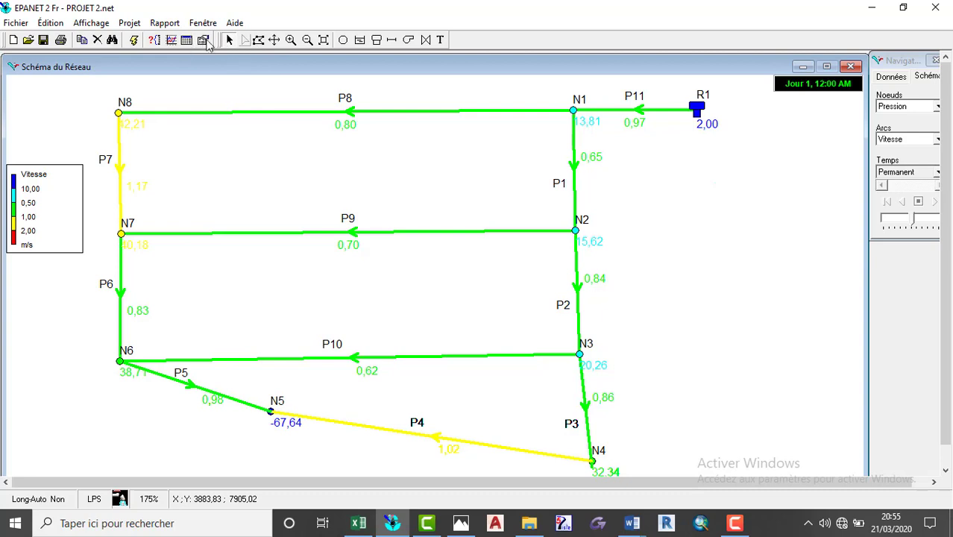
# - Set up a Profil Longitudinal graph of Charge for the Permanent period, keeping the network's N1–N4 side uncovered
pyautogui.click(165, 23)
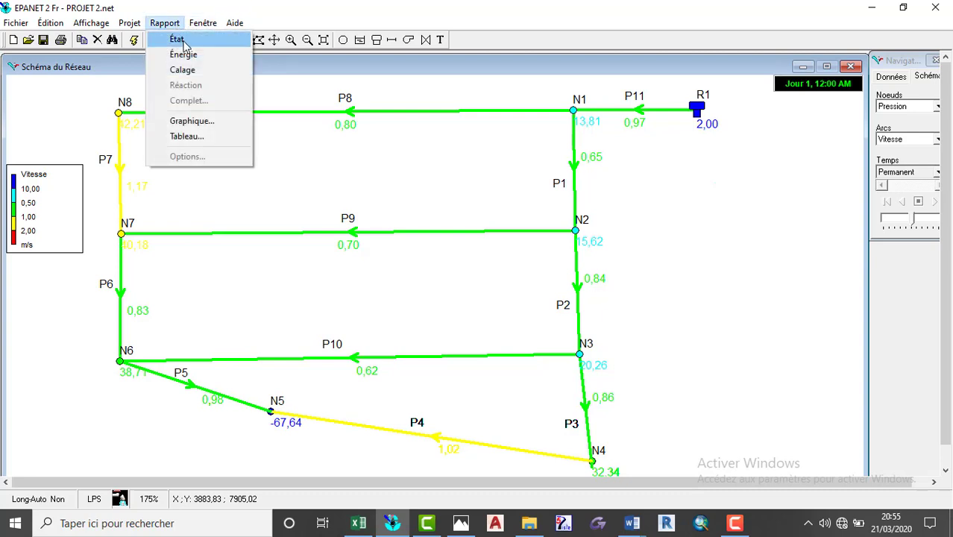
pyautogui.click(195, 123)
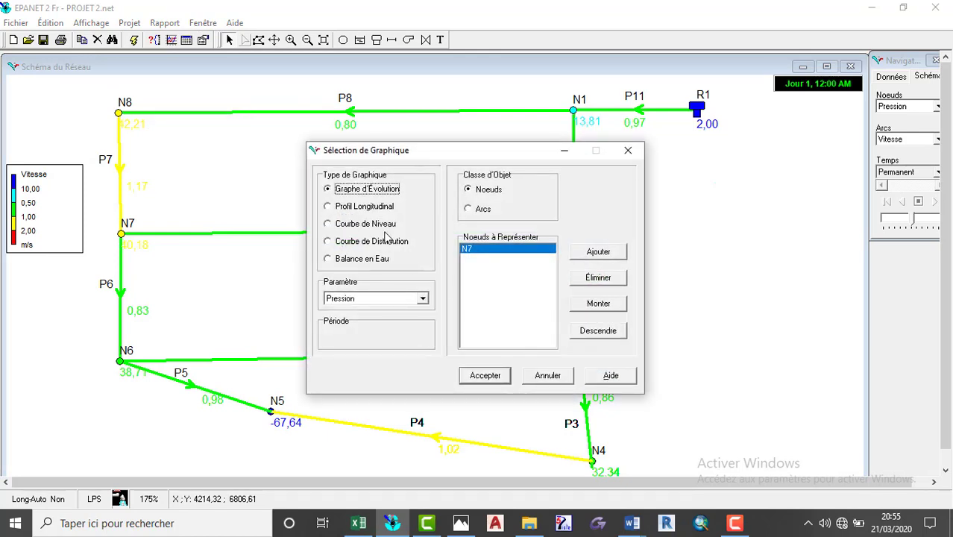
pyautogui.click(335, 209)
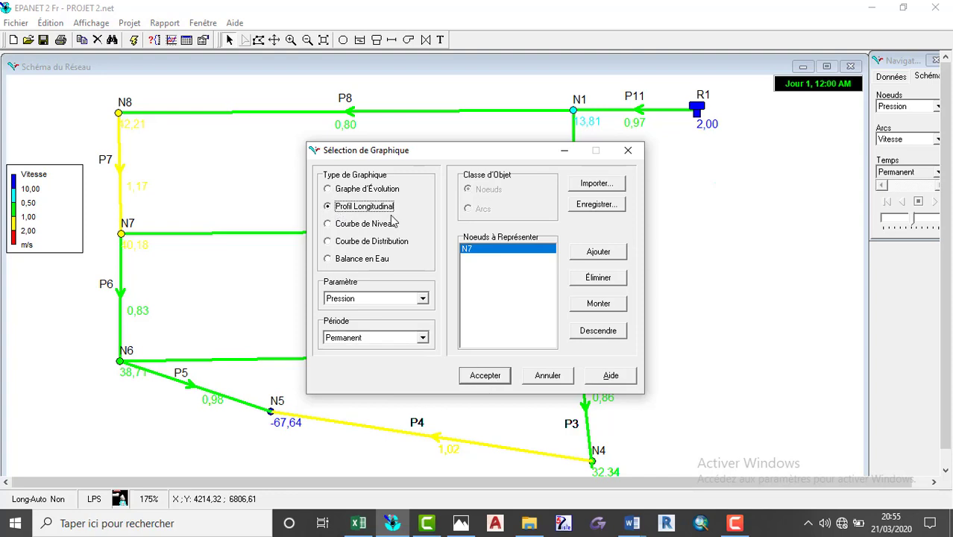
pyautogui.click(402, 299)
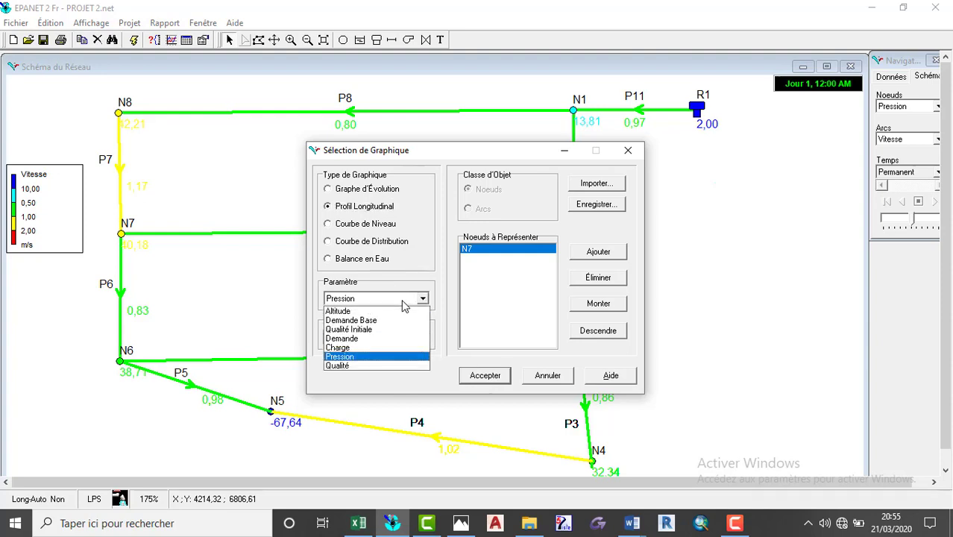
pyautogui.click(378, 347)
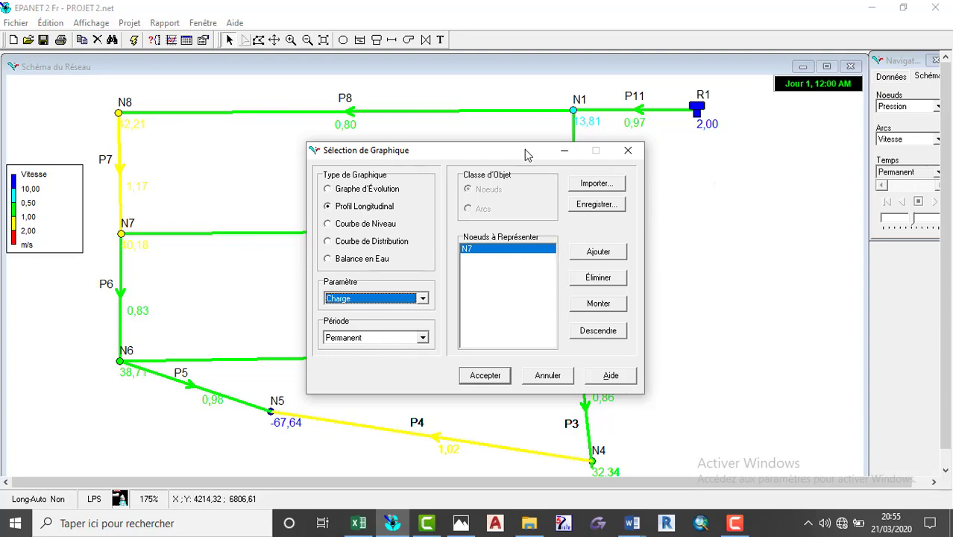
pyautogui.moveTo(525, 155); pyautogui.dragTo(328, 95)
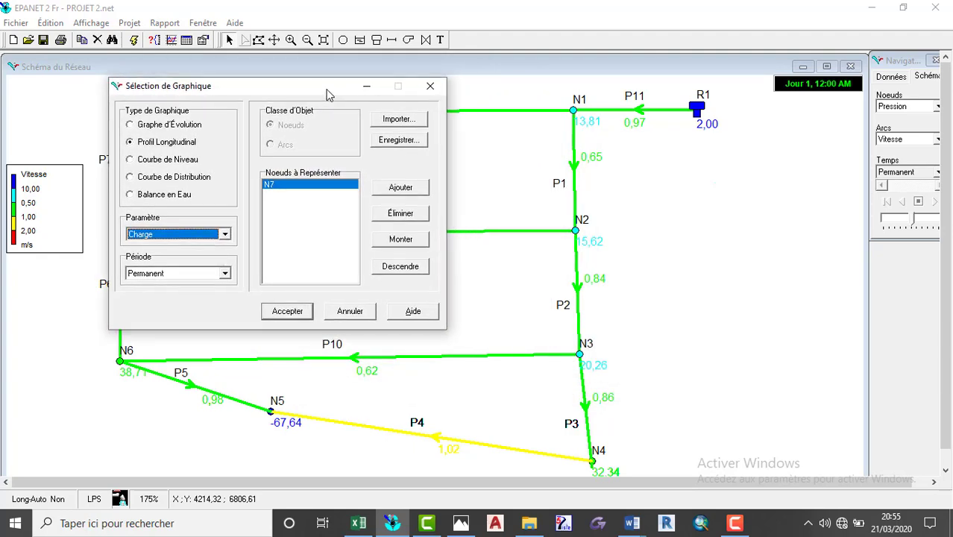
# - Add node N1 to the nodes represented in the longitudinal profile
pyautogui.click(573, 109)
pyautogui.click(408, 190)
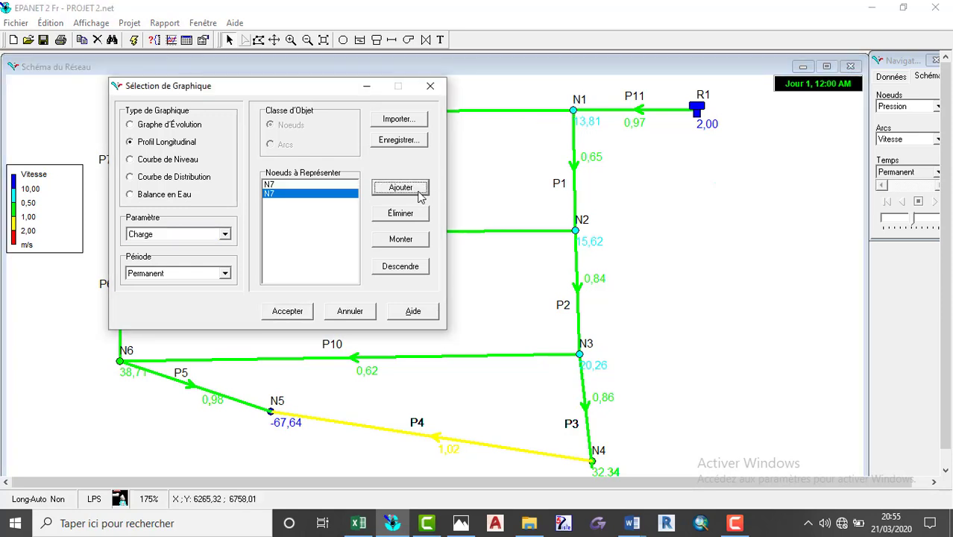
pyautogui.click(572, 109)
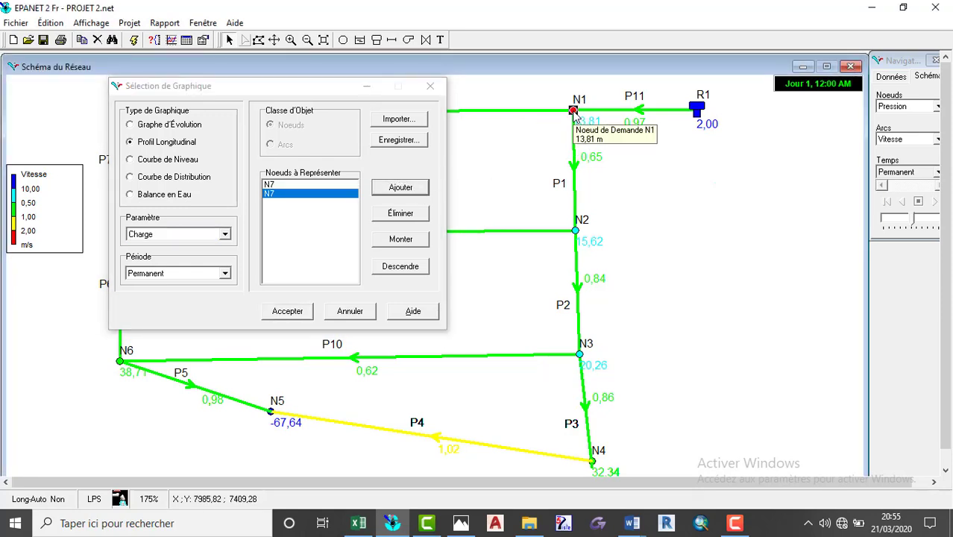
pyautogui.click(400, 189)
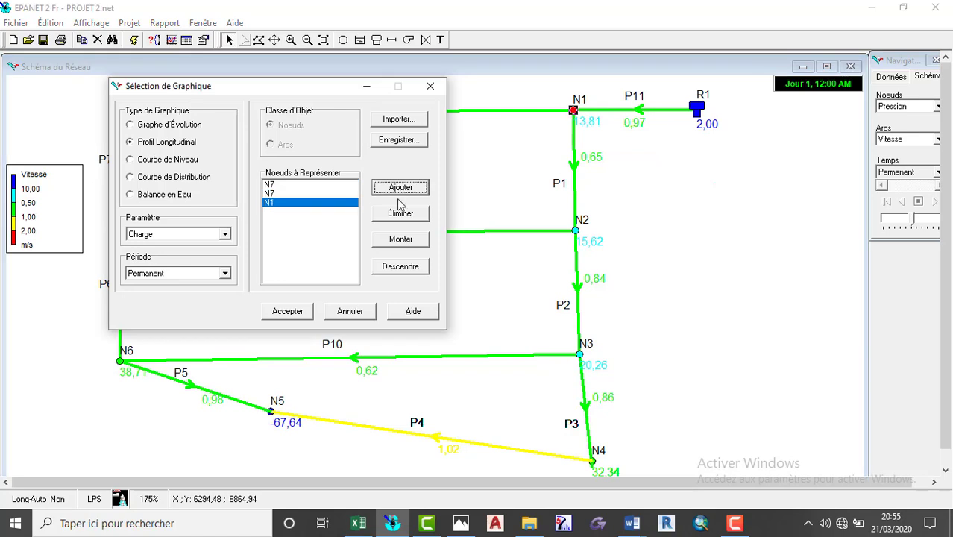
pyautogui.click(341, 194)
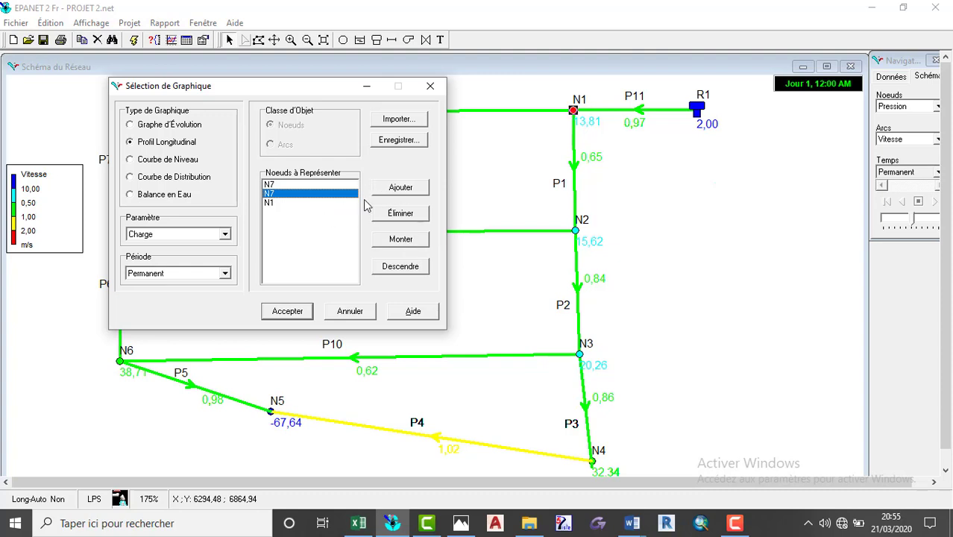
pyautogui.click(269, 205)
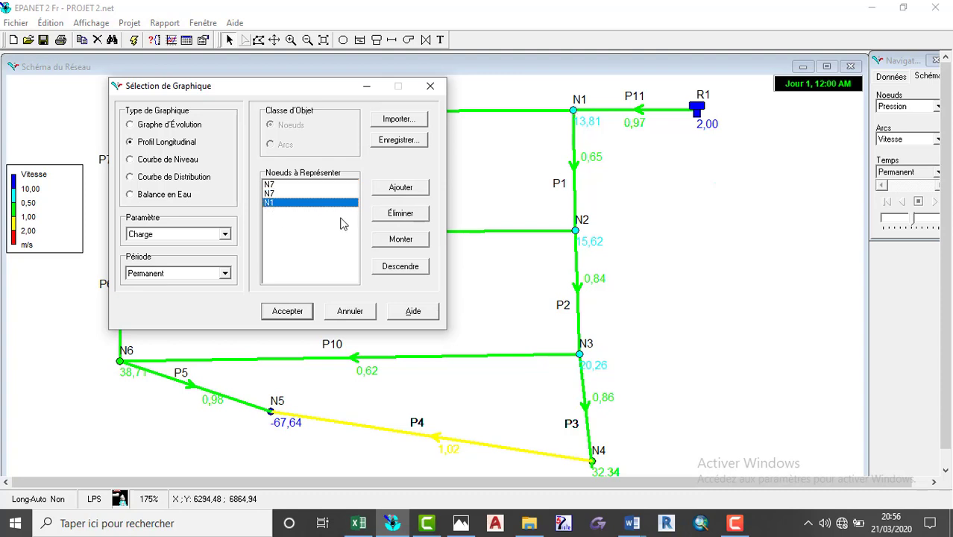
# - Add nodes N2 and N3 after N1 in the longitudinal profile's node list
pyautogui.click(578, 228)
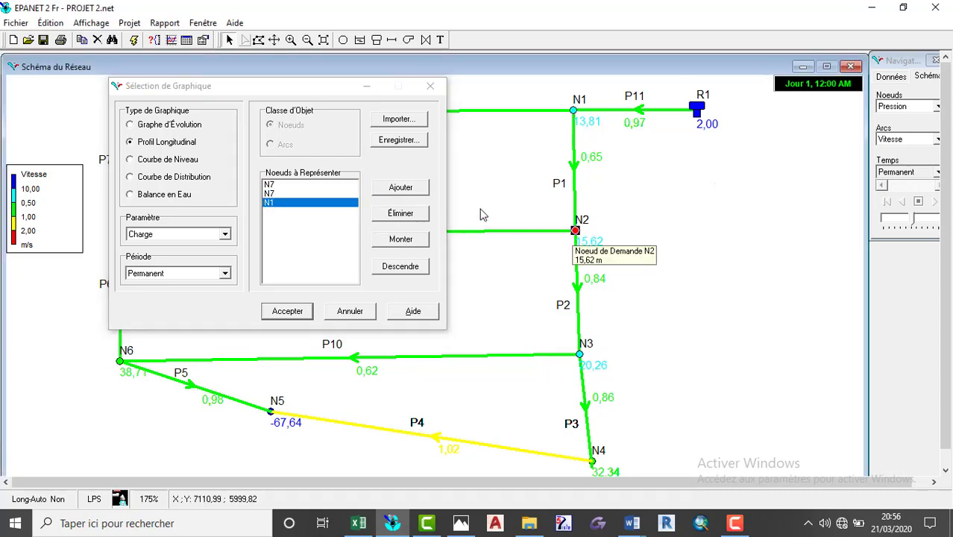
pyautogui.click(400, 188)
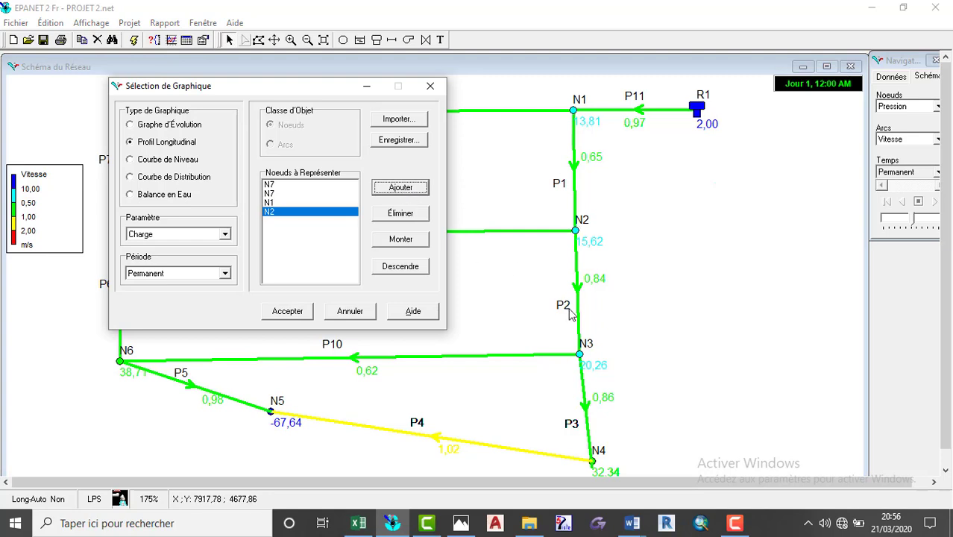
pyautogui.click(578, 356)
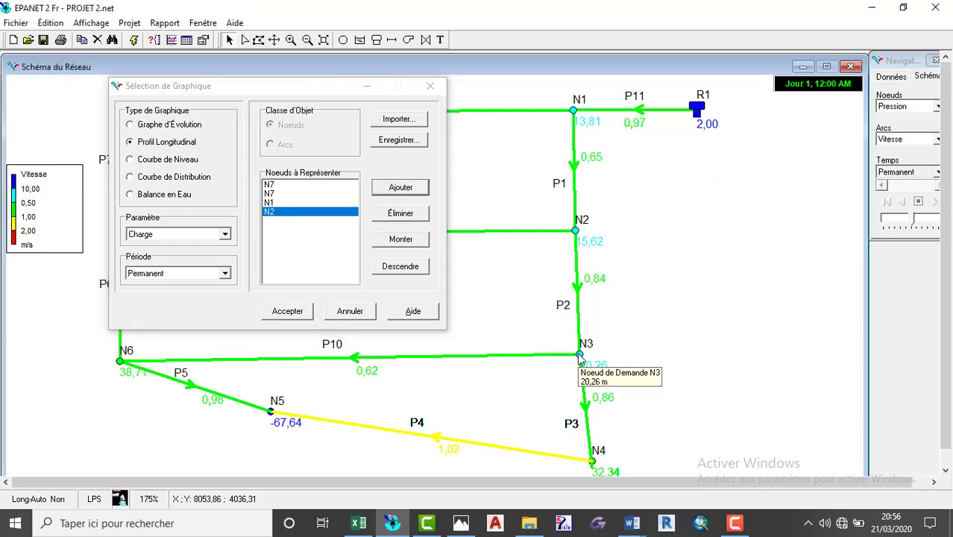
pyautogui.doubleClick(580, 354)
pyautogui.click(270, 63)
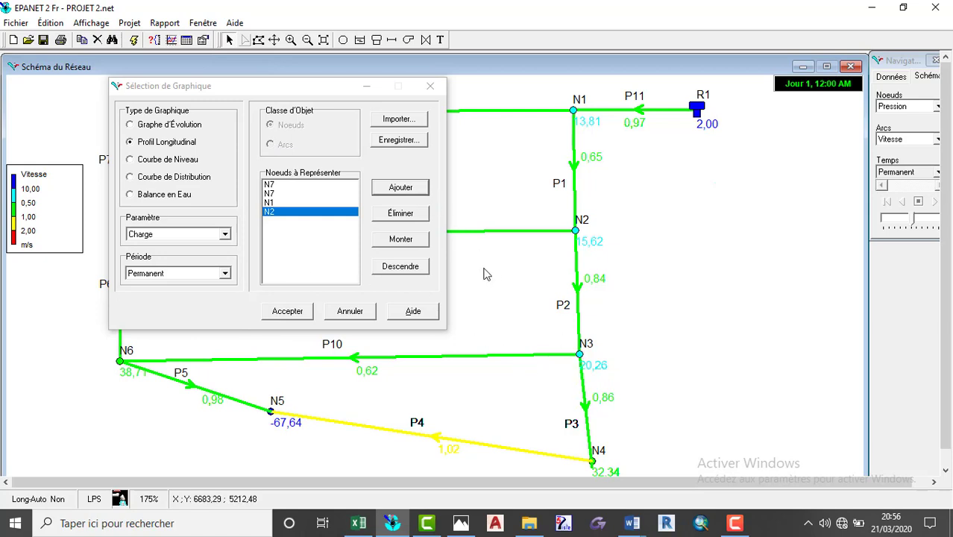
pyautogui.click(419, 187)
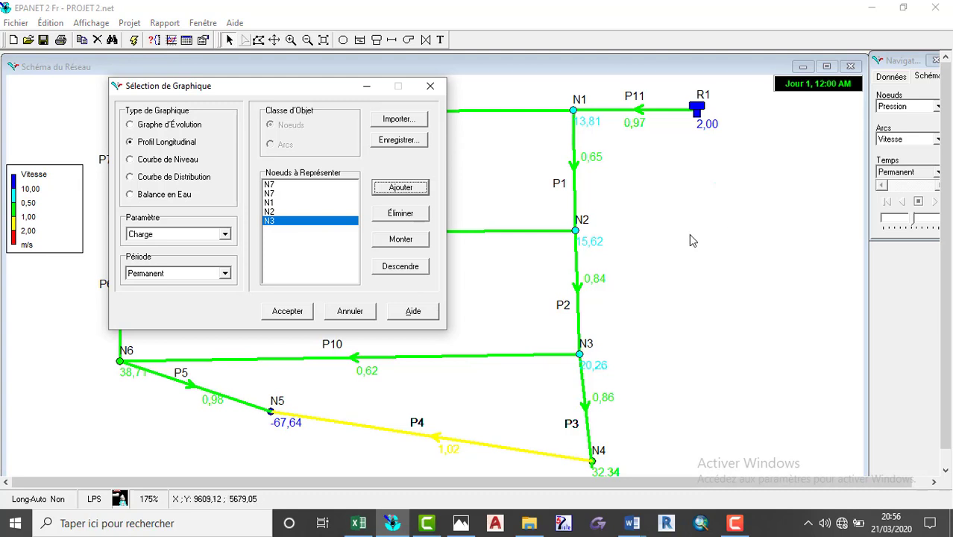
# - Add nodes N4 and N5 after N3 in the longitudinal profile's node list
pyautogui.doubleClick(593, 462)
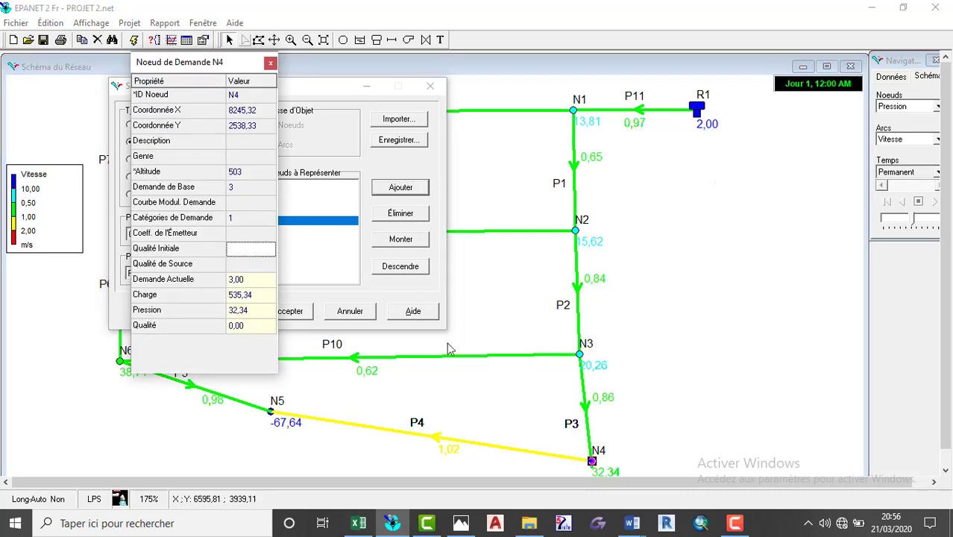
pyautogui.click(270, 65)
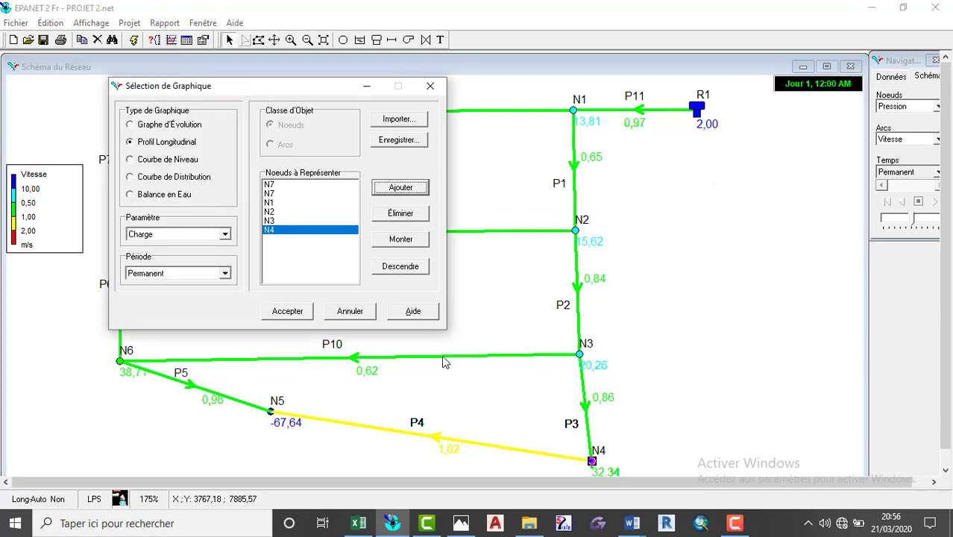
pyautogui.click(270, 410)
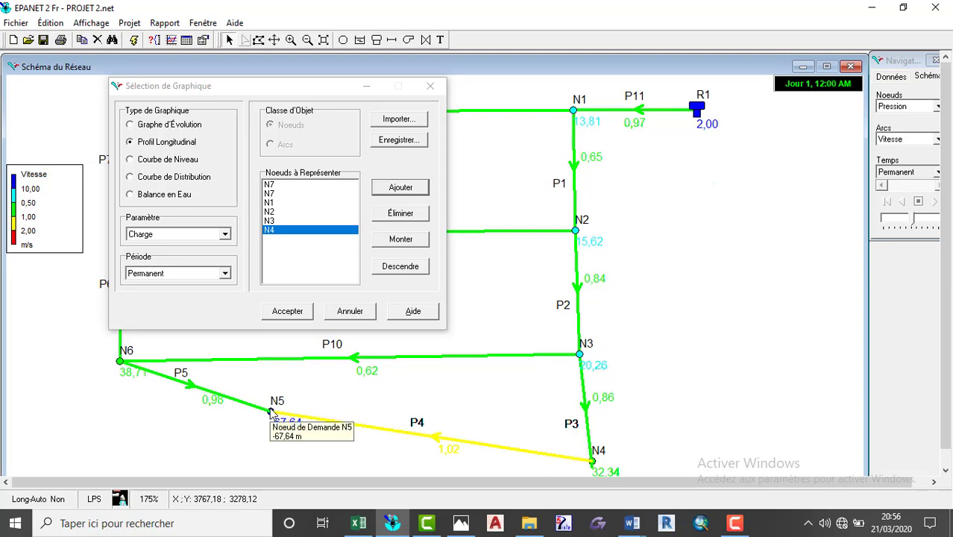
pyautogui.click(272, 412)
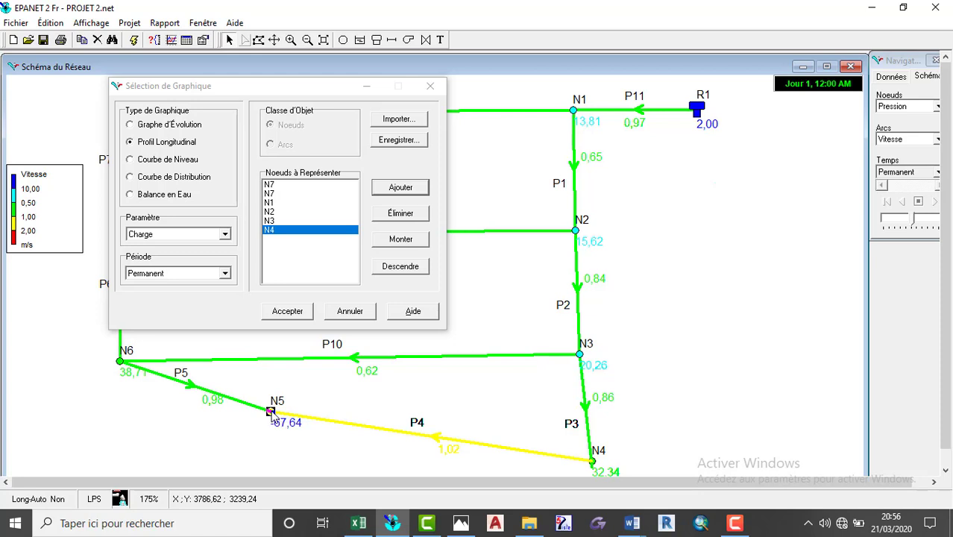
pyautogui.click(400, 187)
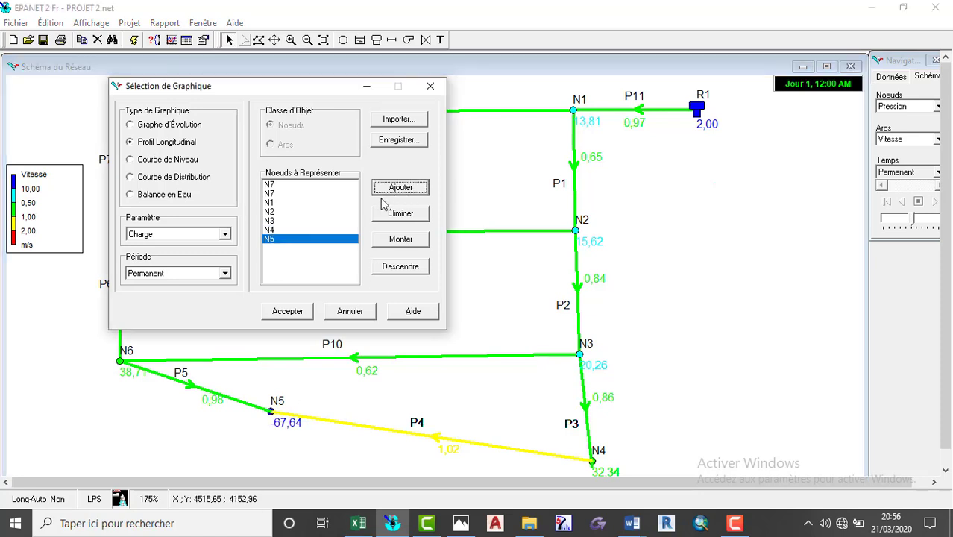
# - Remove both N7 entries from the profile's node list and generate the Charge profile graph
pyautogui.click(300, 186)
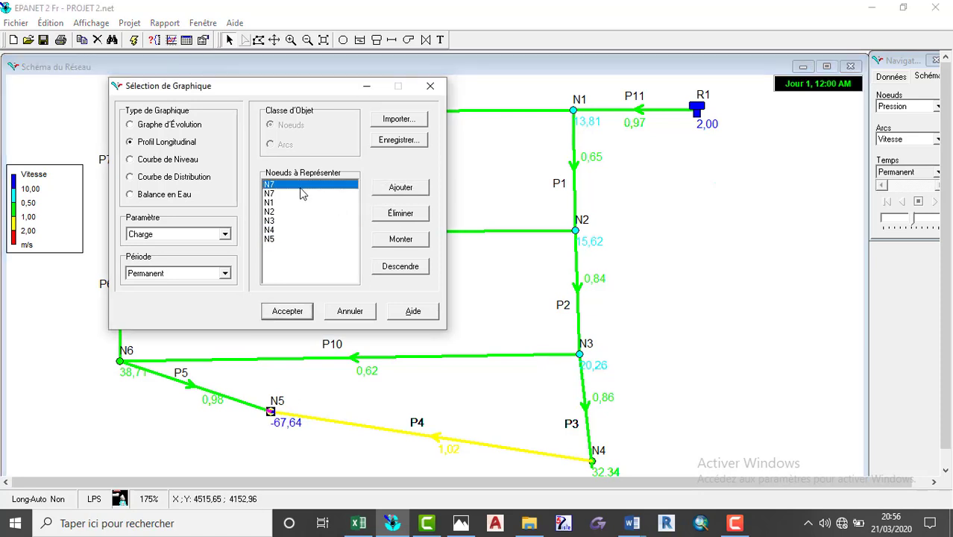
pyautogui.click(401, 215)
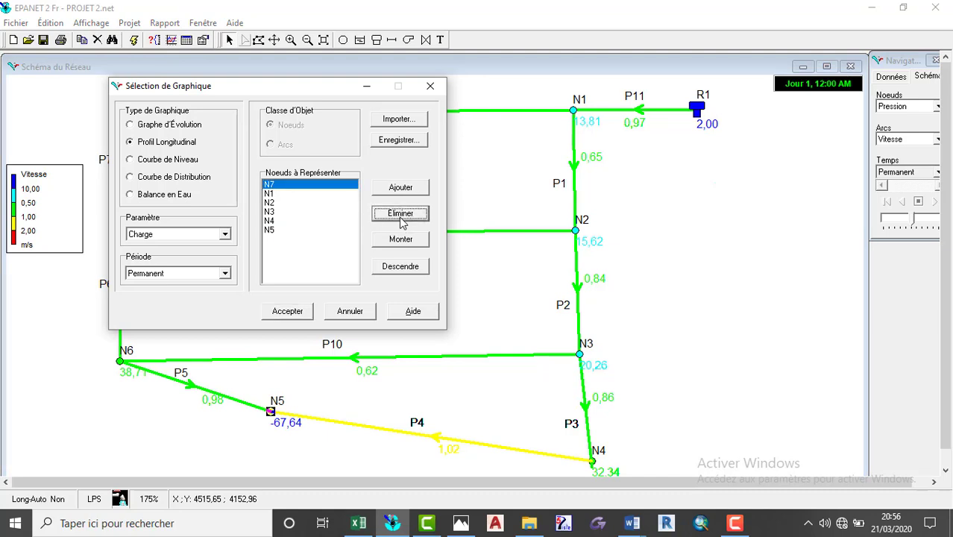
pyautogui.click(401, 213)
pyautogui.click(287, 311)
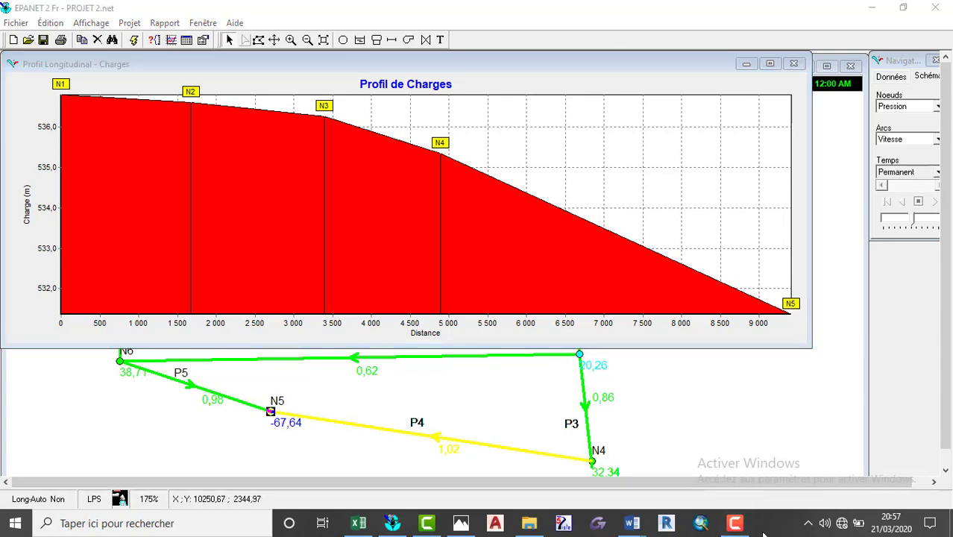
pyautogui.click(735, 522)
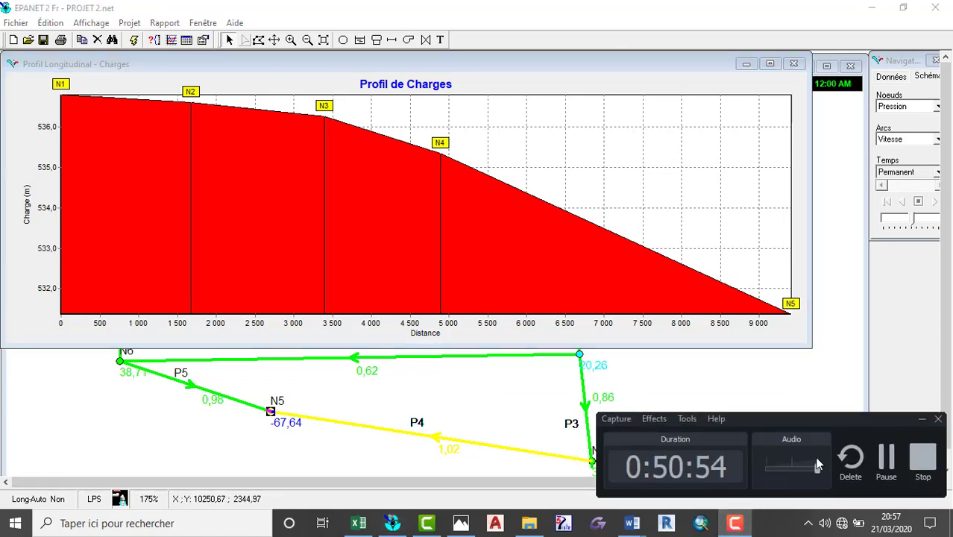